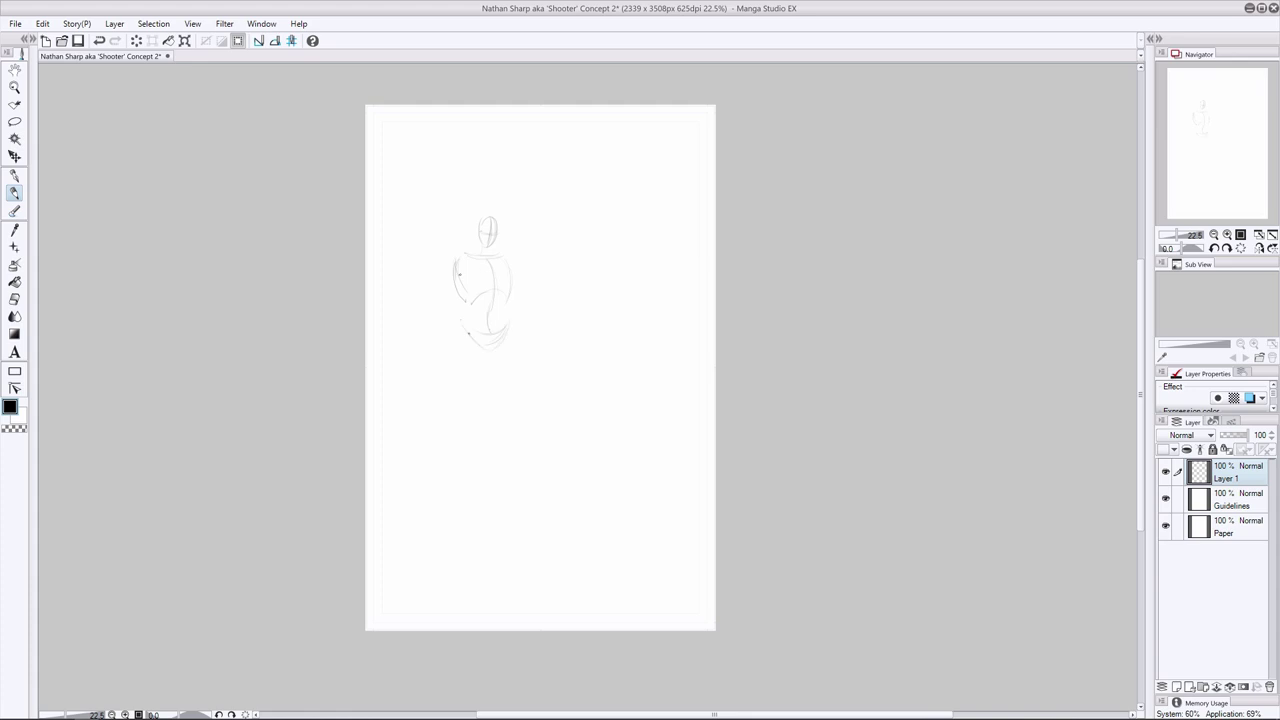
Sketch the rough legs, arms, hips and neck of the standing figure around the existing head and torso
{"action": "mouse_move", "coordinate": [466, 302]}
{"action": "left_mouse_down"}
{"action": "mouse_move", "coordinate": [480, 355]}
{"action": "mouse_move", "coordinate": [448, 476]}
{"action": "mouse_move", "coordinate": [453, 514]}
{"action": "left_mouse_up"}
{"action": "mouse_move", "coordinate": [513, 354]}
{"action": "left_mouse_down"}
{"action": "mouse_move", "coordinate": [501, 387]}
{"action": "mouse_move", "coordinate": [514, 484]}
{"action": "left_mouse_up"}
{"action": "left_click_drag", "start_coordinate": [512, 428], "coordinate": [524, 486]}
{"action": "left_click_drag", "start_coordinate": [480, 390], "coordinate": [466, 448]}
{"action": "mouse_move", "coordinate": [446, 257]}
{"action": "left_mouse_down"}
{"action": "mouse_move", "coordinate": [518, 272]}
{"action": "mouse_move", "coordinate": [443, 285]}
{"action": "mouse_move", "coordinate": [448, 276]}
{"action": "mouse_move", "coordinate": [436, 338]}
{"action": "mouse_move", "coordinate": [443, 318]}
{"action": "mouse_move", "coordinate": [440, 350]}
{"action": "left_mouse_up"}
{"action": "mouse_move", "coordinate": [512, 330]}
{"action": "left_mouse_down"}
{"action": "mouse_move", "coordinate": [519, 261]}
{"action": "mouse_move", "coordinate": [493, 297]}
{"action": "mouse_move", "coordinate": [487, 358]}
{"action": "left_mouse_up"}
{"action": "left_click_drag", "start_coordinate": [511, 292], "coordinate": [505, 340]}
{"action": "left_click_drag", "start_coordinate": [458, 293], "coordinate": [480, 299]}
{"action": "left_click_drag", "start_coordinate": [495, 299], "coordinate": [508, 293]}
Erase the rough leg lines and redraw both legs with thigh, calf and foot contours
{"action": "key", "text": "e"}
{"action": "left_click_drag", "start_coordinate": [466, 364], "coordinate": [474, 470]}
{"action": "key", "text": "p"}
{"action": "mouse_move", "coordinate": [511, 354]}
{"action": "left_mouse_down"}
{"action": "mouse_move", "coordinate": [518, 488]}
{"action": "mouse_move", "coordinate": [471, 401]}
{"action": "left_mouse_up"}
{"action": "left_click_drag", "start_coordinate": [468, 398], "coordinate": [457, 429]}
{"action": "left_click_drag", "start_coordinate": [458, 440], "coordinate": [448, 507]}
{"action": "left_click_drag", "start_coordinate": [514, 345], "coordinate": [514, 403]}
{"action": "left_click_drag", "start_coordinate": [493, 361], "coordinate": [518, 464]}
{"action": "left_click_drag", "start_coordinate": [517, 466], "coordinate": [531, 485]}
Sketch the forearm and fist of the hanging arm and define the figure's shoulders and torso side
{"action": "left_click_drag", "start_coordinate": [457, 274], "coordinate": [442, 347]}
{"action": "left_click_drag", "start_coordinate": [449, 313], "coordinate": [445, 341]}
{"action": "mouse_move", "coordinate": [450, 344]}
{"action": "left_mouse_down"}
{"action": "mouse_move", "coordinate": [459, 357]}
{"action": "mouse_move", "coordinate": [460, 343]}
{"action": "left_mouse_up"}
{"action": "left_click_drag", "start_coordinate": [443, 354], "coordinate": [457, 360]}
{"action": "mouse_move", "coordinate": [489, 247]}
{"action": "left_mouse_down"}
{"action": "mouse_move", "coordinate": [501, 256]}
{"action": "mouse_move", "coordinate": [460, 255]}
{"action": "left_mouse_up"}
{"action": "mouse_move", "coordinate": [499, 255]}
{"action": "left_mouse_down"}
{"action": "mouse_move", "coordinate": [515, 258]}
{"action": "mouse_move", "coordinate": [520, 278]}
{"action": "mouse_move", "coordinate": [506, 278]}
{"action": "left_mouse_up"}
{"action": "left_click_drag", "start_coordinate": [506, 282], "coordinate": [506, 326]}
Draw the abdomen, pelvis and inner thigh muscle contours on the standing figure
{"action": "mouse_move", "coordinate": [468, 282]}
{"action": "left_mouse_down"}
{"action": "mouse_move", "coordinate": [452, 322]}
{"action": "mouse_move", "coordinate": [482, 310]}
{"action": "mouse_move", "coordinate": [484, 334]}
{"action": "left_mouse_up"}
{"action": "left_click_drag", "start_coordinate": [500, 314], "coordinate": [488, 358]}
{"action": "mouse_move", "coordinate": [504, 332]}
{"action": "left_mouse_down"}
{"action": "mouse_move", "coordinate": [494, 352]}
{"action": "mouse_move", "coordinate": [462, 350]}
{"action": "mouse_move", "coordinate": [466, 412]}
{"action": "left_mouse_up"}
{"action": "left_click_drag", "start_coordinate": [460, 378], "coordinate": [456, 404]}
{"action": "left_click_drag", "start_coordinate": [466, 354], "coordinate": [458, 390]}
{"action": "mouse_move", "coordinate": [480, 336]}
{"action": "left_mouse_down"}
{"action": "mouse_move", "coordinate": [470, 374]}
{"action": "mouse_move", "coordinate": [466, 354]}
{"action": "left_mouse_up"}
Draw the knee, calf and ankle contours of the leg below the hanging arm
{"action": "left_click_drag", "start_coordinate": [456, 400], "coordinate": [452, 422]}
{"action": "left_click_drag", "start_coordinate": [478, 360], "coordinate": [454, 468]}
{"action": "left_click_drag", "start_coordinate": [456, 466], "coordinate": [456, 500]}
{"action": "mouse_move", "coordinate": [438, 488]}
{"action": "left_mouse_down"}
{"action": "mouse_move", "coordinate": [456, 502]}
{"action": "mouse_move", "coordinate": [442, 490]}
{"action": "left_mouse_up"}
{"action": "left_click_drag", "start_coordinate": [453, 413], "coordinate": [445, 466]}
{"action": "left_click_drag", "start_coordinate": [450, 462], "coordinate": [452, 478]}
Clean up the leg lines and reinforce the knee, hip, thigh and calf contours of both legs
{"action": "left_click", "coordinate": [14, 299]}
{"action": "left_click", "coordinate": [14, 193]}
{"action": "left_click_drag", "start_coordinate": [464, 420], "coordinate": [456, 446]}
{"action": "left_click_drag", "start_coordinate": [492, 358], "coordinate": [499, 387]}
{"action": "left_click_drag", "start_coordinate": [506, 399], "coordinate": [512, 381]}
{"action": "left_click_drag", "start_coordinate": [504, 336], "coordinate": [508, 354]}
{"action": "left_click_drag", "start_coordinate": [512, 342], "coordinate": [518, 392]}
{"action": "left_click_drag", "start_coordinate": [510, 394], "coordinate": [504, 470]}
{"action": "left_click_drag", "start_coordinate": [520, 386], "coordinate": [516, 416]}
{"action": "left_click_drag", "start_coordinate": [458, 372], "coordinate": [444, 434]}
{"action": "mouse_move", "coordinate": [464, 422]}
{"action": "left_mouse_down"}
{"action": "mouse_move", "coordinate": [452, 462]}
{"action": "mouse_move", "coordinate": [456, 443]}
{"action": "left_mouse_up"}
Mirror the canvas view and rework the knee, calf and foot of the leg below the hanging arm
{"action": "left_click", "coordinate": [1259, 248]}
{"action": "left_click", "coordinate": [14, 299]}
{"action": "left_click_drag", "start_coordinate": [708, 420], "coordinate": [720, 442]}
{"action": "left_click_drag", "start_coordinate": [708, 394], "coordinate": [718, 456]}
{"action": "left_click_drag", "start_coordinate": [716, 412], "coordinate": [704, 392]}
{"action": "left_click_drag", "start_coordinate": [722, 490], "coordinate": [734, 508]}
{"action": "left_click", "coordinate": [14, 193]}
{"action": "left_click_drag", "start_coordinate": [698, 392], "coordinate": [712, 415]}
{"action": "left_click_drag", "start_coordinate": [704, 403], "coordinate": [720, 445]}
{"action": "left_click_drag", "start_coordinate": [710, 426], "coordinate": [723, 470]}
{"action": "mouse_move", "coordinate": [716, 369]}
{"action": "left_mouse_down"}
{"action": "mouse_move", "coordinate": [720, 397]}
{"action": "mouse_move", "coordinate": [692, 392]}
{"action": "left_mouse_up"}
{"action": "left_click_drag", "start_coordinate": [716, 486], "coordinate": [734, 490]}
{"action": "left_click_drag", "start_coordinate": [720, 488], "coordinate": [726, 500]}
Reinforce the thigh, knee and shin contour of the opposite leg in the mirrored view
{"action": "left_click_drag", "start_coordinate": [682, 354], "coordinate": [676, 386]}
{"action": "left_click_drag", "start_coordinate": [672, 406], "coordinate": [670, 426]}
{"action": "mouse_move", "coordinate": [668, 432]}
{"action": "left_mouse_down"}
{"action": "mouse_move", "coordinate": [664, 474]}
{"action": "mouse_move", "coordinate": [646, 472]}
{"action": "left_mouse_up"}
Darken the neck, shoulders and both arms, including the elbow of the arm resting on the hip
{"action": "left_click_drag", "start_coordinate": [690, 216], "coordinate": [730, 284]}
{"action": "left_click_drag", "start_coordinate": [666, 256], "coordinate": [650, 286]}
{"action": "left_click_drag", "start_coordinate": [734, 280], "coordinate": [720, 358]}
{"action": "left_click_drag", "start_coordinate": [740, 306], "coordinate": [742, 324]}
{"action": "left_click_drag", "start_coordinate": [662, 288], "coordinate": [652, 302]}
{"action": "mouse_move", "coordinate": [654, 274]}
{"action": "left_mouse_down"}
{"action": "mouse_move", "coordinate": [638, 298]}
{"action": "mouse_move", "coordinate": [650, 304]}
{"action": "left_mouse_up"}
{"action": "left_click_drag", "start_coordinate": [652, 302], "coordinate": [656, 326]}
{"action": "left_click_drag", "start_coordinate": [646, 286], "coordinate": [632, 302]}
Erase the rough lines across the shoulders and redraw the upper chest contour
{"action": "left_click", "coordinate": [14, 299]}
{"action": "mouse_move", "coordinate": [674, 254]}
{"action": "left_mouse_down"}
{"action": "mouse_move", "coordinate": [652, 280]}
{"action": "mouse_move", "coordinate": [676, 255]}
{"action": "mouse_move", "coordinate": [705, 251]}
{"action": "left_mouse_up"}
{"action": "left_click", "coordinate": [14, 193]}
{"action": "mouse_move", "coordinate": [703, 250]}
{"action": "left_mouse_down"}
{"action": "mouse_move", "coordinate": [718, 257]}
{"action": "mouse_move", "coordinate": [672, 287]}
{"action": "left_mouse_up"}
{"action": "left_click_drag", "start_coordinate": [675, 293], "coordinate": [702, 294]}
{"action": "key", "text": "ctrl+z"}
{"action": "left_click_drag", "start_coordinate": [697, 224], "coordinate": [697, 234]}
{"action": "key", "text": "ctrl+z"}
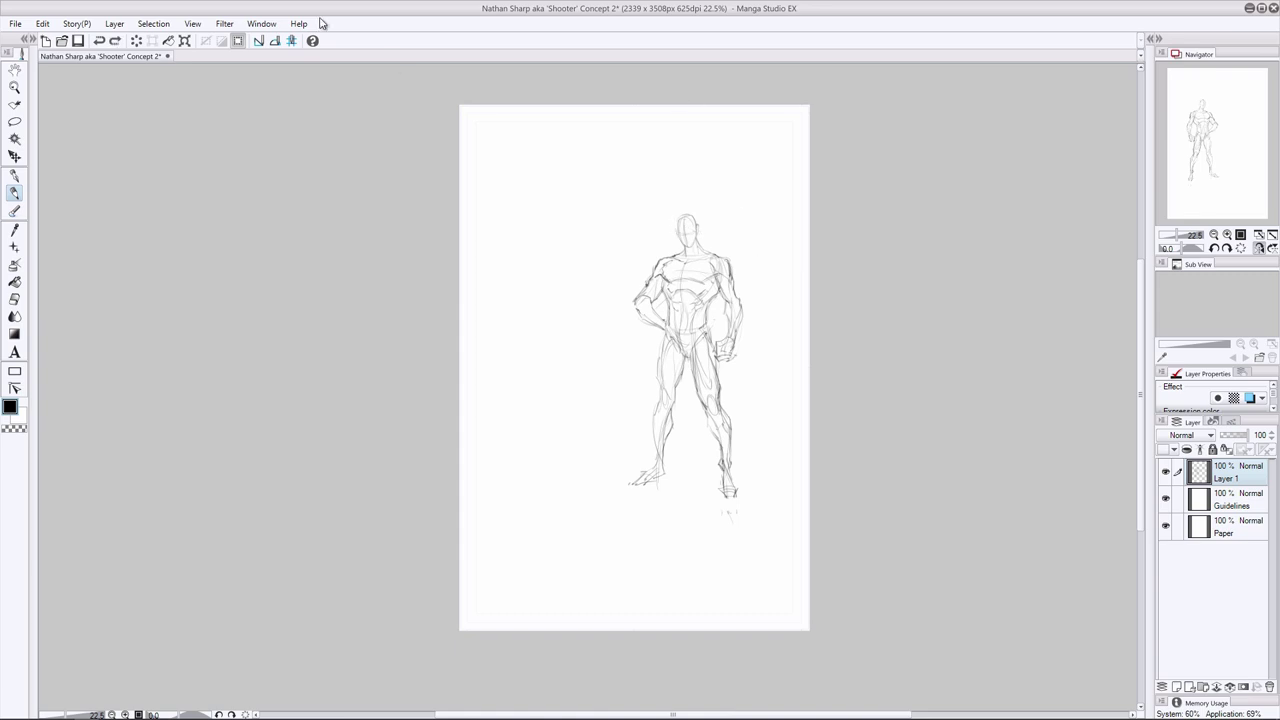
Restore the unmirrored canvas view and enlarge the figure sketch to fill most of the page height
{"action": "left_click", "coordinate": [1259, 248]}
{"action": "key", "text": "ctrl+t"}
{"action": "left_click_drag", "start_coordinate": [547, 524], "coordinate": [710, 600]}
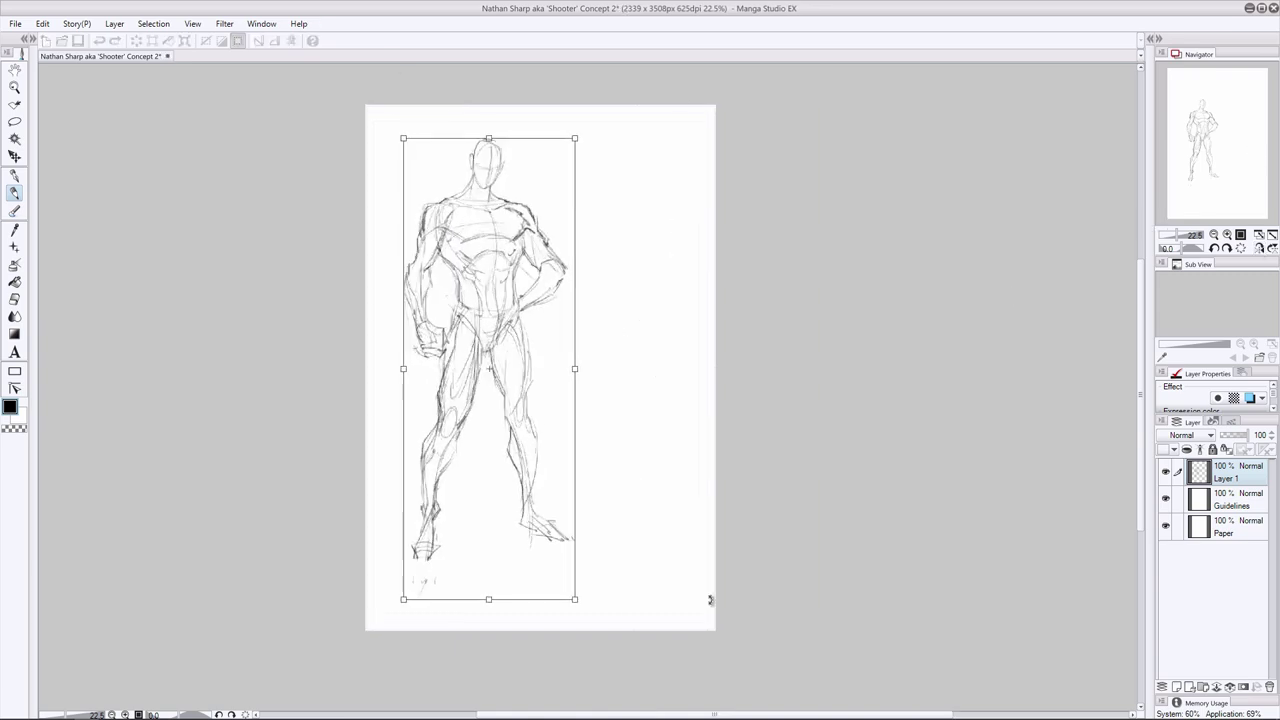
{"action": "left_click_drag", "start_coordinate": [510, 400], "coordinate": [496, 413]}
{"action": "key", "text": "Return"}
Sketch a front-view head study and a turned head study below it, beside the main figure
{"action": "mouse_move", "coordinate": [612, 157]}
{"action": "left_mouse_down"}
{"action": "mouse_move", "coordinate": [636, 227]}
{"action": "mouse_move", "coordinate": [590, 242]}
{"action": "left_mouse_up"}
{"action": "mouse_move", "coordinate": [636, 213]}
{"action": "left_mouse_down"}
{"action": "mouse_move", "coordinate": [657, 241]}
{"action": "mouse_move", "coordinate": [587, 239]}
{"action": "left_mouse_up"}
{"action": "mouse_move", "coordinate": [598, 285]}
{"action": "left_mouse_down"}
{"action": "mouse_move", "coordinate": [606, 344]}
{"action": "mouse_move", "coordinate": [640, 290]}
{"action": "left_mouse_up"}
{"action": "left_click_drag", "start_coordinate": [610, 328], "coordinate": [634, 348]}
{"action": "left_click_drag", "start_coordinate": [648, 296], "coordinate": [666, 338]}
{"action": "left_click_drag", "start_coordinate": [620, 340], "coordinate": [638, 378]}
Lasso the head study sketches, enlarge them slightly and clear the selection
{"action": "left_click", "coordinate": [14, 121]}
{"action": "mouse_move", "coordinate": [563, 234]}
{"action": "left_mouse_down"}
{"action": "mouse_move", "coordinate": [684, 260]}
{"action": "mouse_move", "coordinate": [563, 232]}
{"action": "left_mouse_up"}
{"action": "key", "text": "ctrl+t"}
{"action": "left_click_drag", "start_coordinate": [561, 128], "coordinate": [549, 117]}
{"action": "key", "text": "Return"}
{"action": "key", "text": "ctrl+d"}
Sketch a small full-body side-view figure with a separate arm beneath the head studies
{"action": "left_click", "coordinate": [14, 193]}
{"action": "left_click_drag", "start_coordinate": [592, 395], "coordinate": [586, 415]}
{"action": "mouse_move", "coordinate": [596, 414]}
{"action": "left_mouse_down"}
{"action": "mouse_move", "coordinate": [597, 434]}
{"action": "mouse_move", "coordinate": [587, 424]}
{"action": "left_mouse_up"}
{"action": "left_click_drag", "start_coordinate": [598, 432], "coordinate": [595, 447]}
{"action": "left_click_drag", "start_coordinate": [581, 456], "coordinate": [587, 490]}
{"action": "left_click_drag", "start_coordinate": [594, 460], "coordinate": [590, 506]}
{"action": "left_click_drag", "start_coordinate": [585, 508], "coordinate": [586, 542]}
{"action": "left_click_drag", "start_coordinate": [591, 502], "coordinate": [594, 543]}
{"action": "left_click_drag", "start_coordinate": [597, 453], "coordinate": [595, 472]}
{"action": "left_click_drag", "start_coordinate": [566, 416], "coordinate": [570, 460]}
Sketch a second small full-body figure with legs apart next to the small side-view figure
{"action": "left_click_drag", "start_coordinate": [638, 392], "coordinate": [632, 418]}
{"action": "left_click_drag", "start_coordinate": [630, 416], "coordinate": [650, 490]}
{"action": "mouse_move", "coordinate": [648, 484]}
{"action": "left_mouse_down"}
{"action": "mouse_move", "coordinate": [652, 532]}
{"action": "mouse_move", "coordinate": [630, 492]}
{"action": "mouse_move", "coordinate": [629, 534]}
{"action": "left_mouse_up"}
{"action": "left_click_drag", "start_coordinate": [646, 412], "coordinate": [623, 436]}
{"action": "mouse_move", "coordinate": [659, 444]}
{"action": "left_mouse_down"}
{"action": "mouse_move", "coordinate": [703, 529]}
{"action": "mouse_move", "coordinate": [604, 434]}
{"action": "left_mouse_up"}
Select the small full-body figures, enlarge them slightly and clear the selection
{"action": "key", "text": "m"}
{"action": "key", "text": "ctrl+t"}
{"action": "left_click_drag", "start_coordinate": [717, 571], "coordinate": [722, 578]}
{"action": "key", "text": "Return"}
{"action": "key", "text": "ctrl+d"}
Lasso the small figures again, transform them to fit the page's lower corner and deselect
{"action": "left_click_drag", "start_coordinate": [546, 440], "coordinate": [548, 430]}
{"action": "key", "text": "ctrl+t"}
{"action": "left_click_drag", "start_coordinate": [714, 591], "coordinate": [740, 614]}
{"action": "key", "text": "Return"}
{"action": "key", "text": "ctrl+d"}
Lasso the main standing figure, scale it up toward the page's lower edge and deselect
{"action": "left_click_drag", "start_coordinate": [612, 256], "coordinate": [598, 262]}
{"action": "key", "text": "ctrl+d"}
{"action": "left_click_drag", "start_coordinate": [378, 155], "coordinate": [366, 172]}
{"action": "key", "text": "ctrl+t"}
{"action": "left_click_drag", "start_coordinate": [585, 612], "coordinate": [600, 645]}
{"action": "left_click_drag", "start_coordinate": [600, 117], "coordinate": [606, 103]}
{"action": "key", "text": "Return"}
{"action": "key", "text": "ctrl+d"}
Adjust the sketch's placement with the Move tool, clear the selection and save the drawing
{"action": "left_click", "coordinate": [14, 156]}
{"action": "mouse_move", "coordinate": [553, 165]}
{"action": "left_mouse_down"}
{"action": "mouse_move", "coordinate": [552, 190]}
{"action": "mouse_move", "coordinate": [625, 185]}
{"action": "left_mouse_up"}
{"action": "key", "text": "ctrl+d"}
{"action": "left_click", "coordinate": [78, 41]}
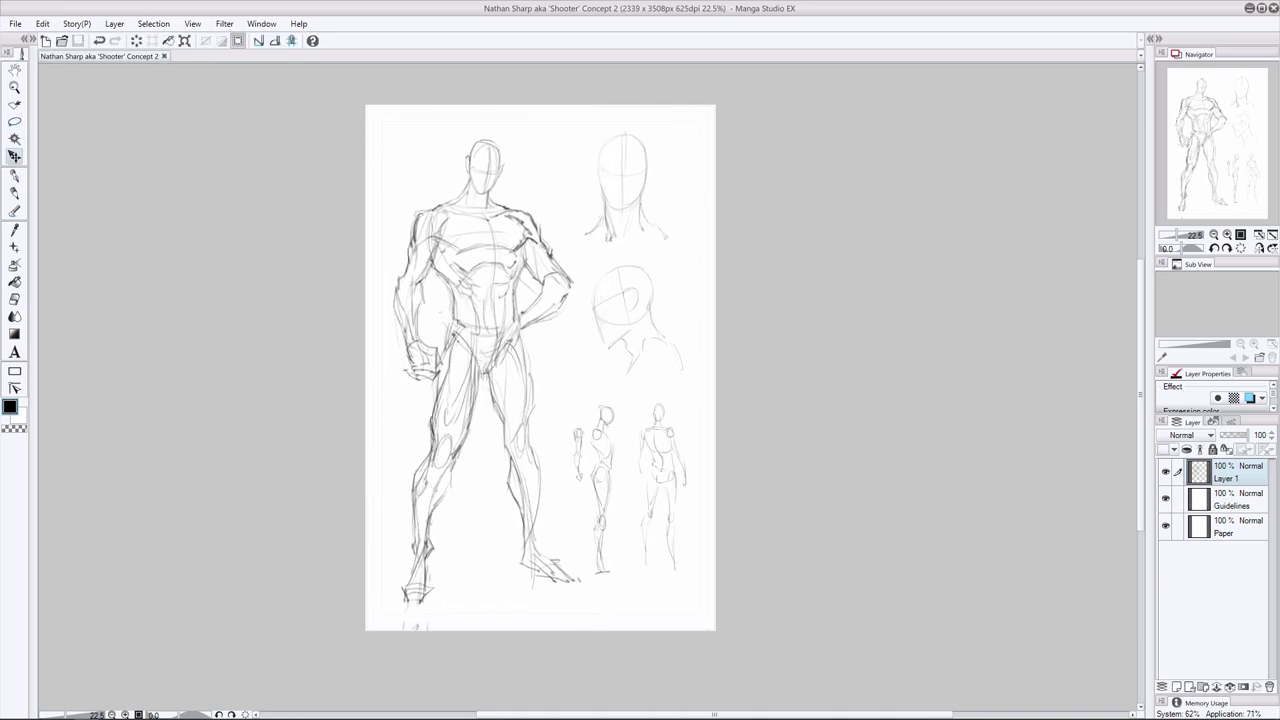
Tint the Layer 1 sketch blue with the layer color effect and add a new layer above it
{"action": "scroll", "coordinate": [441, 395], "scroll_direction": "down", "scroll_amount": 3}
{"action": "left_click", "coordinate": [1250, 398]}
{"action": "left_click", "coordinate": [1177, 687]}
Draw the chest armor plates and shoulder collar over the blue main figure on Layer 2, erasing stray lines
{"action": "key", "text": "p"}
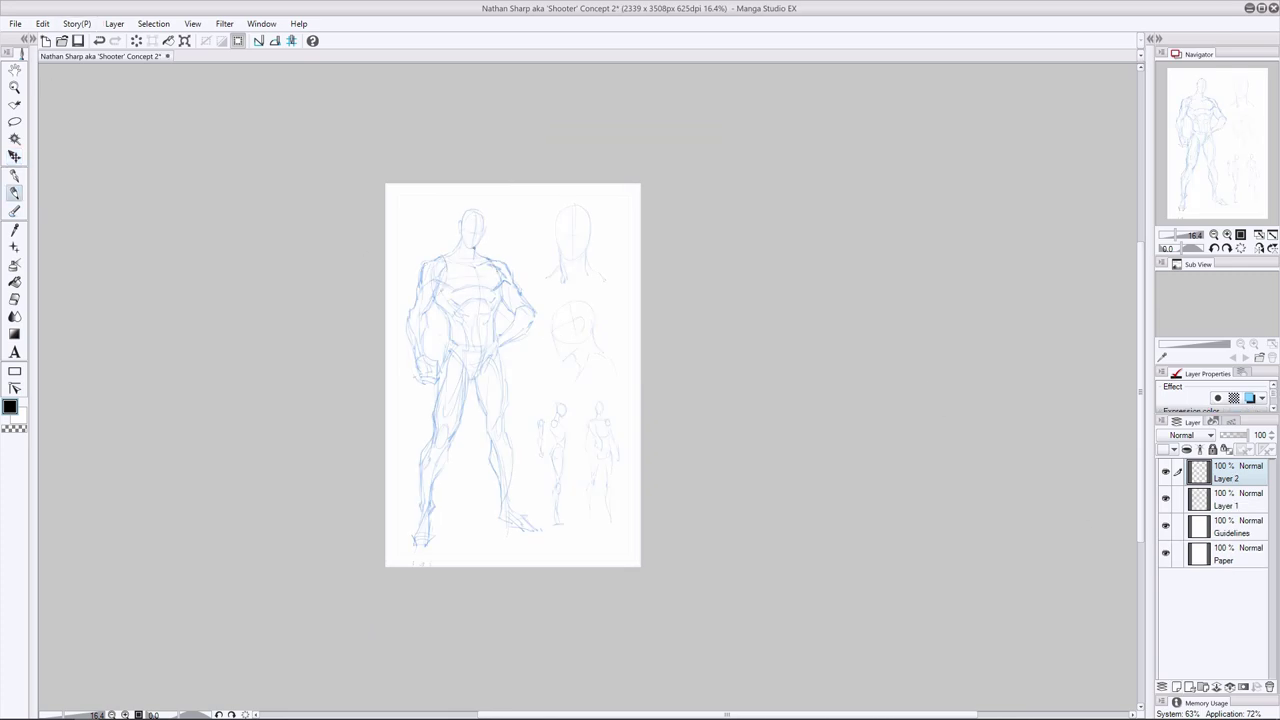
{"action": "key", "text": "e"}
{"action": "key", "text": "p"}
{"action": "left_click_drag", "start_coordinate": [502, 281], "coordinate": [497, 289]}
{"action": "left_click_drag", "start_coordinate": [472, 284], "coordinate": [437, 290]}
{"action": "key", "text": "e"}
{"action": "key", "text": "p"}
{"action": "left_click_drag", "start_coordinate": [480, 270], "coordinate": [476, 278]}
{"action": "mouse_move", "coordinate": [438, 262]}
{"action": "left_mouse_down"}
{"action": "mouse_move", "coordinate": [450, 251]}
{"action": "mouse_move", "coordinate": [498, 260]}
{"action": "left_mouse_up"}
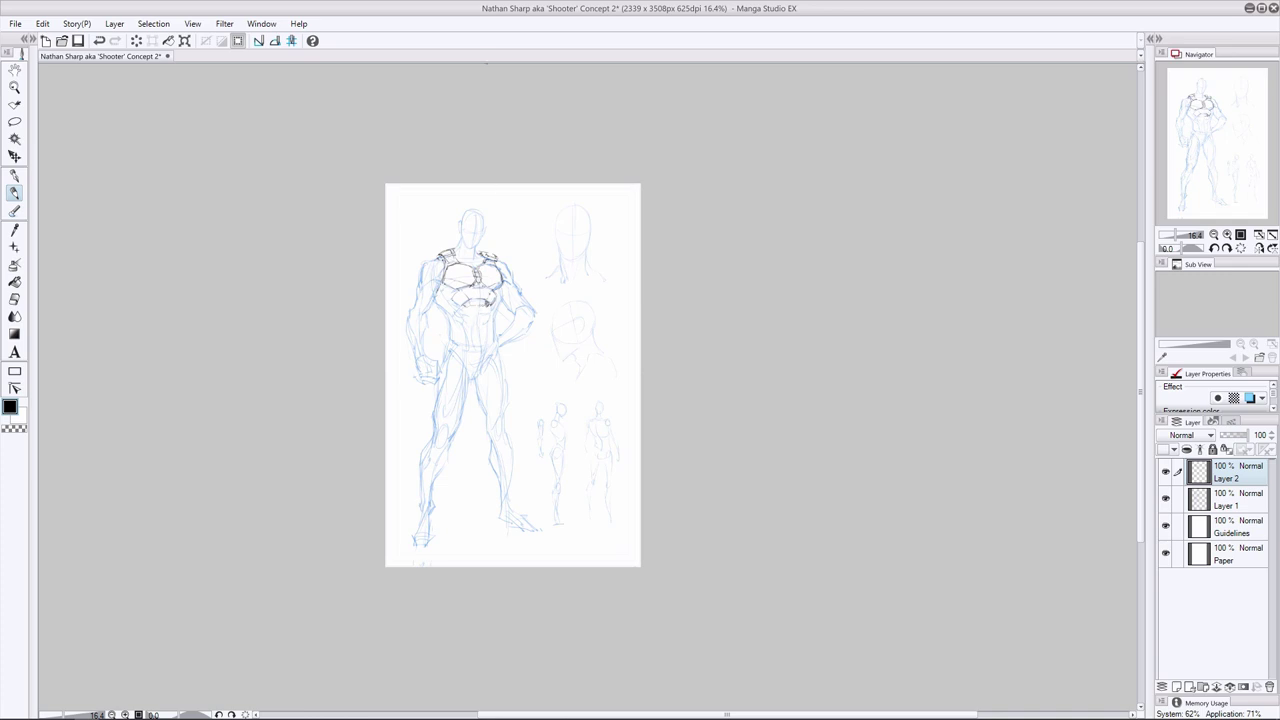
Draw the side rib armor beneath both chest plates and add lines to the figure's right shoulder
{"action": "key", "text": "ctrl+z"}
{"action": "left_click_drag", "start_coordinate": [447, 299], "coordinate": [454, 307]}
{"action": "left_click_drag", "start_coordinate": [503, 297], "coordinate": [500, 301]}
{"action": "key", "text": "e"}
{"action": "key", "text": "p"}
{"action": "left_click_drag", "start_coordinate": [440, 271], "coordinate": [428, 282]}
{"action": "left_click_drag", "start_coordinate": [452, 346], "coordinate": [490, 348]}
{"action": "key", "text": "ctrl+z"}
Draw a pistol holster with thigh straps on the figure's right thigh, beside the lowered hand
{"action": "mouse_move", "coordinate": [446, 360]}
{"action": "left_mouse_down"}
{"action": "mouse_move", "coordinate": [436, 408]}
{"action": "mouse_move", "coordinate": [446, 382]}
{"action": "mouse_move", "coordinate": [464, 407]}
{"action": "mouse_move", "coordinate": [472, 383]}
{"action": "left_mouse_up"}
{"action": "mouse_move", "coordinate": [446, 381]}
{"action": "left_mouse_down"}
{"action": "mouse_move", "coordinate": [470, 385]}
{"action": "mouse_move", "coordinate": [438, 408]}
{"action": "left_mouse_up"}
{"action": "mouse_move", "coordinate": [439, 372]}
{"action": "left_mouse_down"}
{"action": "mouse_move", "coordinate": [439, 408]}
{"action": "mouse_move", "coordinate": [426, 405]}
{"action": "mouse_move", "coordinate": [462, 405]}
{"action": "left_mouse_up"}
{"action": "key", "text": "e"}
{"action": "key", "text": "p"}
{"action": "key", "text": "ctrl+z"}
{"action": "key", "text": "e"}
{"action": "key", "text": "p"}
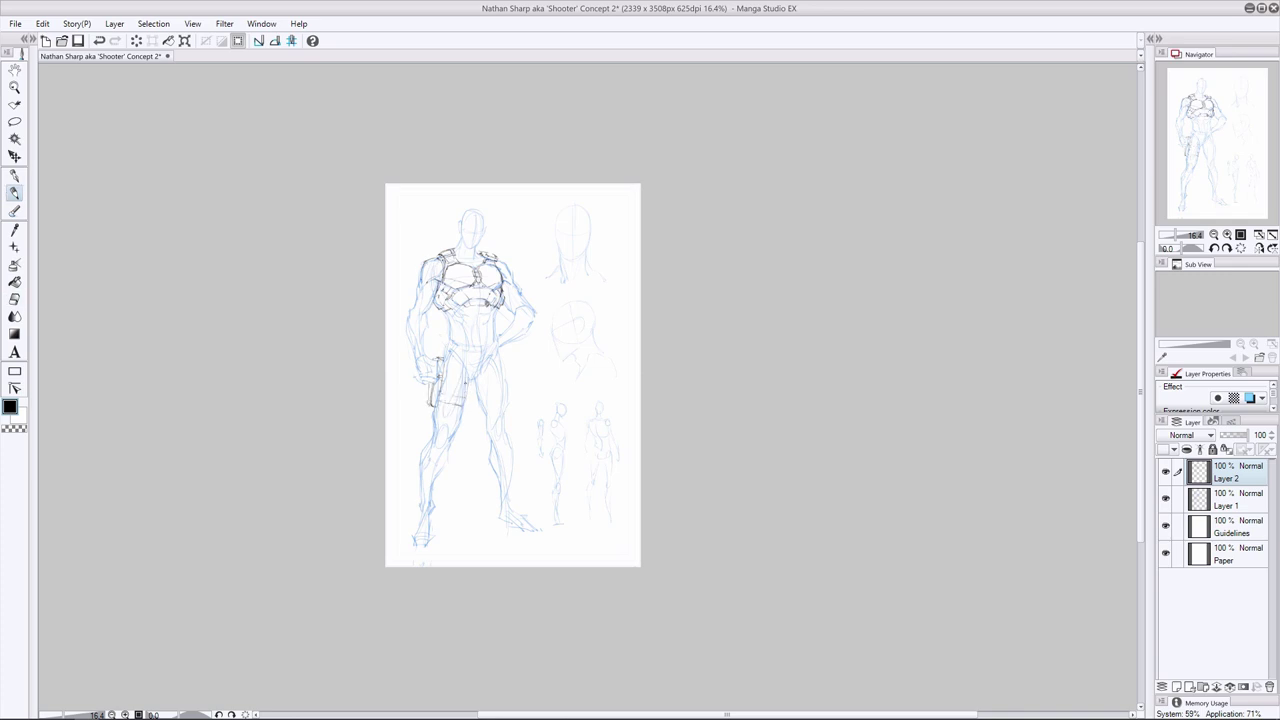
Refine the outline of the holstered pistol on the figure's right thigh, erasing stray lines
{"action": "key", "text": "e"}
{"action": "key", "text": "p"}
{"action": "left_click_drag", "start_coordinate": [440, 359], "coordinate": [435, 407]}
{"action": "key", "text": "e"}
{"action": "left_click_drag", "start_coordinate": [442, 370], "coordinate": [428, 408]}
{"action": "key", "text": "p"}
{"action": "key", "text": "e"}
{"action": "key", "text": "p"}
Add a matching holster and strap lines on the figure's left thigh
{"action": "mouse_move", "coordinate": [442, 366]}
{"action": "left_mouse_down"}
{"action": "mouse_move", "coordinate": [432, 416]}
{"action": "mouse_move", "coordinate": [450, 370]}
{"action": "mouse_move", "coordinate": [501, 378]}
{"action": "mouse_move", "coordinate": [500, 366]}
{"action": "mouse_move", "coordinate": [512, 404]}
{"action": "left_mouse_up"}
{"action": "left_click_drag", "start_coordinate": [506, 360], "coordinate": [512, 398]}
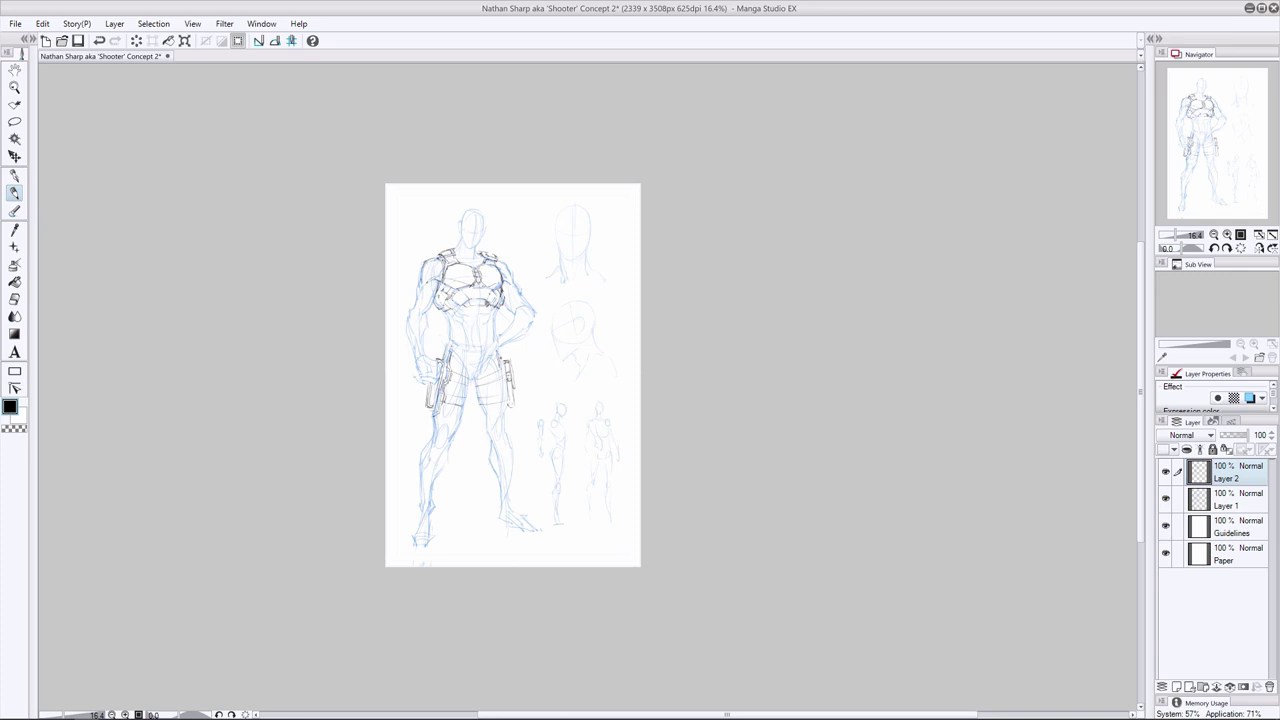
{"action": "key", "text": "e"}
{"action": "key", "text": "p"}
{"action": "key", "text": "ctrl+z"}
Rough in the hip lines around the waist and clean up stray marks
{"action": "mouse_move", "coordinate": [454, 345]}
{"action": "left_mouse_down"}
{"action": "mouse_move", "coordinate": [497, 347]}
{"action": "mouse_move", "coordinate": [442, 352]}
{"action": "left_mouse_up"}
{"action": "key", "text": "ctrl+z"}
{"action": "mouse_move", "coordinate": [489, 335]}
{"action": "left_mouse_down"}
{"action": "mouse_move", "coordinate": [500, 355]}
{"action": "mouse_move", "coordinate": [454, 358]}
{"action": "mouse_move", "coordinate": [438, 330]}
{"action": "mouse_move", "coordinate": [487, 356]}
{"action": "mouse_move", "coordinate": [458, 352]}
{"action": "mouse_move", "coordinate": [494, 352]}
{"action": "left_mouse_up"}
{"action": "left_click", "coordinate": [14, 121]}
{"action": "left_click", "coordinate": [14, 156]}
{"action": "left_click", "coordinate": [14, 299]}
{"action": "left_click", "coordinate": [14, 193]}
{"action": "key", "text": "e"}
{"action": "key", "text": "p"}
{"action": "key", "text": "e"}
{"action": "key", "text": "p"}
Draw the abdominal armor panel and the pouches on both sides of the waist
{"action": "left_click_drag", "start_coordinate": [464, 321], "coordinate": [483, 323]}
{"action": "mouse_move", "coordinate": [481, 349]}
{"action": "left_mouse_down"}
{"action": "mouse_move", "coordinate": [501, 344]}
{"action": "mouse_move", "coordinate": [443, 342]}
{"action": "mouse_move", "coordinate": [498, 335]}
{"action": "left_mouse_up"}
{"action": "mouse_move", "coordinate": [500, 317]}
{"action": "left_mouse_down"}
{"action": "mouse_move", "coordinate": [494, 343]}
{"action": "mouse_move", "coordinate": [444, 333]}
{"action": "left_mouse_up"}
{"action": "left_click_drag", "start_coordinate": [452, 319], "coordinate": [452, 345]}
{"action": "key", "text": "e"}
{"action": "key", "text": "p"}
{"action": "left_click_drag", "start_coordinate": [498, 317], "coordinate": [502, 341]}
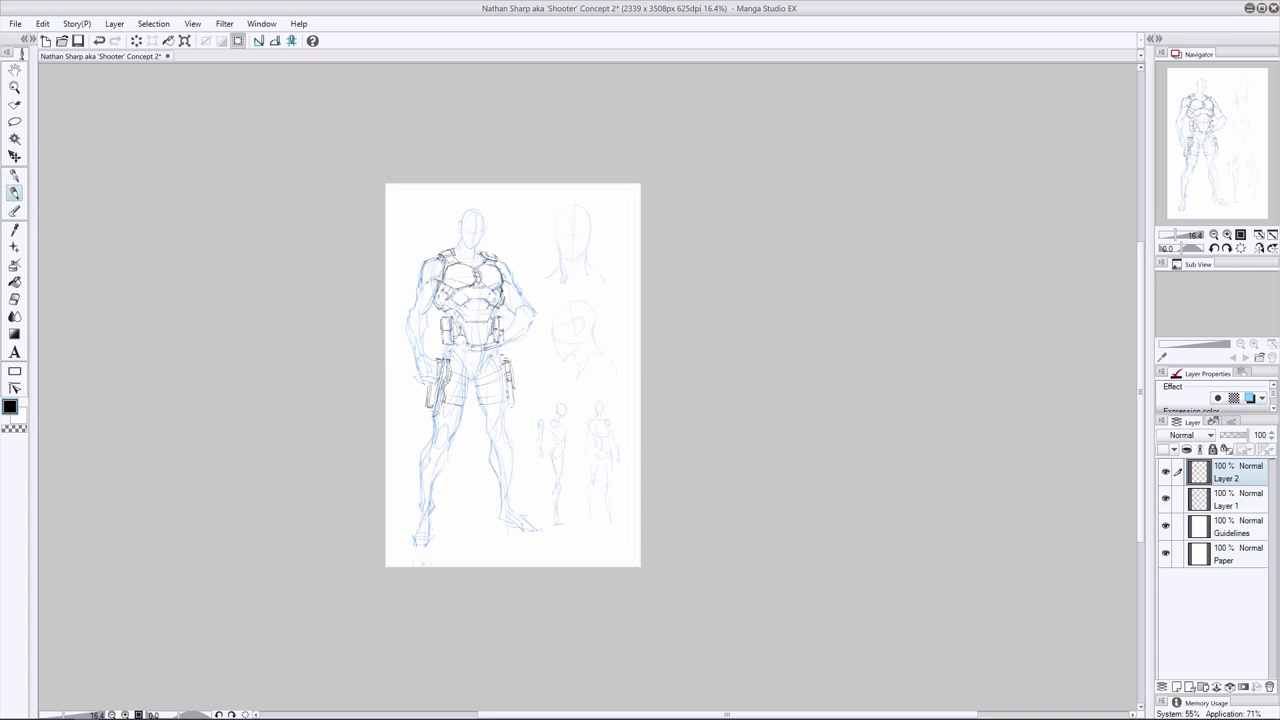
Draw the utility belt across the waist and define the top edge of the waist pouch
{"action": "left_click_drag", "start_coordinate": [446, 346], "coordinate": [488, 352]}
{"action": "left_click_drag", "start_coordinate": [488, 351], "coordinate": [501, 346]}
{"action": "key", "text": "ctrl+z"}
{"action": "left_click_drag", "start_coordinate": [445, 312], "coordinate": [459, 315]}
Draw the groin guard below the belt, undoing and redrawing its edges
{"action": "mouse_move", "coordinate": [503, 317]}
{"action": "left_mouse_down"}
{"action": "mouse_move", "coordinate": [503, 343]}
{"action": "mouse_move", "coordinate": [472, 343]}
{"action": "mouse_move", "coordinate": [469, 377]}
{"action": "left_mouse_up"}
{"action": "left_click_drag", "start_coordinate": [493, 353], "coordinate": [480, 375]}
{"action": "mouse_move", "coordinate": [469, 376]}
{"action": "left_mouse_down"}
{"action": "mouse_move", "coordinate": [490, 373]}
{"action": "mouse_move", "coordinate": [472, 375]}
{"action": "left_mouse_up"}
{"action": "key", "text": "ctrl+z"}
{"action": "key", "text": "ctrl+z"}
{"action": "key", "text": "ctrl+z"}
{"action": "key", "text": "ctrl+z"}
{"action": "key", "text": "ctrl+z"}
{"action": "left_click_drag", "start_coordinate": [479, 351], "coordinate": [472, 375]}
{"action": "key", "text": "ctrl+z"}
{"action": "key", "text": "ctrl+z"}
{"action": "mouse_move", "coordinate": [479, 349]}
{"action": "left_mouse_down"}
{"action": "mouse_move", "coordinate": [467, 375]}
{"action": "mouse_move", "coordinate": [481, 376]}
{"action": "left_mouse_up"}
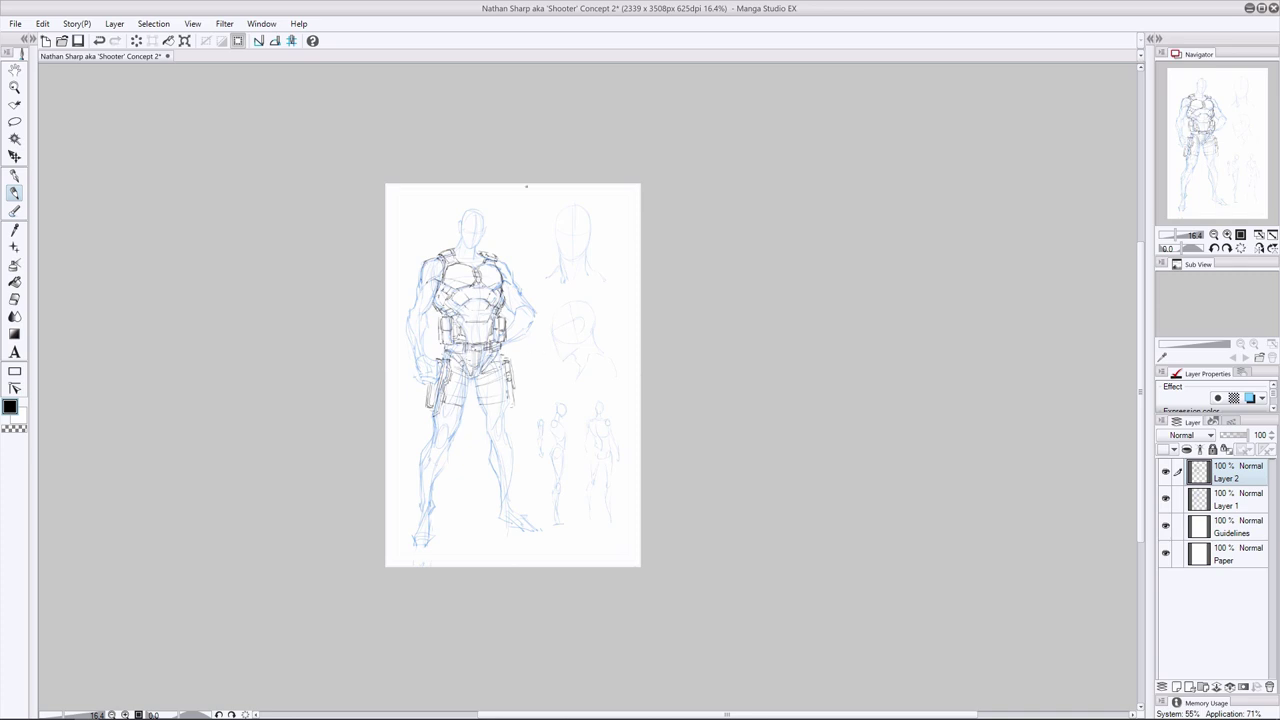
Refine the shoulder armor edges and draw a cuff around the figure's right wrist
{"action": "key", "text": "e"}
{"action": "key", "text": "p"}
{"action": "key", "text": "e"}
{"action": "key", "text": "p"}
{"action": "left_click_drag", "start_coordinate": [486, 254], "coordinate": [502, 262]}
{"action": "mouse_move", "coordinate": [417, 361]}
{"action": "left_mouse_down"}
{"action": "mouse_move", "coordinate": [430, 354]}
{"action": "mouse_move", "coordinate": [414, 362]}
{"action": "left_mouse_up"}
{"action": "left_click_drag", "start_coordinate": [412, 349], "coordinate": [430, 352]}
{"action": "left_click_drag", "start_coordinate": [440, 266], "coordinate": [444, 278]}
{"action": "key", "text": "e"}
{"action": "key", "text": "p"}
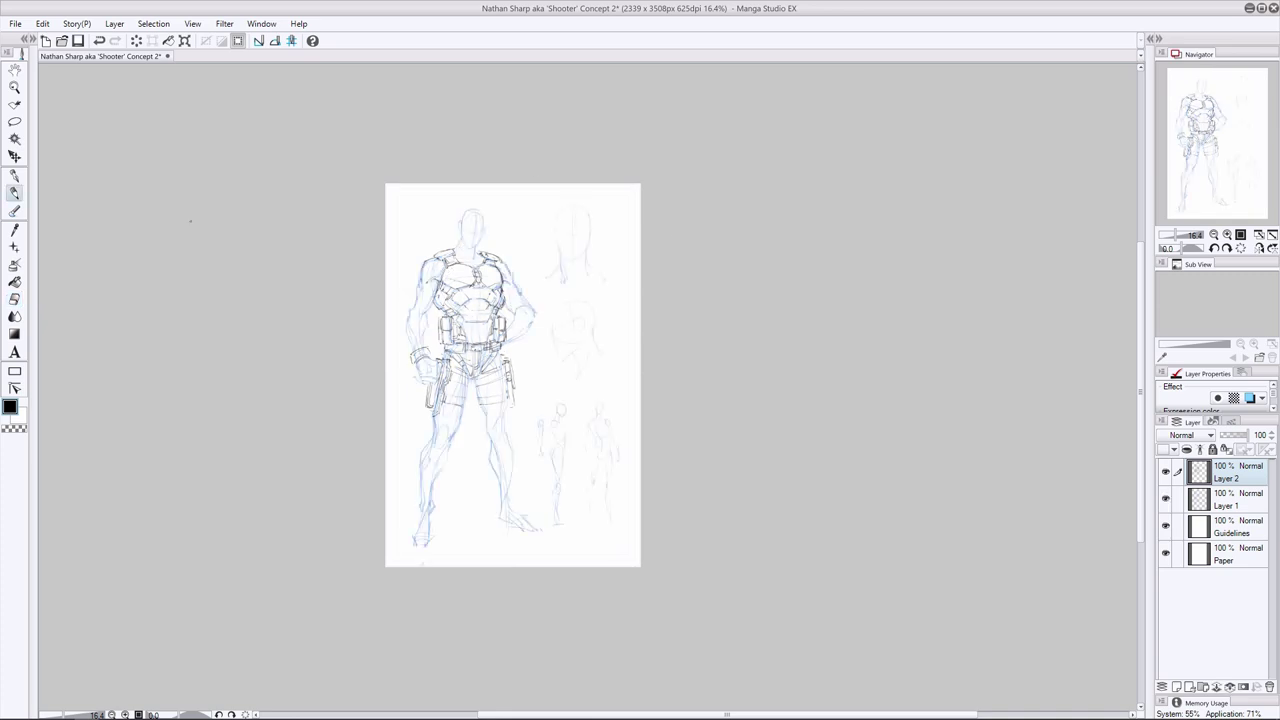
Clean up the belt buckle area and outline the glove on the figure's right fist
{"action": "key", "text": "e"}
{"action": "left_click_drag", "start_coordinate": [469, 341], "coordinate": [481, 351]}
{"action": "key", "text": "p"}
{"action": "key", "text": "ctrl+z"}
{"action": "key", "text": "ctrl+y"}
{"action": "left_click_drag", "start_coordinate": [438, 364], "coordinate": [432, 376]}
Draw oval knee pads on both legs and rough in the boot lines, undoing the unwanted strokes
{"action": "left_click_drag", "start_coordinate": [446, 424], "coordinate": [434, 448]}
{"action": "left_click_drag", "start_coordinate": [498, 414], "coordinate": [510, 474]}
{"action": "mouse_move", "coordinate": [422, 478]}
{"action": "left_mouse_down"}
{"action": "mouse_move", "coordinate": [436, 471]}
{"action": "mouse_move", "coordinate": [435, 487]}
{"action": "left_mouse_up"}
{"action": "mouse_move", "coordinate": [512, 469]}
{"action": "left_mouse_down"}
{"action": "mouse_move", "coordinate": [500, 484]}
{"action": "mouse_move", "coordinate": [535, 520]}
{"action": "left_mouse_up"}
{"action": "key", "text": "ctrl+z"}
{"action": "key", "text": "ctrl+z"}
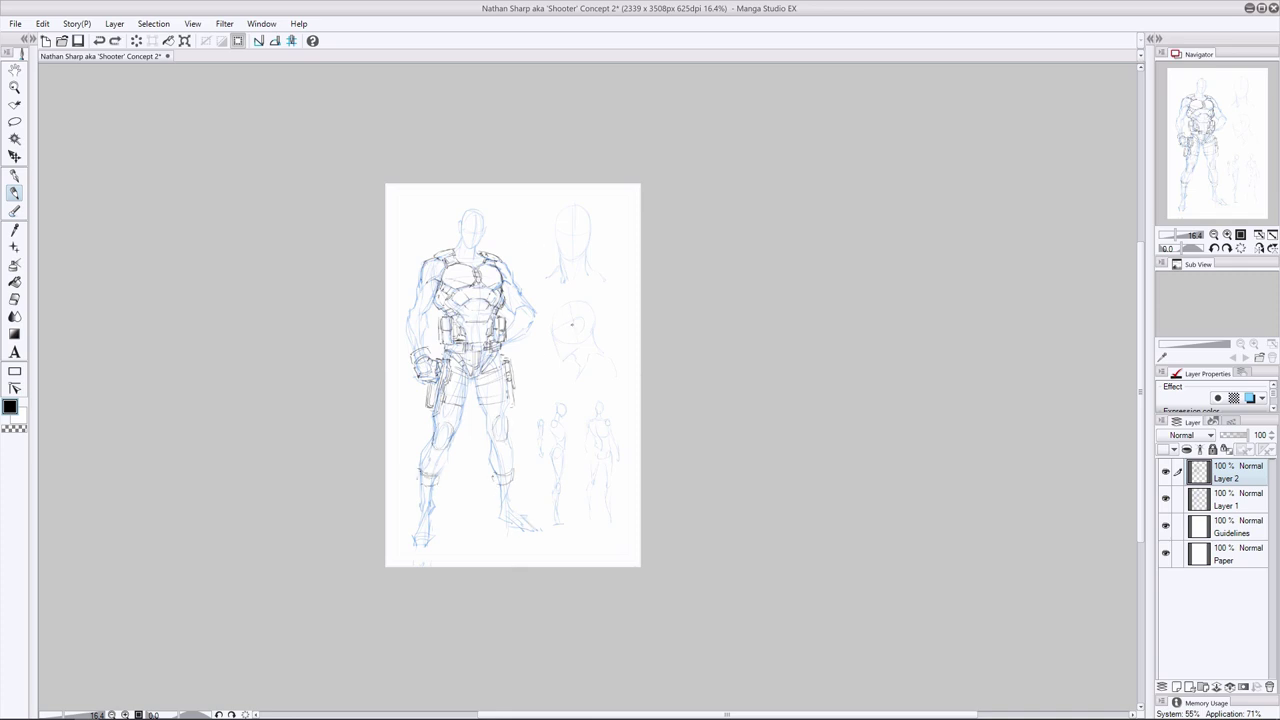
{"action": "key", "text": "ctrl+z"}
{"action": "key", "text": "ctrl+z"}
Draw the boot cuffs around both shins below the knees
{"action": "mouse_move", "coordinate": [420, 472]}
{"action": "left_mouse_down"}
{"action": "mouse_move", "coordinate": [444, 474]}
{"action": "mouse_move", "coordinate": [433, 491]}
{"action": "left_mouse_up"}
{"action": "left_click_drag", "start_coordinate": [420, 472], "coordinate": [420, 489]}
{"action": "left_click_drag", "start_coordinate": [504, 467], "coordinate": [516, 475]}
{"action": "left_click_drag", "start_coordinate": [515, 468], "coordinate": [503, 490]}
{"action": "left_click_drag", "start_coordinate": [492, 469], "coordinate": [500, 486]}
{"action": "left_click_drag", "start_coordinate": [516, 465], "coordinate": [517, 481]}
Draw the armored boot on the figure's right foot with its toe cap and shin straps
{"action": "scroll", "coordinate": [388, 328], "scroll_direction": "down", "scroll_amount": 7}
{"action": "scroll", "coordinate": [402, 318], "scroll_direction": "up", "scroll_amount": 9}
{"action": "scroll", "coordinate": [510, 405], "scroll_direction": "down", "scroll_amount": 1}
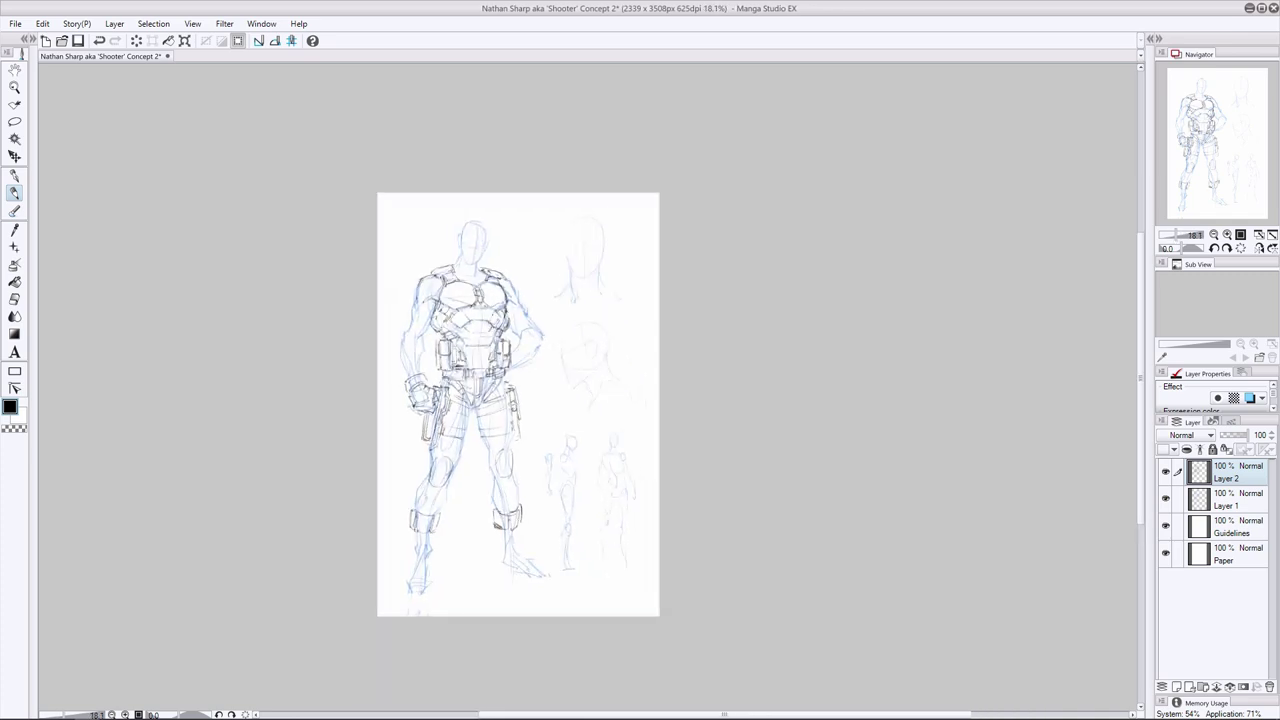
{"action": "left_click_drag", "start_coordinate": [408, 576], "coordinate": [432, 578]}
{"action": "mouse_move", "coordinate": [411, 586]}
{"action": "left_mouse_down"}
{"action": "mouse_move", "coordinate": [432, 586]}
{"action": "mouse_move", "coordinate": [406, 592]}
{"action": "mouse_move", "coordinate": [426, 560]}
{"action": "left_mouse_up"}
{"action": "key", "text": "ctrl+z"}
{"action": "mouse_move", "coordinate": [418, 530]}
{"action": "left_mouse_down"}
{"action": "mouse_move", "coordinate": [430, 556]}
{"action": "mouse_move", "coordinate": [418, 542]}
{"action": "left_mouse_up"}
{"action": "left_click_drag", "start_coordinate": [430, 534], "coordinate": [434, 546]}
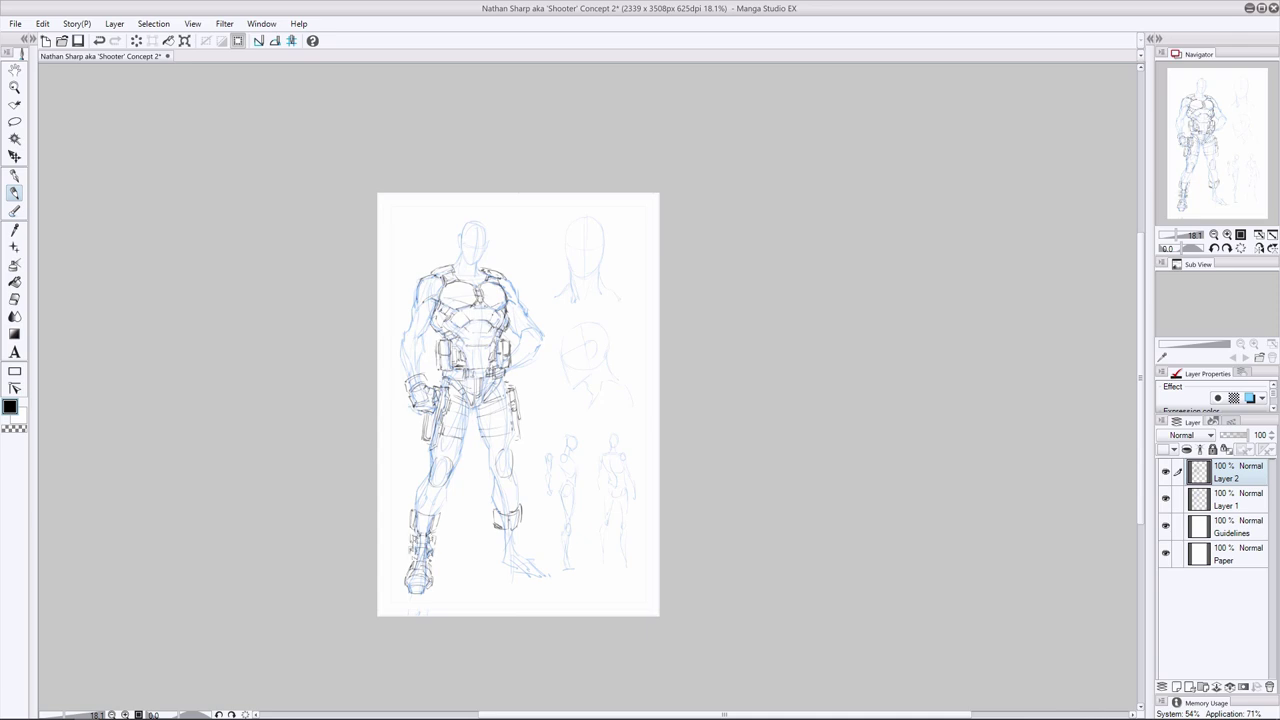
Draw the matching boot on the figure's left foot, undoing and redrawing the toe and sole lines
{"action": "left_click_drag", "start_coordinate": [521, 567], "coordinate": [539, 561]}
{"action": "mouse_move", "coordinate": [537, 561]}
{"action": "left_mouse_down"}
{"action": "mouse_move", "coordinate": [549, 571]}
{"action": "mouse_move", "coordinate": [535, 578]}
{"action": "left_mouse_up"}
{"action": "mouse_move", "coordinate": [527, 573]}
{"action": "left_mouse_down"}
{"action": "mouse_move", "coordinate": [547, 574]}
{"action": "mouse_move", "coordinate": [537, 578]}
{"action": "left_mouse_up"}
{"action": "key", "text": "ctrl+z"}
{"action": "key", "text": "ctrl+z"}
{"action": "mouse_move", "coordinate": [519, 571]}
{"action": "left_mouse_down"}
{"action": "mouse_move", "coordinate": [535, 577]}
{"action": "mouse_move", "coordinate": [528, 559]}
{"action": "left_mouse_up"}
{"action": "mouse_move", "coordinate": [524, 553]}
{"action": "left_mouse_down"}
{"action": "mouse_move", "coordinate": [534, 563]}
{"action": "mouse_move", "coordinate": [522, 548]}
{"action": "left_mouse_up"}
{"action": "mouse_move", "coordinate": [510, 536]}
{"action": "left_mouse_down"}
{"action": "mouse_move", "coordinate": [520, 550]}
{"action": "mouse_move", "coordinate": [519, 528]}
{"action": "mouse_move", "coordinate": [506, 550]}
{"action": "mouse_move", "coordinate": [514, 574]}
{"action": "mouse_move", "coordinate": [513, 554]}
{"action": "mouse_move", "coordinate": [549, 578]}
{"action": "left_mouse_up"}
{"action": "key", "text": "ctrl+z"}
{"action": "key", "text": "ctrl+z"}
Flip the canvas view horizontally and erase stray lines around the torso armor
{"action": "key", "text": "e"}
{"action": "mouse_move", "coordinate": [503, 318]}
{"action": "left_mouse_down"}
{"action": "mouse_move", "coordinate": [511, 328]}
{"action": "mouse_move", "coordinate": [499, 322]}
{"action": "left_mouse_up"}
{"action": "key", "text": "p"}
{"action": "key", "text": "h"}
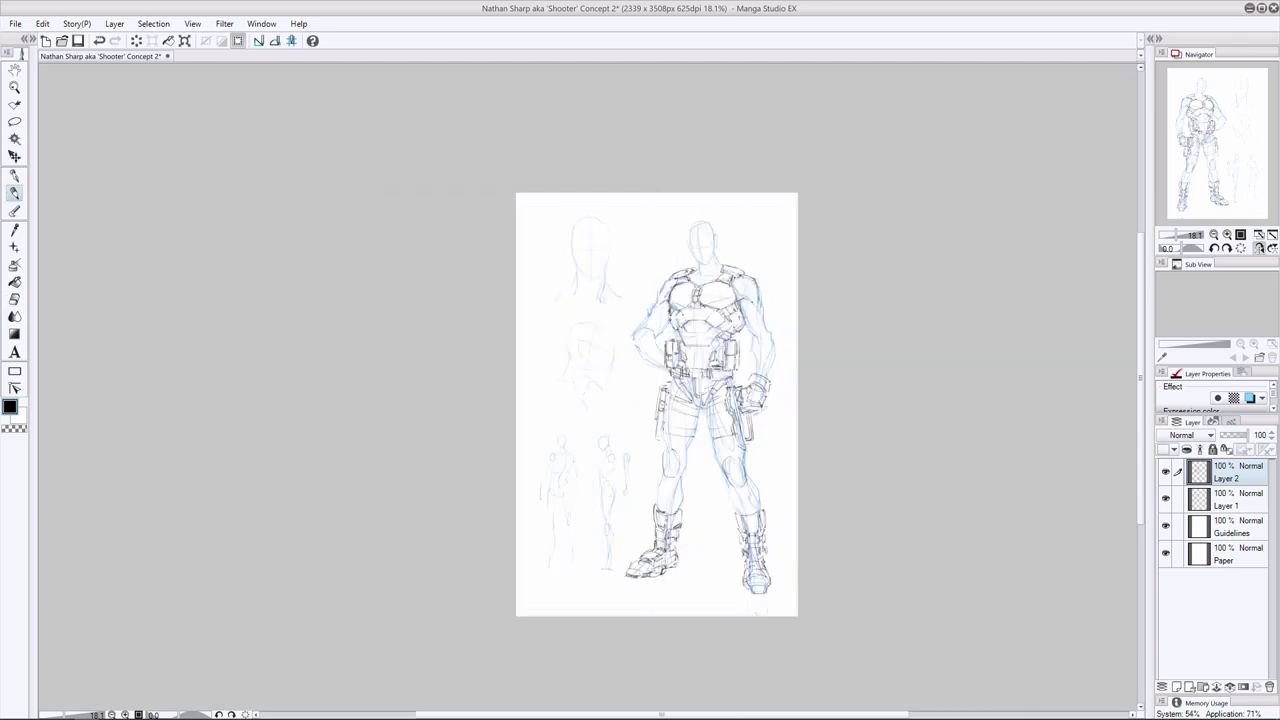
{"action": "key", "text": "e"}
{"action": "mouse_move", "coordinate": [664, 307]}
{"action": "left_mouse_down"}
{"action": "mouse_move", "coordinate": [679, 341]}
{"action": "mouse_move", "coordinate": [723, 311]}
{"action": "left_mouse_up"}
{"action": "key", "text": "p"}
Redraw the shoulder pad edge and the lines beside the hip pouch, and flip the view back
{"action": "key", "text": "e"}
{"action": "key", "text": "p"}
{"action": "left_click_drag", "start_coordinate": [725, 269], "coordinate": [741, 275]}
{"action": "left_click_drag", "start_coordinate": [655, 361], "coordinate": [654, 371]}
{"action": "left_click_drag", "start_coordinate": [653, 369], "coordinate": [665, 375]}
{"action": "key", "text": "h"}
Erase the outer edge of the chest plate and rework the belt lines beside the figure's left pouch
{"action": "key", "text": "e"}
{"action": "left_click_drag", "start_coordinate": [508, 284], "coordinate": [499, 301]}
{"action": "key", "text": "p"}
{"action": "mouse_move", "coordinate": [469, 368]}
{"action": "left_mouse_down"}
{"action": "mouse_move", "coordinate": [488, 356]}
{"action": "mouse_move", "coordinate": [458, 377]}
{"action": "mouse_move", "coordinate": [500, 377]}
{"action": "left_mouse_up"}
{"action": "key", "text": "e"}
{"action": "left_click", "coordinate": [13, 194]}
{"action": "key", "text": "ctrl+z"}
{"action": "left_click", "coordinate": [14, 300]}
{"action": "left_click", "coordinate": [14, 193]}
Redraw the waist pouches larger and bolder on both sides of the belt, erasing the old lines
{"action": "mouse_move", "coordinate": [440, 378]}
{"action": "left_mouse_down"}
{"action": "mouse_move", "coordinate": [468, 377]}
{"action": "mouse_move", "coordinate": [440, 372]}
{"action": "left_mouse_up"}
{"action": "left_click_drag", "start_coordinate": [452, 342], "coordinate": [455, 366]}
{"action": "mouse_move", "coordinate": [442, 374]}
{"action": "left_mouse_down"}
{"action": "mouse_move", "coordinate": [510, 376]}
{"action": "mouse_move", "coordinate": [442, 344]}
{"action": "mouse_move", "coordinate": [504, 376]}
{"action": "left_mouse_up"}
{"action": "key", "text": "e"}
{"action": "left_click_drag", "start_coordinate": [439, 368], "coordinate": [452, 378]}
{"action": "key", "text": "p"}
{"action": "mouse_move", "coordinate": [436, 340]}
{"action": "left_mouse_down"}
{"action": "mouse_move", "coordinate": [511, 343]}
{"action": "mouse_move", "coordinate": [441, 377]}
{"action": "left_mouse_up"}
{"action": "mouse_move", "coordinate": [453, 345]}
{"action": "left_mouse_down"}
{"action": "mouse_move", "coordinate": [453, 379]}
{"action": "mouse_move", "coordinate": [438, 368]}
{"action": "left_mouse_up"}
{"action": "mouse_move", "coordinate": [502, 344]}
{"action": "left_mouse_down"}
{"action": "mouse_move", "coordinate": [508, 378]}
{"action": "mouse_move", "coordinate": [460, 378]}
{"action": "mouse_move", "coordinate": [494, 372]}
{"action": "mouse_move", "coordinate": [498, 344]}
{"action": "mouse_move", "coordinate": [449, 343]}
{"action": "left_mouse_up"}
Rework the belt and lower abdominal lines between the two waist pouches
{"action": "key", "text": "e"}
{"action": "key", "text": "p"}
{"action": "mouse_move", "coordinate": [453, 335]}
{"action": "left_mouse_down"}
{"action": "mouse_move", "coordinate": [462, 345]}
{"action": "mouse_move", "coordinate": [443, 339]}
{"action": "mouse_move", "coordinate": [492, 373]}
{"action": "left_mouse_up"}
{"action": "key", "text": "ctrl+z"}
{"action": "key", "text": "e"}
{"action": "key", "text": "p"}
{"action": "mouse_move", "coordinate": [460, 375]}
{"action": "left_mouse_down"}
{"action": "mouse_move", "coordinate": [492, 374]}
{"action": "mouse_move", "coordinate": [468, 377]}
{"action": "left_mouse_up"}
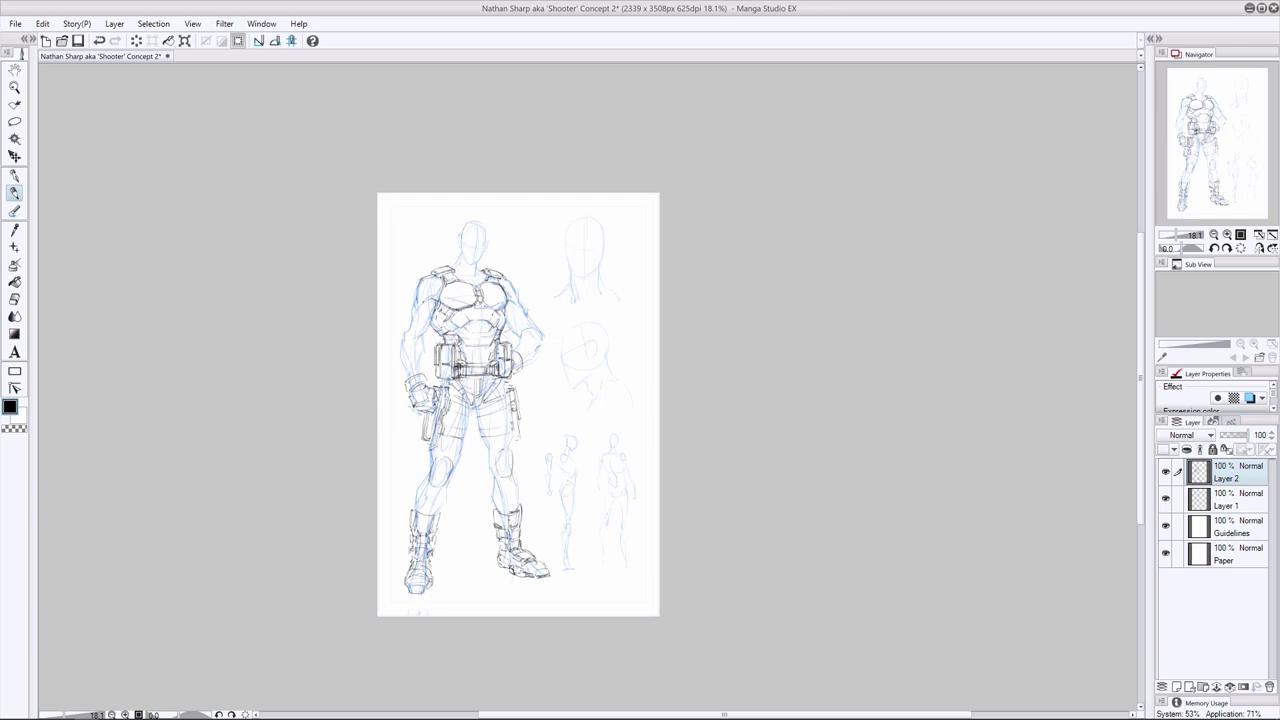
{"action": "scroll", "coordinate": [560, 325], "scroll_direction": "up", "scroll_amount": 2}
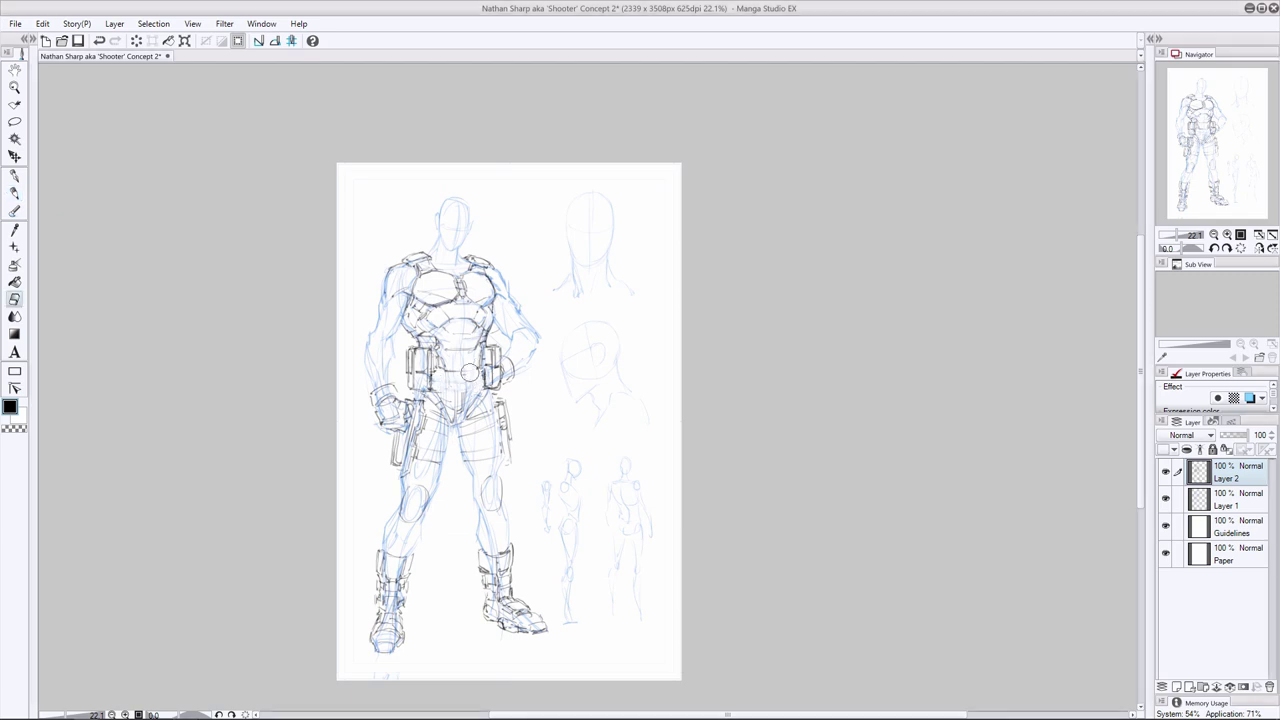
Erase the pouches and belt around the figure's waist, clearing the area down to the blue sketch
{"action": "scroll", "coordinate": [552, 371], "scroll_direction": "down", "scroll_amount": 1}
{"action": "key", "text": "e"}
{"action": "mouse_move", "coordinate": [448, 372]}
{"action": "left_mouse_down"}
{"action": "mouse_move", "coordinate": [490, 354]}
{"action": "mouse_move", "coordinate": [443, 387]}
{"action": "left_mouse_up"}
{"action": "key", "text": "p"}
{"action": "mouse_move", "coordinate": [486, 355]}
{"action": "left_mouse_down"}
{"action": "mouse_move", "coordinate": [491, 383]}
{"action": "mouse_move", "coordinate": [484, 367]}
{"action": "left_mouse_up"}
{"action": "mouse_move", "coordinate": [445, 373]}
{"action": "left_mouse_down"}
{"action": "mouse_move", "coordinate": [487, 380]}
{"action": "mouse_move", "coordinate": [440, 358]}
{"action": "mouse_move", "coordinate": [490, 340]}
{"action": "mouse_move", "coordinate": [414, 358]}
{"action": "left_mouse_up"}
{"action": "key", "text": "e"}
{"action": "key", "text": "p"}
{"action": "key", "text": "e"}
{"action": "key", "text": "p"}
{"action": "mouse_move", "coordinate": [491, 329]}
{"action": "left_mouse_down"}
{"action": "mouse_move", "coordinate": [499, 340]}
{"action": "mouse_move", "coordinate": [453, 355]}
{"action": "left_mouse_up"}
{"action": "mouse_move", "coordinate": [489, 337]}
{"action": "left_mouse_down"}
{"action": "mouse_move", "coordinate": [455, 384]}
{"action": "mouse_move", "coordinate": [447, 375]}
{"action": "left_mouse_up"}
{"action": "left_click_drag", "start_coordinate": [493, 365], "coordinate": [484, 381]}
{"action": "key", "text": "ctrl+z"}
{"action": "key", "text": "ctrl+z"}
{"action": "key", "text": "ctrl+z"}
{"action": "key", "text": "ctrl+z"}
Sketch slimmer pouches on both sides of the abdomen and the belt line beneath them
{"action": "left_click_drag", "start_coordinate": [493, 337], "coordinate": [489, 371]}
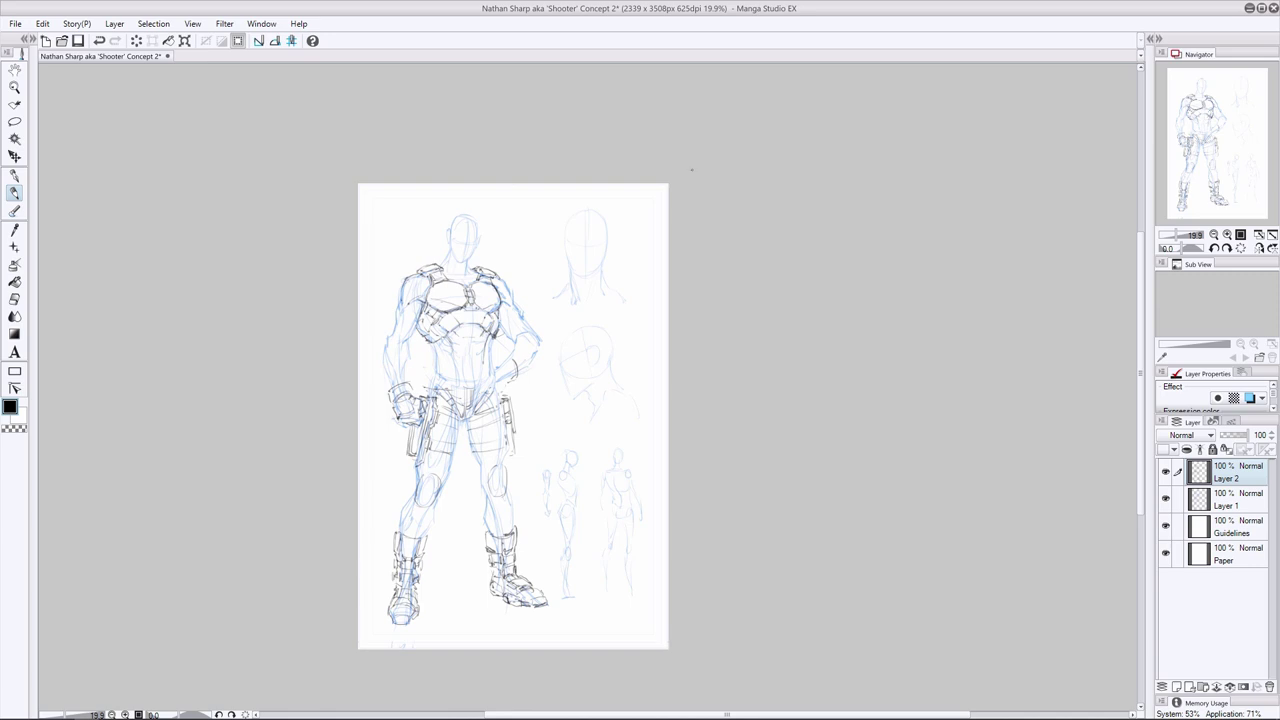
{"action": "mouse_move", "coordinate": [458, 371]}
{"action": "left_mouse_down"}
{"action": "mouse_move", "coordinate": [480, 369]}
{"action": "mouse_move", "coordinate": [483, 385]}
{"action": "left_mouse_up"}
{"action": "left_click_drag", "start_coordinate": [479, 378], "coordinate": [446, 376]}
{"action": "mouse_move", "coordinate": [435, 343]}
{"action": "left_mouse_down"}
{"action": "mouse_move", "coordinate": [448, 346]}
{"action": "mouse_move", "coordinate": [432, 376]}
{"action": "left_mouse_up"}
{"action": "mouse_move", "coordinate": [433, 378]}
{"action": "left_mouse_down"}
{"action": "mouse_move", "coordinate": [447, 374]}
{"action": "mouse_move", "coordinate": [426, 372]}
{"action": "mouse_move", "coordinate": [431, 357]}
{"action": "mouse_move", "coordinate": [496, 373]}
{"action": "mouse_move", "coordinate": [437, 373]}
{"action": "mouse_move", "coordinate": [502, 369]}
{"action": "left_mouse_up"}
{"action": "key", "text": "e"}
{"action": "key", "text": "p"}
Clean up the waist pouch edges and try another stroke across the belt, undoing it
{"action": "scroll", "coordinate": [536, 420], "scroll_direction": "down", "scroll_amount": 1}
{"action": "mouse_move", "coordinate": [494, 361]}
{"action": "left_mouse_down"}
{"action": "mouse_move", "coordinate": [502, 371]}
{"action": "mouse_move", "coordinate": [465, 392]}
{"action": "left_mouse_up"}
{"action": "key", "text": "e"}
{"action": "key", "text": "p"}
{"action": "left_click_drag", "start_coordinate": [440, 385], "coordinate": [504, 381]}
{"action": "key", "text": "ctrl+z"}
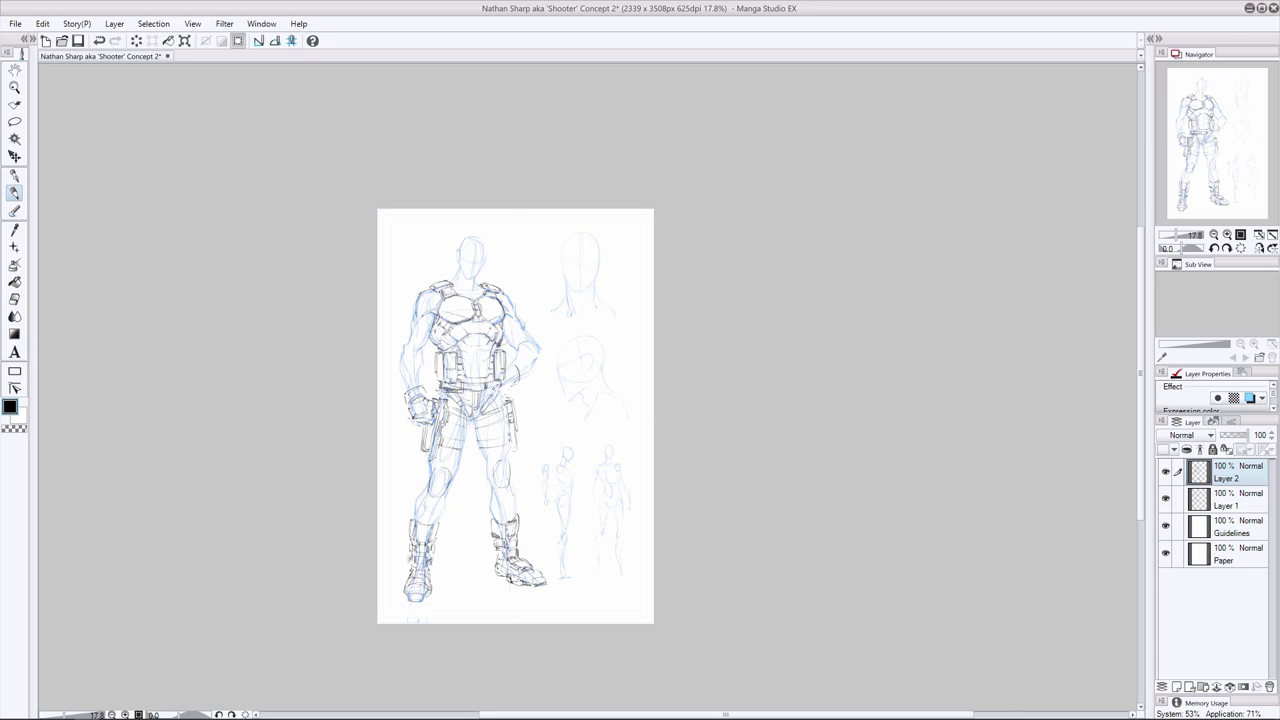
Add the belt segments, hip lines and darker edges to the pouches on both sides of the waist
{"action": "key", "text": "e"}
{"action": "key", "text": "p"}
{"action": "left_click_drag", "start_coordinate": [480, 398], "coordinate": [496, 418]}
{"action": "mouse_move", "coordinate": [464, 354]}
{"action": "left_mouse_down"}
{"action": "mouse_move", "coordinate": [464, 376]}
{"action": "mouse_move", "coordinate": [440, 382]}
{"action": "left_mouse_up"}
{"action": "mouse_move", "coordinate": [500, 370]}
{"action": "left_mouse_down"}
{"action": "mouse_move", "coordinate": [506, 382]}
{"action": "mouse_move", "coordinate": [509, 372]}
{"action": "left_mouse_up"}
{"action": "left_click_drag", "start_coordinate": [438, 352], "coordinate": [442, 380]}
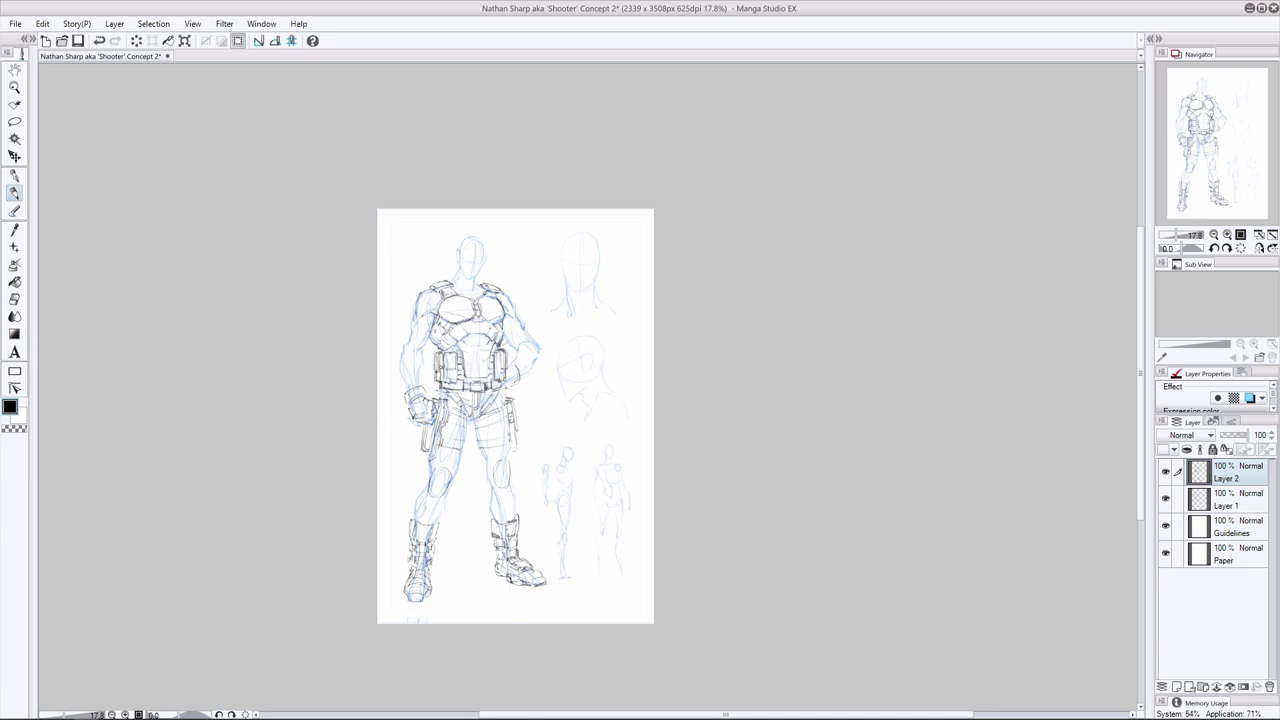
Draw the knee pads and lower-leg lines above the boots on both legs
{"action": "scroll", "coordinate": [408, 291], "scroll_direction": "down", "scroll_amount": 1}
{"action": "key", "text": "e"}
{"action": "key", "text": "p"}
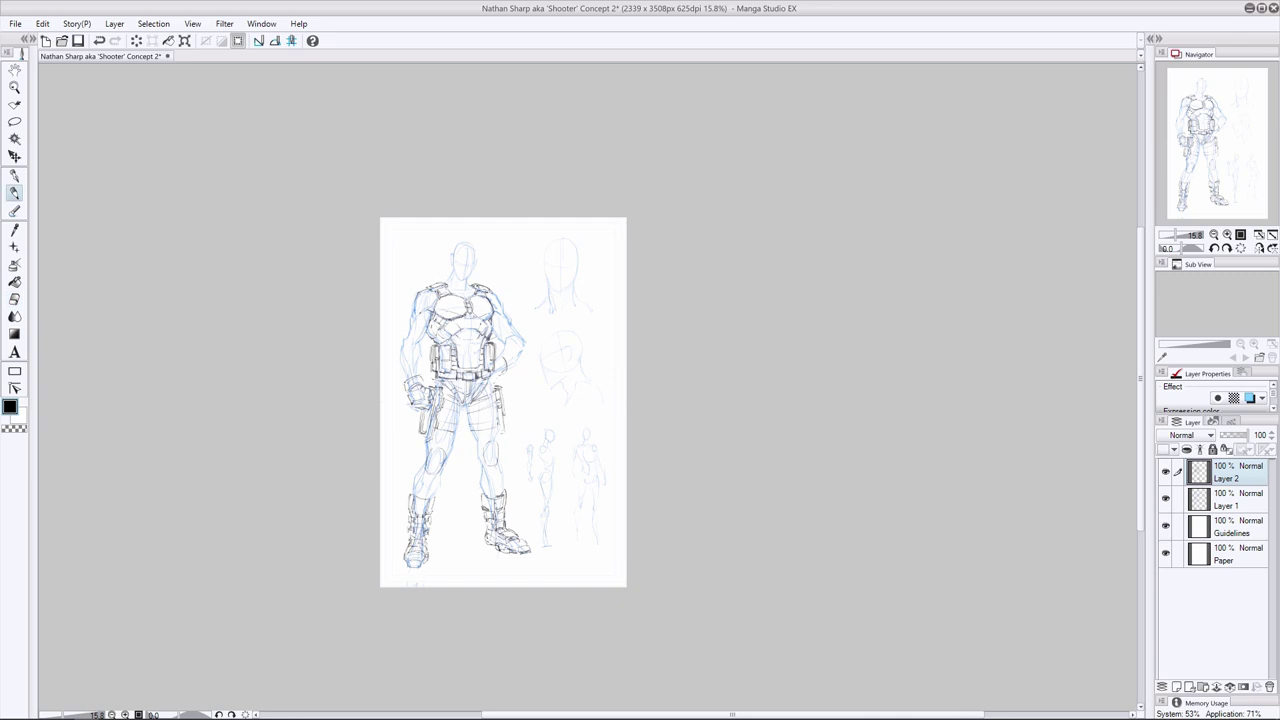
{"action": "key", "text": "ctrl+z"}
{"action": "mouse_move", "coordinate": [426, 462]}
{"action": "left_mouse_down"}
{"action": "mouse_move", "coordinate": [412, 477]}
{"action": "mouse_move", "coordinate": [440, 482]}
{"action": "mouse_move", "coordinate": [414, 498]}
{"action": "left_mouse_up"}
{"action": "mouse_move", "coordinate": [507, 486]}
{"action": "left_mouse_down"}
{"action": "mouse_move", "coordinate": [502, 467]}
{"action": "mouse_move", "coordinate": [422, 467]}
{"action": "mouse_move", "coordinate": [501, 493]}
{"action": "mouse_move", "coordinate": [494, 471]}
{"action": "mouse_move", "coordinate": [500, 496]}
{"action": "left_mouse_up"}
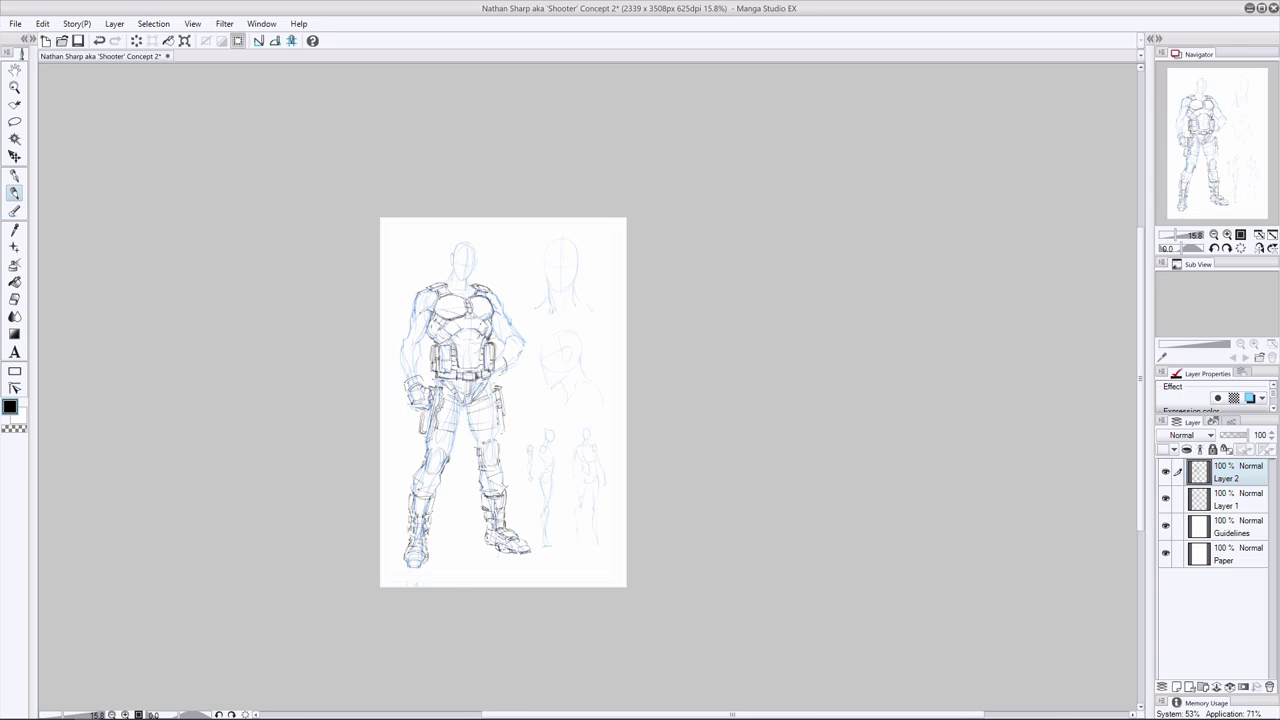
Add trouser lines between the knees and hips, undoing and redoing the last strokes to compare them
{"action": "mouse_move", "coordinate": [445, 451]}
{"action": "left_mouse_down"}
{"action": "mouse_move", "coordinate": [467, 403]}
{"action": "mouse_move", "coordinate": [502, 389]}
{"action": "left_mouse_up"}
{"action": "key", "text": "ctrl+z"}
{"action": "key", "text": "ctrl+z"}
{"action": "key", "text": "ctrl+y"}
{"action": "key", "text": "ctrl+z"}
{"action": "key", "text": "ctrl+y"}
Flip the view horizontally and rework the lines around the shoulder armor
{"action": "key", "text": "h"}
{"action": "key", "text": "e"}
{"action": "mouse_move", "coordinate": [696, 296]}
{"action": "left_mouse_down"}
{"action": "mouse_move", "coordinate": [684, 302]}
{"action": "mouse_move", "coordinate": [688, 288]}
{"action": "left_mouse_up"}
{"action": "key", "text": "p"}
{"action": "key", "text": "e"}
{"action": "key", "text": "p"}
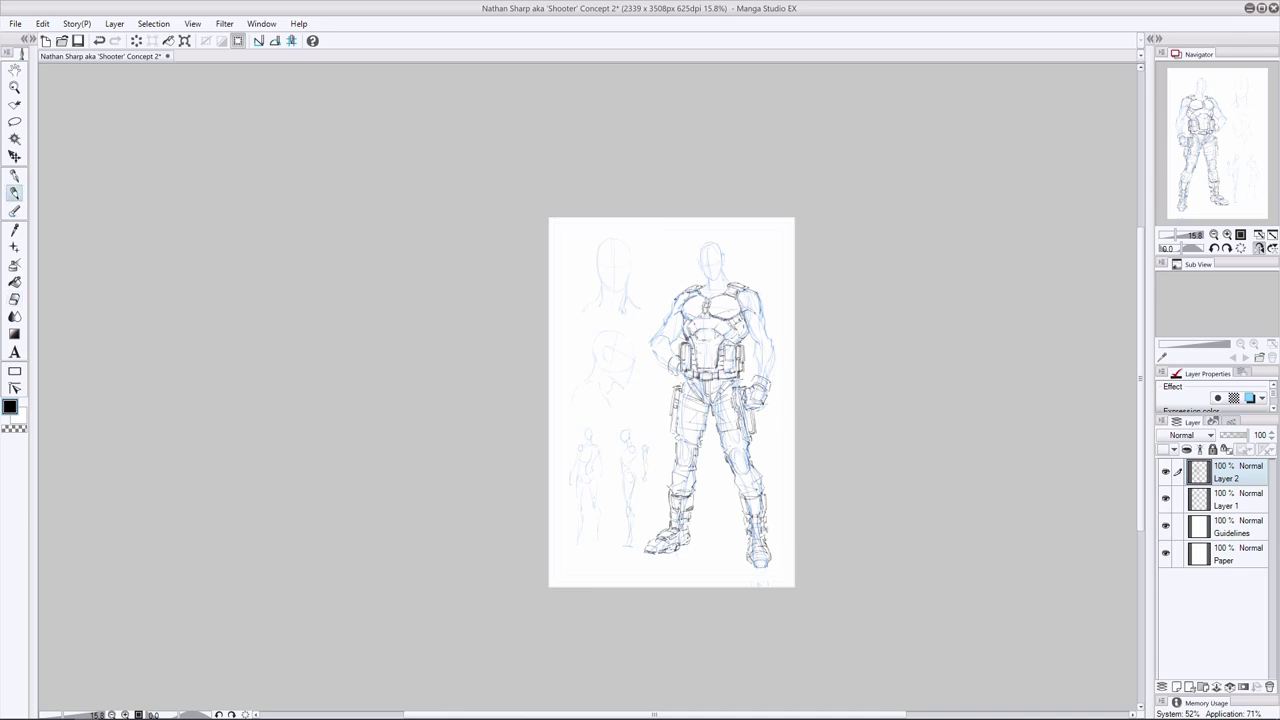
{"action": "key", "text": "ctrl+z"}
{"action": "key", "text": "ctrl+y"}
Outline both arms over the blue sketch from shoulder to glove, undoing the unwanted strokes
{"action": "scroll", "coordinate": [588, 390], "scroll_direction": "right", "scroll_amount": 2}
{"action": "left_click_drag", "start_coordinate": [530, 324], "coordinate": [544, 338]}
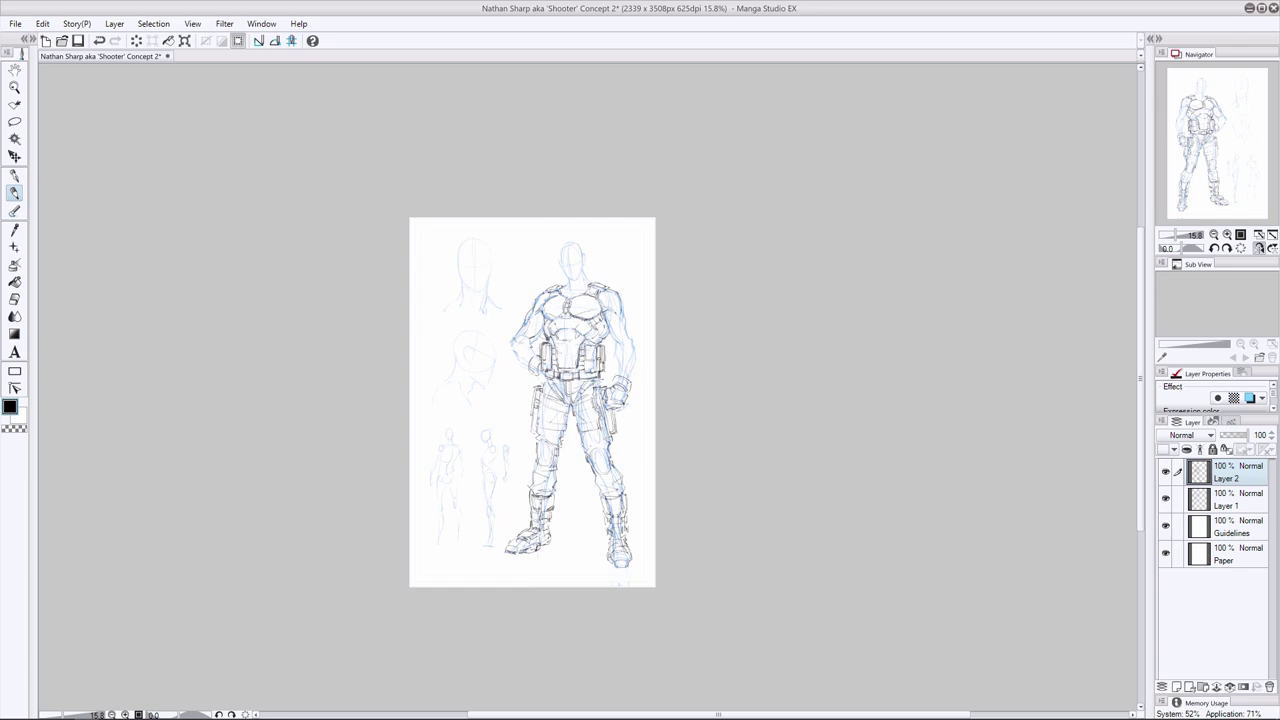
{"action": "left_click_drag", "start_coordinate": [510, 345], "coordinate": [520, 359]}
{"action": "mouse_move", "coordinate": [622, 310]}
{"action": "left_mouse_down"}
{"action": "mouse_move", "coordinate": [636, 374]}
{"action": "mouse_move", "coordinate": [618, 372]}
{"action": "mouse_move", "coordinate": [618, 435]}
{"action": "left_mouse_up"}
{"action": "key", "text": "ctrl+z"}
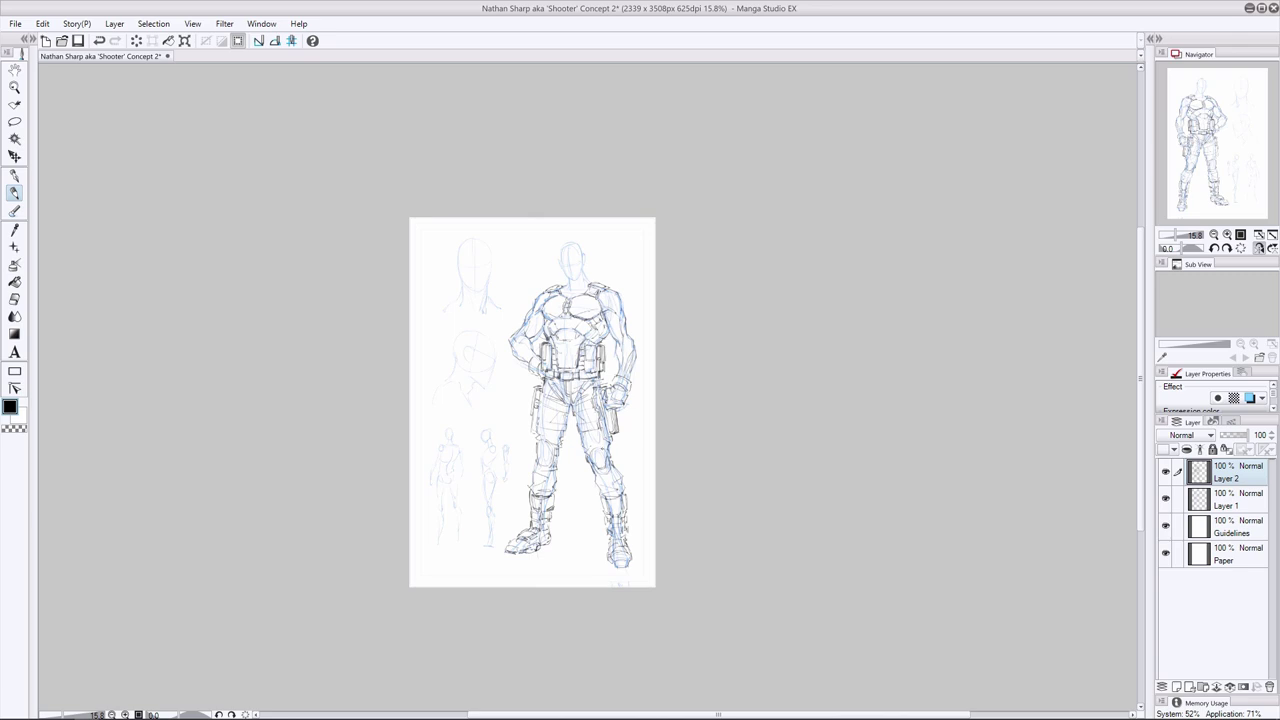
{"action": "key", "text": "ctrl+z"}
{"action": "key", "text": "ctrl+z"}
Redraw the knee and lower-thigh lines on both legs, undoing the stroke that runs across them
{"action": "mouse_move", "coordinate": [592, 453]}
{"action": "left_mouse_down"}
{"action": "mouse_move", "coordinate": [604, 462]}
{"action": "mouse_move", "coordinate": [545, 465]}
{"action": "left_mouse_up"}
{"action": "key", "text": "ctrl+z"}
{"action": "left_click_drag", "start_coordinate": [605, 453], "coordinate": [609, 469]}
{"action": "key", "text": "e"}
{"action": "key", "text": "p"}
Sketch the hair on the figure's head and touch up the chest, shoulder and upper-arm lines
{"action": "left_click_drag", "start_coordinate": [579, 237], "coordinate": [556, 258]}
{"action": "left_click_drag", "start_coordinate": [589, 321], "coordinate": [601, 315]}
{"action": "left_click_drag", "start_coordinate": [601, 295], "coordinate": [605, 309]}
{"action": "left_click_drag", "start_coordinate": [530, 308], "coordinate": [533, 321]}
Flip the view back to its original orientation and undo the last three strokes
{"action": "key", "text": "e"}
{"action": "key", "text": "h"}
{"action": "key", "text": "p"}
{"action": "key", "text": "ctrl+z"}
{"action": "key", "text": "ctrl+z"}
{"action": "key", "text": "ctrl+z"}
{"action": "left_click", "coordinate": [438, 174]}
{"action": "key", "text": "e"}
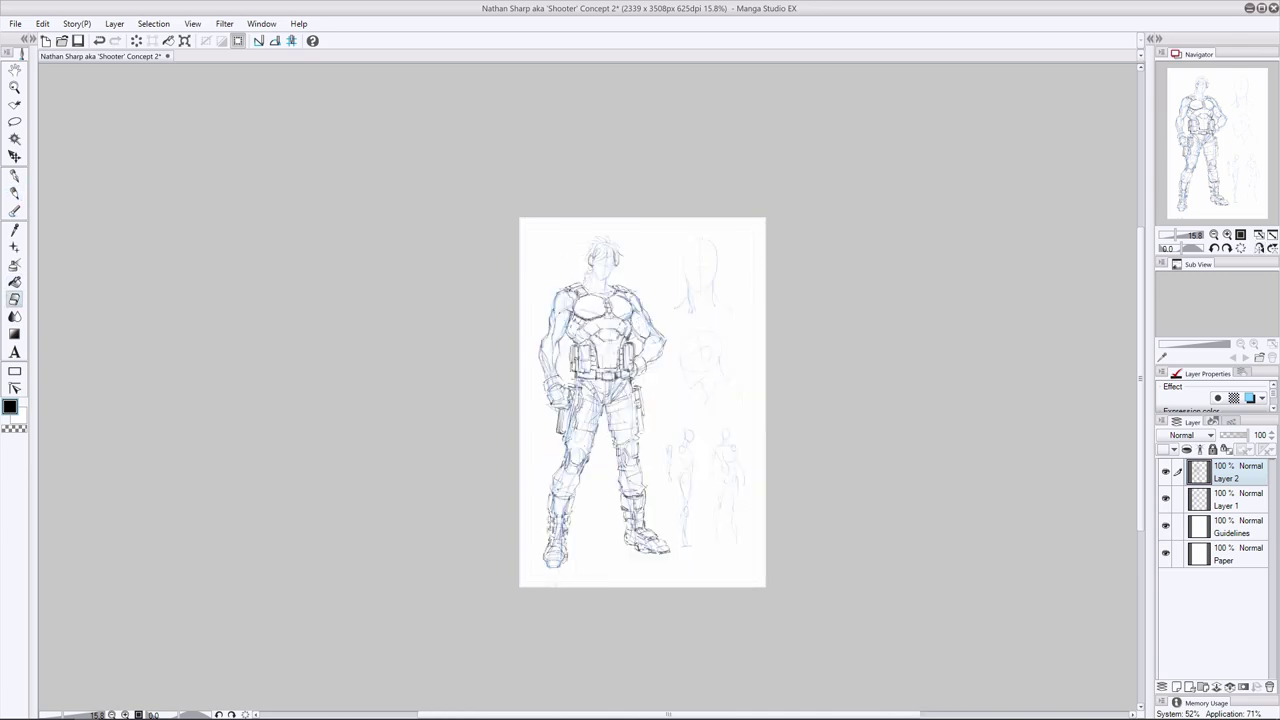
Strengthen the side of the torso, the outer pouch edge and the shoulder armor lines
{"action": "key", "text": "p"}
{"action": "mouse_move", "coordinate": [571, 299]}
{"action": "left_mouse_down"}
{"action": "mouse_move", "coordinate": [633, 313]}
{"action": "mouse_move", "coordinate": [622, 364]}
{"action": "mouse_move", "coordinate": [570, 370]}
{"action": "left_mouse_up"}
{"action": "key", "text": "e"}
{"action": "key", "text": "p"}
{"action": "left_click_drag", "start_coordinate": [634, 348], "coordinate": [634, 372]}
{"action": "left_click_drag", "start_coordinate": [612, 282], "coordinate": [626, 292]}
{"action": "key", "text": "e"}
{"action": "key", "text": "p"}
{"action": "left_click", "coordinate": [14, 299]}
{"action": "left_click_drag", "start_coordinate": [618, 357], "coordinate": [622, 344]}
{"action": "key", "text": "ctrl+z"}
{"action": "left_click", "coordinate": [14, 193]}
{"action": "key", "text": "ctrl+z"}
{"action": "key", "text": "ctrl+y"}
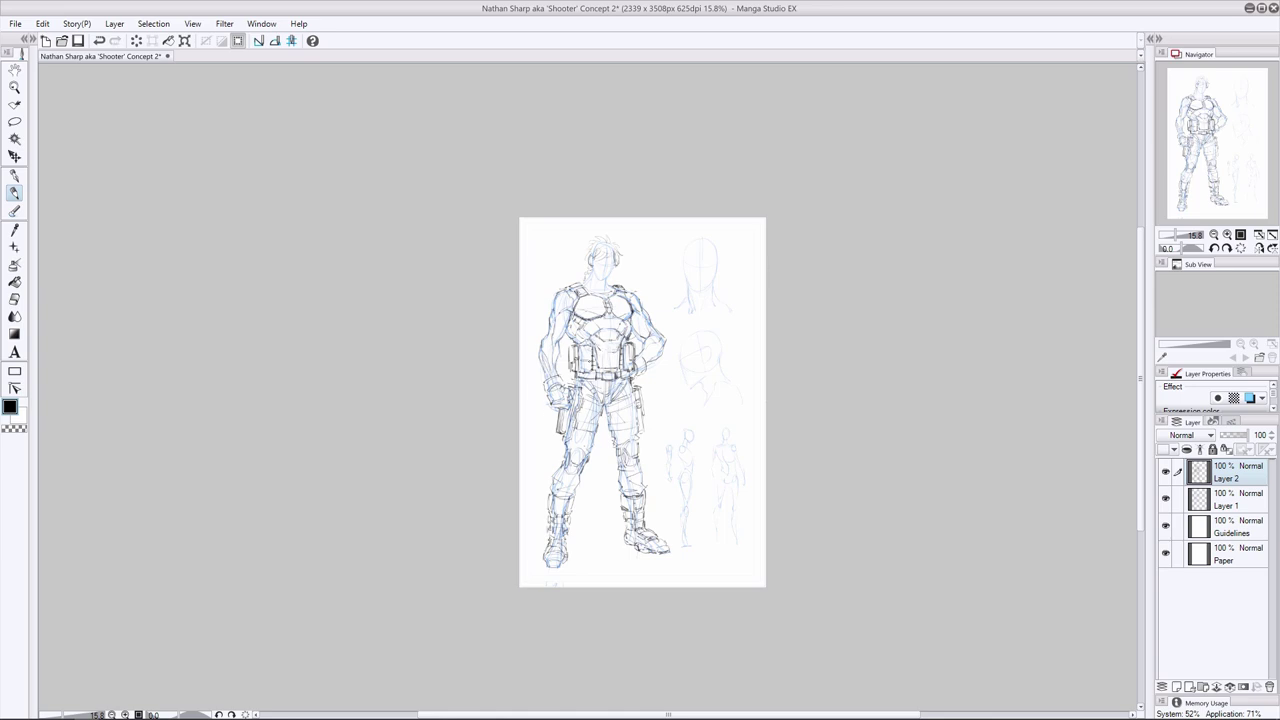
Darken the abdominal armor lines and refine the edge of the shoulder pad
{"action": "mouse_move", "coordinate": [592, 342]}
{"action": "left_mouse_down"}
{"action": "mouse_move", "coordinate": [633, 315]}
{"action": "mouse_move", "coordinate": [603, 329]}
{"action": "mouse_move", "coordinate": [618, 368]}
{"action": "left_mouse_up"}
{"action": "left_click_drag", "start_coordinate": [625, 301], "coordinate": [631, 289]}
{"action": "key", "text": "e"}
{"action": "key", "text": "p"}
{"action": "key", "text": "e"}
{"action": "key", "text": "p"}
Draw the front-view head study with its skull, ears, facial guidelines, neck and shoulders over the blue sketch
{"action": "left_click_drag", "start_coordinate": [700, 239], "coordinate": [706, 285]}
{"action": "mouse_move", "coordinate": [697, 241]}
{"action": "left_mouse_down"}
{"action": "mouse_move", "coordinate": [690, 285]}
{"action": "mouse_move", "coordinate": [716, 272]}
{"action": "left_mouse_up"}
{"action": "mouse_move", "coordinate": [683, 249]}
{"action": "left_mouse_down"}
{"action": "mouse_move", "coordinate": [680, 284]}
{"action": "mouse_move", "coordinate": [718, 272]}
{"action": "mouse_move", "coordinate": [726, 306]}
{"action": "mouse_move", "coordinate": [705, 316]}
{"action": "mouse_move", "coordinate": [715, 312]}
{"action": "left_mouse_up"}
{"action": "key", "text": "e"}
{"action": "key", "text": "p"}
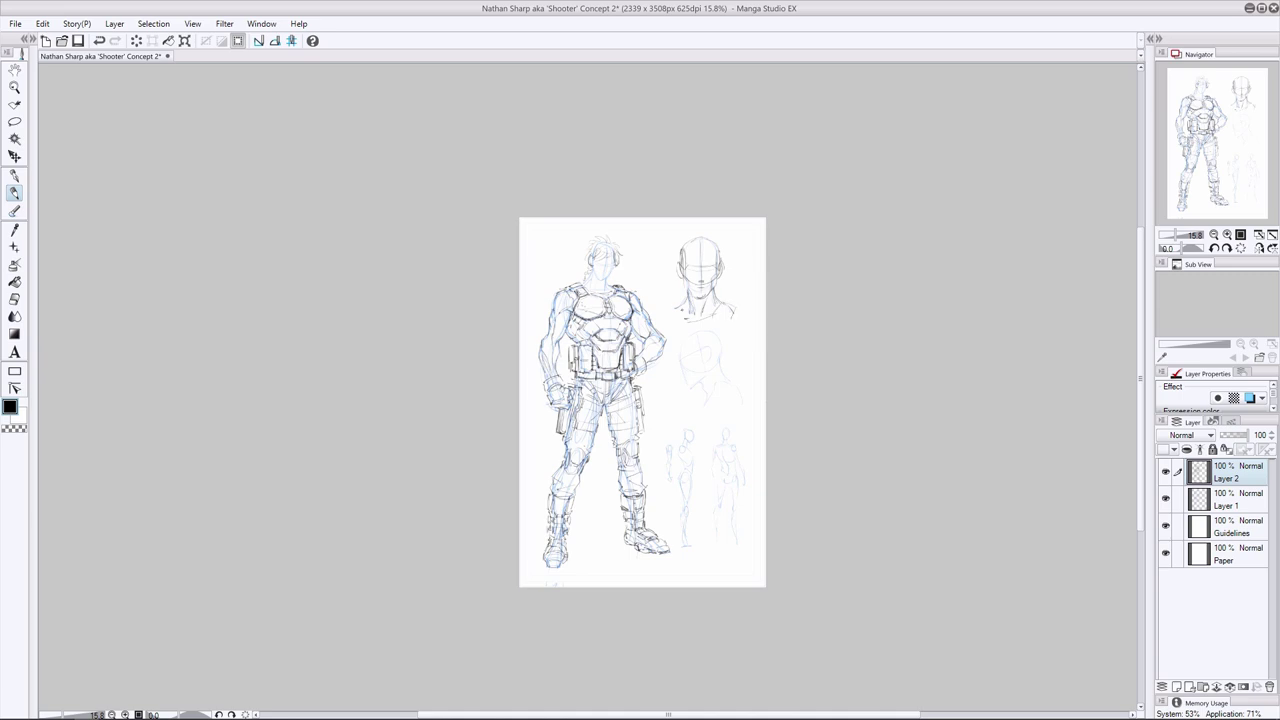
Add hair and face lines to the front-view head study, undoing the last stroke down its side
{"action": "left_click_drag", "start_coordinate": [702, 249], "coordinate": [676, 264]}
{"action": "mouse_move", "coordinate": [712, 253]}
{"action": "left_mouse_down"}
{"action": "mouse_move", "coordinate": [718, 271]}
{"action": "mouse_move", "coordinate": [727, 261]}
{"action": "mouse_move", "coordinate": [678, 255]}
{"action": "mouse_move", "coordinate": [718, 289]}
{"action": "mouse_move", "coordinate": [670, 302]}
{"action": "left_mouse_up"}
{"action": "key", "text": "ctrl+z"}
{"action": "key", "text": "e"}
{"action": "key", "text": "p"}
Sketch the turned head study below the front view, then select part of it and adjust it with Transform
{"action": "mouse_move", "coordinate": [705, 343]}
{"action": "left_mouse_down"}
{"action": "mouse_move", "coordinate": [714, 352]}
{"action": "mouse_move", "coordinate": [726, 328]}
{"action": "mouse_move", "coordinate": [728, 378]}
{"action": "mouse_move", "coordinate": [710, 406]}
{"action": "mouse_move", "coordinate": [736, 388]}
{"action": "mouse_move", "coordinate": [716, 410]}
{"action": "left_mouse_up"}
{"action": "mouse_move", "coordinate": [708, 398]}
{"action": "left_mouse_down"}
{"action": "mouse_move", "coordinate": [736, 384]}
{"action": "mouse_move", "coordinate": [702, 399]}
{"action": "mouse_move", "coordinate": [759, 418]}
{"action": "mouse_move", "coordinate": [668, 370]}
{"action": "left_mouse_up"}
{"action": "key", "text": "m"}
{"action": "key", "text": "ctrl+t"}
{"action": "left_click_drag", "start_coordinate": [666, 324], "coordinate": [671, 329]}
{"action": "key", "text": "Return"}
{"action": "key", "text": "ctrl+d"}
Select part of the turned head study, move it up slightly towards the main figure, and deselect it
{"action": "left_click_drag", "start_coordinate": [667, 376], "coordinate": [668, 370]}
{"action": "key", "text": "k"}
{"action": "mouse_move", "coordinate": [712, 374]}
{"action": "left_mouse_down"}
{"action": "mouse_move", "coordinate": [679, 372]}
{"action": "mouse_move", "coordinate": [702, 357]}
{"action": "left_mouse_up"}
{"action": "key", "text": "p"}
{"action": "key", "text": "ctrl+d"}
{"action": "key", "text": "e"}
{"action": "key", "text": "p"}
Select the turned head study's lines, transform them again, deselect, and undo the last change
{"action": "key", "text": "m"}
{"action": "mouse_move", "coordinate": [756, 392]}
{"action": "left_mouse_down"}
{"action": "mouse_move", "coordinate": [748, 405]}
{"action": "mouse_move", "coordinate": [754, 393]}
{"action": "left_mouse_up"}
{"action": "key", "text": "ctrl+t"}
{"action": "mouse_move", "coordinate": [712, 370]}
{"action": "left_mouse_down"}
{"action": "mouse_move", "coordinate": [719, 383]}
{"action": "mouse_move", "coordinate": [680, 372]}
{"action": "mouse_move", "coordinate": [700, 378]}
{"action": "left_mouse_up"}
{"action": "key", "text": "Return"}
{"action": "key", "text": "ctrl+d"}
{"action": "key", "text": "p"}
{"action": "key", "text": "ctrl+z"}
Draw the face, hair and collar lines of the turned head study and readjust the selected lines with Transform
{"action": "mouse_move", "coordinate": [706, 352]}
{"action": "left_mouse_down"}
{"action": "mouse_move", "coordinate": [700, 378]}
{"action": "mouse_move", "coordinate": [709, 367]}
{"action": "left_mouse_up"}
{"action": "mouse_move", "coordinate": [690, 346]}
{"action": "left_mouse_down"}
{"action": "mouse_move", "coordinate": [677, 358]}
{"action": "mouse_move", "coordinate": [737, 341]}
{"action": "mouse_move", "coordinate": [755, 399]}
{"action": "left_mouse_up"}
{"action": "key", "text": "m"}
{"action": "left_click_drag", "start_coordinate": [749, 314], "coordinate": [745, 318]}
{"action": "key", "text": "ctrl+t"}
{"action": "left_click_drag", "start_coordinate": [652, 330], "coordinate": [646, 336]}
{"action": "key", "text": "Return"}
{"action": "key", "text": "ctrl+d"}
{"action": "key", "text": "p"}
{"action": "key", "text": "e"}
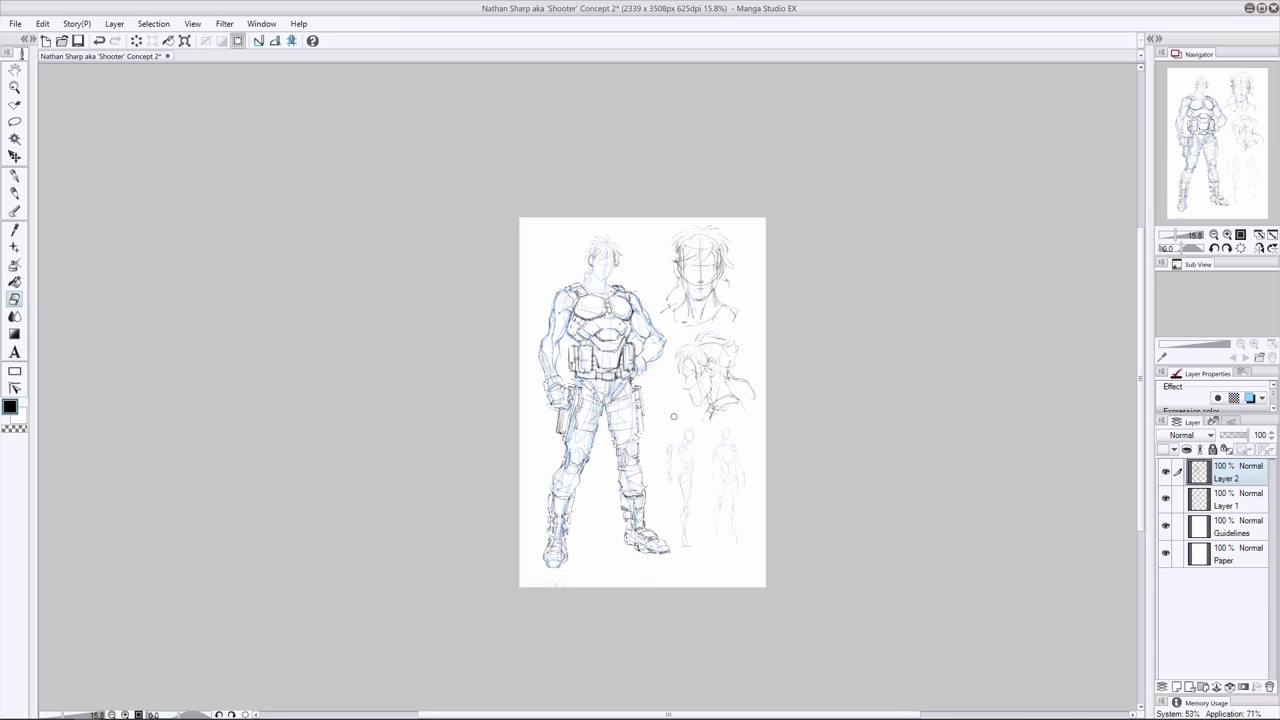
Finish touching up the head studies and save the drawing
{"action": "key", "text": "p"}
{"action": "key", "text": "e"}
{"action": "key", "text": "ctrl+s"}
Duplicate Layer 2 and hide the original layer
{"action": "left_click_drag", "start_coordinate": [668, 715], "coordinate": [706, 715]}
{"action": "key", "text": "ctrl+c"}
{"action": "key", "text": "ctrl+v"}
{"action": "left_click", "coordinate": [1165, 499]}
Erase the chest armor, shoulder pads and waist pouches from the main figure on Layer 2 Copy
{"action": "mouse_move", "coordinate": [500, 298]}
{"action": "left_mouse_down"}
{"action": "mouse_move", "coordinate": [537, 293]}
{"action": "mouse_move", "coordinate": [491, 288]}
{"action": "mouse_move", "coordinate": [538, 353]}
{"action": "mouse_move", "coordinate": [514, 362]}
{"action": "left_mouse_up"}
{"action": "left_click", "coordinate": [14, 193]}
{"action": "scroll", "coordinate": [508, 311], "scroll_direction": "down", "scroll_amount": 1}
{"action": "mouse_move", "coordinate": [508, 311]}
{"action": "left_mouse_down"}
{"action": "mouse_move", "coordinate": [496, 325]}
{"action": "mouse_move", "coordinate": [512, 331]}
{"action": "mouse_move", "coordinate": [527, 313]}
{"action": "mouse_move", "coordinate": [493, 320]}
{"action": "mouse_move", "coordinate": [496, 334]}
{"action": "left_mouse_up"}
{"action": "left_click", "coordinate": [14, 299]}
{"action": "left_click", "coordinate": [14, 193]}
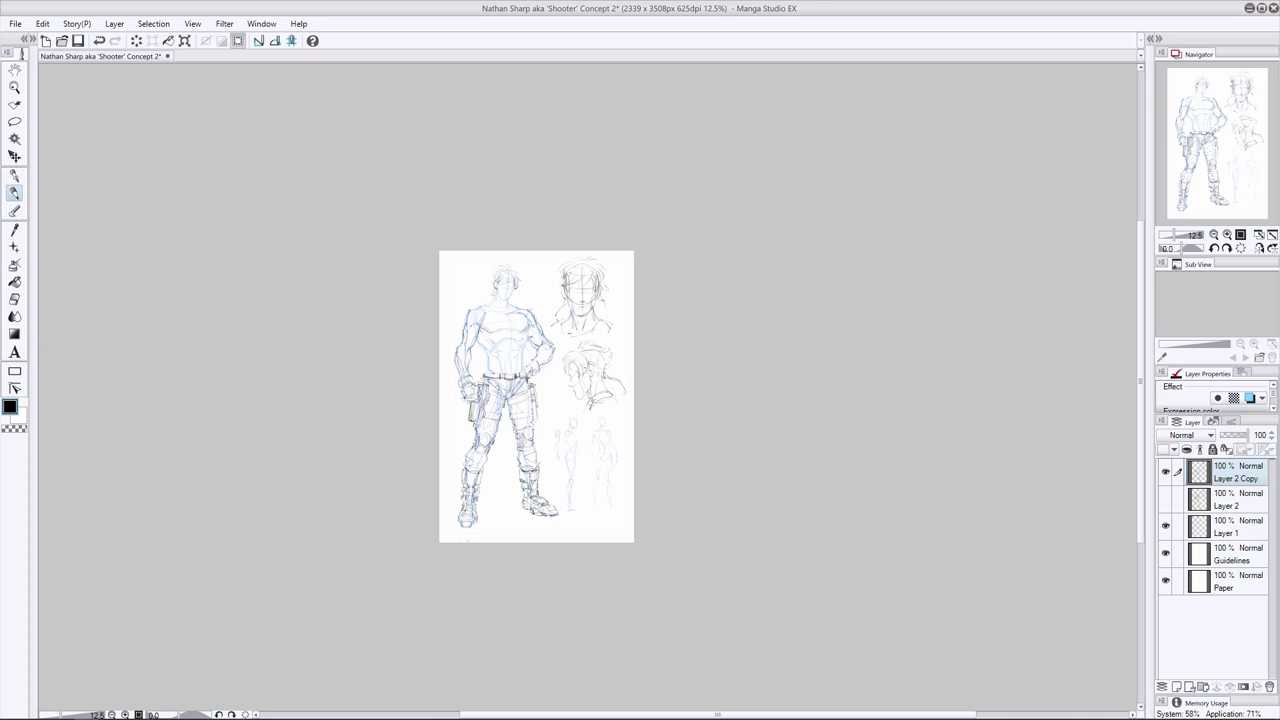
Sketch the lower edge of a new chest piece across the main figure's ribcage on Layer 2 Copy
{"action": "left_click_drag", "start_coordinate": [516, 335], "coordinate": [522, 349]}
{"action": "key", "text": "ctrl+z"}
{"action": "left_click", "coordinate": [14, 299]}
{"action": "mouse_move", "coordinate": [520, 341]}
{"action": "left_mouse_down"}
{"action": "mouse_move", "coordinate": [502, 343]}
{"action": "mouse_move", "coordinate": [517, 349]}
{"action": "left_mouse_up"}
{"action": "left_click", "coordinate": [14, 193]}
{"action": "key", "text": "e"}
{"action": "key", "text": "p"}
{"action": "key", "text": "e"}
{"action": "key", "text": "p"}
{"action": "key", "text": "e"}
Clean up the lower chest line and draw the neckline and belt on the main figure
{"action": "left_click_drag", "start_coordinate": [519, 348], "coordinate": [503, 347]}
{"action": "key", "text": "p"}
{"action": "mouse_move", "coordinate": [516, 305]}
{"action": "left_mouse_down"}
{"action": "mouse_move", "coordinate": [522, 314]}
{"action": "mouse_move", "coordinate": [487, 312]}
{"action": "left_mouse_up"}
{"action": "left_click_drag", "start_coordinate": [483, 370], "coordinate": [501, 372]}
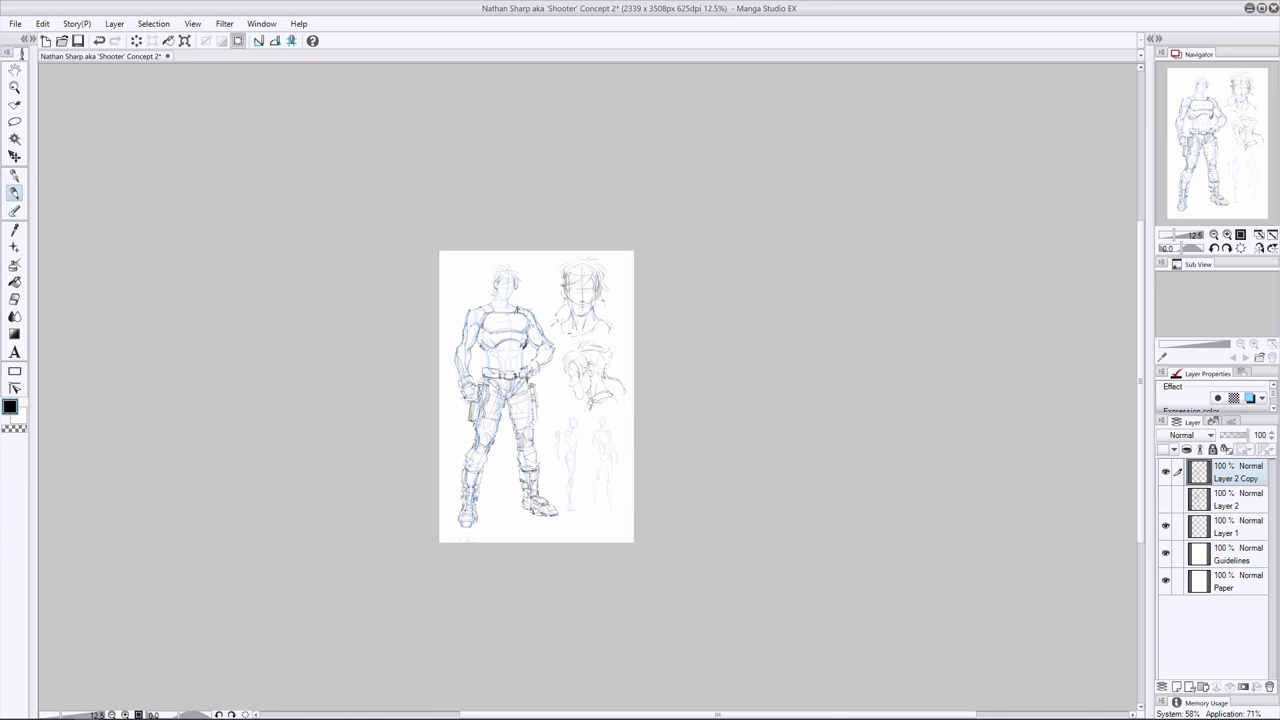
Draw shoulder straps and a central strap that splits the main figure's chest armor into two pads
{"action": "mouse_move", "coordinate": [527, 317]}
{"action": "left_mouse_down"}
{"action": "mouse_move", "coordinate": [526, 333]}
{"action": "mouse_move", "coordinate": [515, 316]}
{"action": "mouse_move", "coordinate": [508, 333]}
{"action": "mouse_move", "coordinate": [497, 312]}
{"action": "left_mouse_up"}
{"action": "key", "text": "ctrl+z"}
{"action": "key", "text": "ctrl+z"}
{"action": "mouse_move", "coordinate": [506, 312]}
{"action": "left_mouse_down"}
{"action": "mouse_move", "coordinate": [506, 336]}
{"action": "mouse_move", "coordinate": [513, 327]}
{"action": "left_mouse_up"}
{"action": "key", "text": "ctrl+z"}
{"action": "key", "text": "ctrl+y"}
{"action": "left_click_drag", "start_coordinate": [508, 362], "coordinate": [518, 358]}
{"action": "key", "text": "ctrl+z"}
{"action": "key", "text": "ctrl+y"}
{"action": "key", "text": "ctrl+y"}
{"action": "key", "text": "ctrl+z"}
{"action": "key", "text": "ctrl+z"}
Draw pouches and a buckle along the main figure's belt, redoing strokes that miss the shape
{"action": "left_click_drag", "start_coordinate": [480, 362], "coordinate": [493, 362]}
{"action": "mouse_move", "coordinate": [479, 363]}
{"action": "left_mouse_down"}
{"action": "mouse_move", "coordinate": [481, 381]}
{"action": "mouse_move", "coordinate": [527, 378]}
{"action": "left_mouse_up"}
{"action": "mouse_move", "coordinate": [529, 360]}
{"action": "left_mouse_down"}
{"action": "mouse_move", "coordinate": [529, 378]}
{"action": "mouse_move", "coordinate": [485, 378]}
{"action": "left_mouse_up"}
{"action": "left_click_drag", "start_coordinate": [493, 363], "coordinate": [495, 381]}
{"action": "key", "text": "ctrl+z"}
{"action": "key", "text": "ctrl+z"}
{"action": "mouse_move", "coordinate": [487, 363]}
{"action": "left_mouse_down"}
{"action": "mouse_move", "coordinate": [489, 383]}
{"action": "mouse_move", "coordinate": [496, 363]}
{"action": "left_mouse_up"}
{"action": "key", "text": "ctrl+z"}
{"action": "key", "text": "ctrl+z"}
{"action": "mouse_move", "coordinate": [488, 362]}
{"action": "left_mouse_down"}
{"action": "mouse_move", "coordinate": [482, 380]}
{"action": "mouse_move", "coordinate": [522, 380]}
{"action": "left_mouse_up"}
{"action": "mouse_move", "coordinate": [528, 360]}
{"action": "left_mouse_down"}
{"action": "mouse_move", "coordinate": [529, 378]}
{"action": "mouse_move", "coordinate": [529, 362]}
{"action": "left_mouse_up"}
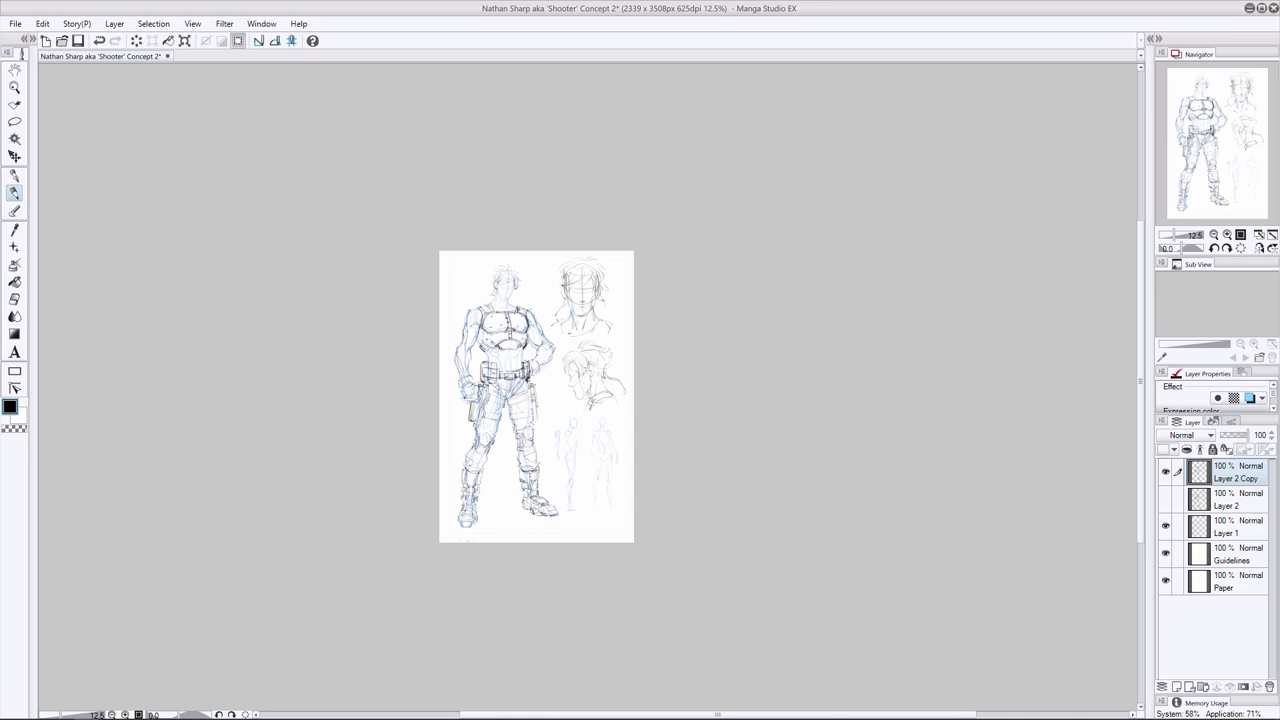
Rework the split chest pads into one solid plate and add armor lines around the ribs and abdomen
{"action": "key", "text": "e"}
{"action": "key", "text": "p"}
{"action": "key", "text": "e"}
{"action": "key", "text": "p"}
{"action": "left_click_drag", "start_coordinate": [500, 349], "coordinate": [494, 369]}
{"action": "key", "text": "e"}
{"action": "key", "text": "p"}
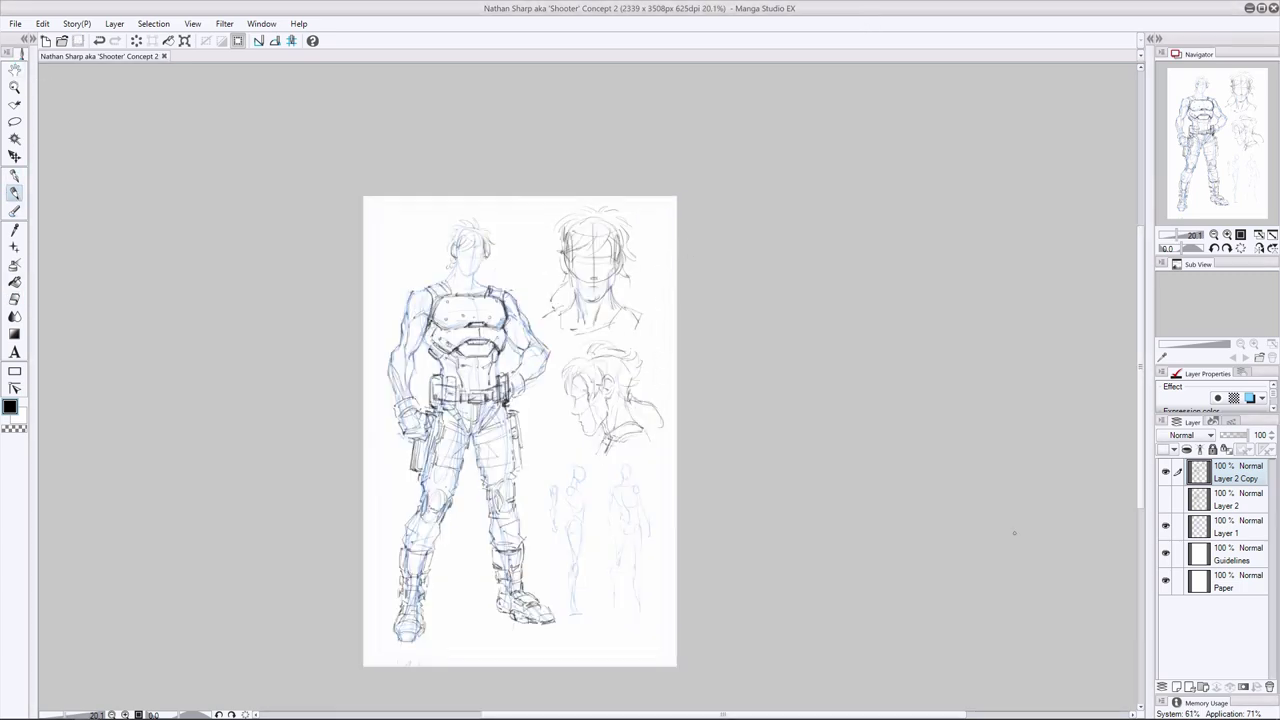
Erase the chest armor and shoulder straps from the main figure on Layer 2 Copy 2, keeping the belt
{"action": "key", "text": "e"}
{"action": "left_click_drag", "start_coordinate": [430, 330], "coordinate": [460, 380]}
{"action": "left_click_drag", "start_coordinate": [470, 218], "coordinate": [490, 240]}
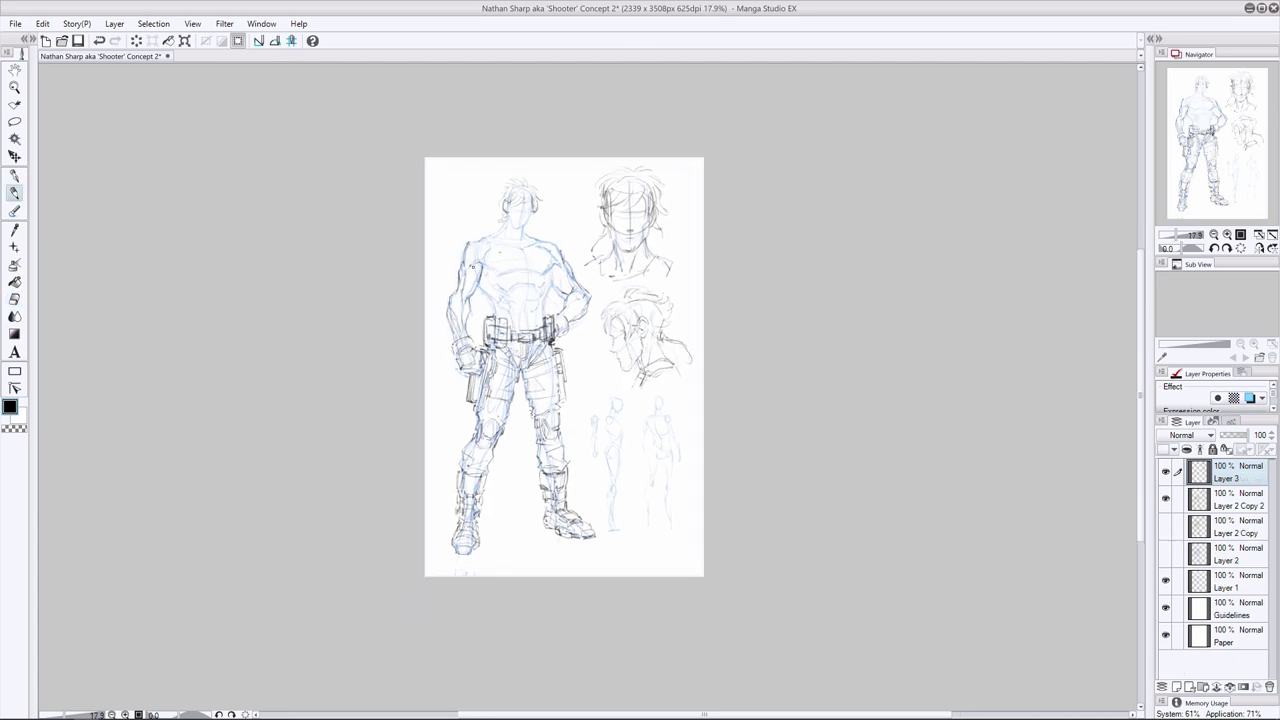
Draw a sleeveless top on Layer 3 with armholes, a round neckline and an arched line under the chest
{"action": "mouse_move", "coordinate": [513, 289]}
{"action": "left_mouse_down"}
{"action": "mouse_move", "coordinate": [535, 284]}
{"action": "mouse_move", "coordinate": [499, 301]}
{"action": "mouse_move", "coordinate": [553, 287]}
{"action": "mouse_move", "coordinate": [541, 299]}
{"action": "left_mouse_up"}
{"action": "left_click_drag", "start_coordinate": [543, 249], "coordinate": [552, 294]}
{"action": "left_click_drag", "start_coordinate": [489, 243], "coordinate": [493, 269]}
{"action": "left_click_drag", "start_coordinate": [491, 263], "coordinate": [487, 275]}
{"action": "left_click_drag", "start_coordinate": [548, 245], "coordinate": [553, 287]}
{"action": "left_click", "coordinate": [14, 299]}
{"action": "left_click", "coordinate": [14, 193]}
{"action": "mouse_move", "coordinate": [497, 251]}
{"action": "left_mouse_down"}
{"action": "mouse_move", "coordinate": [488, 278]}
{"action": "mouse_move", "coordinate": [530, 243]}
{"action": "mouse_move", "coordinate": [512, 235]}
{"action": "left_mouse_up"}
{"action": "mouse_move", "coordinate": [504, 296]}
{"action": "left_mouse_down"}
{"action": "mouse_move", "coordinate": [538, 313]}
{"action": "mouse_move", "coordinate": [503, 311]}
{"action": "left_mouse_up"}
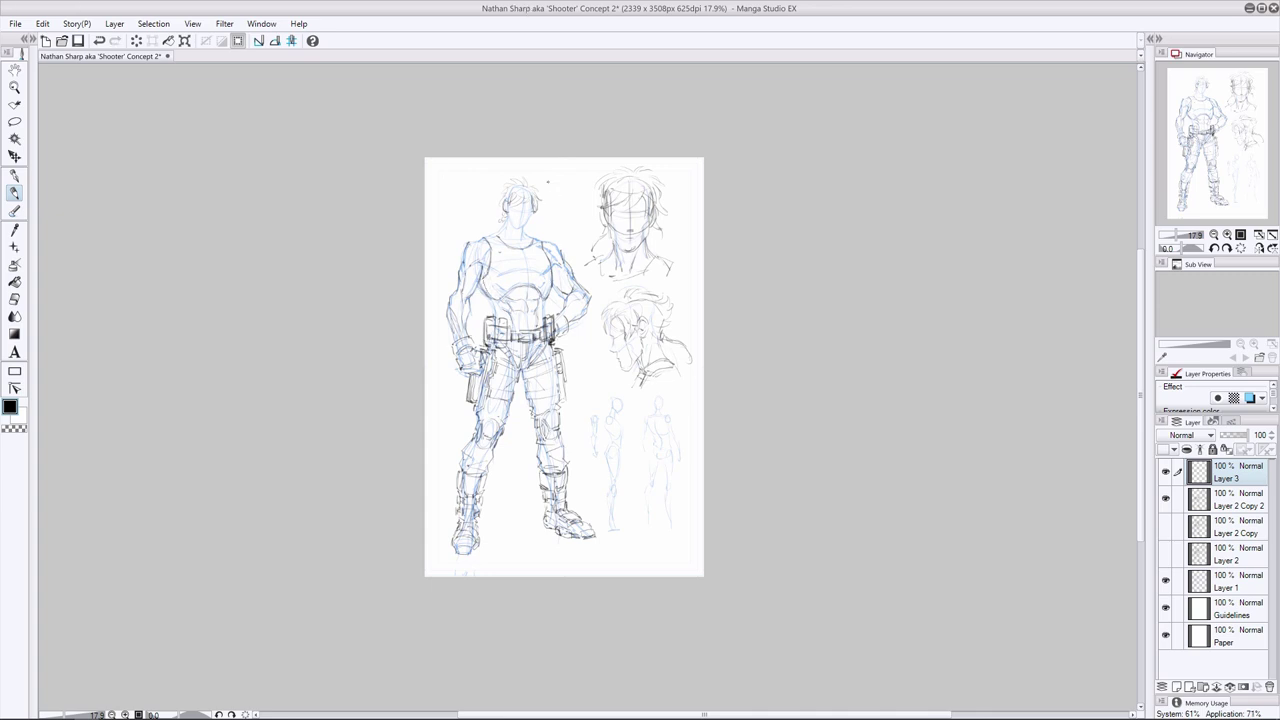
Outline a chest plate over the top on Layer 3 and clean up its inner lines
{"action": "mouse_move", "coordinate": [485, 277]}
{"action": "left_mouse_down"}
{"action": "mouse_move", "coordinate": [497, 295]}
{"action": "mouse_move", "coordinate": [544, 296]}
{"action": "left_mouse_up"}
{"action": "mouse_move", "coordinate": [493, 252]}
{"action": "left_mouse_down"}
{"action": "mouse_move", "coordinate": [489, 276]}
{"action": "mouse_move", "coordinate": [544, 252]}
{"action": "mouse_move", "coordinate": [540, 281]}
{"action": "left_mouse_up"}
{"action": "left_click", "coordinate": [14, 299]}
{"action": "mouse_move", "coordinate": [513, 270]}
{"action": "left_mouse_down"}
{"action": "mouse_move", "coordinate": [513, 282]}
{"action": "mouse_move", "coordinate": [538, 284]}
{"action": "left_mouse_up"}
{"action": "left_click", "coordinate": [14, 193]}
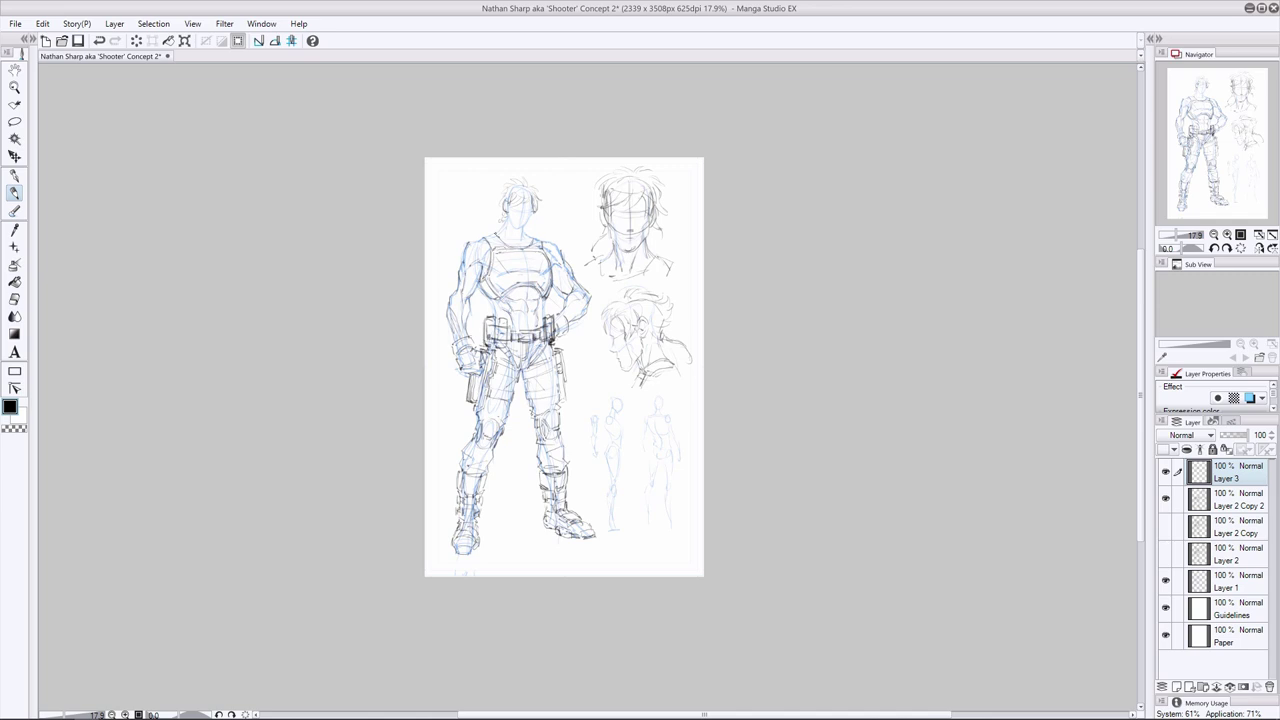
Rework the upper edge and inner panel lines of the chest plate on Layer 3
{"action": "key", "text": "ctrl+z"}
{"action": "mouse_move", "coordinate": [498, 263]}
{"action": "left_mouse_down"}
{"action": "mouse_move", "coordinate": [510, 271]}
{"action": "mouse_move", "coordinate": [497, 230]}
{"action": "left_mouse_up"}
{"action": "key", "text": "e"}
{"action": "key", "text": "p"}
{"action": "key", "text": "e"}
{"action": "key", "text": "p"}
{"action": "key", "text": "ctrl+z"}
{"action": "left_click_drag", "start_coordinate": [501, 264], "coordinate": [513, 265]}
{"action": "key", "text": "ctrl+z"}
Erase stray lines near the shoulders, then draw padded shoulder straps and the chest plate's lower rim
{"action": "key", "text": "e"}
{"action": "left_click_drag", "start_coordinate": [498, 247], "coordinate": [531, 250]}
{"action": "key", "text": "p"}
{"action": "key", "text": "ctrl+z"}
{"action": "key", "text": "ctrl+y"}
{"action": "key", "text": "ctrl+z"}
{"action": "key", "text": "ctrl+y"}
{"action": "left_click", "coordinate": [14, 299]}
{"action": "left_click_drag", "start_coordinate": [531, 238], "coordinate": [544, 245]}
{"action": "left_click", "coordinate": [14, 193]}
{"action": "key", "text": "e"}
{"action": "key", "text": "p"}
{"action": "left_click_drag", "start_coordinate": [489, 303], "coordinate": [536, 287]}
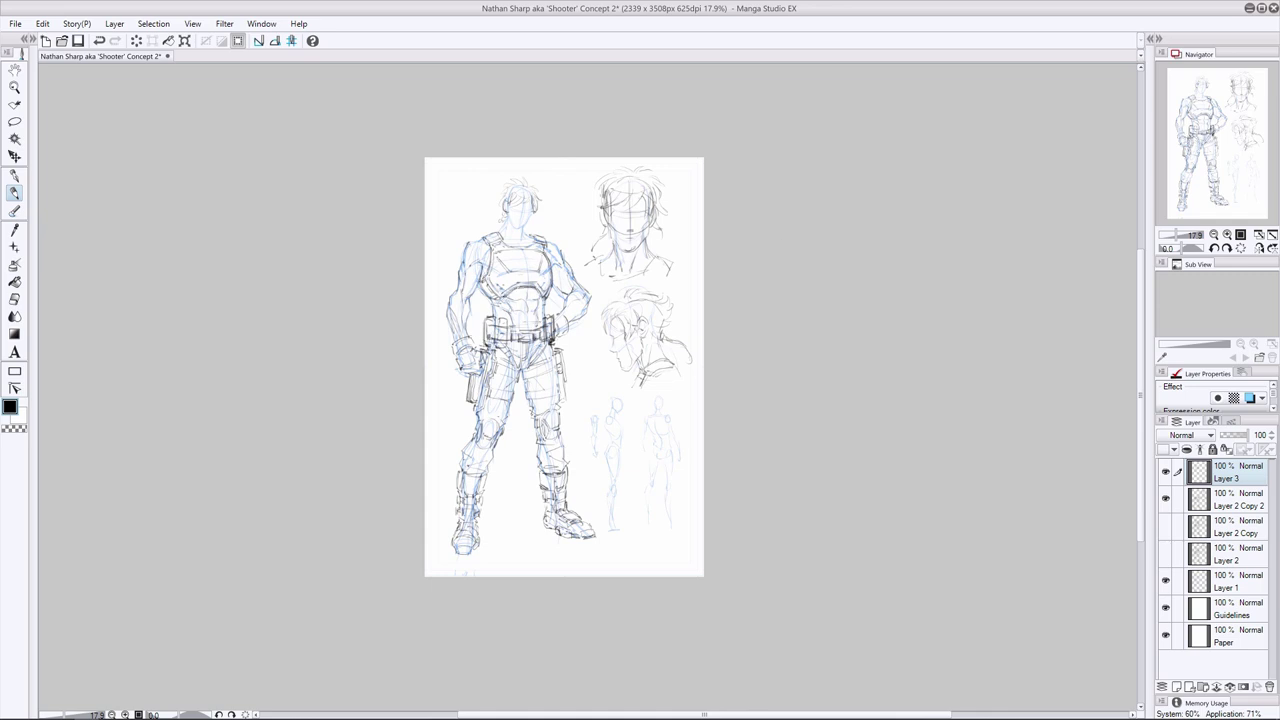
Hide the blue Layer 1 sketch and make Layer 3 the active layer
{"action": "key", "text": "e"}
{"action": "left_click", "coordinate": [1238, 499]}
{"action": "left_click", "coordinate": [1165, 580]}
{"action": "left_click", "coordinate": [1238, 472]}
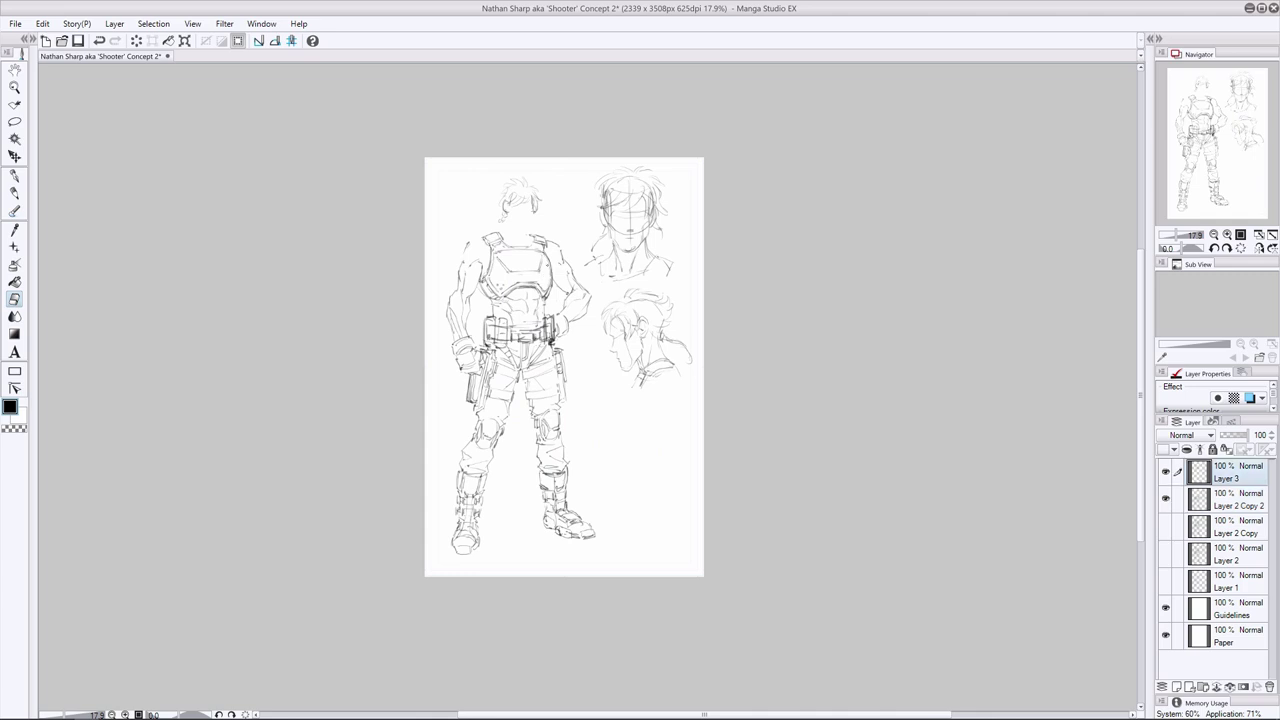
Refine the chest plate, shoulder strap and abdomen lines on Layer 3
{"action": "key", "text": "p"}
{"action": "key", "text": "e"}
{"action": "key", "text": "p"}
{"action": "key", "text": "e"}
{"action": "key", "text": "p"}
{"action": "key", "text": "ctrl+z"}
{"action": "key", "text": "ctrl+y"}
{"action": "key", "text": "e"}
{"action": "key", "text": "p"}
{"action": "left_click_drag", "start_coordinate": [516, 247], "coordinate": [540, 243]}
Show the blue Layer 1 sketch again and save the drawing
{"action": "left_click", "coordinate": [1165, 580]}
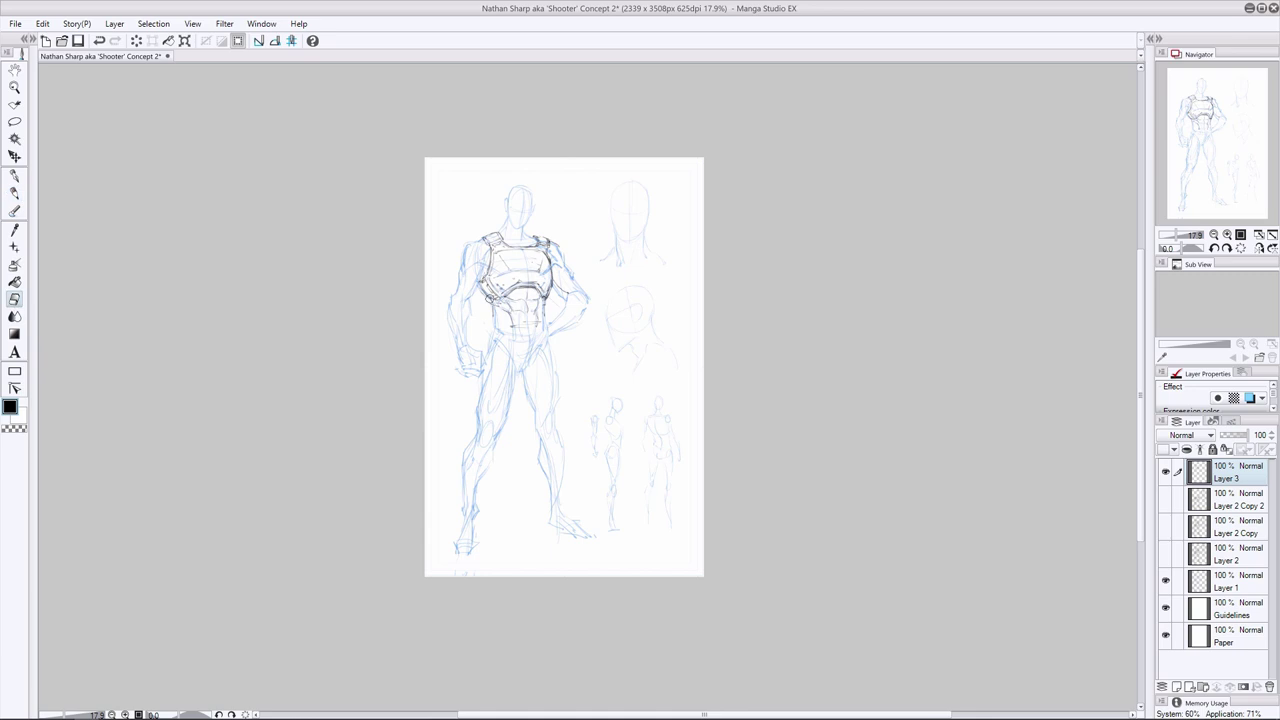
{"action": "key", "text": "ctrl+z"}
{"action": "key", "text": "ctrl+s"}
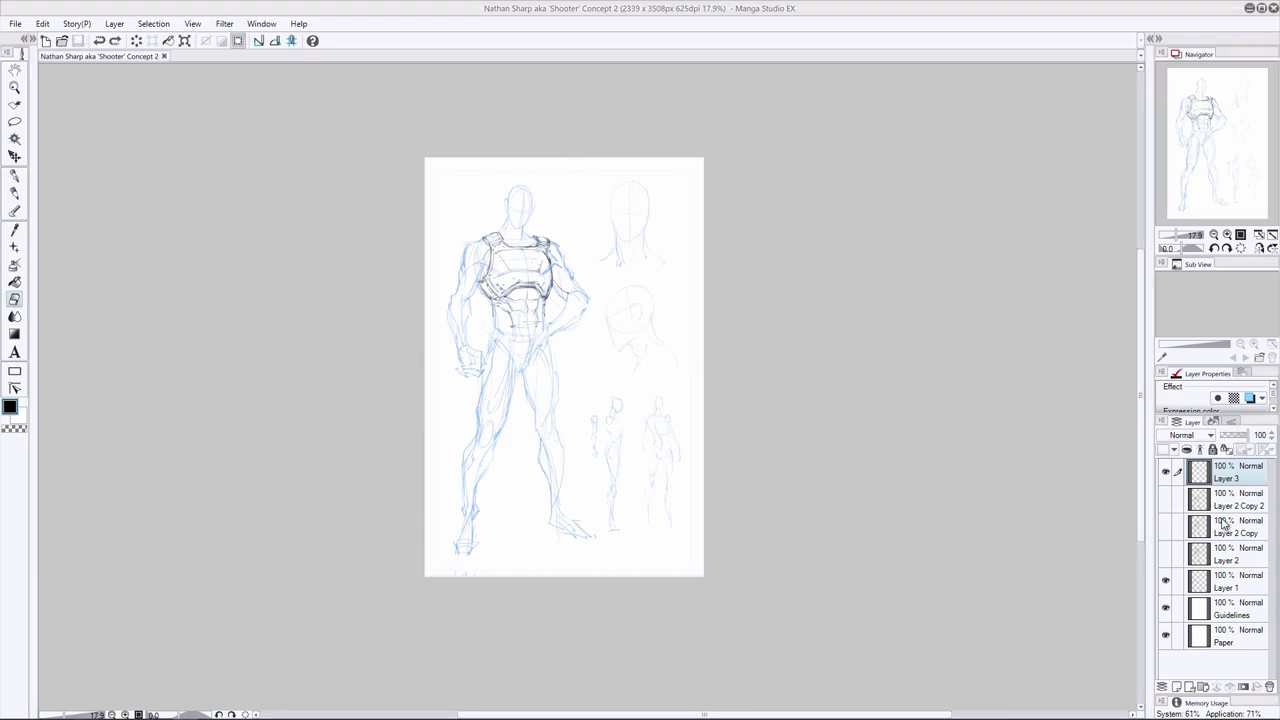
Show Layer 2 Copy 2 again and flip the canvas view horizontally to check the figure
{"action": "left_click", "coordinate": [1166, 499]}
{"action": "key", "text": "p"}
{"action": "key", "text": "h"}
{"action": "mouse_move", "coordinate": [682, 282]}
{"action": "left_mouse_down"}
{"action": "mouse_move", "coordinate": [662, 287]}
{"action": "mouse_move", "coordinate": [672, 292]}
{"action": "left_mouse_up"}
{"action": "key", "text": "e"}
{"action": "key", "text": "p"}
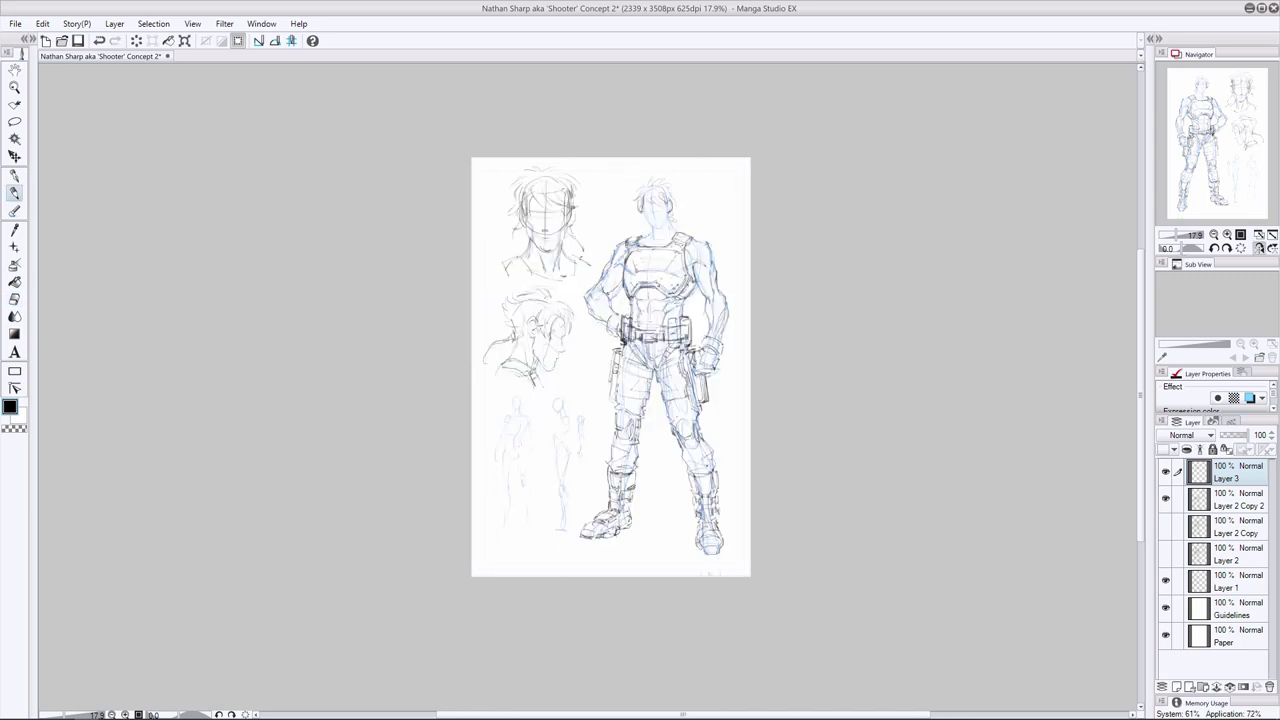
Touch up the torso armor lines on Layer 3 in the mirrored view and flip the view back
{"action": "key", "text": "e"}
{"action": "key", "text": "e"}
{"action": "key", "text": "p"}
{"action": "key", "text": "ctrl+z"}
{"action": "key", "text": "ctrl+z"}
{"action": "key", "text": "e"}
{"action": "key", "text": "p"}
{"action": "key", "text": "ctrl+z"}
{"action": "key", "text": "e"}
{"action": "key", "text": "ctrl+y"}
{"action": "key", "text": "p"}
{"action": "left_click", "coordinate": [1259, 248]}
Erase the pistol at the figure's hip on Layer 2 Copy 2 and redraw the holster and belt pouch
{"action": "left_click", "coordinate": [14, 299]}
{"action": "left_click", "coordinate": [1238, 500]}
{"action": "mouse_move", "coordinate": [506, 320]}
{"action": "left_mouse_down"}
{"action": "mouse_move", "coordinate": [503, 340]}
{"action": "mouse_move", "coordinate": [488, 321]}
{"action": "mouse_move", "coordinate": [472, 402]}
{"action": "left_mouse_up"}
{"action": "left_click", "coordinate": [15, 193]}
{"action": "left_click", "coordinate": [14, 299]}
{"action": "left_click_drag", "start_coordinate": [494, 356], "coordinate": [482, 402]}
{"action": "left_click_drag", "start_coordinate": [555, 346], "coordinate": [476, 400]}
{"action": "left_click", "coordinate": [14, 193]}
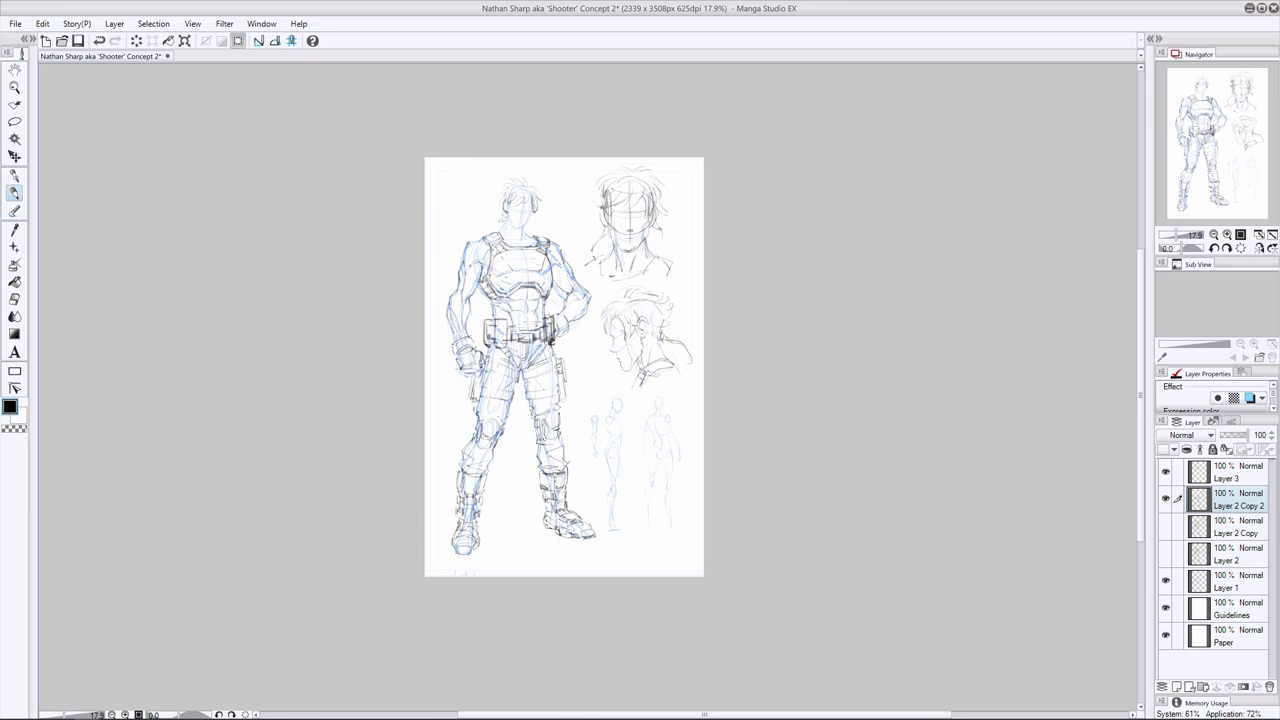
{"action": "left_click", "coordinate": [1166, 581]}
{"action": "left_click", "coordinate": [1166, 582]}
{"action": "left_click", "coordinate": [1227, 234]}
{"action": "left_click_drag", "start_coordinate": [1248, 191], "coordinate": [1239, 138]}
{"action": "mouse_move", "coordinate": [437, 158]}
{"action": "left_mouse_down"}
{"action": "mouse_move", "coordinate": [461, 171]}
{"action": "mouse_move", "coordinate": [441, 209]}
{"action": "left_mouse_up"}
{"action": "mouse_move", "coordinate": [434, 160]}
{"action": "left_mouse_down"}
{"action": "mouse_move", "coordinate": [422, 197]}
{"action": "mouse_move", "coordinate": [440, 215]}
{"action": "left_mouse_up"}
{"action": "mouse_move", "coordinate": [429, 188]}
{"action": "left_mouse_down"}
{"action": "mouse_move", "coordinate": [455, 194]}
{"action": "mouse_move", "coordinate": [426, 195]}
{"action": "mouse_move", "coordinate": [449, 213]}
{"action": "left_mouse_up"}
{"action": "left_click_drag", "start_coordinate": [437, 212], "coordinate": [451, 221]}
{"action": "key", "text": "ctrl+z"}
{"action": "key", "text": "ctrl+z"}
{"action": "key", "text": "ctrl+z"}
{"action": "key", "text": "ctrl+z"}
{"action": "key", "text": "ctrl+z"}
{"action": "key", "text": "ctrl+z"}
{"action": "key", "text": "ctrl+z"}
{"action": "key", "text": "ctrl+z"}
Draw the main figure's head outline and facial guidelines on Layer 2 Copy 2
{"action": "left_click_drag", "start_coordinate": [431, 159], "coordinate": [449, 154]}
{"action": "mouse_move", "coordinate": [464, 166]}
{"action": "left_mouse_down"}
{"action": "mouse_move", "coordinate": [444, 206]}
{"action": "mouse_move", "coordinate": [425, 196]}
{"action": "left_mouse_up"}
{"action": "mouse_move", "coordinate": [424, 183]}
{"action": "left_mouse_down"}
{"action": "mouse_move", "coordinate": [451, 189]}
{"action": "mouse_move", "coordinate": [450, 201]}
{"action": "left_mouse_up"}
{"action": "mouse_move", "coordinate": [432, 161]}
{"action": "left_mouse_down"}
{"action": "mouse_move", "coordinate": [424, 195]}
{"action": "mouse_move", "coordinate": [458, 164]}
{"action": "mouse_move", "coordinate": [449, 207]}
{"action": "left_mouse_up"}
{"action": "left_click_drag", "start_coordinate": [450, 192], "coordinate": [443, 218]}
{"action": "mouse_move", "coordinate": [425, 164]}
{"action": "left_mouse_down"}
{"action": "mouse_move", "coordinate": [426, 204]}
{"action": "mouse_move", "coordinate": [450, 218]}
{"action": "left_mouse_up"}
{"action": "left_click_drag", "start_coordinate": [462, 164], "coordinate": [449, 219]}
{"action": "left_click_drag", "start_coordinate": [455, 213], "coordinate": [443, 218]}
Erase leftover lines around the main figure's head and redraw the skull, jaw and side contours
{"action": "left_click", "coordinate": [10, 303]}
{"action": "left_click", "coordinate": [14, 193]}
{"action": "mouse_move", "coordinate": [438, 160]}
{"action": "left_mouse_down"}
{"action": "mouse_move", "coordinate": [446, 214]}
{"action": "mouse_move", "coordinate": [463, 175]}
{"action": "left_mouse_up"}
{"action": "mouse_move", "coordinate": [463, 167]}
{"action": "left_mouse_down"}
{"action": "mouse_move", "coordinate": [445, 209]}
{"action": "mouse_move", "coordinate": [422, 192]}
{"action": "mouse_move", "coordinate": [456, 203]}
{"action": "mouse_move", "coordinate": [445, 217]}
{"action": "left_mouse_up"}
{"action": "mouse_move", "coordinate": [430, 162]}
{"action": "left_mouse_down"}
{"action": "mouse_move", "coordinate": [424, 187]}
{"action": "mouse_move", "coordinate": [459, 199]}
{"action": "mouse_move", "coordinate": [429, 199]}
{"action": "left_mouse_up"}
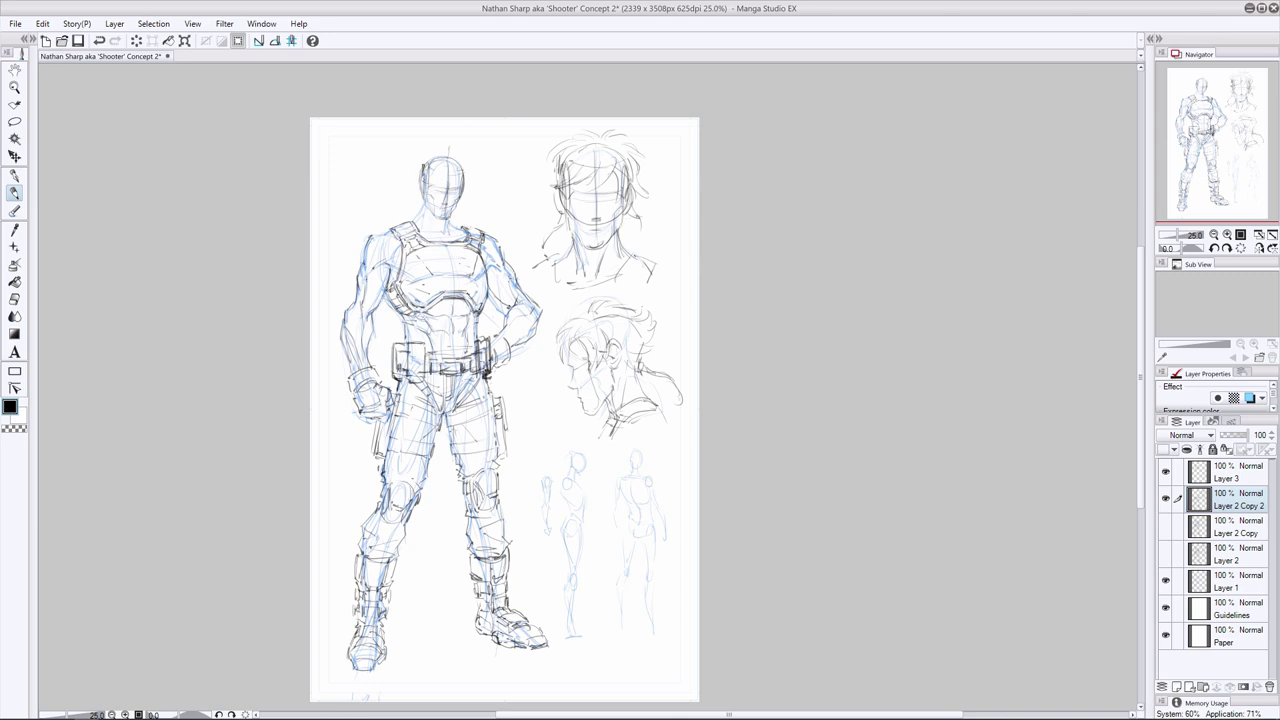
Lighten the top of the main figure's head outline and sketch loose, tousled hair around it
{"action": "left_click", "coordinate": [14, 299]}
{"action": "mouse_move", "coordinate": [464, 166]}
{"action": "left_mouse_down"}
{"action": "mouse_move", "coordinate": [466, 190]}
{"action": "mouse_move", "coordinate": [416, 185]}
{"action": "mouse_move", "coordinate": [413, 172]}
{"action": "left_mouse_up"}
{"action": "left_click", "coordinate": [14, 193]}
{"action": "left_click_drag", "start_coordinate": [430, 150], "coordinate": [469, 166]}
{"action": "mouse_move", "coordinate": [456, 171]}
{"action": "left_mouse_down"}
{"action": "mouse_move", "coordinate": [459, 193]}
{"action": "mouse_move", "coordinate": [465, 183]}
{"action": "mouse_move", "coordinate": [409, 214]}
{"action": "left_mouse_up"}
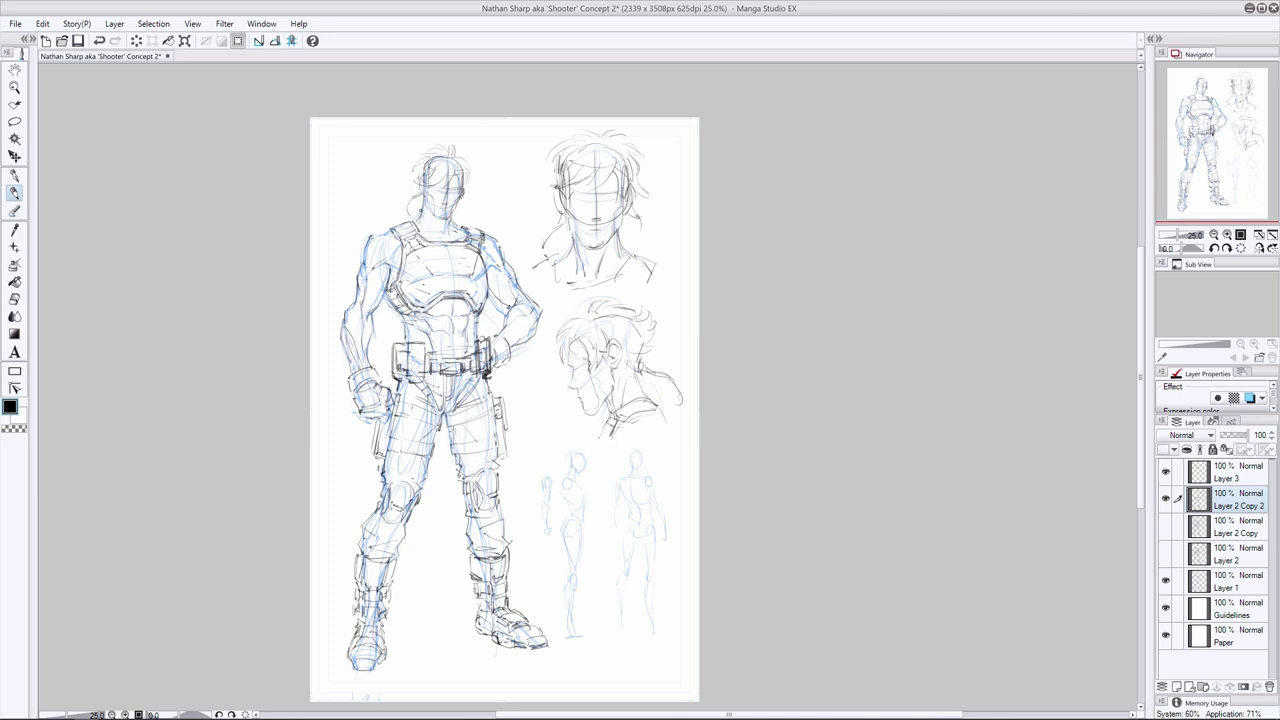
Touch up the chest plate's lower edge and the belt area on Layer 3, and save the drawing
{"action": "left_click", "coordinate": [14, 299]}
{"action": "left_click", "coordinate": [1238, 472]}
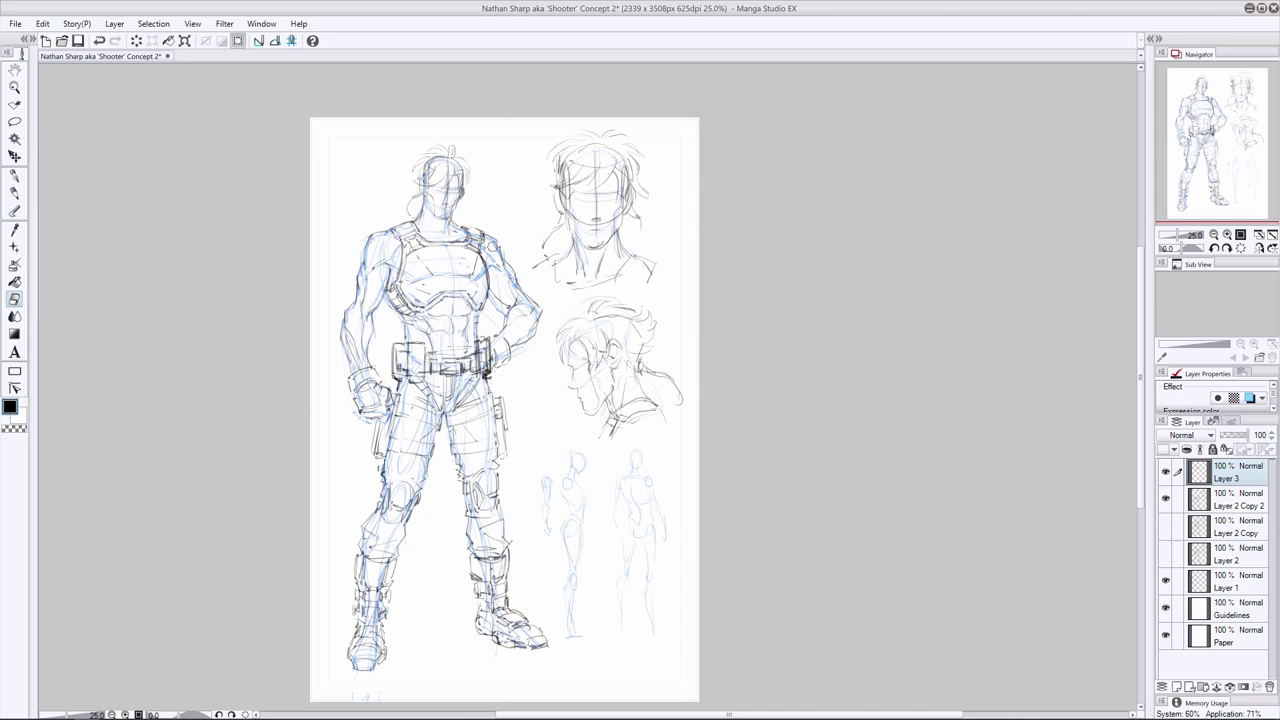
{"action": "key", "text": "p"}
{"action": "key", "text": "e"}
{"action": "key", "text": "p"}
{"action": "left_click_drag", "start_coordinate": [414, 289], "coordinate": [450, 293]}
{"action": "key", "text": "ctrl+z"}
{"action": "key", "text": "e"}
{"action": "key", "text": "p"}
{"action": "left_click_drag", "start_coordinate": [446, 296], "coordinate": [463, 297]}
{"action": "left_click_drag", "start_coordinate": [410, 382], "coordinate": [424, 386]}
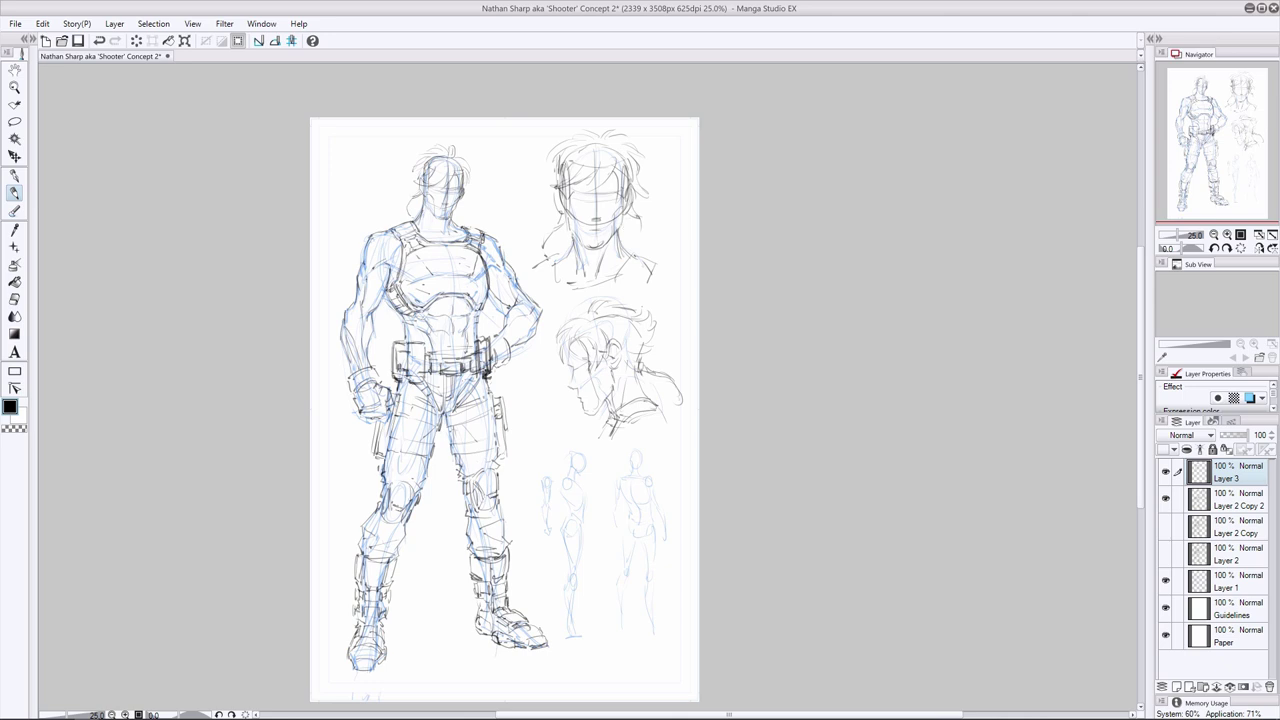
{"action": "key", "text": "ctrl+s"}
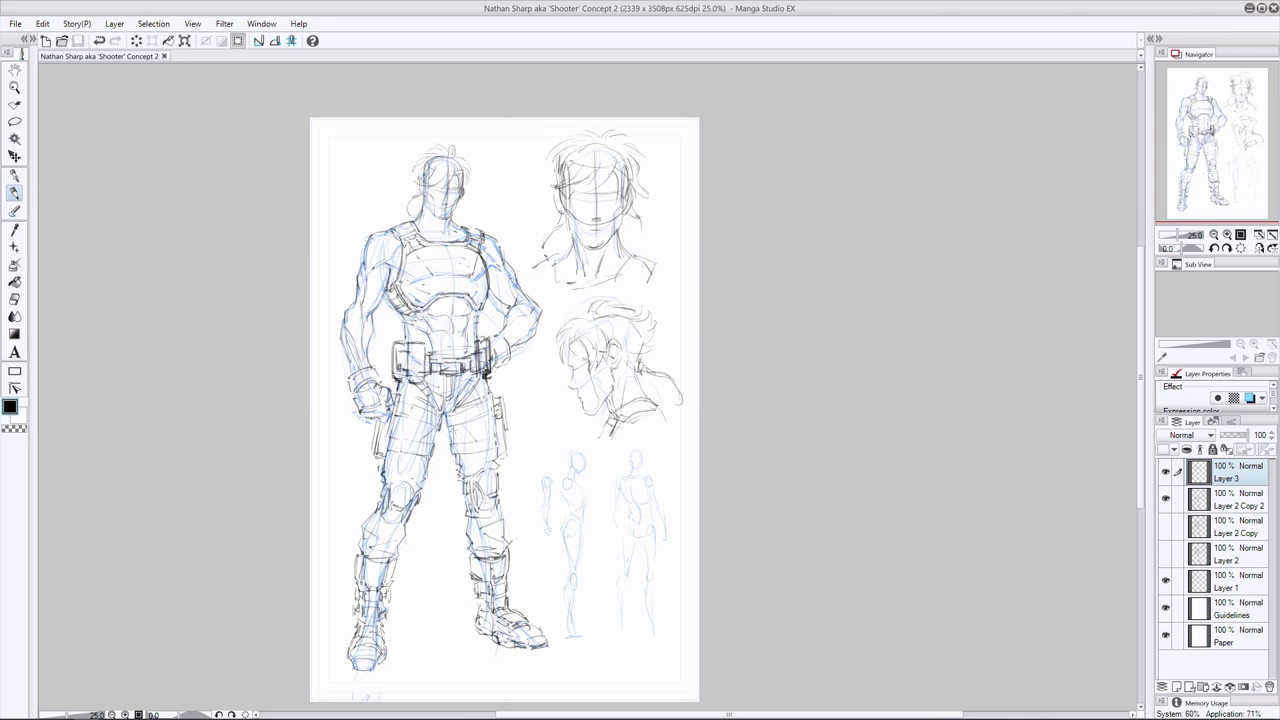
{"action": "left_click_drag", "start_coordinate": [407, 257], "coordinate": [427, 300]}
{"action": "key", "text": "ctrl+z"}
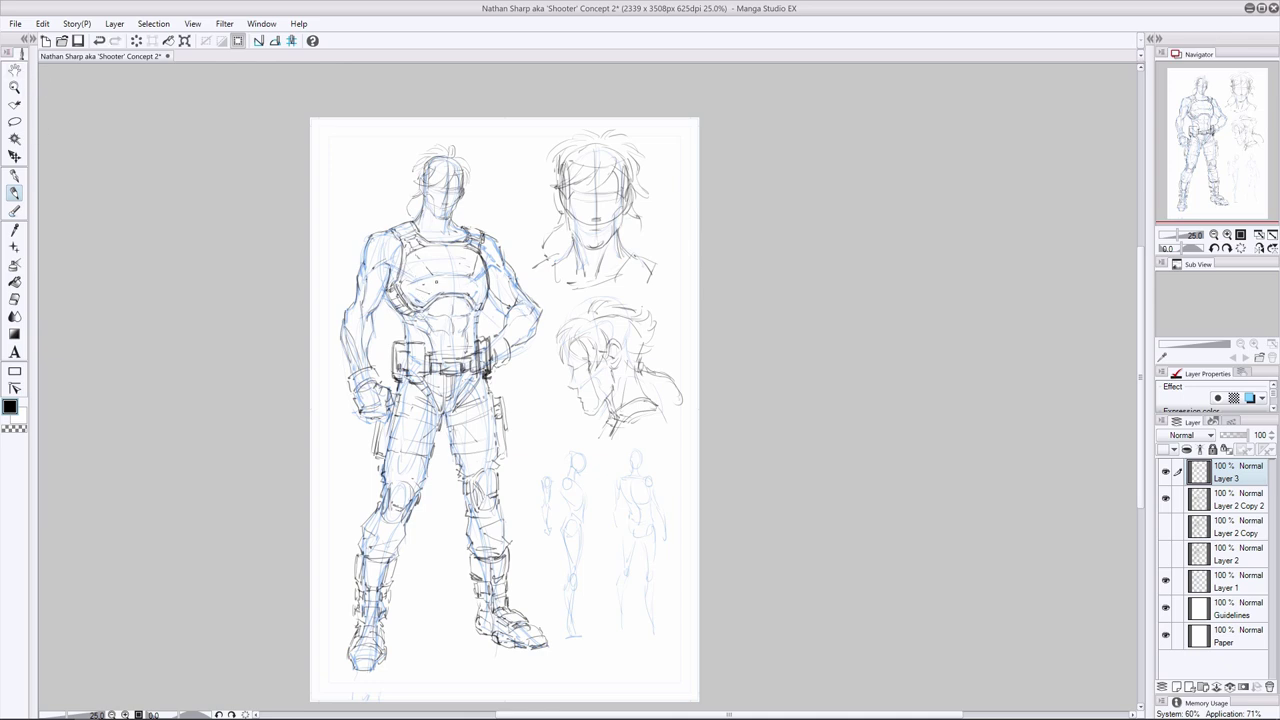
{"action": "key", "text": "ctrl+z"}
{"action": "left_click_drag", "start_coordinate": [430, 281], "coordinate": [406, 290]}
{"action": "key", "text": "ctrl+z"}
{"action": "left_click_drag", "start_coordinate": [560, 142], "coordinate": [548, 160]}
{"action": "key", "text": "ctrl+z"}
{"action": "left_click_drag", "start_coordinate": [418, 257], "coordinate": [425, 263]}
{"action": "key", "text": "ctrl+z"}
{"action": "key", "text": "ctrl+z"}
{"action": "mouse_move", "coordinate": [502, 265]}
{"action": "left_mouse_down"}
{"action": "mouse_move", "coordinate": [503, 277]}
{"action": "mouse_move", "coordinate": [425, 284]}
{"action": "mouse_move", "coordinate": [478, 307]}
{"action": "left_mouse_up"}
{"action": "key", "text": "ctrl+z"}
{"action": "left_click", "coordinate": [429, 300]}
{"action": "key", "text": "e"}
{"action": "key", "text": "ctrl+z"}
Erase stray lines across the upper part of the main figure's chest plate
{"action": "mouse_move", "coordinate": [487, 260]}
{"action": "left_mouse_down"}
{"action": "mouse_move", "coordinate": [489, 288]}
{"action": "mouse_move", "coordinate": [462, 246]}
{"action": "left_mouse_up"}
{"action": "left_click", "coordinate": [1234, 499]}
{"action": "left_click", "coordinate": [1232, 470]}
{"action": "key", "text": "p"}
{"action": "key", "text": "e"}
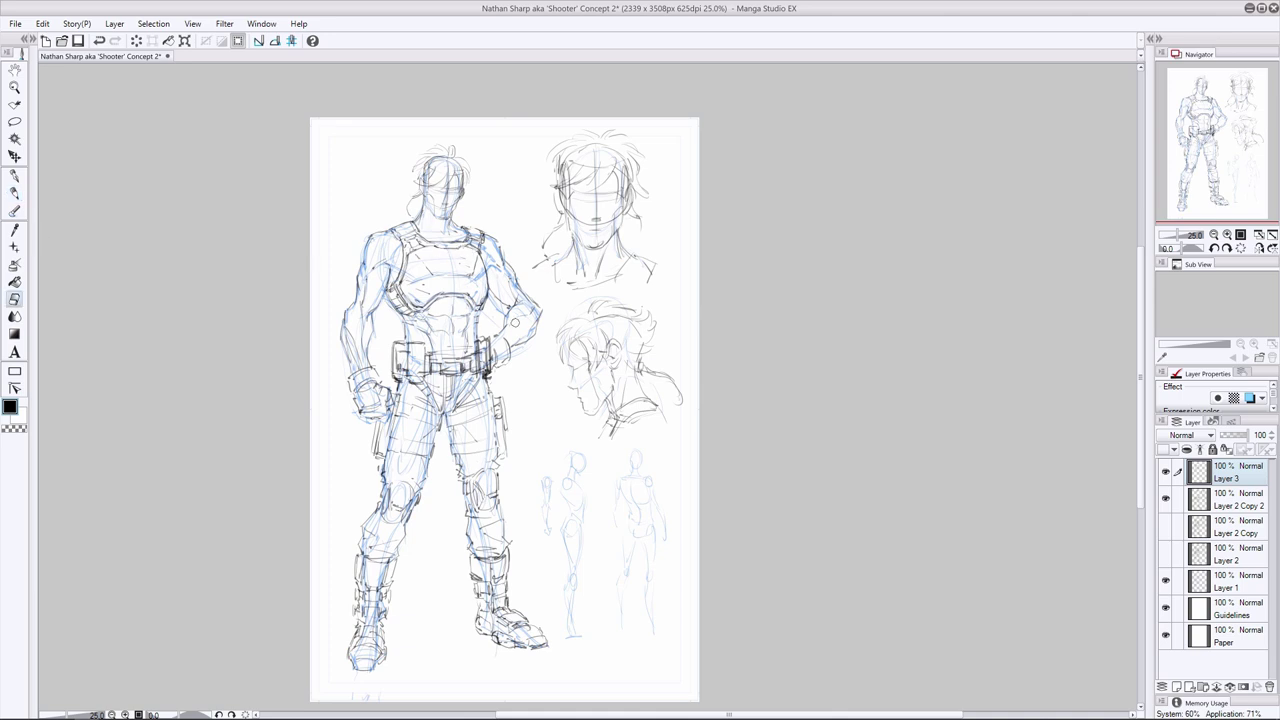
Merge Layer 2 Copy 2 with Layer 3 and display the merged sketch in blue layer color
{"action": "key", "text": "p"}
{"action": "left_click", "coordinate": [1249, 398]}
{"action": "left_click", "coordinate": [1249, 398]}
{"action": "left_click", "coordinate": [1234, 500], "text": "shift"}
{"action": "key", "text": "shift+alt+e"}
{"action": "left_click", "coordinate": [1249, 398]}
Lower the opacity of Layer 1 to 45%
{"action": "left_click", "coordinate": [1232, 555]}
{"action": "mouse_move", "coordinate": [1240, 436]}
{"action": "left_mouse_down"}
{"action": "mouse_move", "coordinate": [1218, 440]}
{"action": "mouse_move", "coordinate": [1232, 441]}
{"action": "left_mouse_up"}
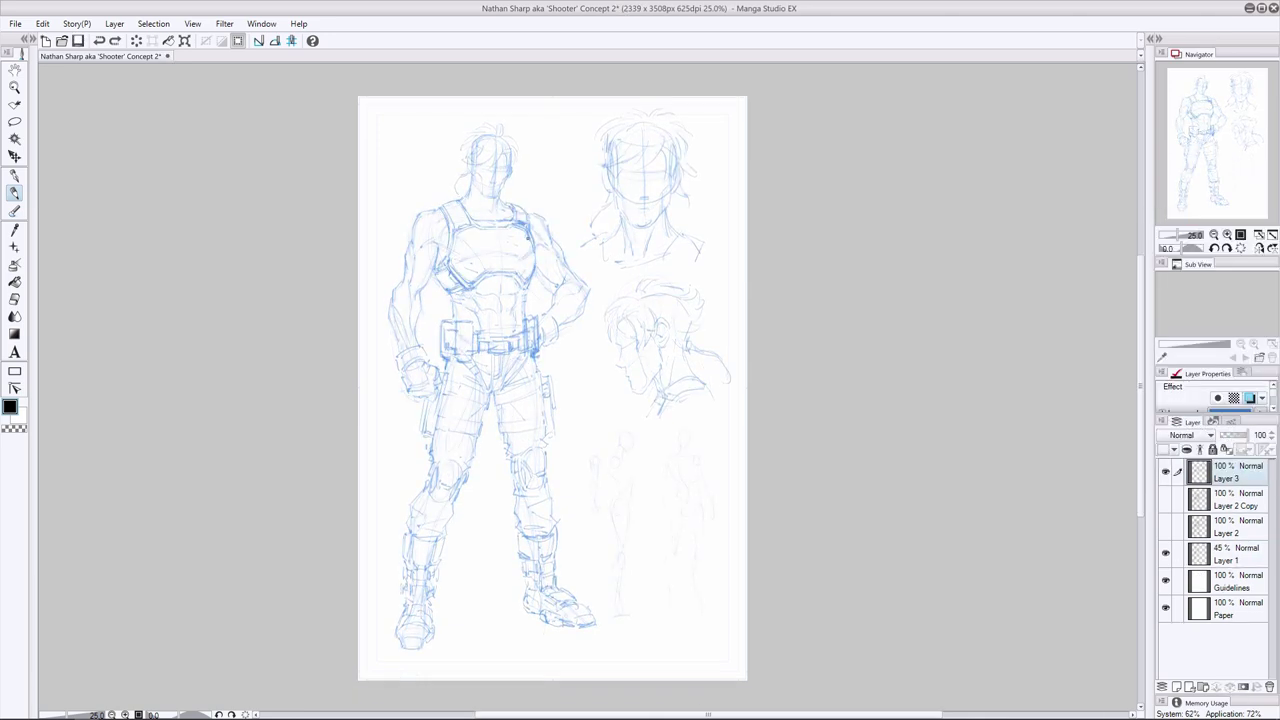
Rework the chest plate's contour and inner panel lines on Layer 3, and hide Layer 1
{"action": "key", "text": "e"}
{"action": "key", "text": "p"}
{"action": "mouse_move", "coordinate": [533, 264]}
{"action": "left_mouse_down"}
{"action": "mouse_move", "coordinate": [529, 279]}
{"action": "mouse_move", "coordinate": [525, 267]}
{"action": "left_mouse_up"}
{"action": "left_click", "coordinate": [1166, 553]}
{"action": "key", "text": "e"}
{"action": "key", "text": "p"}
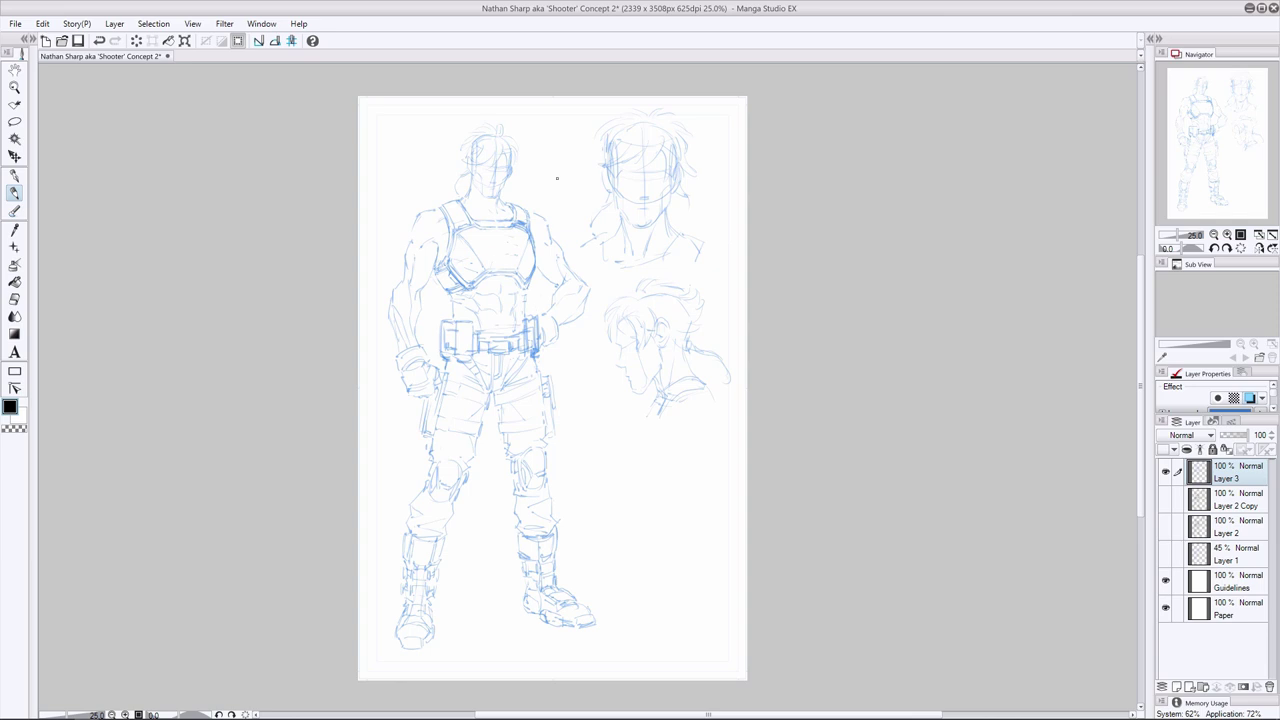
{"action": "key", "text": "ctrl+z"}
{"action": "left_click_drag", "start_coordinate": [456, 240], "coordinate": [468, 259]}
{"action": "key", "text": "ctrl+z"}
Check the figure in a mirrored view and rework the chest plate's lower edge with a small central panel
{"action": "left_click", "coordinate": [1258, 248]}
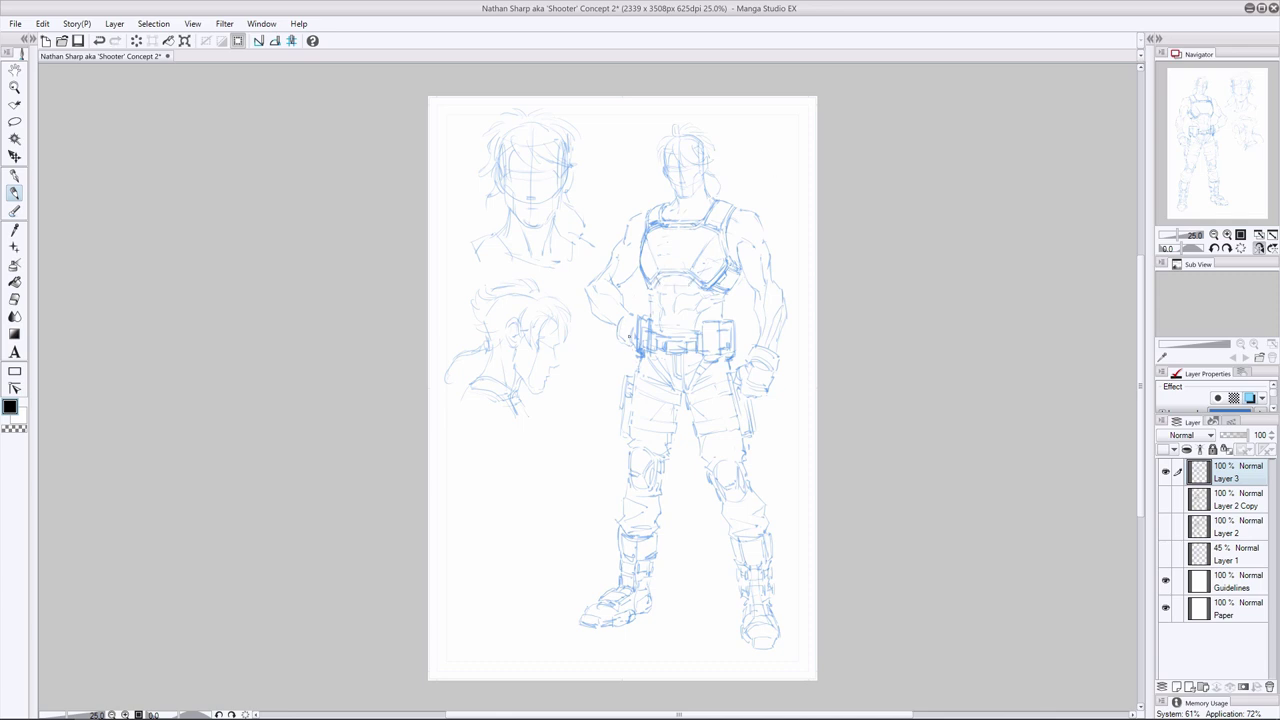
{"action": "key", "text": "e"}
{"action": "key", "text": "p"}
{"action": "key", "text": "e"}
{"action": "left_click", "coordinate": [20, 194]}
{"action": "left_click", "coordinate": [1257, 247]}
{"action": "key", "text": "e"}
{"action": "key", "text": "p"}
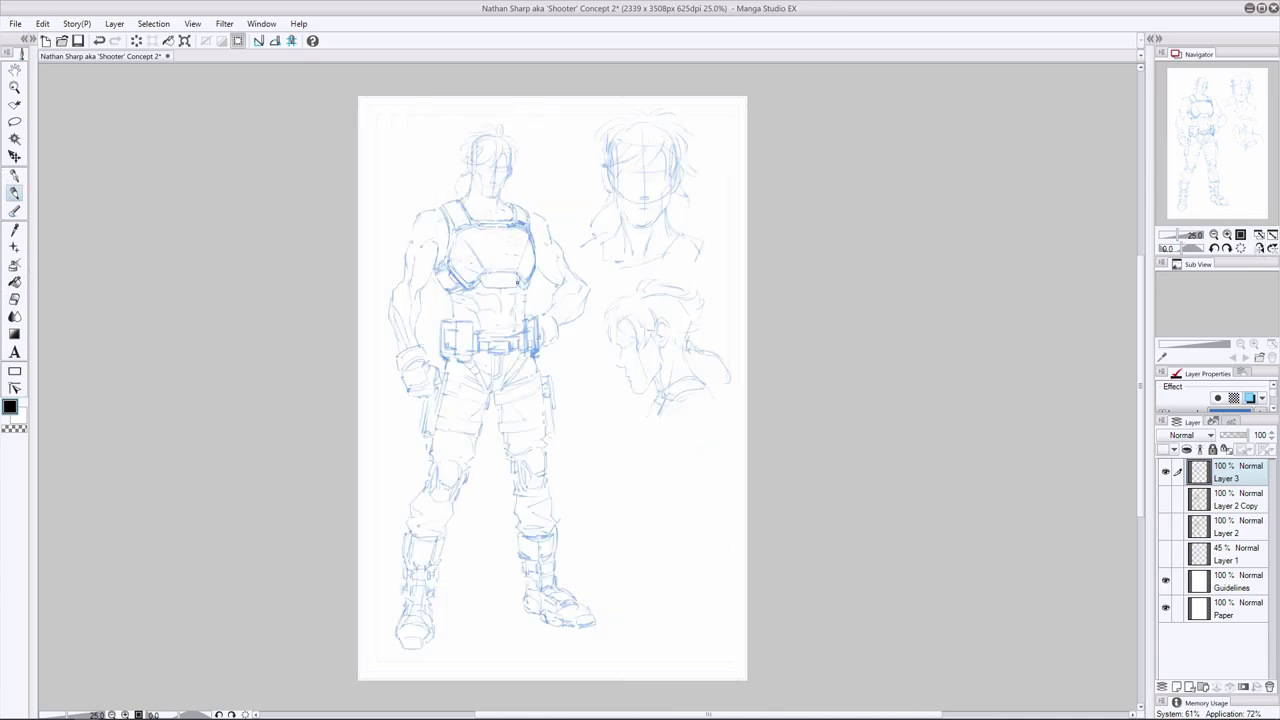
Erase and clean up the chest plate's upper edge, and show Layer 1 again
{"action": "key", "text": "ctrl+z"}
{"action": "key", "text": "ctrl+y"}
{"action": "key", "text": "e"}
{"action": "left_click", "coordinate": [15, 194]}
{"action": "left_click", "coordinate": [15, 299]}
{"action": "key", "text": "p"}
{"action": "left_click", "coordinate": [15, 299]}
{"action": "mouse_move", "coordinate": [484, 226]}
{"action": "left_mouse_down"}
{"action": "mouse_move", "coordinate": [502, 224]}
{"action": "mouse_move", "coordinate": [478, 218]}
{"action": "mouse_move", "coordinate": [489, 221]}
{"action": "left_mouse_up"}
{"action": "left_click", "coordinate": [15, 194]}
{"action": "left_click", "coordinate": [1165, 553]}
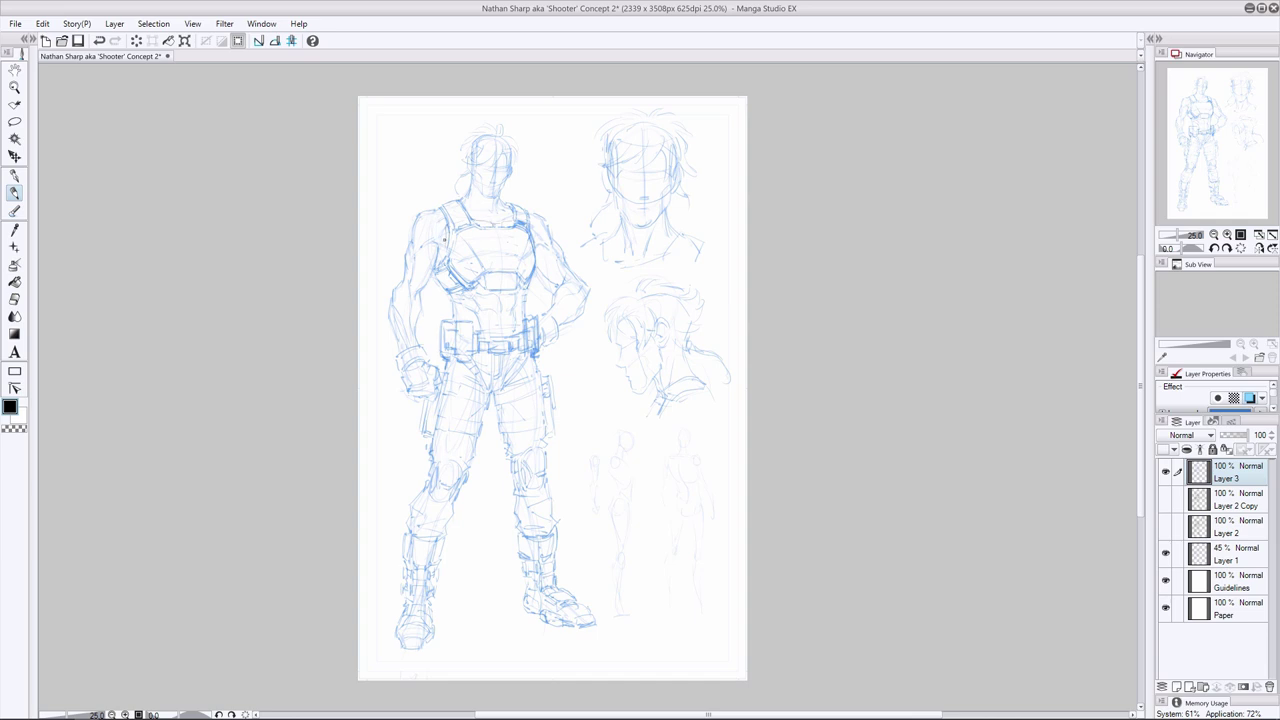
Refine the armor's side contour beside the hanging arm, and add a new layer above Layer 3
{"action": "key", "text": "e"}
{"action": "key", "text": "p"}
{"action": "left_click_drag", "start_coordinate": [447, 248], "coordinate": [446, 263]}
{"action": "key", "text": "e"}
{"action": "key", "text": "p"}
{"action": "key", "text": "ctrl+shift+n"}
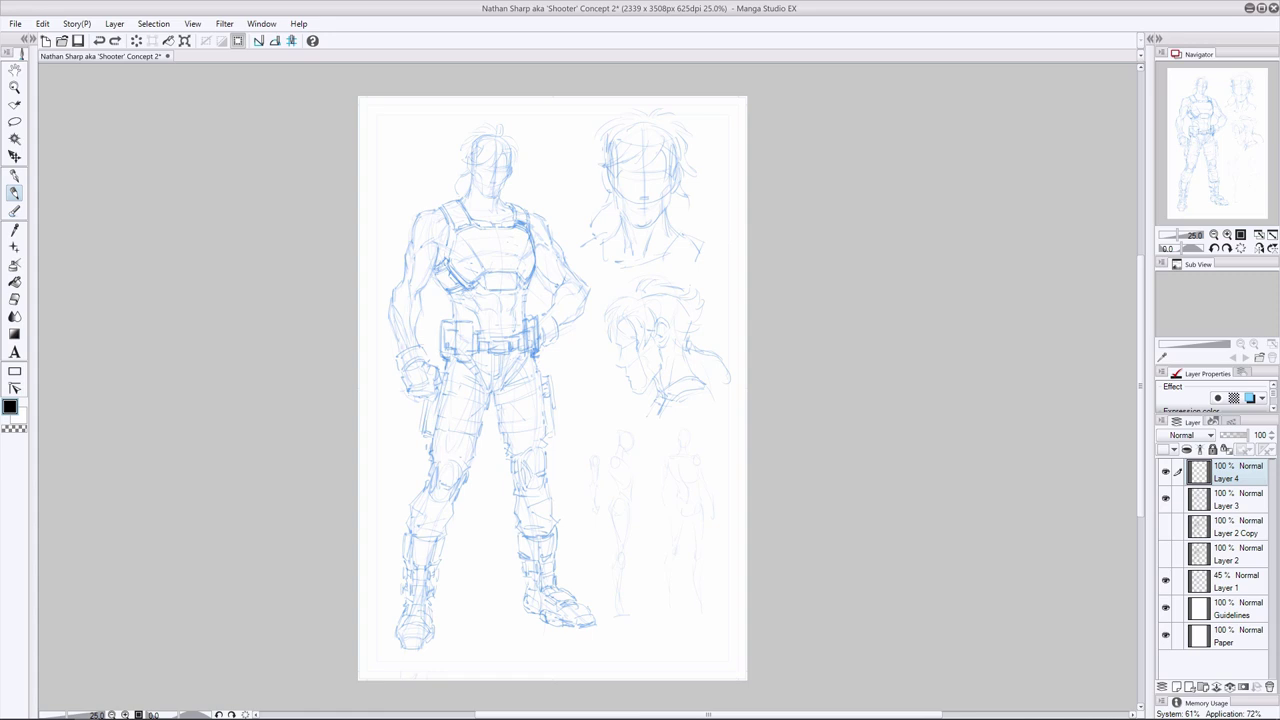
{"action": "left_click", "coordinate": [490, 170]}
{"action": "key", "text": "ctrl+z"}
{"action": "key", "text": "ctrl+z"}
{"action": "key", "text": "ctrl+z"}
{"action": "left_click", "coordinate": [14, 299]}
{"action": "left_click", "coordinate": [15, 197]}
{"action": "left_click_drag", "start_coordinate": [468, 210], "coordinate": [497, 220]}
{"action": "key", "text": "ctrl+z"}
{"action": "key", "text": "ctrl+z"}
{"action": "left_click", "coordinate": [417, 234]}
{"action": "mouse_move", "coordinate": [411, 221]}
{"action": "left_mouse_down"}
{"action": "mouse_move", "coordinate": [433, 242]}
{"action": "mouse_move", "coordinate": [440, 219]}
{"action": "mouse_move", "coordinate": [411, 232]}
{"action": "mouse_move", "coordinate": [434, 258]}
{"action": "mouse_move", "coordinate": [411, 228]}
{"action": "mouse_move", "coordinate": [404, 318]}
{"action": "left_mouse_up"}
{"action": "key", "text": "ctrl+z"}
{"action": "key", "text": "ctrl+z"}
{"action": "key", "text": "ctrl+z"}
{"action": "key", "text": "ctrl+z"}
Draw dark contours and muscle lines for the figure's hanging arm on Layer 4, working in a mirrored view
{"action": "key", "text": "h"}
{"action": "mouse_move", "coordinate": [773, 268]}
{"action": "left_mouse_down"}
{"action": "mouse_move", "coordinate": [780, 298]}
{"action": "mouse_move", "coordinate": [761, 308]}
{"action": "mouse_move", "coordinate": [761, 336]}
{"action": "mouse_move", "coordinate": [780, 322]}
{"action": "mouse_move", "coordinate": [777, 348]}
{"action": "left_mouse_up"}
{"action": "left_click_drag", "start_coordinate": [787, 302], "coordinate": [778, 346]}
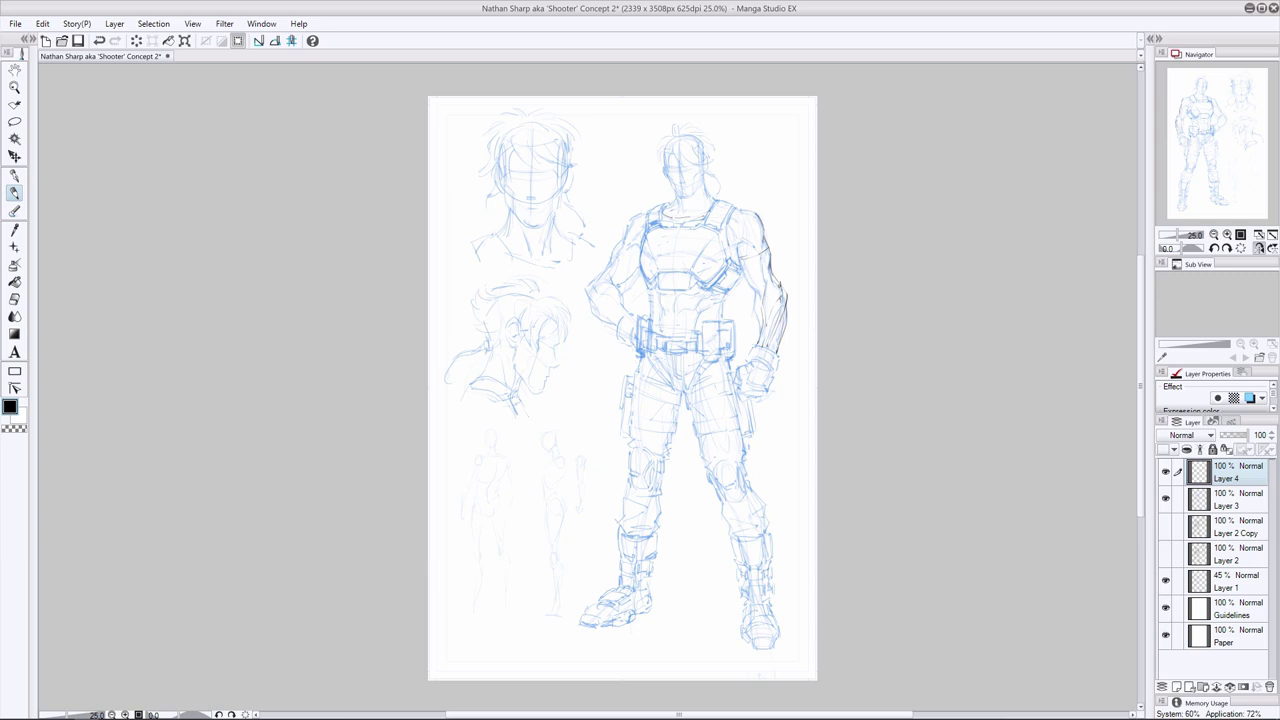
{"action": "key", "text": "ctrl+z"}
{"action": "mouse_move", "coordinate": [777, 281]}
{"action": "left_mouse_down"}
{"action": "mouse_move", "coordinate": [744, 235]}
{"action": "mouse_move", "coordinate": [783, 309]}
{"action": "left_mouse_up"}
{"action": "key", "text": "e"}
{"action": "key", "text": "p"}
{"action": "left_click_drag", "start_coordinate": [740, 259], "coordinate": [760, 325]}
{"action": "left_click_drag", "start_coordinate": [763, 250], "coordinate": [770, 266]}
{"action": "key", "text": "h"}
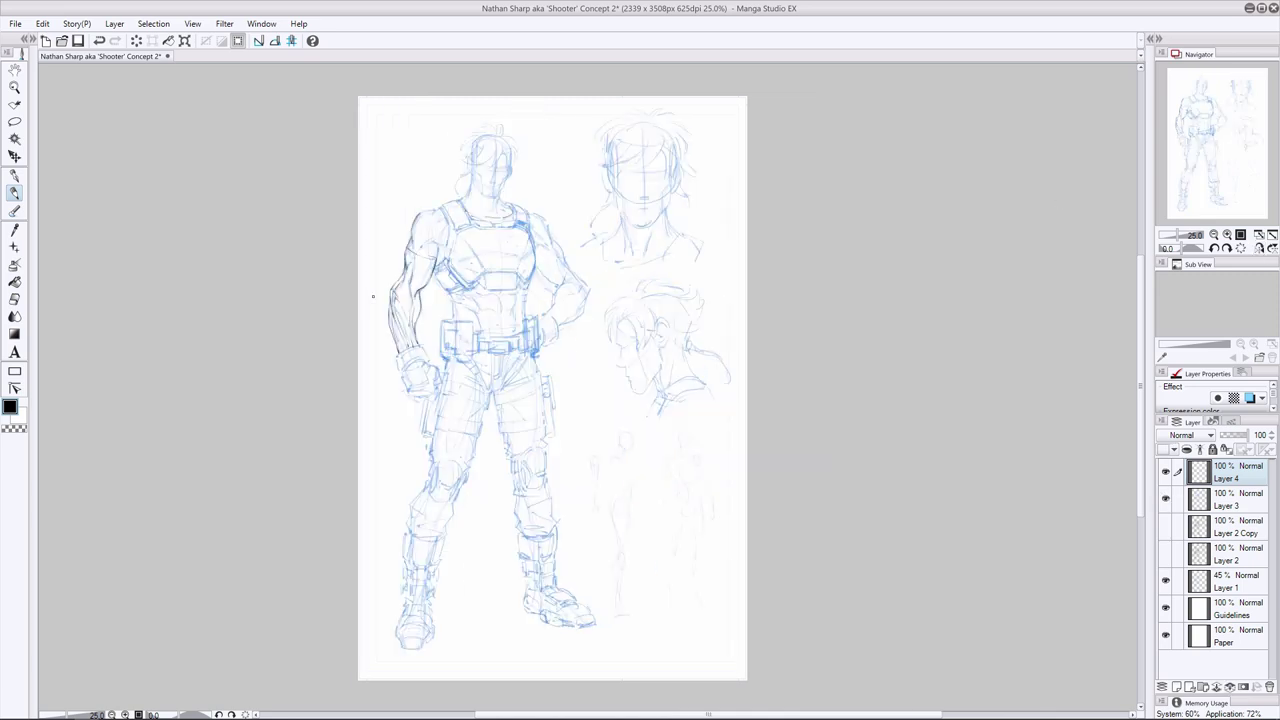
Draw the hanging arm's shoulder, the adjacent shoulder strap and the chest plate outline with its lower central panel
{"action": "key", "text": "ctrl+z"}
{"action": "left_click_drag", "start_coordinate": [430, 212], "coordinate": [421, 247]}
{"action": "mouse_move", "coordinate": [442, 204]}
{"action": "left_mouse_down"}
{"action": "mouse_move", "coordinate": [456, 228]}
{"action": "mouse_move", "coordinate": [472, 219]}
{"action": "left_mouse_up"}
{"action": "mouse_move", "coordinate": [451, 227]}
{"action": "left_mouse_down"}
{"action": "mouse_move", "coordinate": [442, 259]}
{"action": "mouse_move", "coordinate": [450, 245]}
{"action": "mouse_move", "coordinate": [450, 283]}
{"action": "mouse_move", "coordinate": [455, 271]}
{"action": "mouse_move", "coordinate": [484, 276]}
{"action": "mouse_move", "coordinate": [468, 284]}
{"action": "left_mouse_up"}
{"action": "key", "text": "ctrl+z"}
{"action": "left_click_drag", "start_coordinate": [535, 257], "coordinate": [500, 291]}
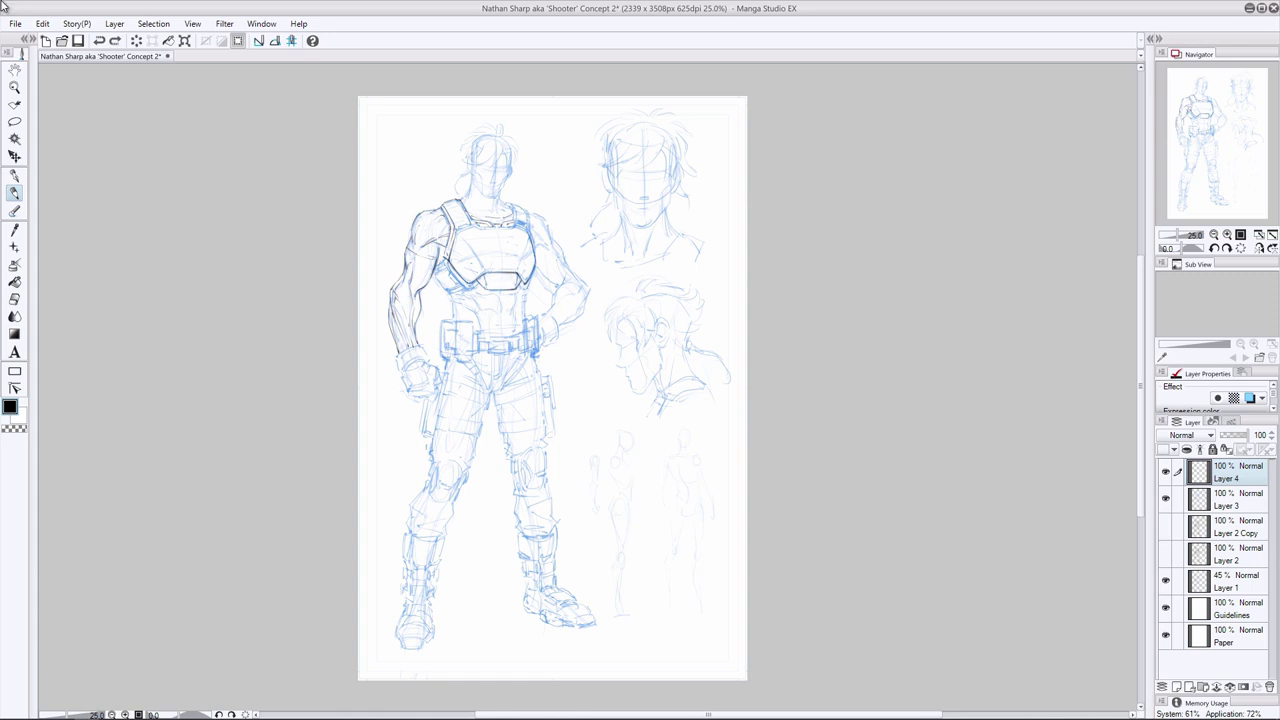
Draw the vest's neckline and the second shoulder strap on Layer 4, checking them in a mirrored view
{"action": "left_click_drag", "start_coordinate": [484, 228], "coordinate": [511, 227]}
{"action": "key", "text": "ctrl+z"}
{"action": "left_click_drag", "start_coordinate": [514, 224], "coordinate": [525, 231]}
{"action": "key", "text": "ctrl+z"}
{"action": "key", "text": "ctrl+z"}
{"action": "key", "text": "h"}
{"action": "left_click_drag", "start_coordinate": [650, 214], "coordinate": [641, 251]}
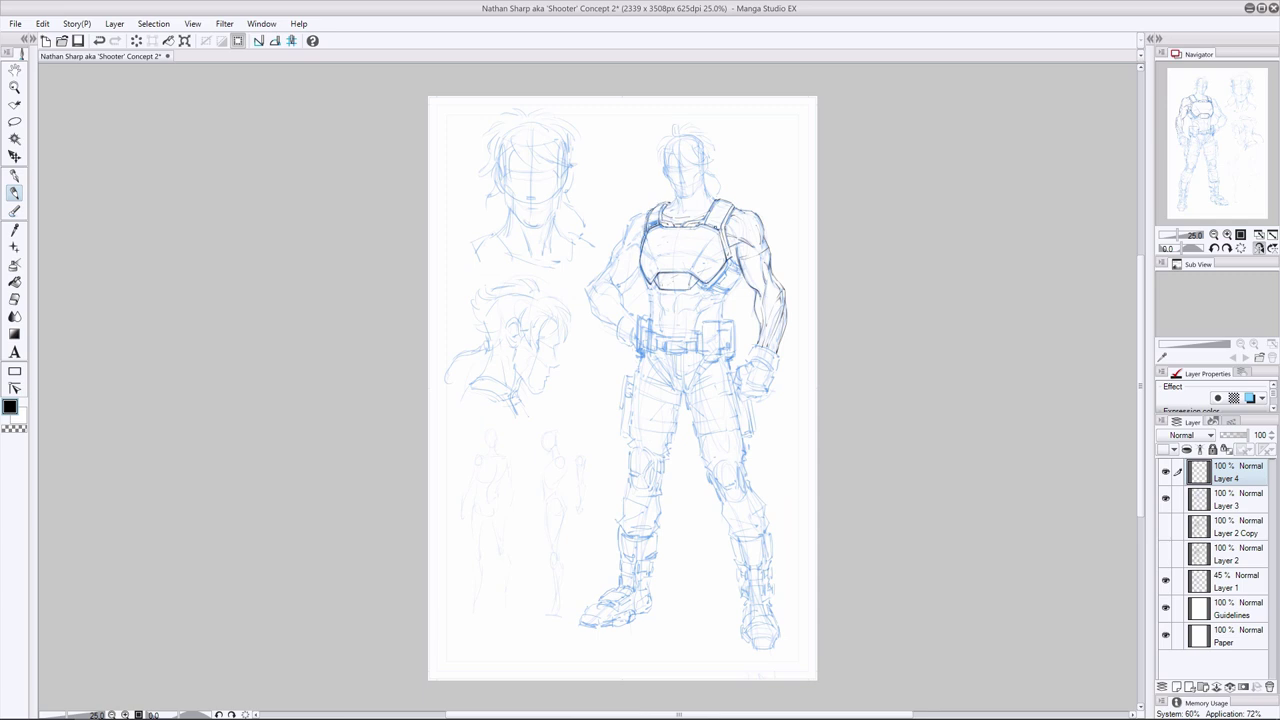
{"action": "left_click", "coordinate": [1259, 248]}
Draw the short sleeve's hem around the hanging upper arm
{"action": "left_click", "coordinate": [14, 299]}
{"action": "left_click", "coordinate": [14, 193]}
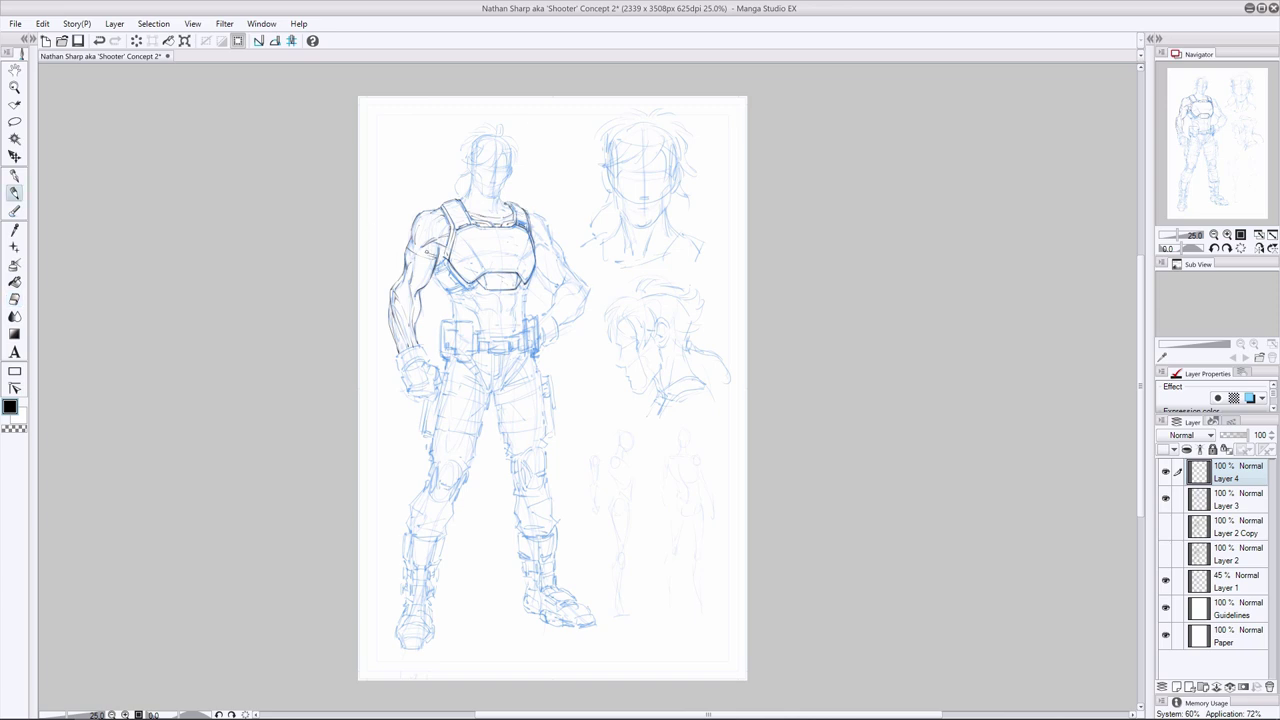
{"action": "key", "text": "ctrl+z"}
{"action": "mouse_move", "coordinate": [441, 240]}
{"action": "left_mouse_down"}
{"action": "mouse_move", "coordinate": [447, 252]}
{"action": "mouse_move", "coordinate": [439, 244]}
{"action": "left_mouse_up"}
{"action": "key", "text": "ctrl+z"}
{"action": "key", "text": "ctrl+z"}
{"action": "key", "text": "ctrl+z"}
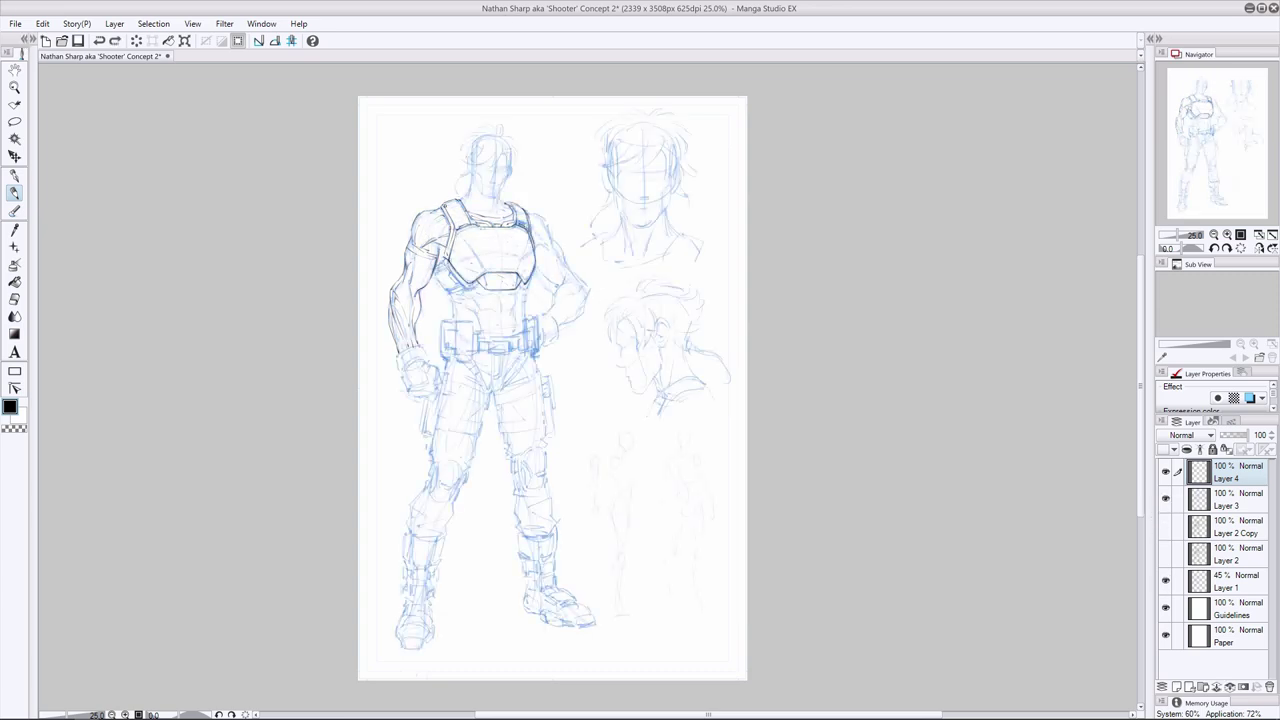
{"action": "key", "text": "ctrl+y"}
{"action": "key", "text": "ctrl+z"}
{"action": "key", "text": "ctrl+z"}
{"action": "key", "text": "ctrl+y"}
Draw the shoulder, upper arm and forearm of the figure's bent arm on Layer 4
{"action": "left_click", "coordinate": [1165, 581]}
{"action": "left_click", "coordinate": [1165, 581]}
{"action": "mouse_move", "coordinate": [467, 211]}
{"action": "left_mouse_down"}
{"action": "mouse_move", "coordinate": [549, 234]}
{"action": "mouse_move", "coordinate": [553, 283]}
{"action": "mouse_move", "coordinate": [565, 262]}
{"action": "mouse_move", "coordinate": [588, 284]}
{"action": "mouse_move", "coordinate": [553, 295]}
{"action": "mouse_move", "coordinate": [560, 328]}
{"action": "left_mouse_up"}
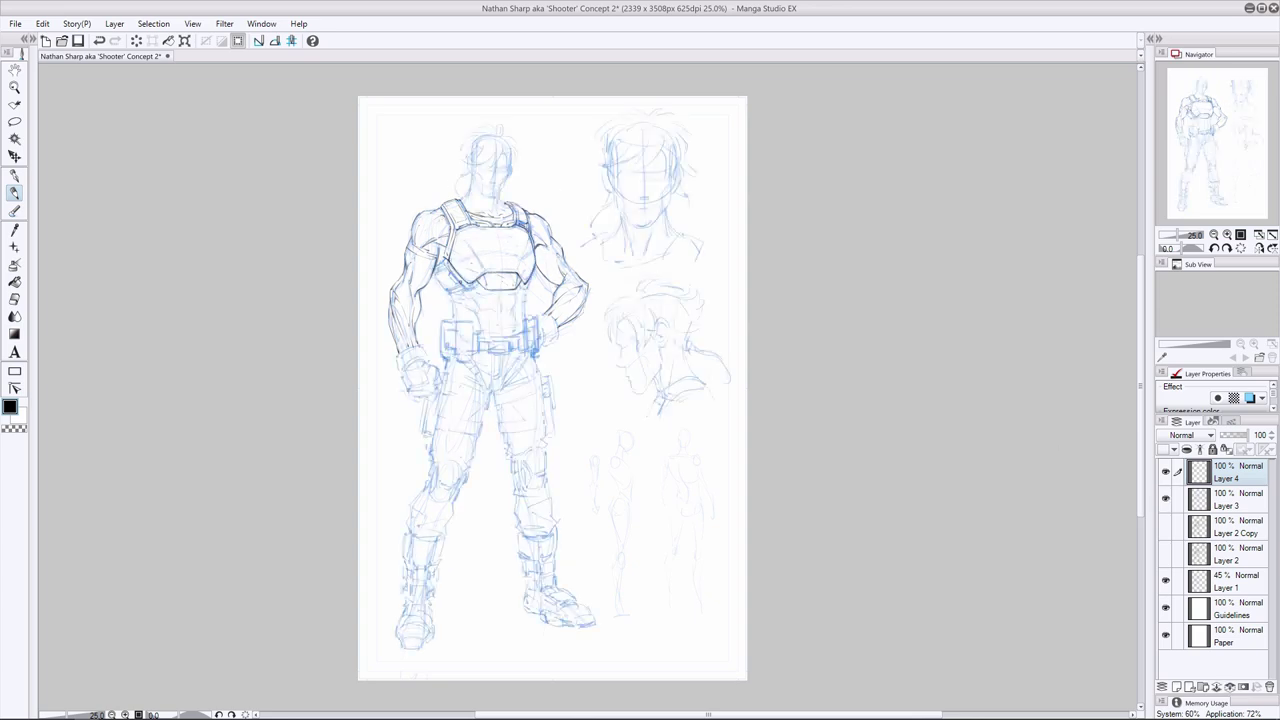
Draw the armor's side straps below the chest plate, next to the hanging arm
{"action": "left_click_drag", "start_coordinate": [449, 279], "coordinate": [465, 289]}
{"action": "left_click_drag", "start_coordinate": [538, 226], "coordinate": [547, 239]}
{"action": "key", "text": "ctrl+z"}
{"action": "left_click_drag", "start_coordinate": [437, 265], "coordinate": [465, 291]}
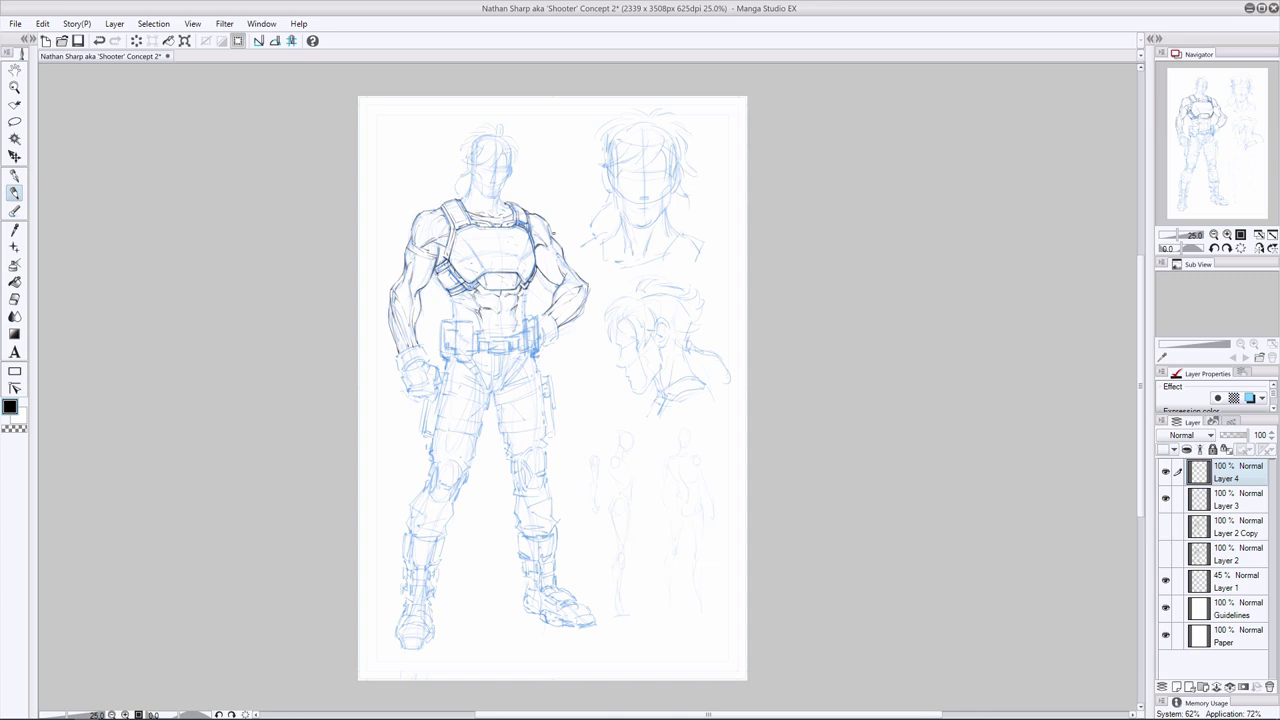
Draw the abdominal muscles and waist lines between the chest plate and the belt on Layer 4
{"action": "mouse_move", "coordinate": [453, 294]}
{"action": "left_mouse_down"}
{"action": "mouse_move", "coordinate": [478, 309]}
{"action": "mouse_move", "coordinate": [457, 317]}
{"action": "mouse_move", "coordinate": [495, 306]}
{"action": "left_mouse_up"}
{"action": "key", "text": "ctrl+z"}
{"action": "key", "text": "ctrl+z"}
{"action": "key", "text": "ctrl+z"}
{"action": "left_click", "coordinate": [15, 299]}
{"action": "left_click", "coordinate": [14, 193]}
{"action": "key", "text": "ctrl+z"}
{"action": "key", "text": "ctrl+y"}
{"action": "key", "text": "e"}
{"action": "key", "text": "p"}
{"action": "left_click_drag", "start_coordinate": [501, 319], "coordinate": [519, 317]}
{"action": "left_click_drag", "start_coordinate": [479, 321], "coordinate": [519, 326]}
{"action": "left_click_drag", "start_coordinate": [495, 331], "coordinate": [515, 334]}
Hide the sketch layers to refine the chest plate lines, show Layer 3 again and save the drawing
{"action": "left_click", "coordinate": [1165, 580]}
{"action": "left_click", "coordinate": [1165, 498]}
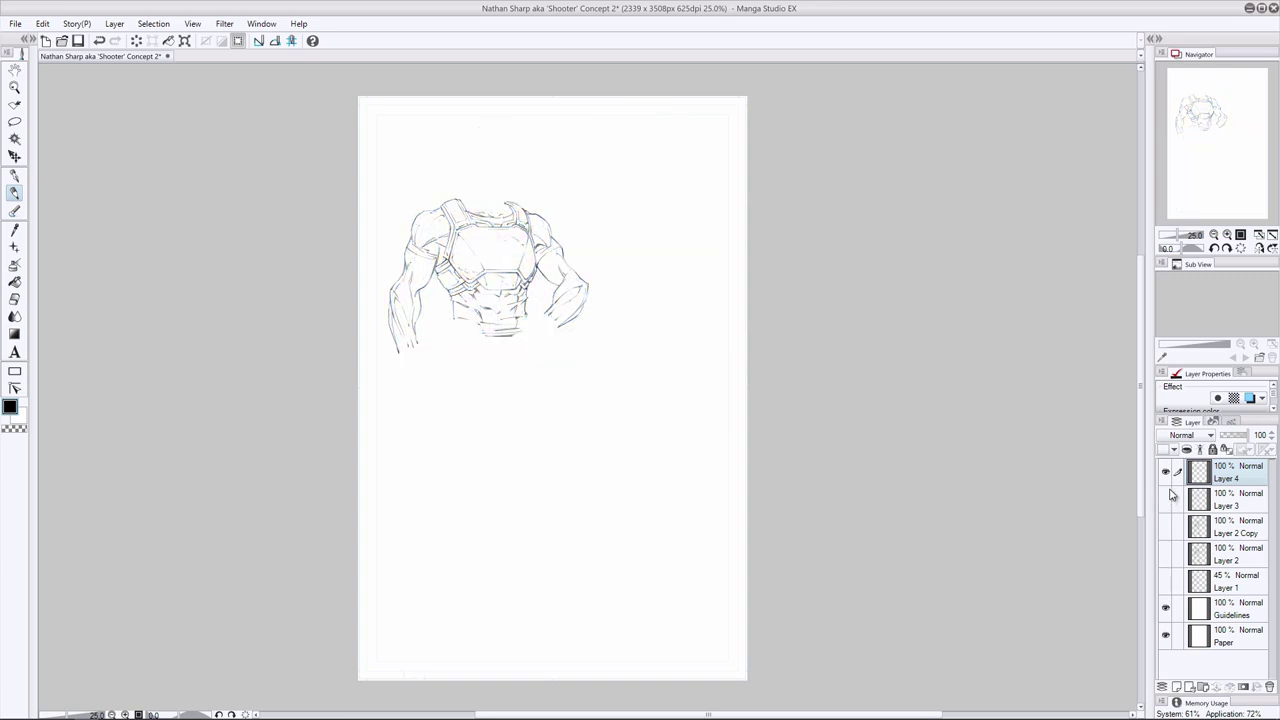
{"action": "left_click_drag", "start_coordinate": [457, 271], "coordinate": [516, 290]}
{"action": "left_click", "coordinate": [1190, 501]}
{"action": "left_click", "coordinate": [1165, 499]}
{"action": "key", "text": "ctrl+s"}
Check the figure in a mirrored view and draw the front belt pouch on Layer 4
{"action": "left_click", "coordinate": [1259, 248]}
{"action": "left_click", "coordinate": [1259, 248]}
{"action": "left_click", "coordinate": [1229, 480]}
{"action": "mouse_move", "coordinate": [472, 324]}
{"action": "left_mouse_down"}
{"action": "mouse_move", "coordinate": [474, 354]}
{"action": "mouse_move", "coordinate": [455, 345]}
{"action": "mouse_move", "coordinate": [455, 356]}
{"action": "left_mouse_up"}
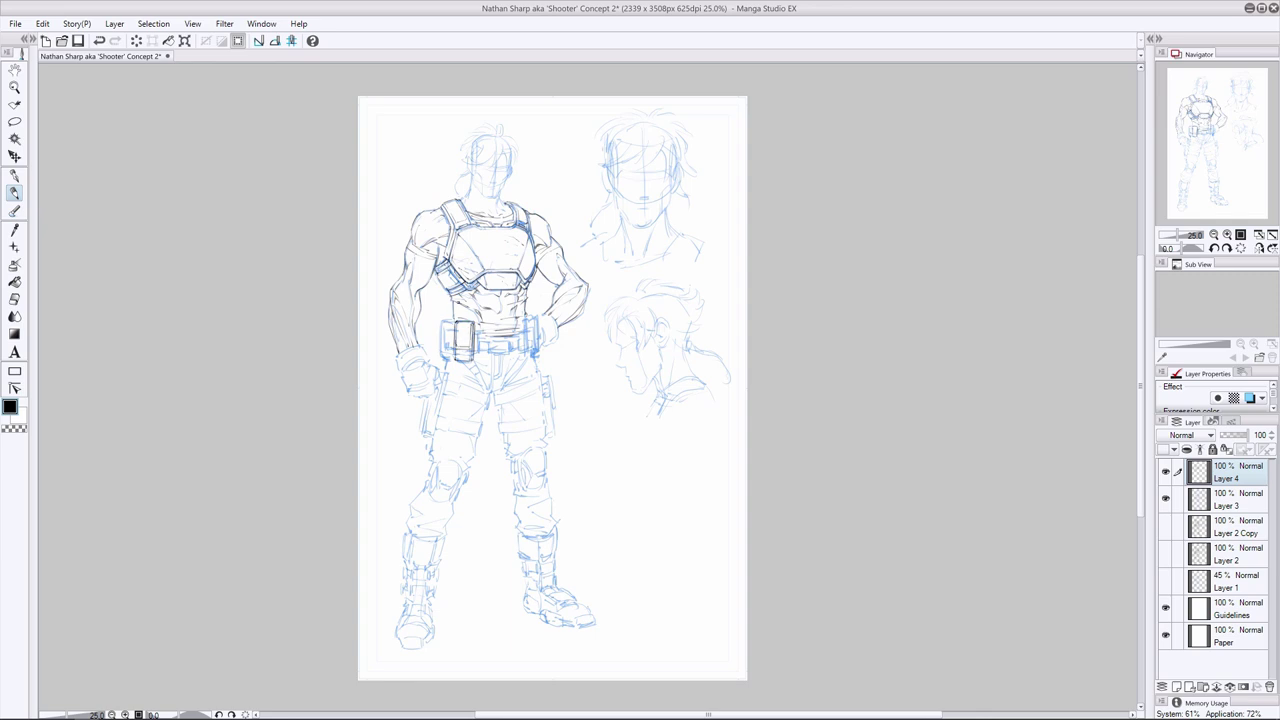
Draw the second belt pouch beside the front pouch on the hanging arm's side, on Layer 4
{"action": "mouse_move", "coordinate": [438, 357]}
{"action": "left_mouse_down"}
{"action": "mouse_move", "coordinate": [454, 361]}
{"action": "mouse_move", "coordinate": [438, 360]}
{"action": "mouse_move", "coordinate": [440, 331]}
{"action": "mouse_move", "coordinate": [446, 360]}
{"action": "mouse_move", "coordinate": [439, 346]}
{"action": "left_mouse_up"}
{"action": "key", "text": "e"}
{"action": "key", "text": "p"}
{"action": "key", "text": "e"}
{"action": "key", "text": "p"}
{"action": "key", "text": "e"}
{"action": "key", "text": "p"}
{"action": "key", "text": "e"}
{"action": "key", "text": "p"}
{"action": "mouse_move", "coordinate": [440, 343]}
{"action": "left_mouse_down"}
{"action": "mouse_move", "coordinate": [440, 360]}
{"action": "mouse_move", "coordinate": [479, 354]}
{"action": "mouse_move", "coordinate": [455, 320]}
{"action": "mouse_move", "coordinate": [440, 342]}
{"action": "left_mouse_up"}
{"action": "key", "text": "e"}
{"action": "mouse_move", "coordinate": [438, 326]}
{"action": "left_mouse_down"}
{"action": "mouse_move", "coordinate": [452, 319]}
{"action": "mouse_move", "coordinate": [440, 322]}
{"action": "mouse_move", "coordinate": [439, 360]}
{"action": "left_mouse_up"}
{"action": "key", "text": "p"}
{"action": "left_click_drag", "start_coordinate": [443, 336], "coordinate": [443, 358]}
Draw the narrow belt pouches on the hip beside the bent arm and clean up their edges
{"action": "left_click_drag", "start_coordinate": [522, 318], "coordinate": [522, 352]}
{"action": "mouse_move", "coordinate": [523, 340]}
{"action": "left_mouse_down"}
{"action": "mouse_move", "coordinate": [524, 360]}
{"action": "mouse_move", "coordinate": [531, 342]}
{"action": "left_mouse_up"}
{"action": "left_click_drag", "start_coordinate": [530, 328], "coordinate": [532, 360]}
{"action": "key", "text": "e"}
{"action": "key", "text": "p"}
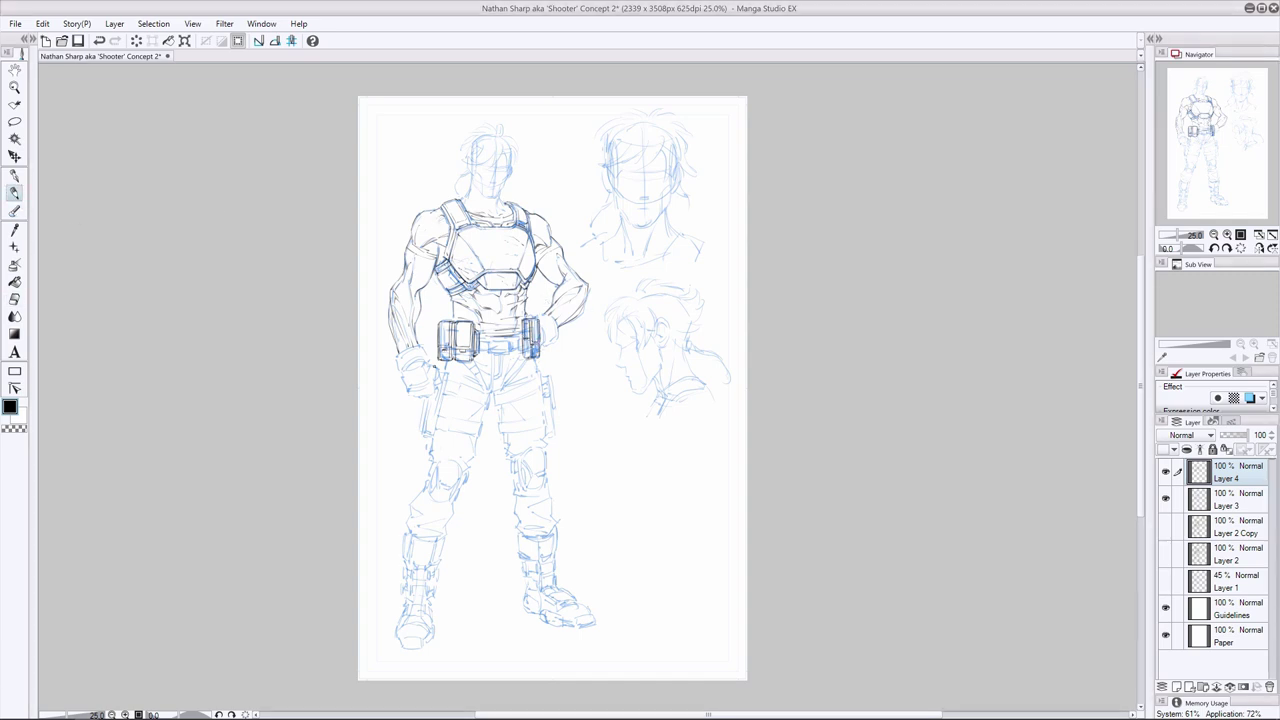
{"action": "key", "text": "ctrl+z"}
{"action": "left_click_drag", "start_coordinate": [523, 320], "coordinate": [524, 357]}
{"action": "key", "text": "e"}
{"action": "key", "text": "p"}
{"action": "key", "text": "e"}
{"action": "key", "text": "p"}
{"action": "key", "text": "e"}
{"action": "key", "text": "p"}
Refine the belt's center section between the pouches and check the line art with Layer 3 hidden
{"action": "left_click_drag", "start_coordinate": [488, 336], "coordinate": [489, 350]}
{"action": "left_click", "coordinate": [1165, 498]}
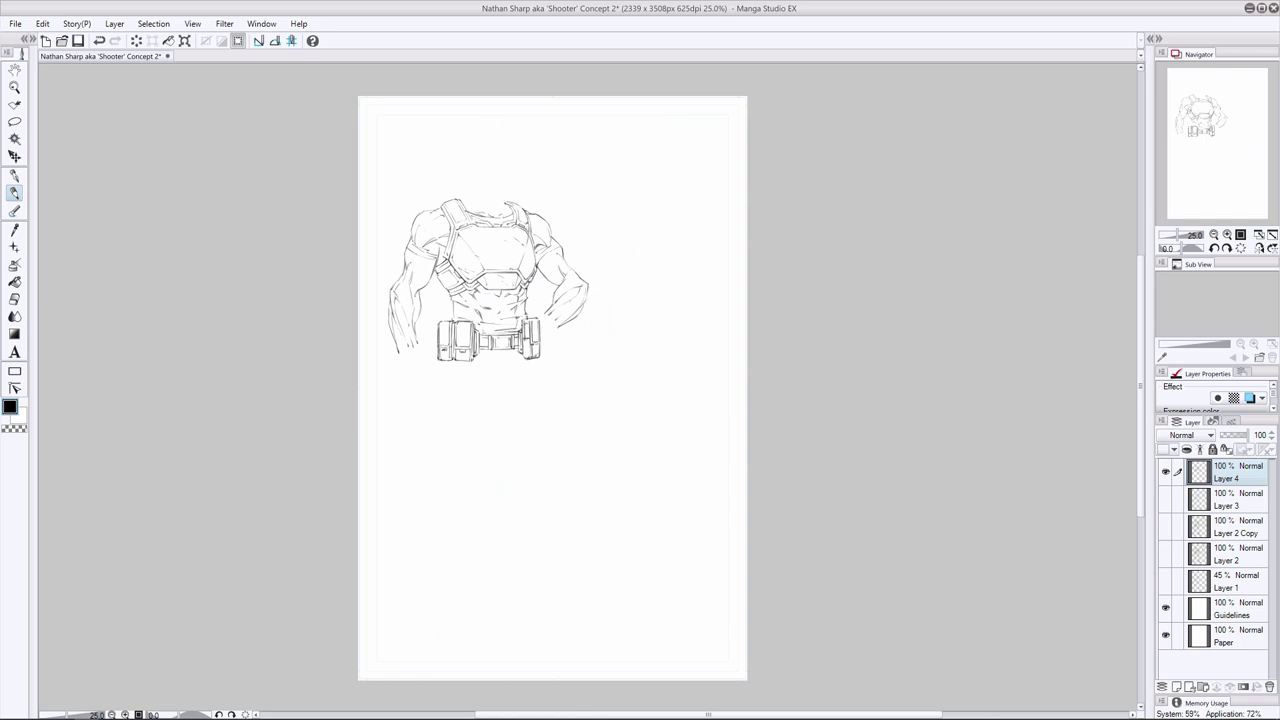
{"action": "key", "text": "ctrl+z"}
{"action": "left_click", "coordinate": [1165, 498]}
Draw the oval knee pad on the leg below the bent arm, checking its shape in a mirrored view
{"action": "scroll", "coordinate": [853, 186], "scroll_direction": "down", "scroll_amount": 4}
{"action": "left_click", "coordinate": [1260, 248]}
{"action": "mouse_move", "coordinate": [632, 395]}
{"action": "left_mouse_down"}
{"action": "mouse_move", "coordinate": [627, 425]}
{"action": "mouse_move", "coordinate": [645, 431]}
{"action": "mouse_move", "coordinate": [626, 410]}
{"action": "mouse_move", "coordinate": [644, 390]}
{"action": "mouse_move", "coordinate": [646, 414]}
{"action": "left_mouse_up"}
{"action": "key", "text": "ctrl+z"}
{"action": "key", "text": "ctrl+z"}
{"action": "key", "text": "e"}
{"action": "key", "text": "h"}
{"action": "key", "text": "p"}
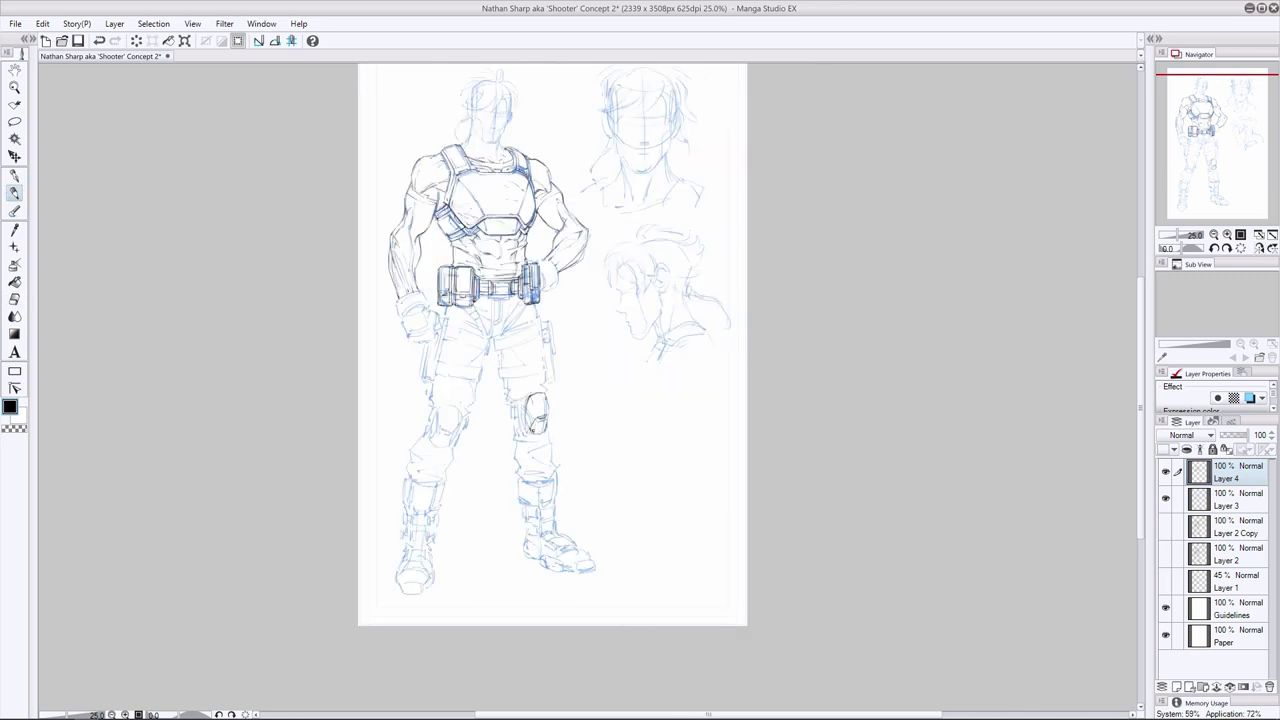
{"action": "left_click_drag", "start_coordinate": [528, 408], "coordinate": [523, 428]}
Draw the knee pad on the hanging arm's side and correct its lower edge in a mirrored view
{"action": "mouse_move", "coordinate": [446, 403]}
{"action": "left_mouse_down"}
{"action": "mouse_move", "coordinate": [461, 418]}
{"action": "mouse_move", "coordinate": [450, 446]}
{"action": "mouse_move", "coordinate": [434, 419]}
{"action": "left_mouse_up"}
{"action": "key", "text": "h"}
{"action": "key", "text": "e"}
{"action": "key", "text": "p"}
{"action": "mouse_move", "coordinate": [719, 434]}
{"action": "left_mouse_down"}
{"action": "mouse_move", "coordinate": [727, 443]}
{"action": "mouse_move", "coordinate": [738, 428]}
{"action": "left_mouse_up"}
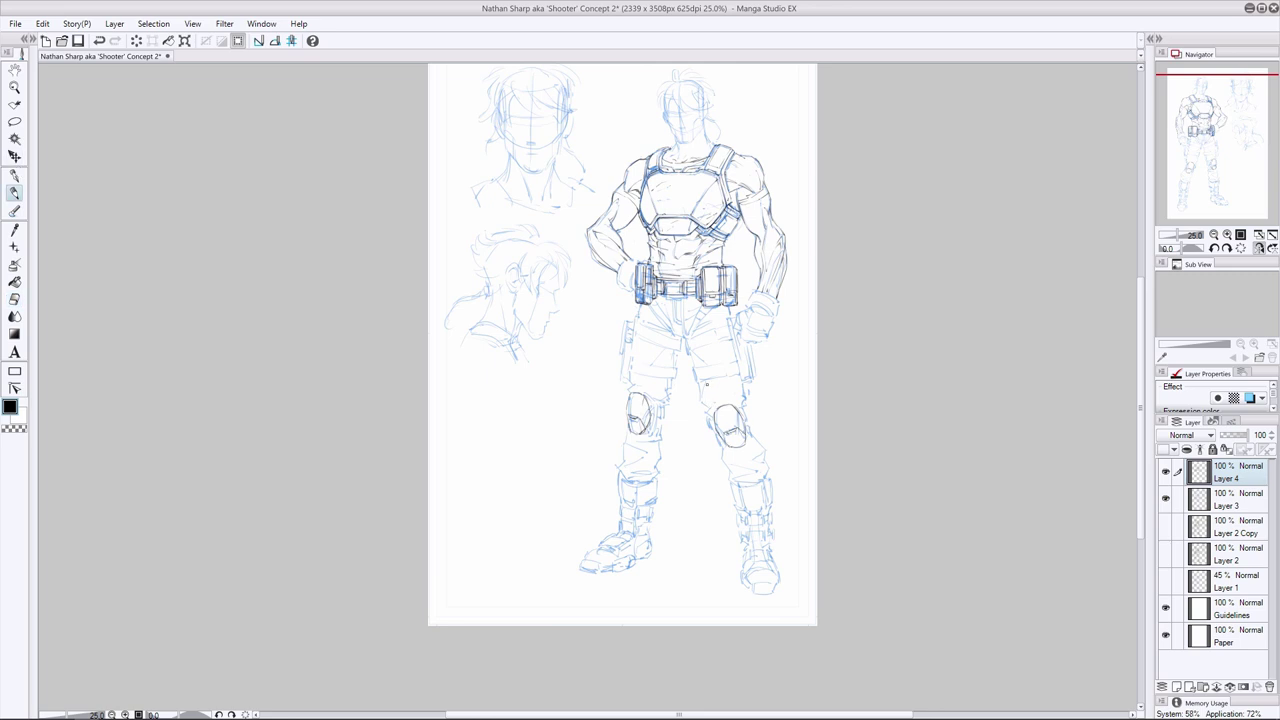
{"action": "key", "text": "e"}
{"action": "key", "text": "p"}
{"action": "key", "text": "e"}
{"action": "left_click_drag", "start_coordinate": [730, 440], "coordinate": [725, 446]}
{"action": "left_click", "coordinate": [17, 198]}
{"action": "key", "text": "ctrl+z"}
Add the outer rim around the knee pad on the bent arm's side, cleaning up stray lines
{"action": "mouse_move", "coordinate": [645, 404]}
{"action": "left_mouse_down"}
{"action": "mouse_move", "coordinate": [658, 396]}
{"action": "mouse_move", "coordinate": [659, 432]}
{"action": "mouse_move", "coordinate": [655, 402]}
{"action": "left_mouse_up"}
{"action": "left_click", "coordinate": [14, 299]}
{"action": "left_click", "coordinate": [14, 193]}
{"action": "key", "text": "e"}
{"action": "key", "text": "p"}
{"action": "key", "text": "ctrl+z"}
{"action": "left_click", "coordinate": [14, 299]}
{"action": "left_click", "coordinate": [14, 193]}
{"action": "mouse_move", "coordinate": [705, 266]}
{"action": "left_mouse_down"}
{"action": "mouse_move", "coordinate": [727, 265]}
{"action": "mouse_move", "coordinate": [704, 274]}
{"action": "mouse_move", "coordinate": [717, 265]}
{"action": "mouse_move", "coordinate": [755, 308]}
{"action": "left_mouse_up"}
{"action": "left_click", "coordinate": [14, 299]}
{"action": "left_click", "coordinate": [14, 193]}
{"action": "key", "text": "e"}
{"action": "key", "text": "p"}
{"action": "left_click_drag", "start_coordinate": [630, 394], "coordinate": [644, 388]}
{"action": "left_click_drag", "start_coordinate": [628, 431], "coordinate": [648, 436]}
{"action": "key", "text": "ctrl+z"}
Draw the inner side piece of the knee pad on the bent arm's side, redrawing its curved edge
{"action": "left_click_drag", "start_coordinate": [646, 392], "coordinate": [656, 412]}
{"action": "key", "text": "e"}
{"action": "key", "text": "p"}
{"action": "key", "text": "e"}
{"action": "key", "text": "p"}
{"action": "left_click_drag", "start_coordinate": [656, 401], "coordinate": [659, 411]}
{"action": "mouse_move", "coordinate": [657, 403]}
{"action": "left_mouse_down"}
{"action": "mouse_move", "coordinate": [667, 411]}
{"action": "mouse_move", "coordinate": [655, 431]}
{"action": "left_mouse_up"}
{"action": "key", "text": "ctrl+z"}
{"action": "left_click_drag", "start_coordinate": [649, 411], "coordinate": [646, 431]}
{"action": "key", "text": "e"}
{"action": "key", "text": "p"}
{"action": "key", "text": "ctrl+z"}
{"action": "key", "text": "ctrl+z"}
{"action": "left_click_drag", "start_coordinate": [655, 396], "coordinate": [646, 432]}
{"action": "key", "text": "e"}
{"action": "key", "text": "p"}
{"action": "key", "text": "ctrl+z"}
{"action": "key", "text": "ctrl+y"}
Draw the outer rim around the knee pad on the hanging arm's side and return to the unmirrored view
{"action": "mouse_move", "coordinate": [712, 446]}
{"action": "left_mouse_down"}
{"action": "mouse_move", "coordinate": [740, 404]}
{"action": "mouse_move", "coordinate": [748, 444]}
{"action": "left_mouse_up"}
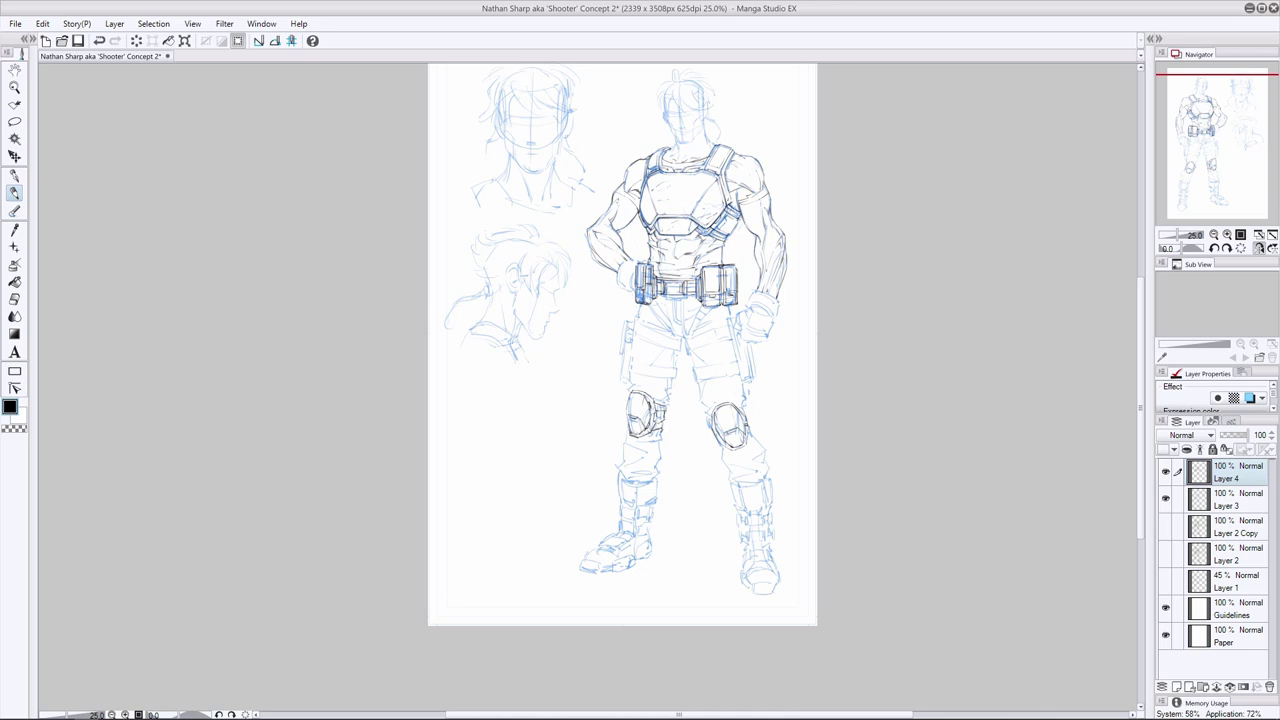
{"action": "left_click", "coordinate": [14, 299]}
{"action": "left_click_drag", "start_coordinate": [664, 412], "coordinate": [648, 436]}
{"action": "key", "text": "ctrl+z"}
{"action": "left_click_drag", "start_coordinate": [744, 440], "coordinate": [721, 401]}
{"action": "key", "text": "p"}
{"action": "mouse_move", "coordinate": [651, 400]}
{"action": "left_mouse_down"}
{"action": "mouse_move", "coordinate": [657, 418]}
{"action": "mouse_move", "coordinate": [666, 408]}
{"action": "mouse_move", "coordinate": [661, 426]}
{"action": "mouse_move", "coordinate": [652, 411]}
{"action": "mouse_move", "coordinate": [663, 411]}
{"action": "mouse_move", "coordinate": [655, 427]}
{"action": "left_mouse_up"}
{"action": "left_click", "coordinate": [14, 299]}
{"action": "left_click", "coordinate": [14, 193]}
{"action": "left_click", "coordinate": [1260, 248]}
{"action": "left_click", "coordinate": [14, 299]}
{"action": "left_click", "coordinate": [14, 193]}
{"action": "key", "text": "ctrl+z"}
{"action": "mouse_move", "coordinate": [463, 425]}
{"action": "left_mouse_down"}
{"action": "mouse_move", "coordinate": [446, 446]}
{"action": "mouse_move", "coordinate": [428, 427]}
{"action": "left_mouse_up"}
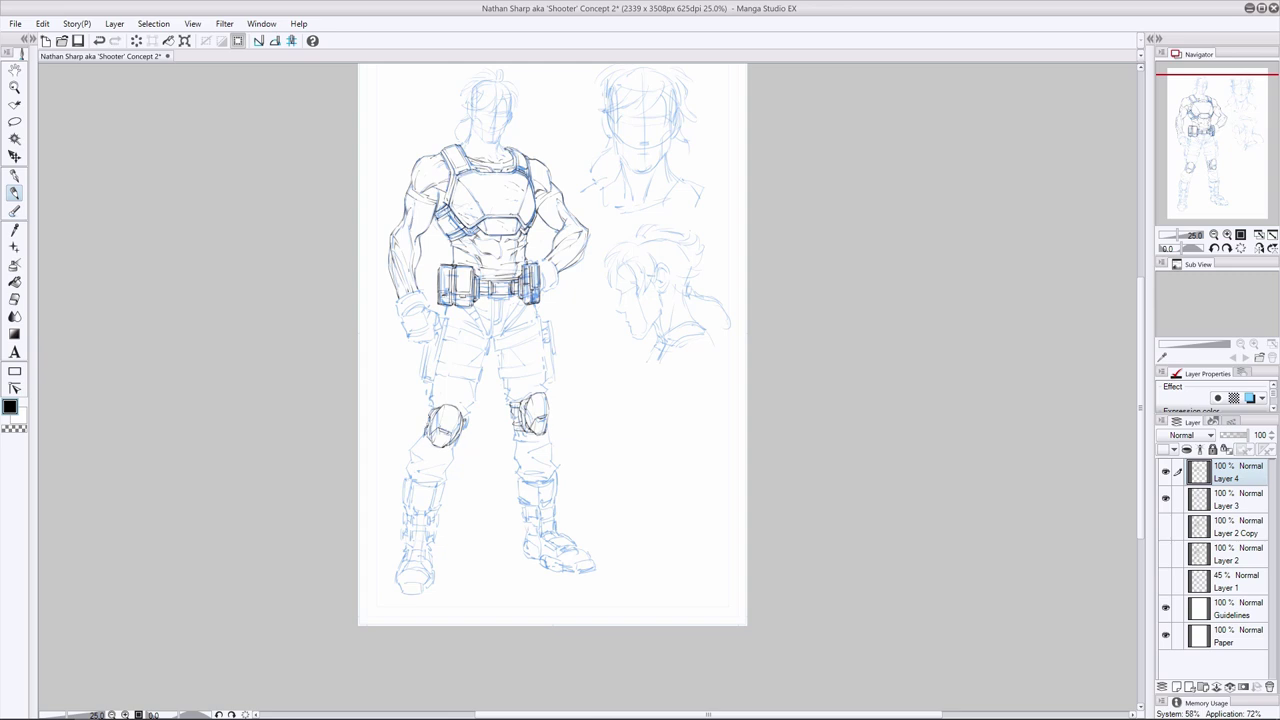
Rework the inner strap of the bent-arm side's knee pad and add a band line across the hanging upper arm
{"action": "key", "text": "e"}
{"action": "left_click_drag", "start_coordinate": [520, 420], "coordinate": [516, 404]}
{"action": "key", "text": "p"}
{"action": "left_click", "coordinate": [14, 299]}
{"action": "left_click", "coordinate": [14, 193]}
{"action": "key", "text": "ctrl+z"}
{"action": "left_click", "coordinate": [14, 299]}
{"action": "left_click", "coordinate": [14, 193]}
{"action": "mouse_move", "coordinate": [515, 403]}
{"action": "left_mouse_down"}
{"action": "mouse_move", "coordinate": [546, 431]}
{"action": "mouse_move", "coordinate": [521, 409]}
{"action": "left_mouse_up"}
{"action": "left_click_drag", "start_coordinate": [416, 200], "coordinate": [435, 207]}
Draw the trousers' crotch outline and groin strap lines below the belt on Layer 4
{"action": "left_click_drag", "start_coordinate": [491, 339], "coordinate": [516, 328]}
{"action": "key", "text": "ctrl+z"}
{"action": "key", "text": "ctrl+z"}
{"action": "left_click", "coordinate": [14, 299]}
{"action": "left_click", "coordinate": [14, 193]}
{"action": "mouse_move", "coordinate": [475, 307]}
{"action": "left_mouse_down"}
{"action": "mouse_move", "coordinate": [495, 338]}
{"action": "mouse_move", "coordinate": [475, 326]}
{"action": "mouse_move", "coordinate": [519, 303]}
{"action": "mouse_move", "coordinate": [499, 301]}
{"action": "mouse_move", "coordinate": [494, 335]}
{"action": "mouse_move", "coordinate": [508, 314]}
{"action": "mouse_move", "coordinate": [495, 335]}
{"action": "left_mouse_up"}
{"action": "left_click", "coordinate": [14, 299]}
{"action": "left_click", "coordinate": [14, 193]}
{"action": "left_click", "coordinate": [14, 299]}
{"action": "left_click", "coordinate": [14, 194]}
{"action": "key", "text": "ctrl+z"}
{"action": "key", "text": "ctrl+z"}
{"action": "key", "text": "ctrl+z"}
{"action": "key", "text": "ctrl+z"}
{"action": "left_click_drag", "start_coordinate": [509, 298], "coordinate": [509, 315]}
{"action": "key", "text": "ctrl+z"}
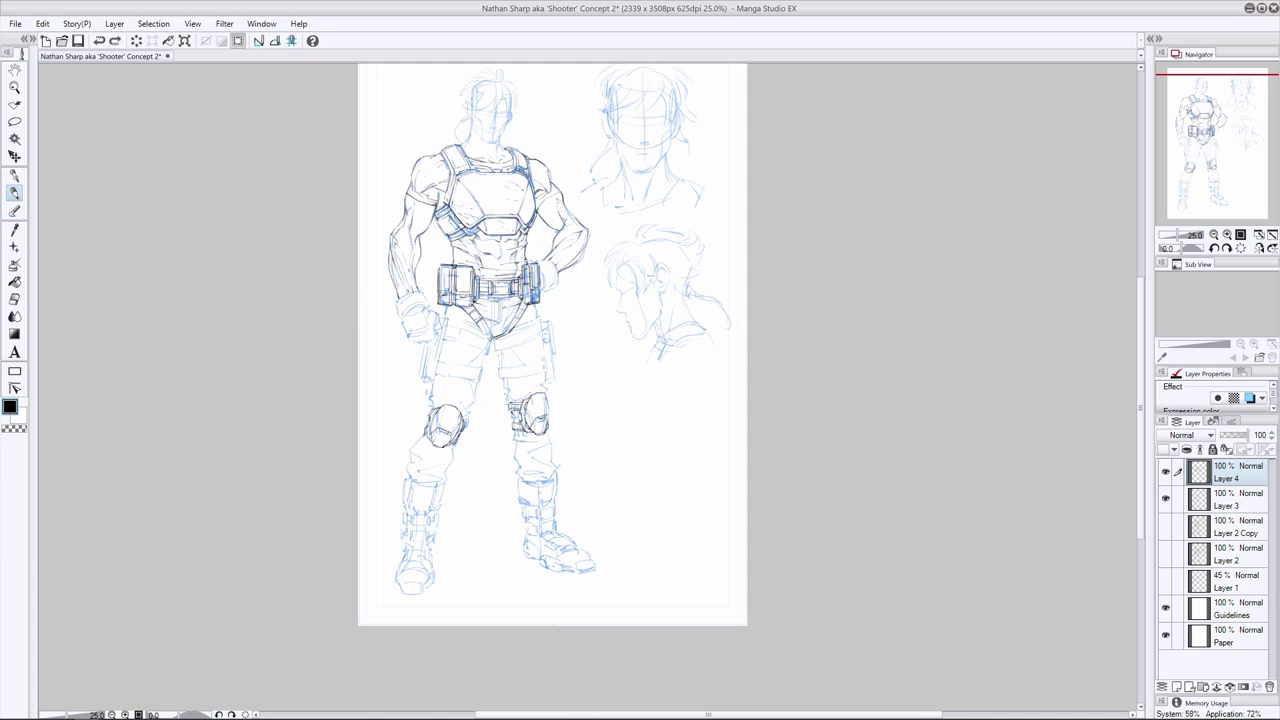
Draw the trouser fly seam and a hip line under the pouch, checking with Layer 3 hidden
{"action": "left_click_drag", "start_coordinate": [496, 295], "coordinate": [495, 335]}
{"action": "key", "text": "ctrl+z"}
{"action": "left_click_drag", "start_coordinate": [501, 319], "coordinate": [499, 330]}
{"action": "left_click_drag", "start_coordinate": [497, 324], "coordinate": [489, 332]}
{"action": "left_click", "coordinate": [1166, 499]}
{"action": "left_click", "coordinate": [1166, 499]}
{"action": "key", "text": "ctrl+z"}
{"action": "left_click_drag", "start_coordinate": [444, 312], "coordinate": [451, 317]}
{"action": "left_click", "coordinate": [1166, 499]}
{"action": "left_click", "coordinate": [1166, 499]}
Try to outline the thigh holster below the belt pouches, next to the hanging hand
{"action": "left_click_drag", "start_coordinate": [448, 342], "coordinate": [442, 362]}
{"action": "key", "text": "ctrl+z"}
{"action": "left_click", "coordinate": [14, 299]}
{"action": "left_click", "coordinate": [14, 193]}
{"action": "left_click_drag", "start_coordinate": [455, 315], "coordinate": [441, 380]}
{"action": "left_click_drag", "start_coordinate": [446, 320], "coordinate": [440, 352]}
{"action": "left_click_drag", "start_coordinate": [441, 340], "coordinate": [432, 384]}
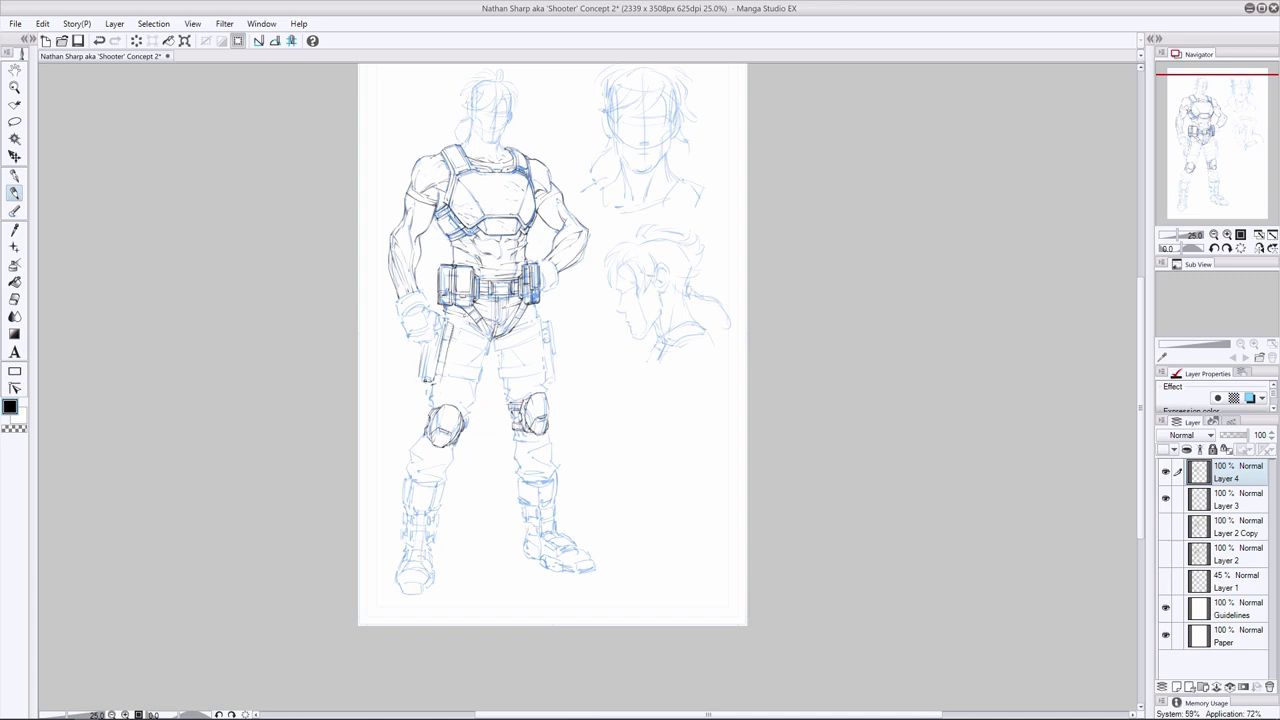
Mirror the view and try to refine the outer edge of the thigh holster
{"action": "left_click", "coordinate": [1259, 247]}
{"action": "left_click_drag", "start_coordinate": [745, 340], "coordinate": [746, 352]}
{"action": "mouse_move", "coordinate": [746, 342]}
{"action": "left_mouse_down"}
{"action": "mouse_move", "coordinate": [745, 384]}
{"action": "mouse_move", "coordinate": [752, 364]}
{"action": "left_mouse_up"}
{"action": "key", "text": "e"}
{"action": "key", "text": "p"}
{"action": "left_click_drag", "start_coordinate": [748, 348], "coordinate": [756, 380]}
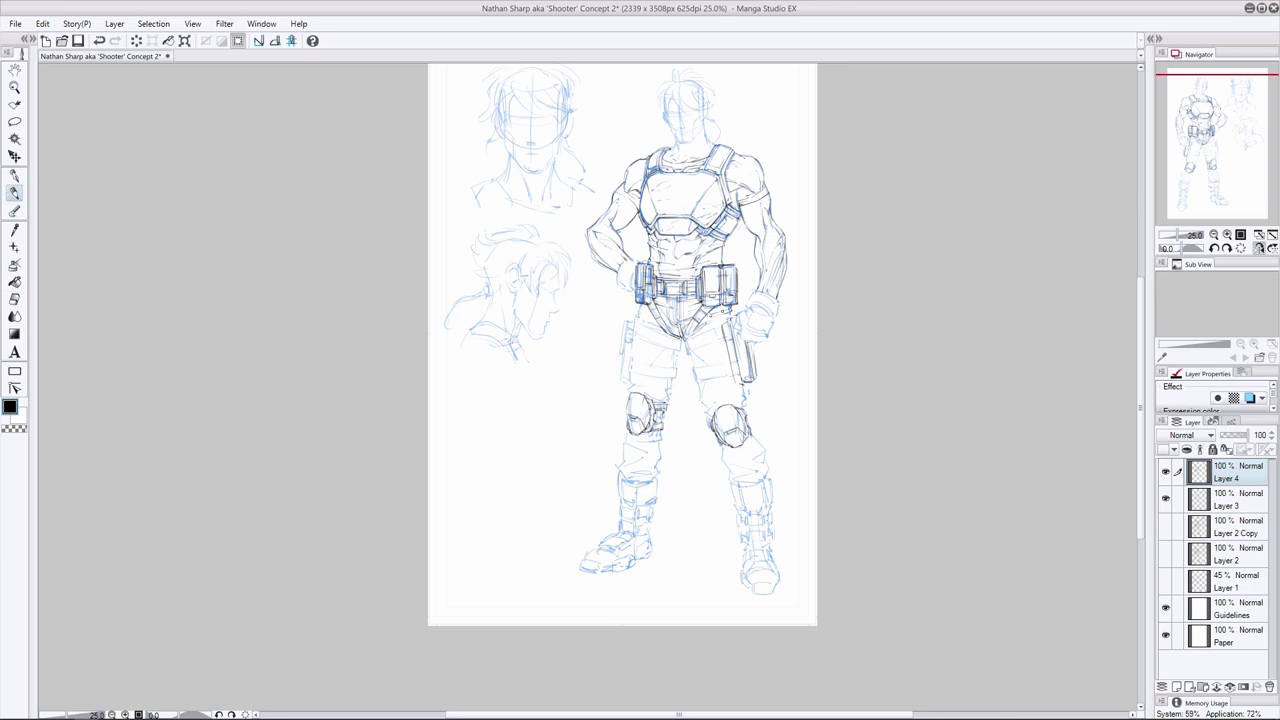
Erase the thigh holster line art and return to the unmirrored view
{"action": "key", "text": "ctrl+z"}
{"action": "key", "text": "e"}
{"action": "left_click_drag", "start_coordinate": [736, 323], "coordinate": [748, 379]}
{"action": "key", "text": "p"}
{"action": "left_click", "coordinate": [1259, 248]}
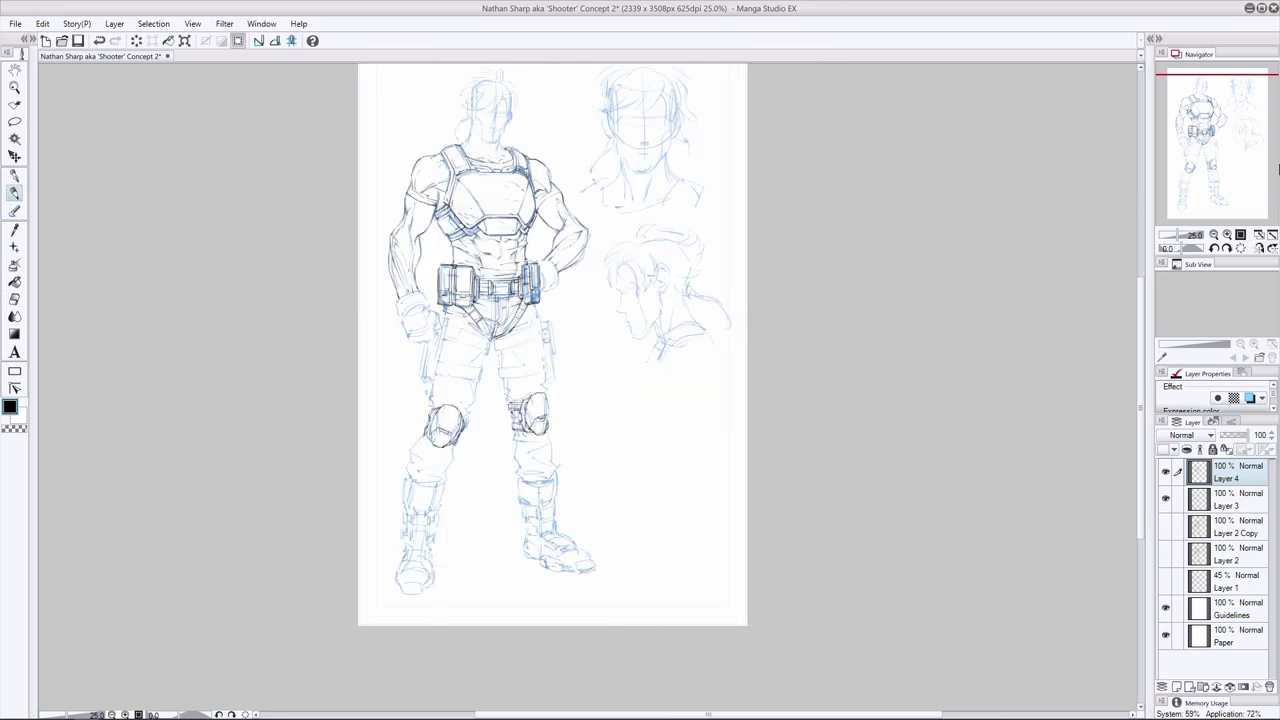
Ink the clenched fist of the hanging hand over the blue sketch, erasing and redrawing its strokes
{"action": "mouse_move", "coordinate": [419, 313]}
{"action": "left_mouse_down"}
{"action": "mouse_move", "coordinate": [406, 335]}
{"action": "mouse_move", "coordinate": [427, 318]}
{"action": "left_mouse_up"}
{"action": "key", "text": "ctrl+z"}
{"action": "key", "text": "e"}
{"action": "key", "text": "p"}
{"action": "mouse_move", "coordinate": [427, 312]}
{"action": "left_mouse_down"}
{"action": "mouse_move", "coordinate": [440, 320]}
{"action": "mouse_move", "coordinate": [425, 347]}
{"action": "mouse_move", "coordinate": [438, 340]}
{"action": "mouse_move", "coordinate": [426, 343]}
{"action": "mouse_move", "coordinate": [425, 306]}
{"action": "mouse_move", "coordinate": [401, 298]}
{"action": "left_mouse_up"}
{"action": "key", "text": "ctrl+z"}
{"action": "key", "text": "ctrl+z"}
{"action": "left_click", "coordinate": [14, 299]}
{"action": "left_click", "coordinate": [18, 195]}
{"action": "left_click", "coordinate": [14, 298]}
{"action": "key", "text": "p"}
{"action": "key", "text": "ctrl+z"}
Ink the glove cuff around the hanging hand's wrist and clean up its lines
{"action": "mouse_move", "coordinate": [411, 294]}
{"action": "left_mouse_down"}
{"action": "mouse_move", "coordinate": [398, 305]}
{"action": "mouse_move", "coordinate": [410, 315]}
{"action": "left_mouse_up"}
{"action": "mouse_move", "coordinate": [407, 308]}
{"action": "left_mouse_down"}
{"action": "mouse_move", "coordinate": [415, 294]}
{"action": "mouse_move", "coordinate": [414, 315]}
{"action": "mouse_move", "coordinate": [425, 303]}
{"action": "mouse_move", "coordinate": [406, 310]}
{"action": "left_mouse_up"}
{"action": "key", "text": "e"}
{"action": "key", "text": "p"}
{"action": "key", "text": "e"}
{"action": "key", "text": "p"}
{"action": "key", "text": "e"}
{"action": "key", "text": "p"}
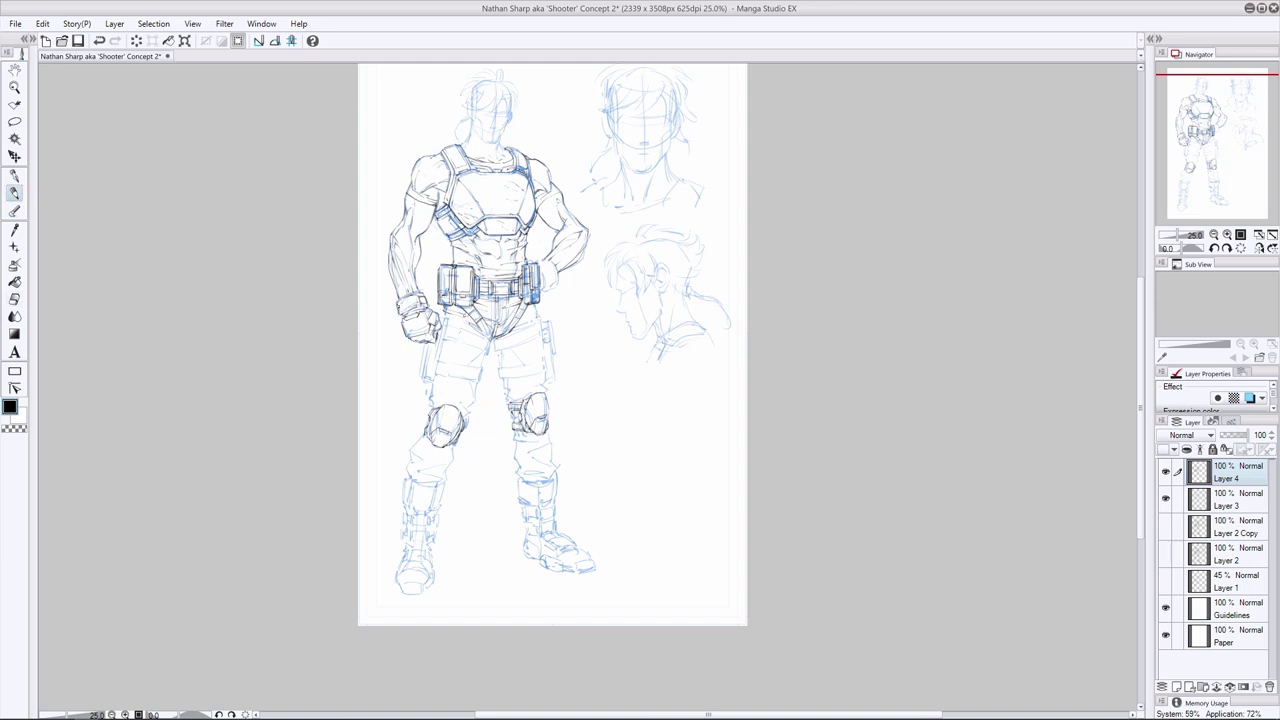
Try to add an abdomen line and rework the hanging hand's glove cuff
{"action": "key", "text": "ctrl+z"}
{"action": "left_click_drag", "start_coordinate": [476, 244], "coordinate": [482, 254]}
{"action": "key", "text": "ctrl+z"}
{"action": "mouse_move", "coordinate": [410, 298]}
{"action": "left_mouse_down"}
{"action": "mouse_move", "coordinate": [433, 337]}
{"action": "mouse_move", "coordinate": [393, 318]}
{"action": "left_mouse_up"}
{"action": "key", "text": "ctrl+z"}
{"action": "key", "text": "ctrl+z"}
Ink the gloved hand resting on the hip, beside the belt pouch
{"action": "left_click", "coordinate": [14, 299]}
{"action": "left_click", "coordinate": [14, 193]}
{"action": "mouse_move", "coordinate": [546, 266]}
{"action": "left_mouse_down"}
{"action": "mouse_move", "coordinate": [540, 286]}
{"action": "mouse_move", "coordinate": [557, 271]}
{"action": "mouse_move", "coordinate": [546, 289]}
{"action": "mouse_move", "coordinate": [543, 258]}
{"action": "left_mouse_up"}
{"action": "left_click_drag", "start_coordinate": [537, 265], "coordinate": [546, 259]}
{"action": "key", "text": "ctrl+z"}
Touch up the hanging hand's glove cuff with Layer 3 hidden and save the drawing
{"action": "left_click", "coordinate": [1165, 498]}
{"action": "key", "text": "ctrl+z"}
{"action": "left_click_drag", "start_coordinate": [398, 294], "coordinate": [397, 303]}
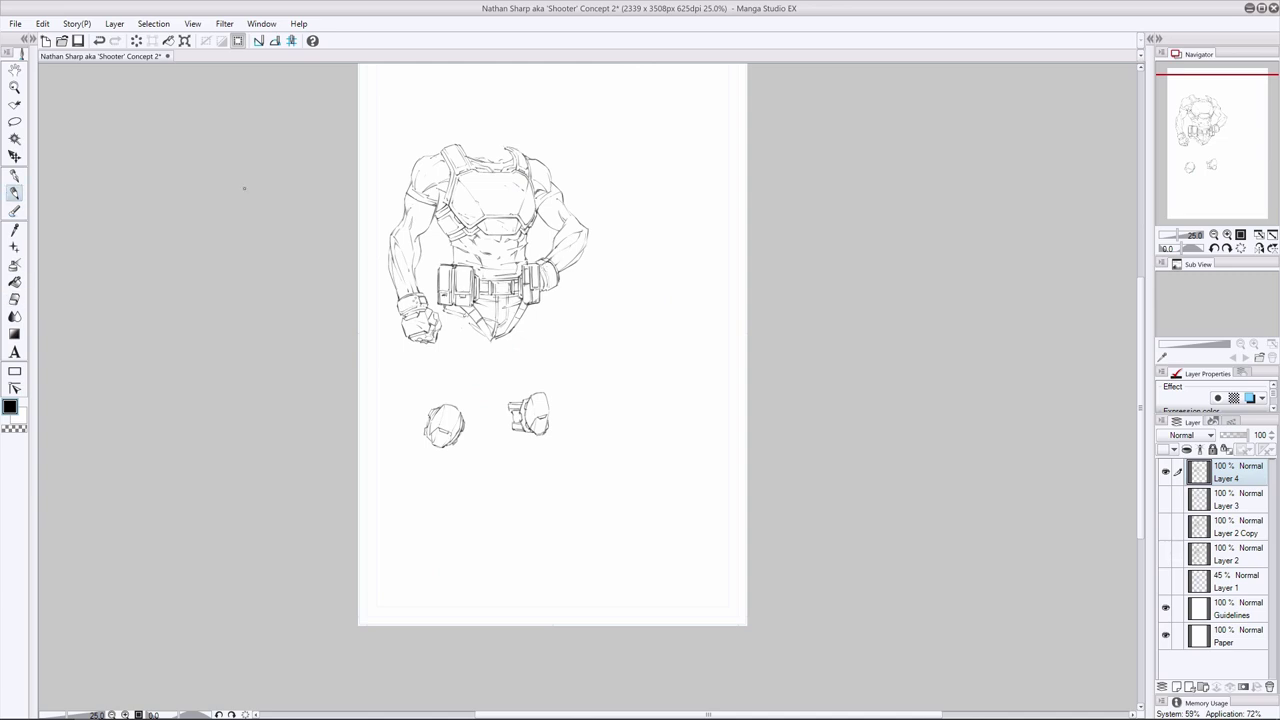
{"action": "key", "text": "ctrl+s"}
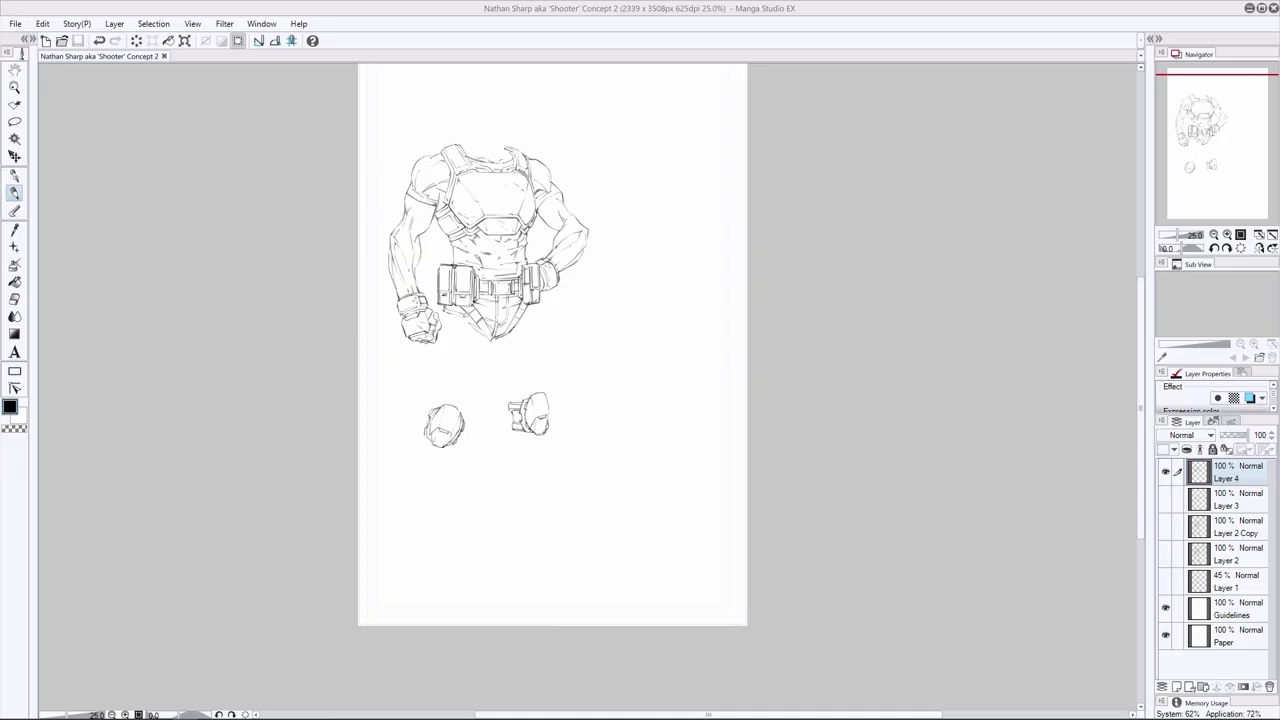
{"action": "left_click", "coordinate": [1165, 498]}
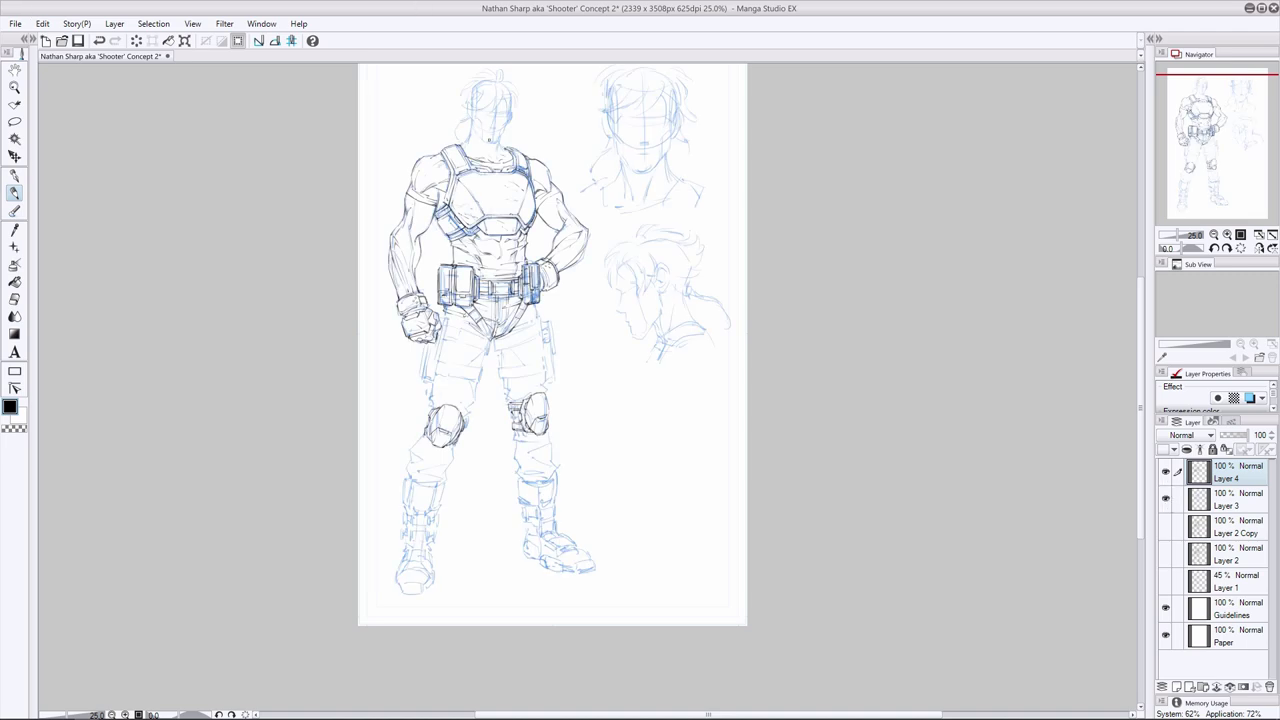
Compare the line art with Layer 1 and Layer 3 toggled, and save the drawing
{"action": "left_click", "coordinate": [1165, 581]}
{"action": "left_click", "coordinate": [14, 298]}
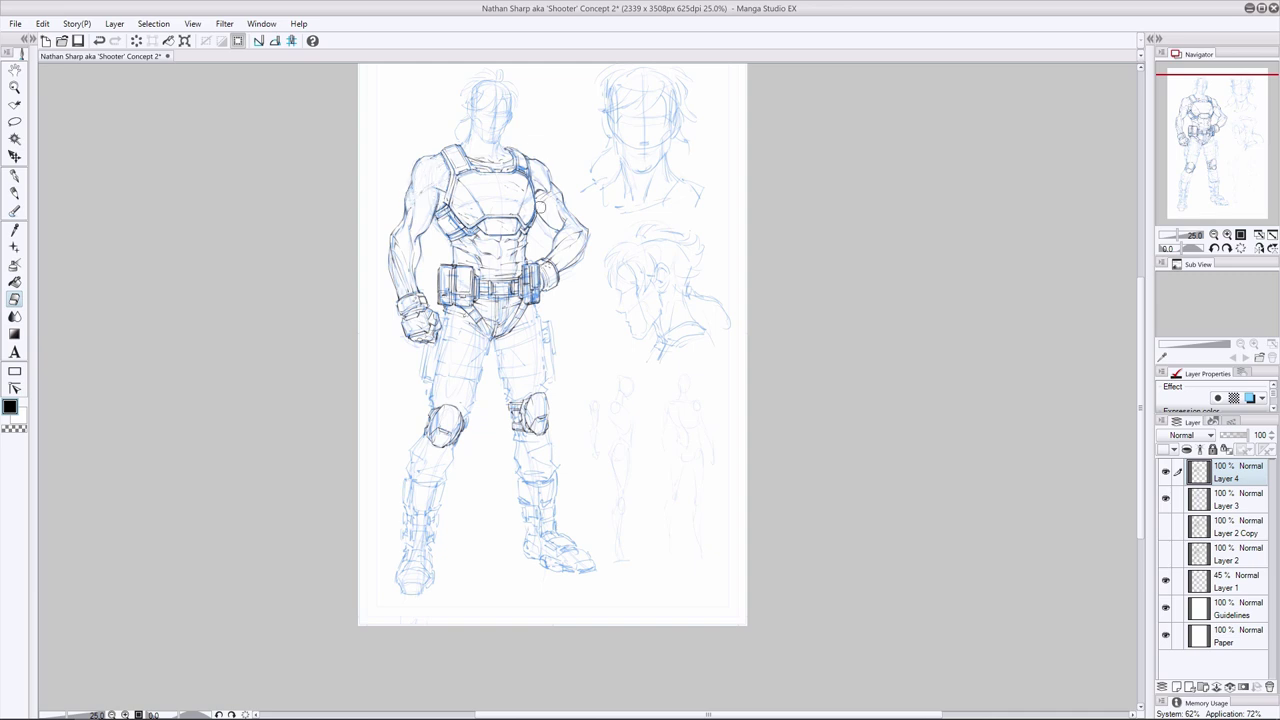
{"action": "key", "text": "p"}
{"action": "left_click", "coordinate": [1165, 498]}
{"action": "left_click", "coordinate": [1165, 498]}
{"action": "left_click", "coordinate": [1165, 580]}
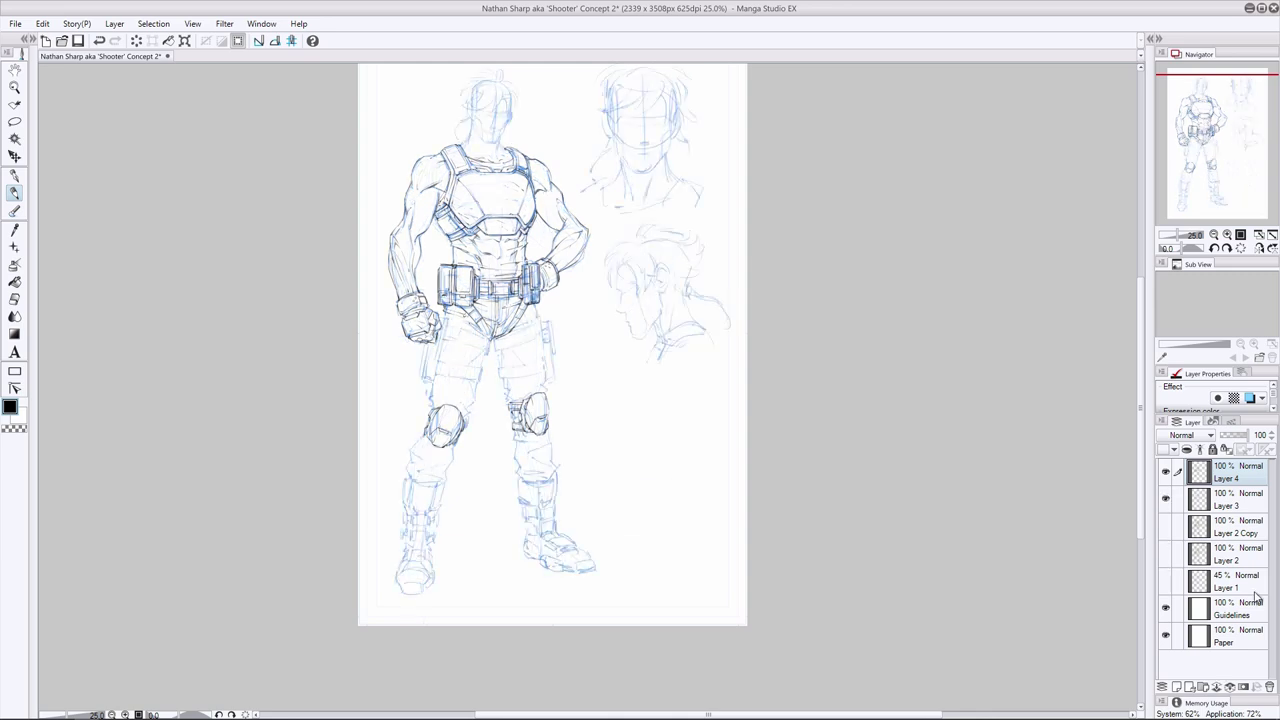
{"action": "key", "text": "ctrl+s"}
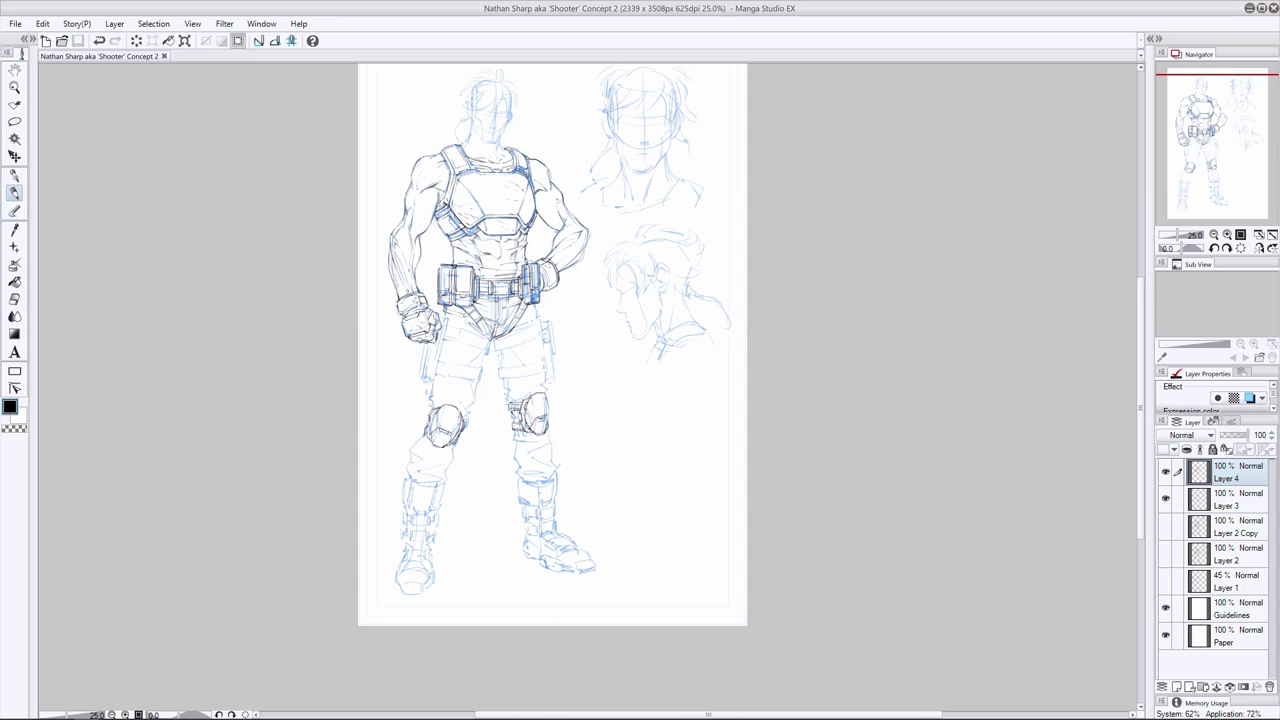
Ink the thigh holster below the belt pouches, next to the hanging hand, with its long inner and outer edges
{"action": "left_click_drag", "start_coordinate": [447, 306], "coordinate": [455, 309]}
{"action": "left_click", "coordinate": [14, 300]}
{"action": "key", "text": "p"}
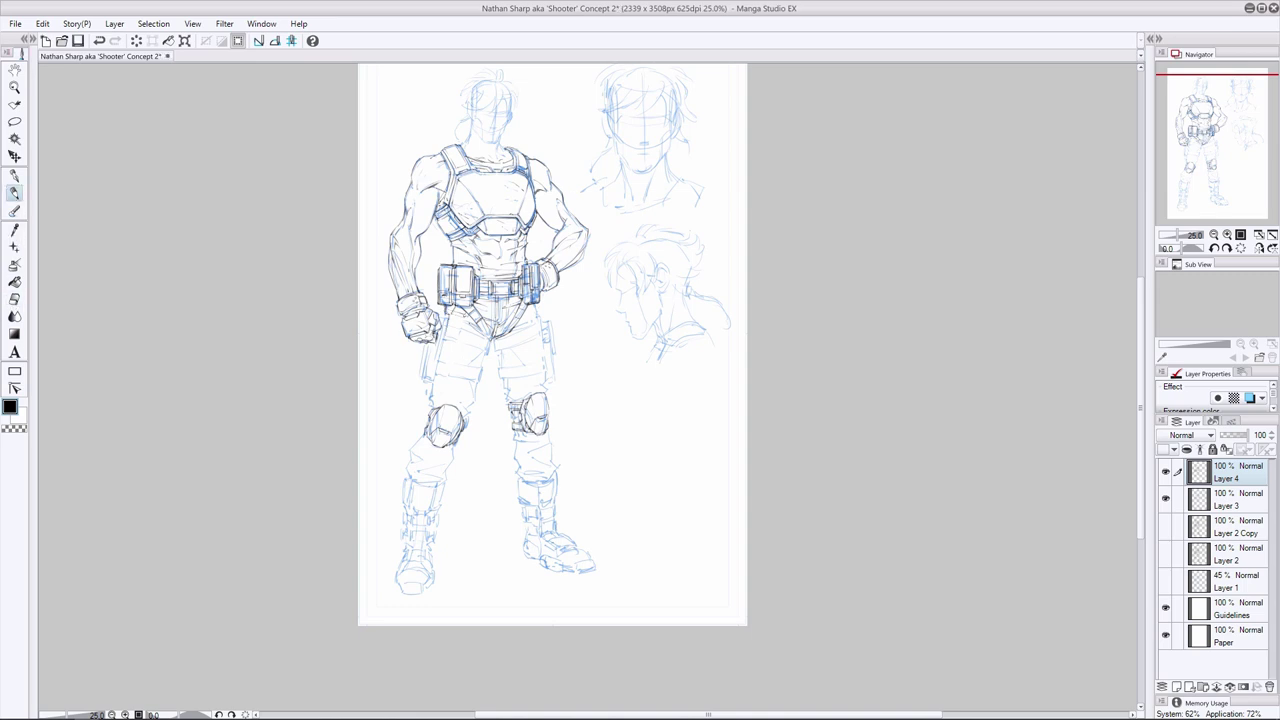
{"action": "key", "text": "ctrl+z"}
{"action": "key", "text": "ctrl+y"}
{"action": "mouse_move", "coordinate": [447, 331]}
{"action": "left_mouse_down"}
{"action": "mouse_move", "coordinate": [434, 381]}
{"action": "mouse_move", "coordinate": [425, 360]}
{"action": "mouse_move", "coordinate": [425, 375]}
{"action": "left_mouse_up"}
{"action": "left_click_drag", "start_coordinate": [445, 327], "coordinate": [433, 379]}
{"action": "left_click_drag", "start_coordinate": [451, 331], "coordinate": [441, 370]}
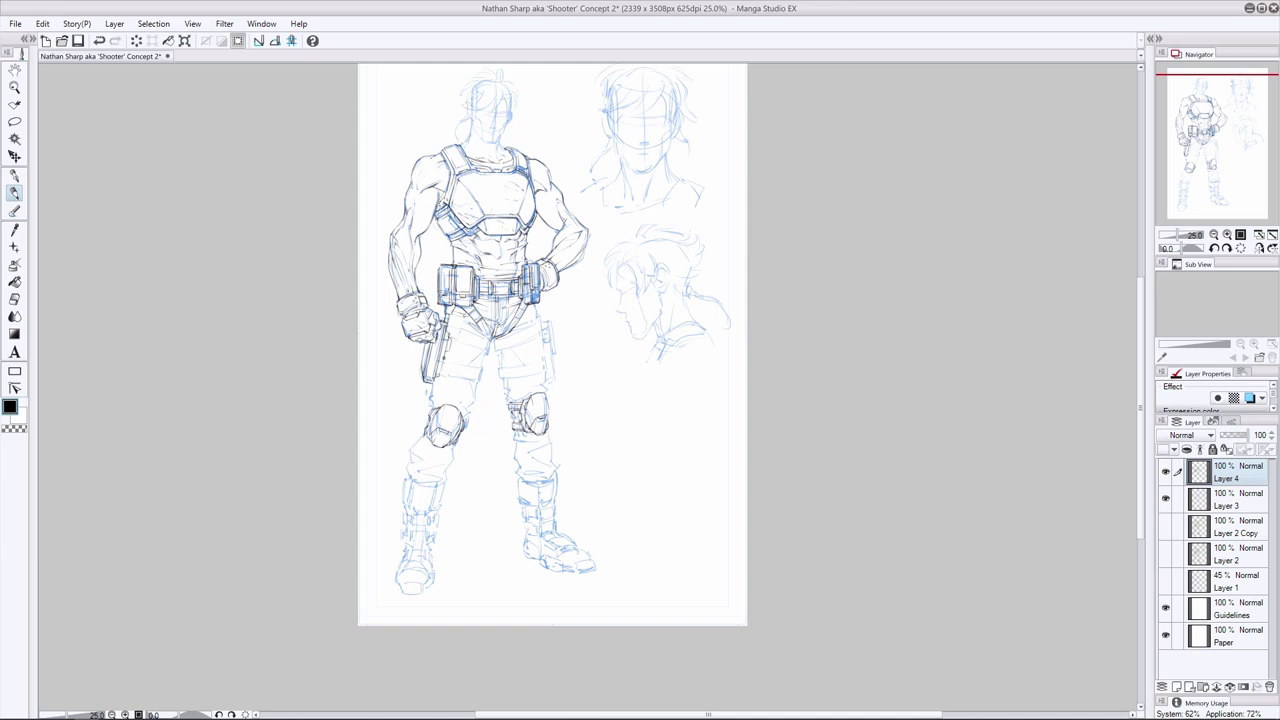
Ink the holster straps across the thigh, working in the mirrored view for the parallel bands
{"action": "mouse_move", "coordinate": [447, 361]}
{"action": "left_mouse_down"}
{"action": "mouse_move", "coordinate": [441, 375]}
{"action": "mouse_move", "coordinate": [481, 359]}
{"action": "left_mouse_up"}
{"action": "key", "text": "h"}
{"action": "left_click_drag", "start_coordinate": [720, 341], "coordinate": [688, 350]}
{"action": "left_click_drag", "start_coordinate": [727, 351], "coordinate": [691, 357]}
{"action": "left_click_drag", "start_coordinate": [730, 363], "coordinate": [695, 369]}
{"action": "left_click_drag", "start_coordinate": [732, 371], "coordinate": [700, 376]}
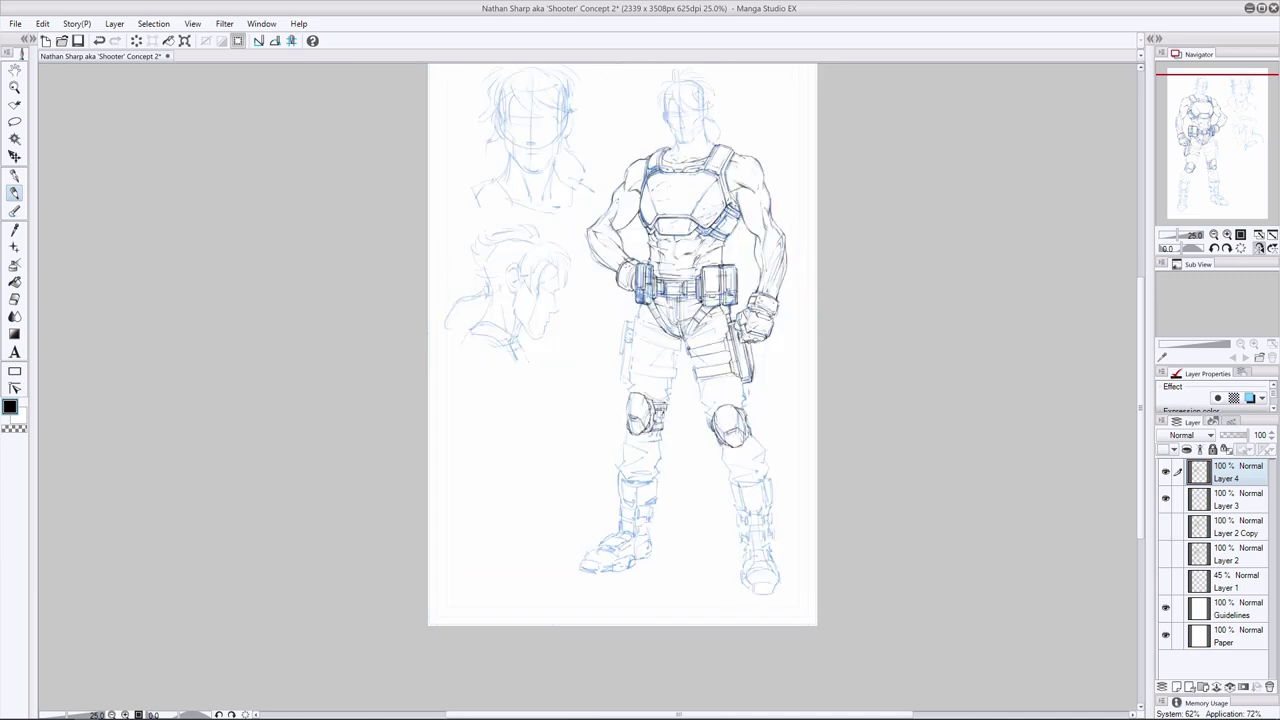
{"action": "key", "text": "h"}
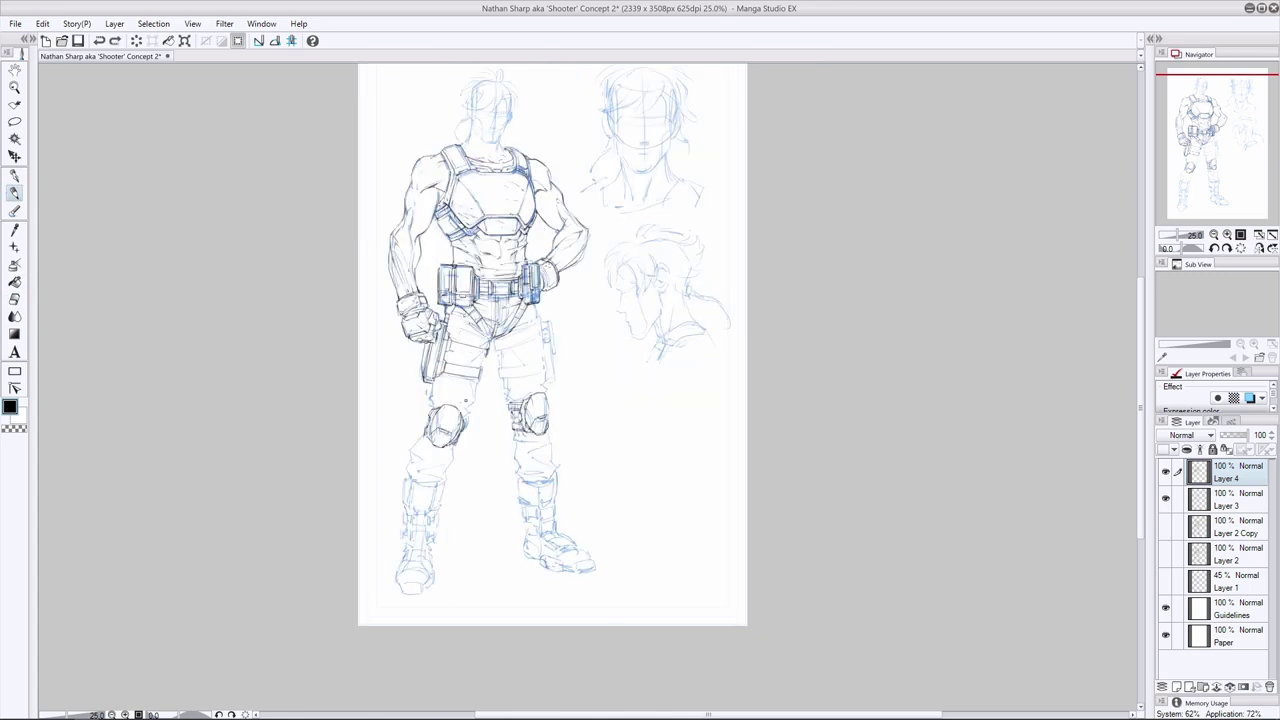
Erase stray strokes at the inner thigh and redraw the upper holster strap
{"action": "key", "text": "e"}
{"action": "left_click_drag", "start_coordinate": [486, 354], "coordinate": [464, 346]}
{"action": "mouse_move", "coordinate": [464, 346]}
{"action": "left_mouse_down"}
{"action": "mouse_move", "coordinate": [450, 344]}
{"action": "mouse_move", "coordinate": [447, 368]}
{"action": "mouse_move", "coordinate": [483, 355]}
{"action": "left_mouse_up"}
{"action": "key", "text": "p"}
{"action": "mouse_move", "coordinate": [450, 341]}
{"action": "left_mouse_down"}
{"action": "mouse_move", "coordinate": [465, 344]}
{"action": "mouse_move", "coordinate": [444, 371]}
{"action": "mouse_move", "coordinate": [479, 380]}
{"action": "mouse_move", "coordinate": [483, 349]}
{"action": "mouse_move", "coordinate": [459, 339]}
{"action": "left_mouse_up"}
{"action": "left_click", "coordinate": [14, 299]}
{"action": "left_click", "coordinate": [14, 193]}
{"action": "key", "text": "e"}
{"action": "key", "text": "p"}
Refine the holster's edges beside the straps and check the figure in the mirrored view
{"action": "left_click_drag", "start_coordinate": [445, 361], "coordinate": [440, 376]}
{"action": "left_click_drag", "start_coordinate": [450, 327], "coordinate": [438, 371]}
{"action": "left_click", "coordinate": [1259, 247]}
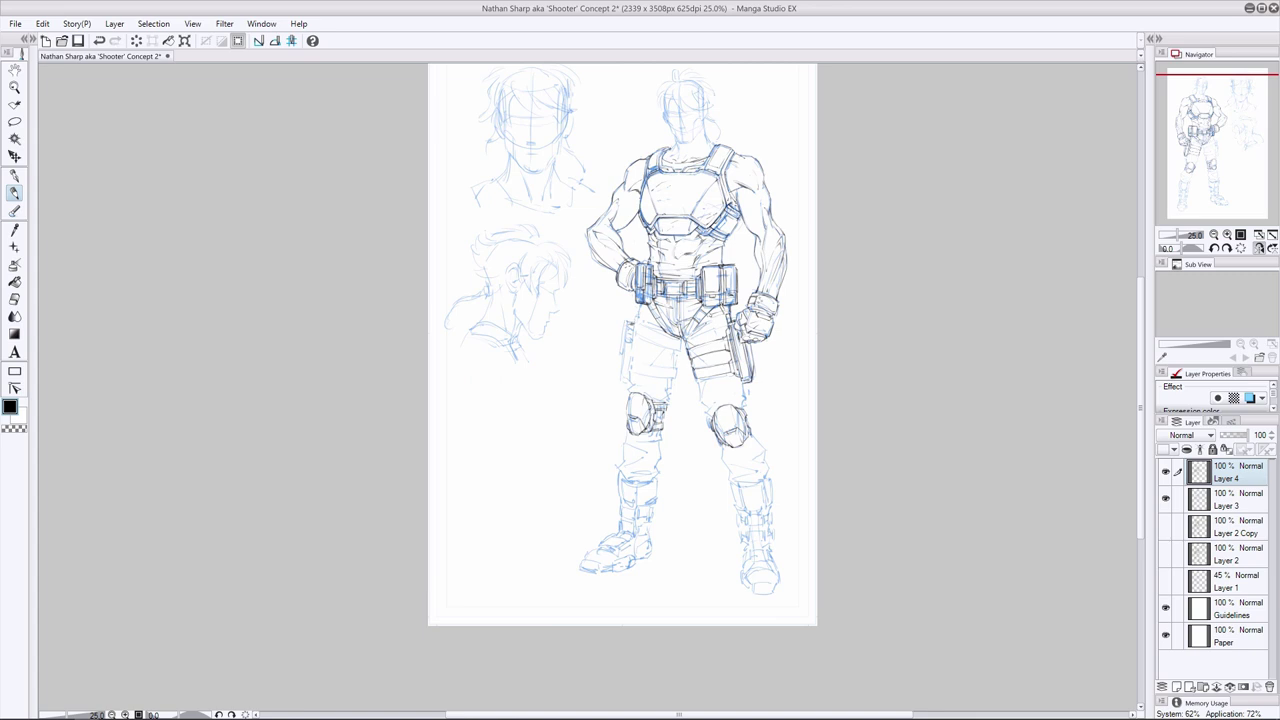
{"action": "left_click", "coordinate": [1259, 247]}
{"action": "key", "text": "e"}
{"action": "key", "text": "p"}
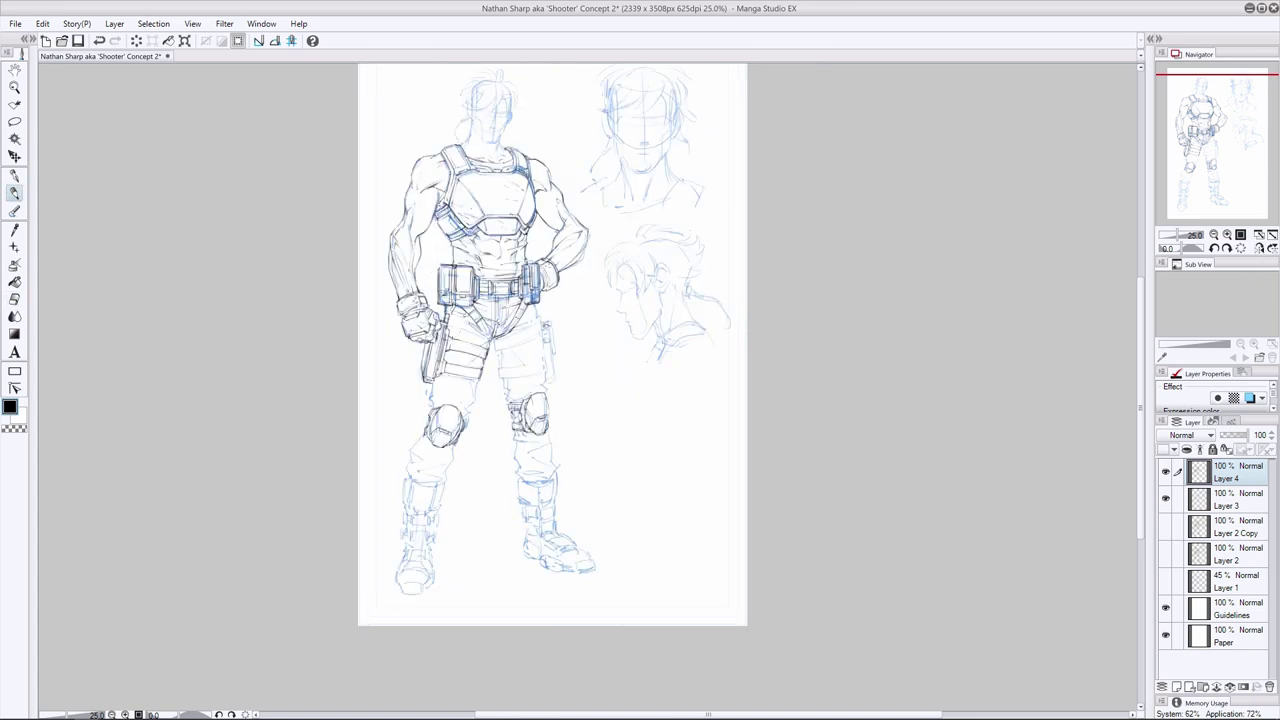
Try to outline the narrow pouch on the outer side of the other thigh
{"action": "left_click_drag", "start_coordinate": [547, 325], "coordinate": [551, 383]}
{"action": "key", "text": "ctrl+z"}
{"action": "left_click_drag", "start_coordinate": [548, 326], "coordinate": [554, 358]}
{"action": "key", "text": "ctrl+z"}
{"action": "left_click_drag", "start_coordinate": [541, 322], "coordinate": [546, 360]}
{"action": "key", "text": "ctrl+z"}
Ink the narrow pouch on the outer side of the other thigh and clean up its edges
{"action": "key", "text": "e"}
{"action": "key", "text": "p"}
{"action": "left_click_drag", "start_coordinate": [542, 328], "coordinate": [551, 380]}
{"action": "key", "text": "e"}
{"action": "key", "text": "p"}
{"action": "key", "text": "e"}
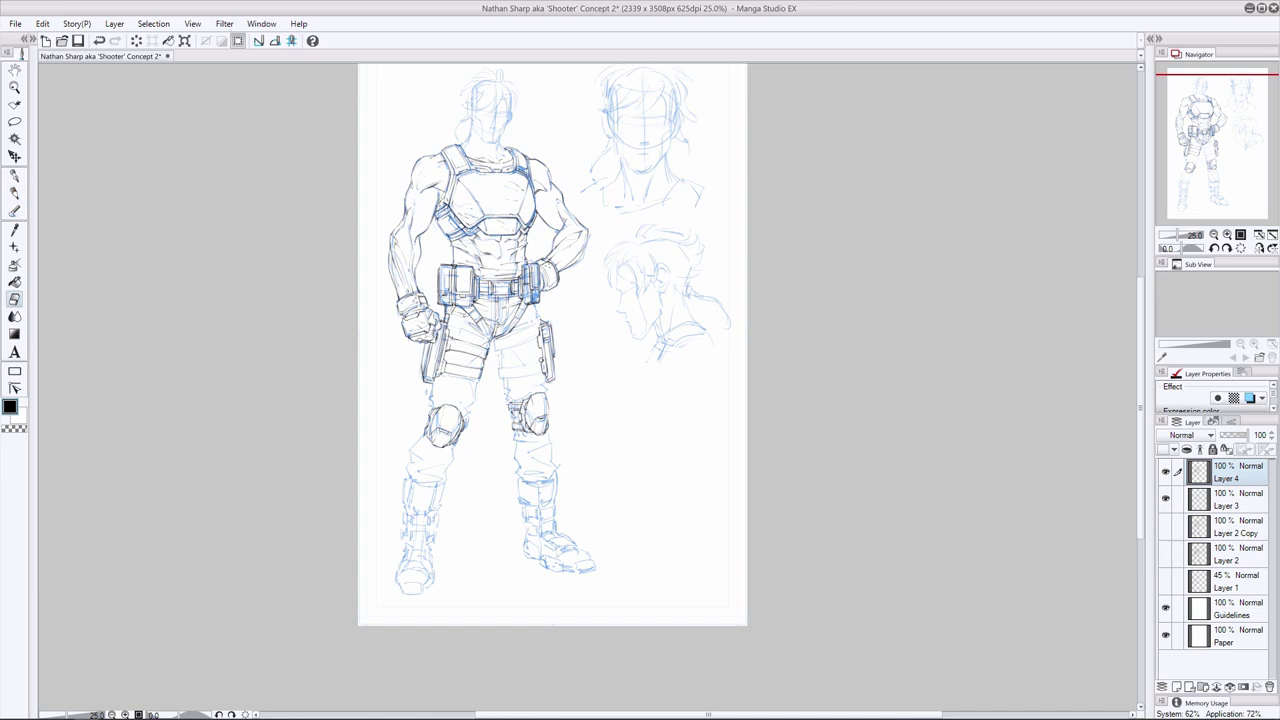
{"action": "key", "text": "p"}
{"action": "key", "text": "e"}
{"action": "key", "text": "p"}
Ink the straps across the other thigh and the trouser edges above its knee pad
{"action": "mouse_move", "coordinate": [510, 346]}
{"action": "left_mouse_down"}
{"action": "mouse_move", "coordinate": [532, 340]}
{"action": "mouse_move", "coordinate": [501, 368]}
{"action": "mouse_move", "coordinate": [524, 376]}
{"action": "mouse_move", "coordinate": [492, 347]}
{"action": "mouse_move", "coordinate": [500, 391]}
{"action": "left_mouse_up"}
{"action": "key", "text": "ctrl+z"}
{"action": "key", "text": "e"}
{"action": "key", "text": "p"}
{"action": "key", "text": "ctrl+z"}
{"action": "mouse_move", "coordinate": [546, 382]}
{"action": "left_mouse_down"}
{"action": "mouse_move", "coordinate": [547, 394]}
{"action": "mouse_move", "coordinate": [503, 395]}
{"action": "left_mouse_up"}
{"action": "key", "text": "ctrl+z"}
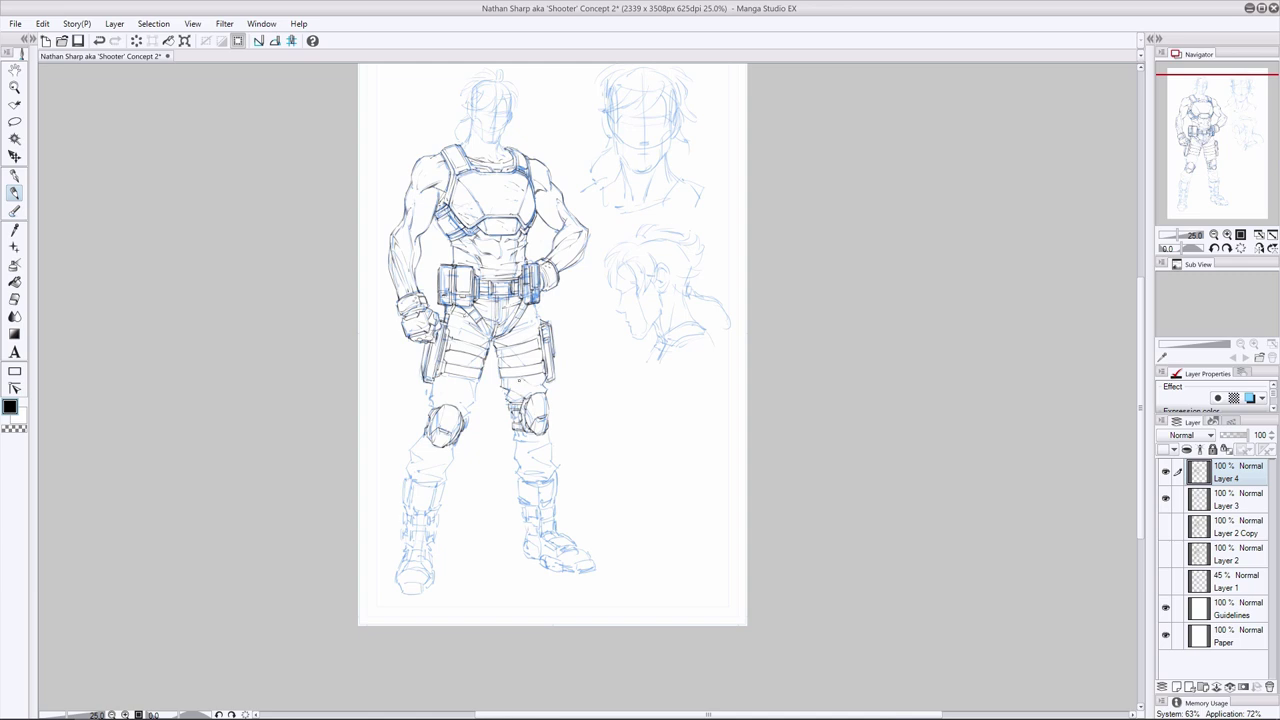
Compare the latest strokes near the hip pouch by undoing and redoing them, and show Layer 1 as a guide
{"action": "mouse_move", "coordinate": [534, 303]}
{"action": "left_mouse_down"}
{"action": "mouse_move", "coordinate": [542, 325]}
{"action": "mouse_move", "coordinate": [538, 315]}
{"action": "left_mouse_up"}
{"action": "key", "text": "ctrl+z"}
{"action": "key", "text": "ctrl+z"}
{"action": "key", "text": "ctrl+y"}
{"action": "key", "text": "ctrl+z"}
{"action": "key", "text": "ctrl+y"}
{"action": "key", "text": "ctrl+z"}
{"action": "key", "text": "ctrl+y"}
{"action": "left_click", "coordinate": [1166, 499]}
{"action": "left_click", "coordinate": [1166, 499]}
{"action": "left_click", "coordinate": [1165, 580]}
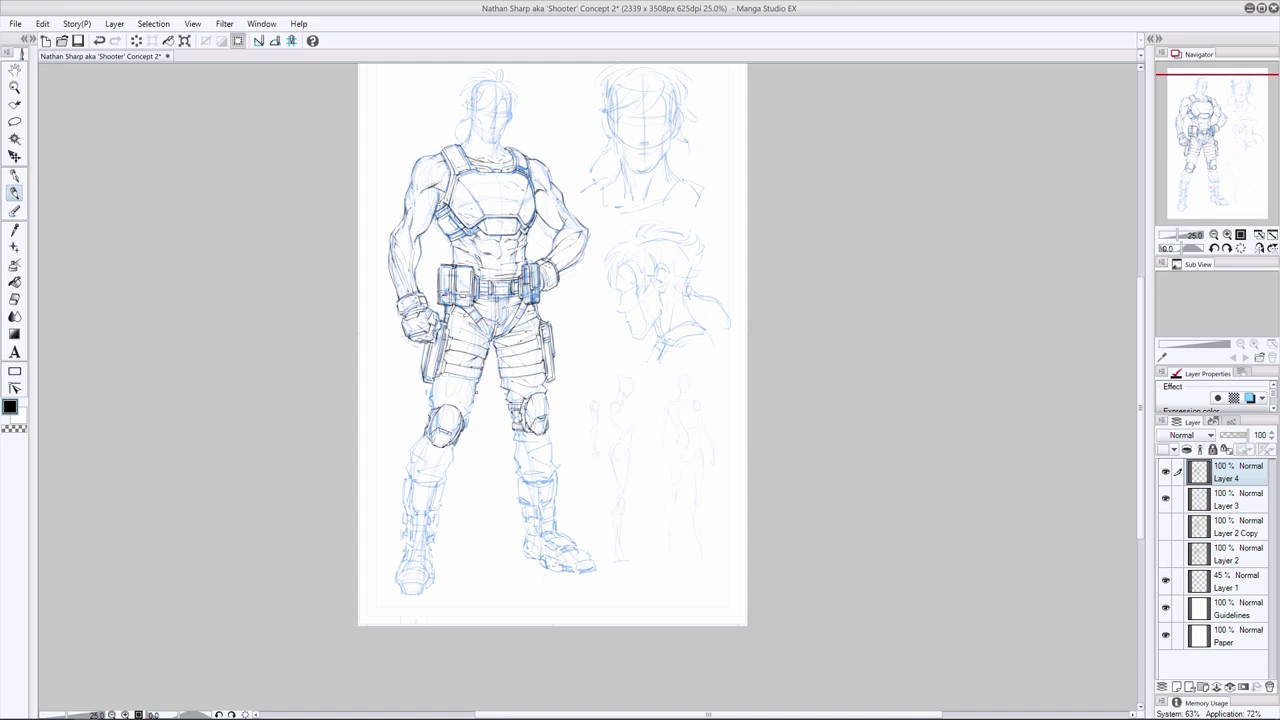
Try trouser fold lines above the holster-side knee pad and on the upper thigh, comparing against Layer 1
{"action": "key", "text": "ctrl+z"}
{"action": "mouse_move", "coordinate": [472, 403]}
{"action": "left_mouse_down"}
{"action": "mouse_move", "coordinate": [468, 415]}
{"action": "mouse_move", "coordinate": [436, 397]}
{"action": "left_mouse_up"}
{"action": "key", "text": "ctrl+z"}
{"action": "key", "text": "ctrl+z"}
{"action": "left_click", "coordinate": [1165, 580]}
{"action": "left_click", "coordinate": [1165, 580]}
{"action": "left_click_drag", "start_coordinate": [449, 328], "coordinate": [467, 333]}
{"action": "key", "text": "ctrl+z"}
{"action": "left_click", "coordinate": [1165, 580]}
{"action": "left_click", "coordinate": [1165, 580]}
Ink the trouser folds between the holster straps and the knee pad, checking against Layer 1, Layer 2 Copy and Layer 3
{"action": "mouse_move", "coordinate": [479, 383]}
{"action": "left_mouse_down"}
{"action": "mouse_move", "coordinate": [457, 391]}
{"action": "mouse_move", "coordinate": [449, 377]}
{"action": "left_mouse_up"}
{"action": "left_click", "coordinate": [1165, 580]}
{"action": "left_click", "coordinate": [1165, 498]}
{"action": "left_click", "coordinate": [14, 299]}
{"action": "left_click", "coordinate": [14, 193]}
{"action": "left_click", "coordinate": [1166, 526]}
{"action": "left_click", "coordinate": [1166, 526]}
{"action": "left_click", "coordinate": [1165, 498]}
{"action": "left_click", "coordinate": [1165, 580]}
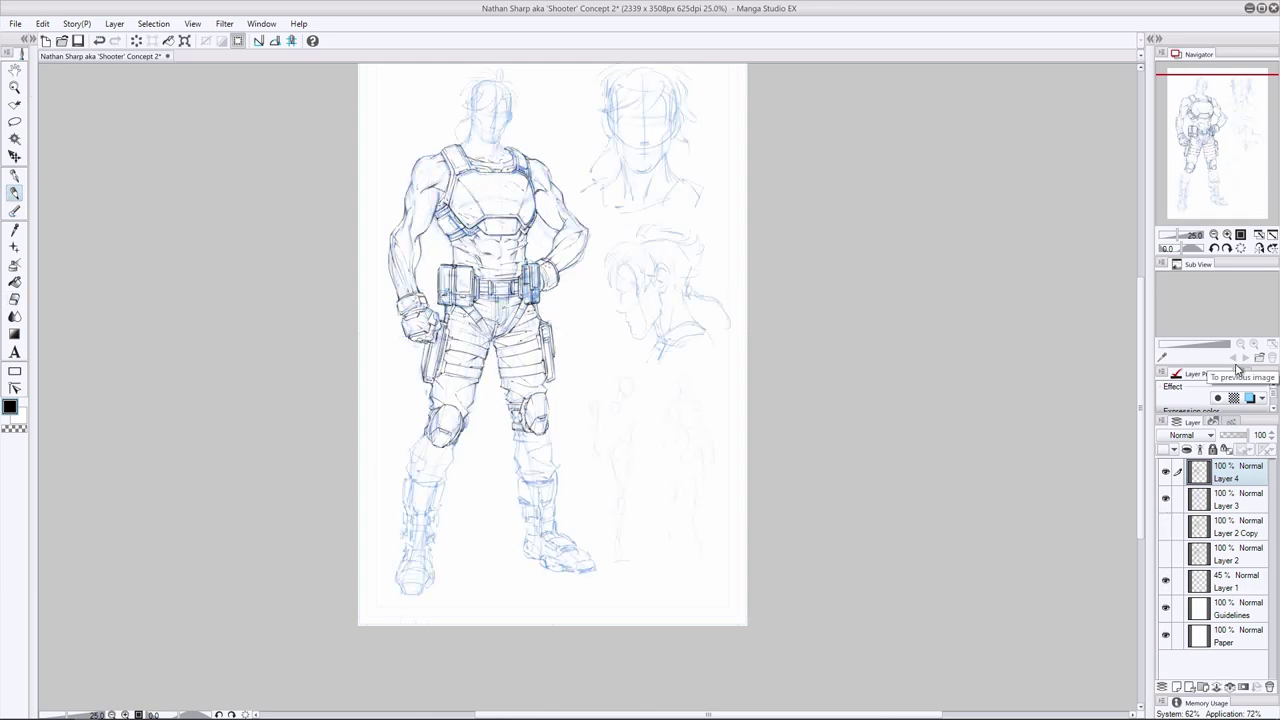
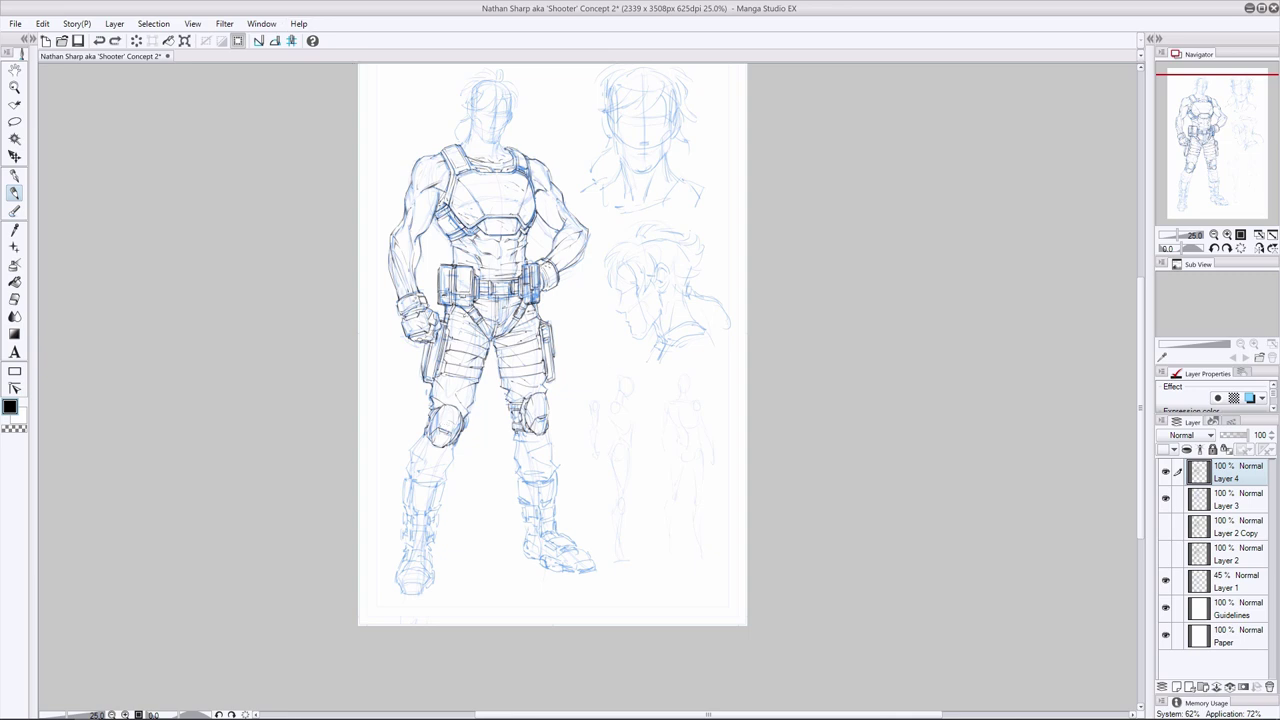
Ink both lower trouser legs from the knee pads down to the boot tops
{"action": "left_click_drag", "start_coordinate": [516, 462], "coordinate": [524, 481]}
{"action": "left_click_drag", "start_coordinate": [549, 437], "coordinate": [553, 477]}
{"action": "mouse_move", "coordinate": [420, 439]}
{"action": "left_mouse_down"}
{"action": "mouse_move", "coordinate": [406, 478]}
{"action": "mouse_move", "coordinate": [447, 475]}
{"action": "mouse_move", "coordinate": [442, 488]}
{"action": "mouse_move", "coordinate": [419, 486]}
{"action": "left_mouse_up"}
{"action": "key", "text": "e"}
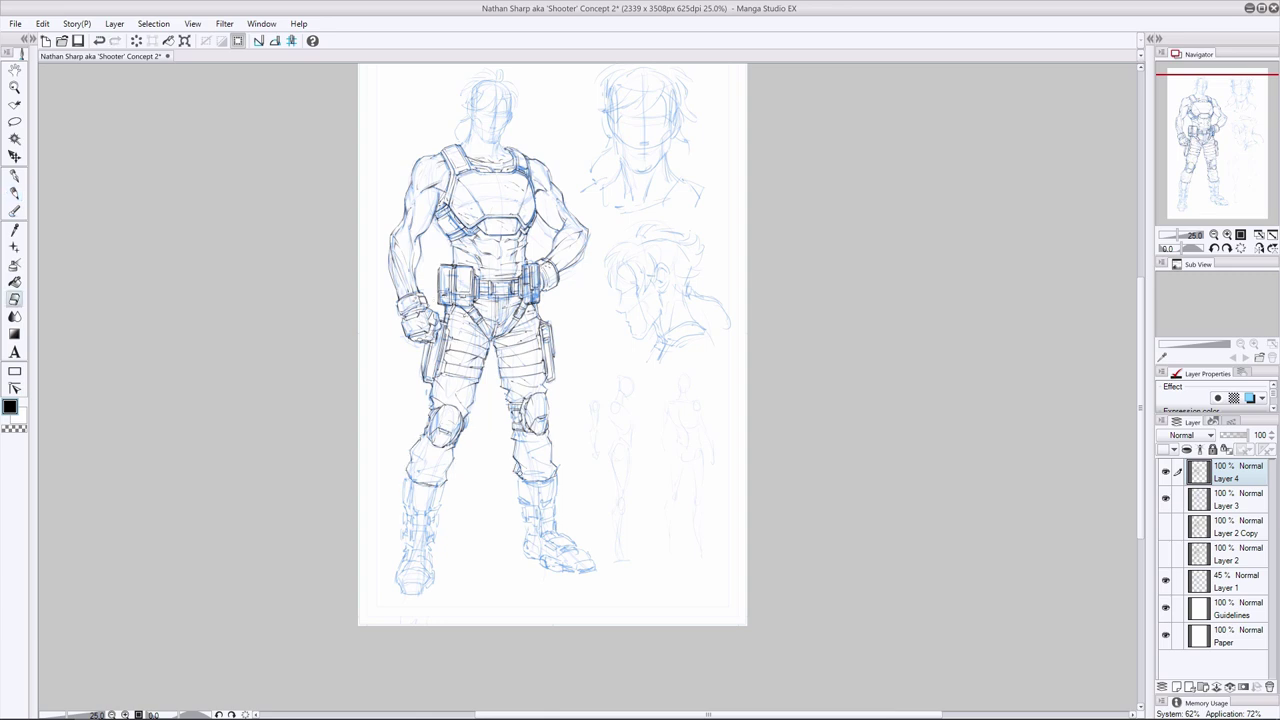
{"action": "left_click", "coordinate": [1166, 498]}
{"action": "left_click", "coordinate": [1166, 498]}
Redraw the outer fold at the bottom of the holster-side trouser leg
{"action": "key", "text": "ctrl+z"}
{"action": "key", "text": "p"}
{"action": "left_click_drag", "start_coordinate": [413, 461], "coordinate": [402, 470]}
{"action": "key", "text": "e"}
{"action": "key", "text": "p"}
Try to add fold and hem lines to the holster-side trouser leg below the knee pad
{"action": "mouse_move", "coordinate": [419, 439]}
{"action": "left_mouse_down"}
{"action": "mouse_move", "coordinate": [435, 451]}
{"action": "mouse_move", "coordinate": [432, 482]}
{"action": "left_mouse_up"}
{"action": "key", "text": "ctrl+z"}
{"action": "left_click_drag", "start_coordinate": [1166, 498], "coordinate": [1169, 580]}
{"action": "left_click", "coordinate": [1166, 580]}
{"action": "left_click", "coordinate": [1166, 498]}
{"action": "left_click_drag", "start_coordinate": [412, 479], "coordinate": [440, 482]}
{"action": "key", "text": "ctrl+z"}
Check the lower-leg line art with Layer 1 and Layer 3 hidden and shown
{"action": "key", "text": "e"}
{"action": "key", "text": "p"}
{"action": "left_click", "coordinate": [1166, 580]}
{"action": "left_click", "coordinate": [1225, 500]}
{"action": "left_click", "coordinate": [1166, 499]}
{"action": "left_click", "coordinate": [1166, 499]}
{"action": "left_click", "coordinate": [1167, 580]}
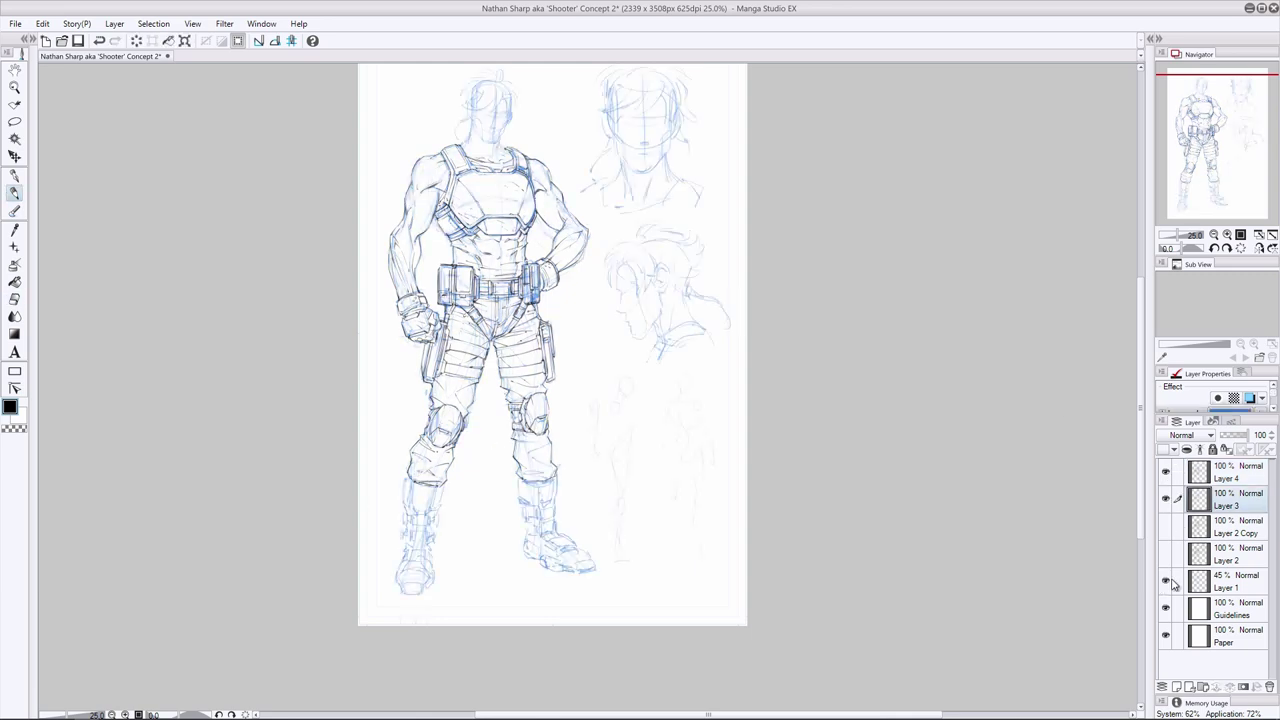
Ink trouser folds below the other leg's knee pad on Layer 4, and hide Layer 1 and Layer 3
{"action": "left_click", "coordinate": [1225, 473]}
{"action": "left_click_drag", "start_coordinate": [513, 439], "coordinate": [535, 441]}
{"action": "mouse_move", "coordinate": [527, 445]}
{"action": "left_mouse_down"}
{"action": "mouse_move", "coordinate": [549, 453]}
{"action": "mouse_move", "coordinate": [541, 477]}
{"action": "left_mouse_up"}
{"action": "left_click", "coordinate": [1166, 580]}
{"action": "left_click", "coordinate": [1166, 498]}
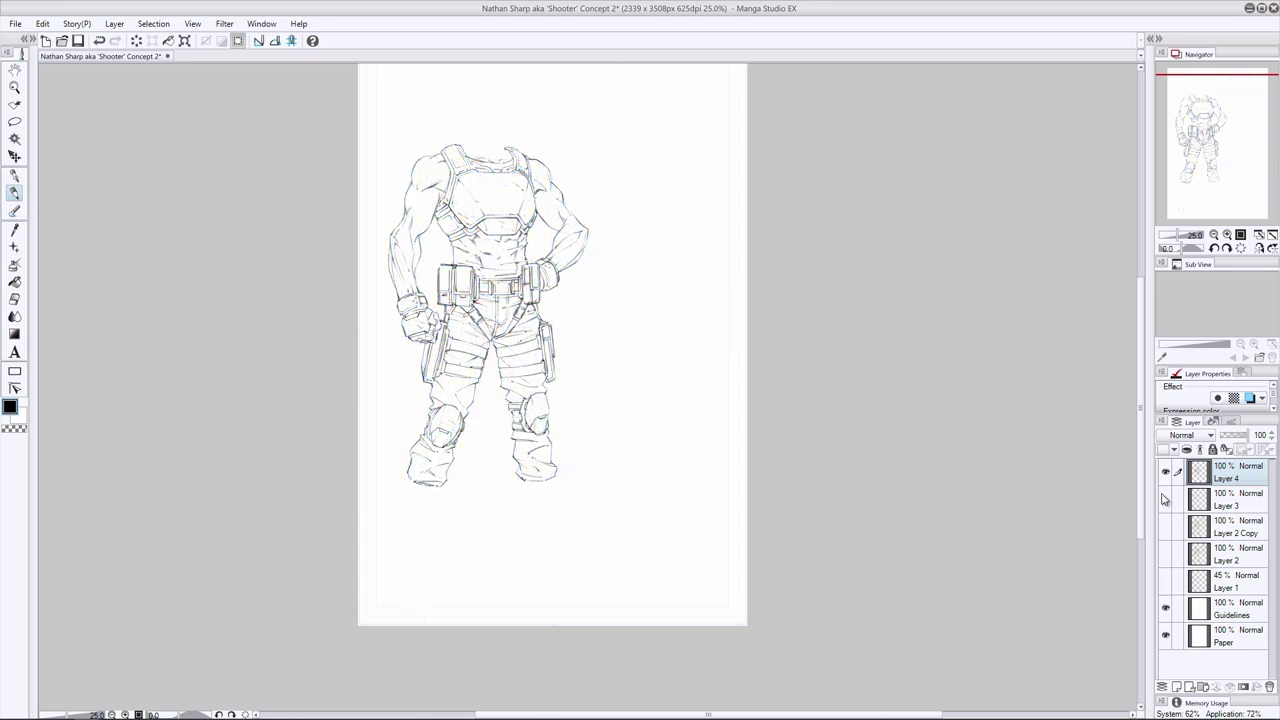
Show Layer 3 and Layer 1, and touch up the trouser hem above the front-facing boot on Layer 4
{"action": "left_click", "coordinate": [1166, 498]}
{"action": "left_click", "coordinate": [1166, 580]}
{"action": "key", "text": "ctrl+z"}
{"action": "mouse_move", "coordinate": [436, 487]}
{"action": "left_mouse_down"}
{"action": "mouse_move", "coordinate": [430, 499]}
{"action": "mouse_move", "coordinate": [428, 488]}
{"action": "left_mouse_up"}
{"action": "key", "text": "ctrl+z"}
{"action": "key", "text": "e"}
{"action": "key", "text": "p"}
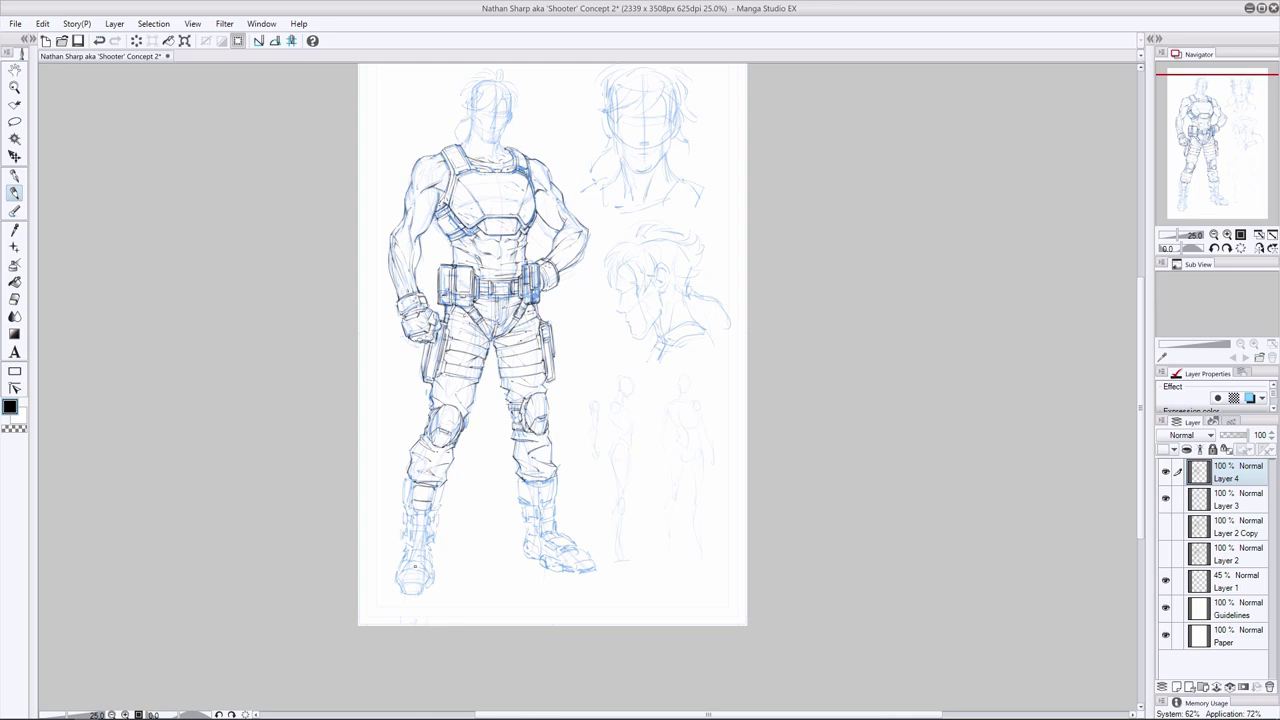
Ink the top edge of the front-facing boot's cuff, stepping back and forth through the strokes to keep the good ones
{"action": "mouse_move", "coordinate": [403, 482]}
{"action": "left_mouse_down"}
{"action": "mouse_move", "coordinate": [414, 479]}
{"action": "mouse_move", "coordinate": [403, 499]}
{"action": "mouse_move", "coordinate": [441, 500]}
{"action": "left_mouse_up"}
{"action": "key", "text": "ctrl+z"}
{"action": "key", "text": "ctrl+z"}
{"action": "key", "text": "ctrl+z"}
{"action": "key", "text": "ctrl+z"}
{"action": "key", "text": "ctrl+z"}
{"action": "key", "text": "ctrl+z"}
{"action": "key", "text": "ctrl+z"}
{"action": "key", "text": "ctrl+z"}
{"action": "key", "text": "ctrl+z"}
{"action": "key", "text": "ctrl+y"}
{"action": "key", "text": "ctrl+y"}
{"action": "key", "text": "ctrl+y"}
{"action": "key", "text": "ctrl+y"}
Ink the shin plate and cuff lines running down the front-facing boot's shaft
{"action": "left_click_drag", "start_coordinate": [411, 524], "coordinate": [412, 543]}
{"action": "key", "text": "ctrl+z"}
{"action": "key", "text": "e"}
{"action": "key", "text": "p"}
{"action": "left_click_drag", "start_coordinate": [415, 484], "coordinate": [412, 553]}
{"action": "left_click_drag", "start_coordinate": [437, 486], "coordinate": [425, 554]}
{"action": "mouse_move", "coordinate": [415, 479]}
{"action": "left_mouse_down"}
{"action": "mouse_move", "coordinate": [411, 516]}
{"action": "mouse_move", "coordinate": [408, 504]}
{"action": "left_mouse_up"}
Ink both sides and the straps of the front-facing boot's shaft, erasing overlapping line ends
{"action": "key", "text": "e"}
{"action": "key", "text": "p"}
{"action": "left_click_drag", "start_coordinate": [408, 504], "coordinate": [408, 534]}
{"action": "left_click_drag", "start_coordinate": [446, 485], "coordinate": [430, 556]}
{"action": "key", "text": "e"}
{"action": "key", "text": "p"}
{"action": "mouse_move", "coordinate": [408, 507]}
{"action": "left_mouse_down"}
{"action": "mouse_move", "coordinate": [411, 537]}
{"action": "mouse_move", "coordinate": [432, 514]}
{"action": "mouse_move", "coordinate": [428, 545]}
{"action": "mouse_move", "coordinate": [408, 544]}
{"action": "left_mouse_up"}
{"action": "left_click", "coordinate": [15, 298]}
{"action": "left_click", "coordinate": [14, 198]}
{"action": "left_click", "coordinate": [15, 299]}
{"action": "left_click", "coordinate": [15, 196]}
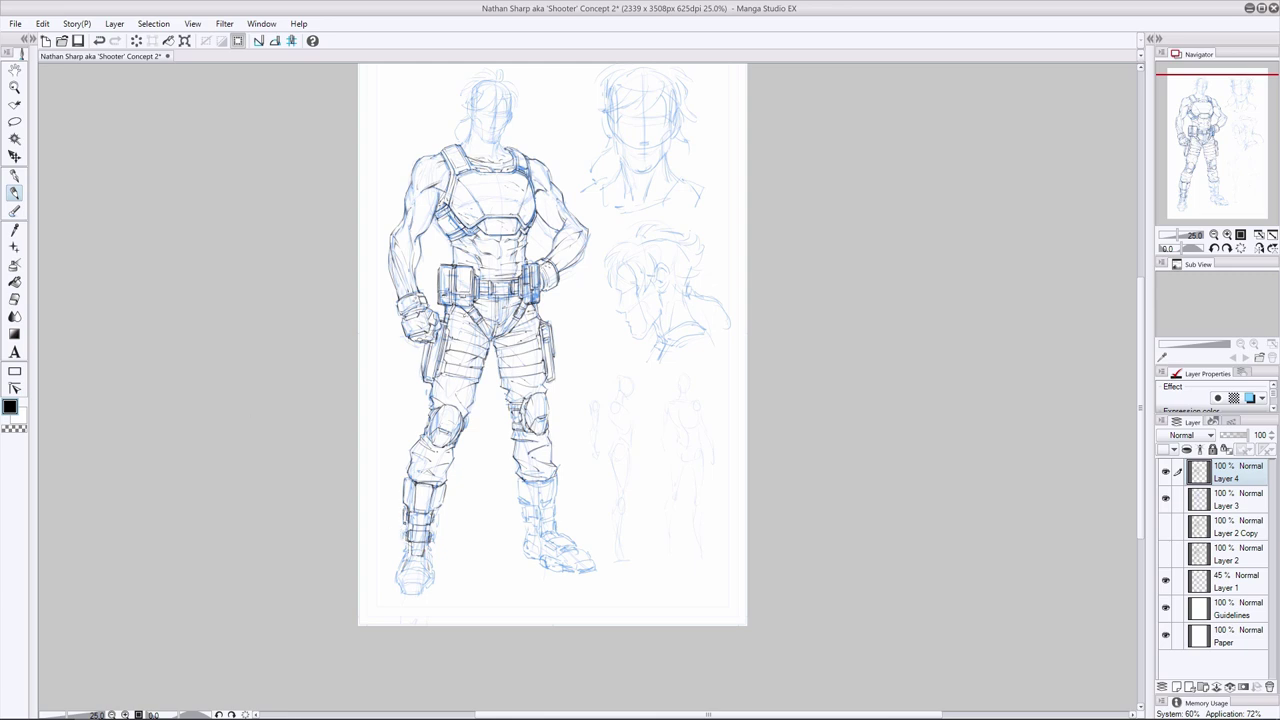
Ink the inner edge of the front-facing boot's lower shaft and clean up the lines inside its cuff
{"action": "left_click_drag", "start_coordinate": [437, 515], "coordinate": [431, 545]}
{"action": "key", "text": "e"}
{"action": "mouse_move", "coordinate": [415, 485]}
{"action": "left_mouse_down"}
{"action": "mouse_move", "coordinate": [414, 511]}
{"action": "mouse_move", "coordinate": [432, 497]}
{"action": "mouse_move", "coordinate": [412, 501]}
{"action": "mouse_move", "coordinate": [430, 508]}
{"action": "left_mouse_up"}
{"action": "key", "text": "p"}
{"action": "key", "text": "ctrl+z"}
{"action": "key", "text": "ctrl+z"}
{"action": "key", "text": "e"}
{"action": "key", "text": "p"}
Ink the outer ankle contour of the front-facing boot and clean up its line ends
{"action": "mouse_move", "coordinate": [398, 552]}
{"action": "left_mouse_down"}
{"action": "mouse_move", "coordinate": [432, 563]}
{"action": "mouse_move", "coordinate": [400, 576]}
{"action": "left_mouse_up"}
{"action": "key", "text": "e"}
{"action": "key", "text": "p"}
{"action": "key", "text": "e"}
{"action": "key", "text": "p"}
{"action": "key", "text": "ctrl+z"}
Ink the toe cap and both sides of the front-facing boot's foot
{"action": "mouse_move", "coordinate": [404, 562]}
{"action": "left_mouse_down"}
{"action": "mouse_move", "coordinate": [429, 561]}
{"action": "mouse_move", "coordinate": [397, 570]}
{"action": "mouse_move", "coordinate": [424, 589]}
{"action": "mouse_move", "coordinate": [425, 564]}
{"action": "left_mouse_up"}
{"action": "key", "text": "ctrl+z"}
{"action": "key", "text": "e"}
{"action": "key", "text": "p"}
{"action": "key", "text": "e"}
{"action": "key", "text": "p"}
{"action": "mouse_move", "coordinate": [406, 565]}
{"action": "left_mouse_down"}
{"action": "mouse_move", "coordinate": [424, 561]}
{"action": "mouse_move", "coordinate": [400, 587]}
{"action": "left_mouse_up"}
{"action": "left_click_drag", "start_coordinate": [432, 567], "coordinate": [425, 589]}
Ink the cuff of the side-turned boot, undoing the shaft strokes that run below it
{"action": "mouse_move", "coordinate": [517, 485]}
{"action": "left_mouse_down"}
{"action": "mouse_move", "coordinate": [535, 479]}
{"action": "mouse_move", "coordinate": [544, 532]}
{"action": "left_mouse_up"}
{"action": "key", "text": "ctrl+z"}
{"action": "left_click_drag", "start_coordinate": [542, 486], "coordinate": [557, 545]}
{"action": "mouse_move", "coordinate": [543, 485]}
{"action": "left_mouse_down"}
{"action": "mouse_move", "coordinate": [557, 477]}
{"action": "mouse_move", "coordinate": [556, 499]}
{"action": "mouse_move", "coordinate": [521, 499]}
{"action": "mouse_move", "coordinate": [541, 531]}
{"action": "mouse_move", "coordinate": [538, 502]}
{"action": "mouse_move", "coordinate": [560, 545]}
{"action": "left_mouse_up"}
{"action": "key", "text": "ctrl+z"}
{"action": "key", "text": "ctrl+z"}
Mirror the canvas view and ink the shaft plates and foot of the side-turned boot, erasing overlaps
{"action": "left_click", "coordinate": [14, 299]}
{"action": "key", "text": "h"}
{"action": "left_click", "coordinate": [14, 193]}
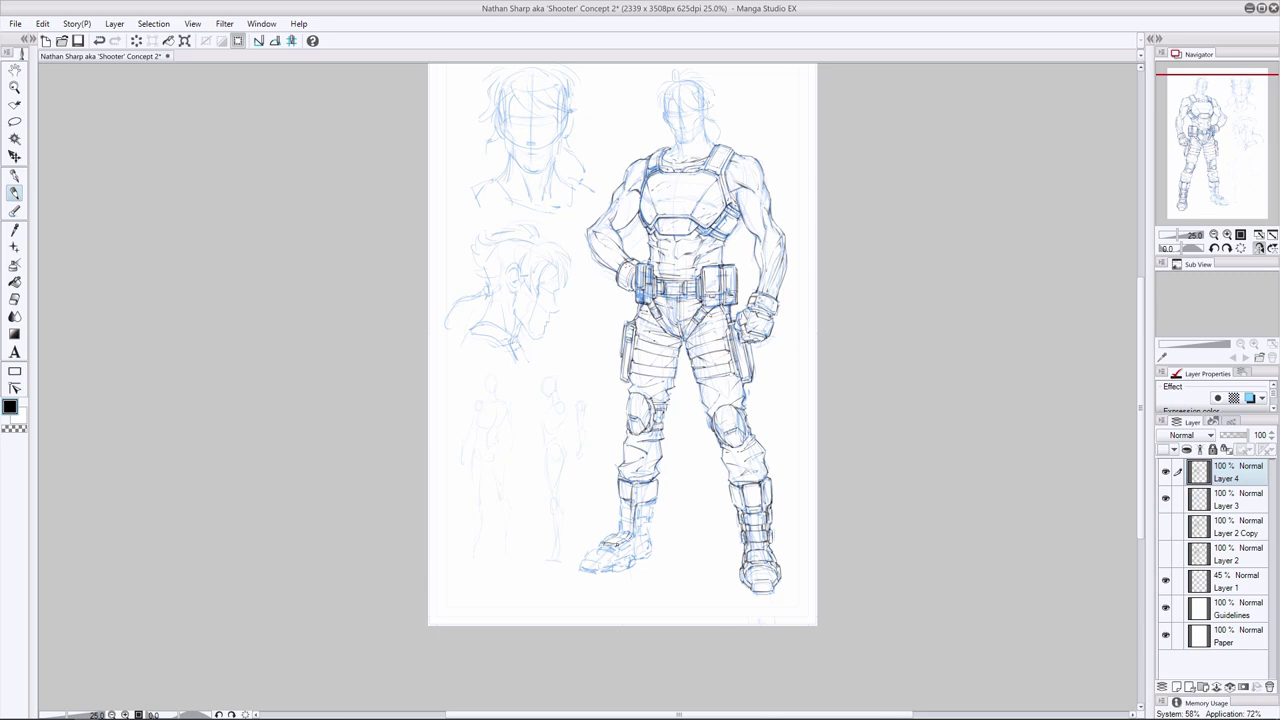
{"action": "mouse_move", "coordinate": [621, 531]}
{"action": "left_mouse_down"}
{"action": "mouse_move", "coordinate": [635, 530]}
{"action": "mouse_move", "coordinate": [631, 482]}
{"action": "mouse_move", "coordinate": [631, 526]}
{"action": "mouse_move", "coordinate": [597, 570]}
{"action": "mouse_move", "coordinate": [614, 546]}
{"action": "mouse_move", "coordinate": [628, 565]}
{"action": "left_mouse_up"}
{"action": "left_click", "coordinate": [14, 299]}
{"action": "left_click", "coordinate": [14, 193]}
{"action": "key", "text": "e"}
{"action": "key", "text": "p"}
{"action": "key", "text": "e"}
{"action": "key", "text": "p"}
{"action": "key", "text": "e"}
{"action": "key", "text": "p"}
Undo the last strokes on the side-turned boot and redraw the line along its ankle
{"action": "key", "text": "ctrl+z"}
{"action": "key", "text": "ctrl+z"}
{"action": "key", "text": "ctrl+z"}
{"action": "key", "text": "ctrl+z"}
{"action": "key", "text": "ctrl+z"}
{"action": "key", "text": "ctrl+z"}
{"action": "mouse_move", "coordinate": [632, 561]}
{"action": "left_mouse_down"}
{"action": "mouse_move", "coordinate": [620, 571]}
{"action": "mouse_move", "coordinate": [636, 545]}
{"action": "left_mouse_up"}
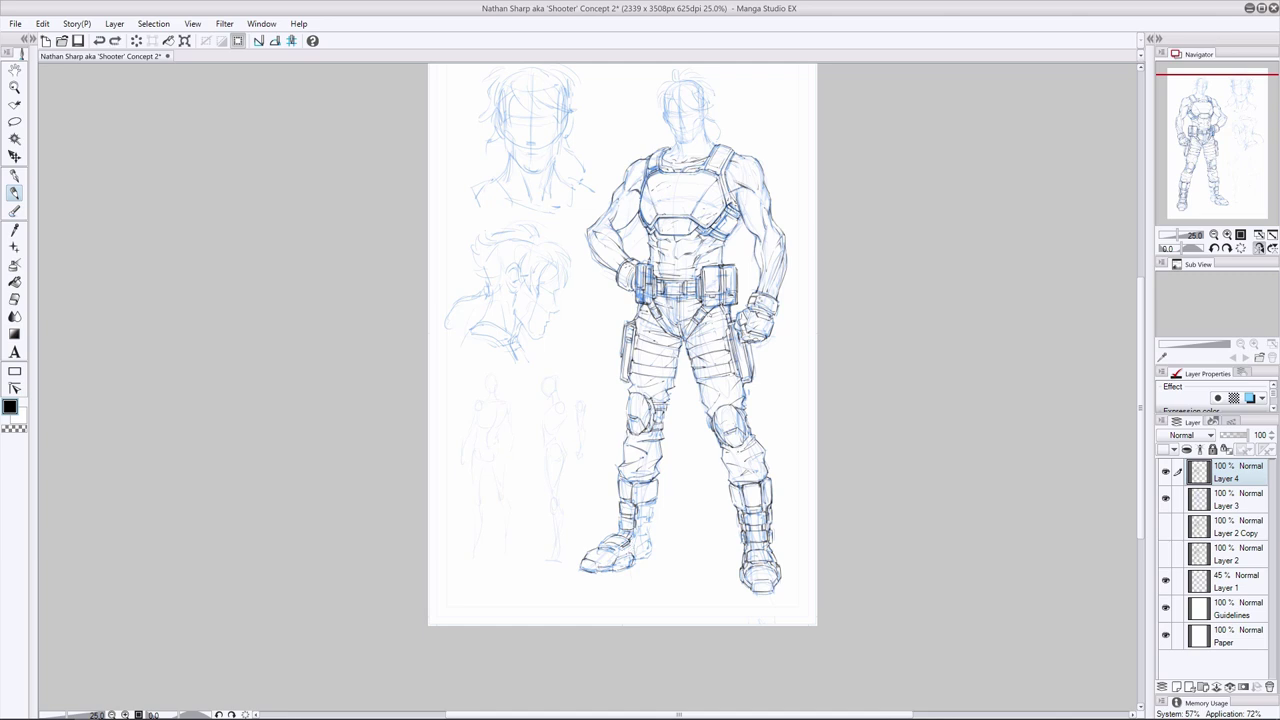
Return the canvas to its unmirrored view and rework the back edge of the side-turned boot's shaft
{"action": "key", "text": "j"}
{"action": "left_click", "coordinate": [15, 193]}
{"action": "left_click", "coordinate": [1259, 248]}
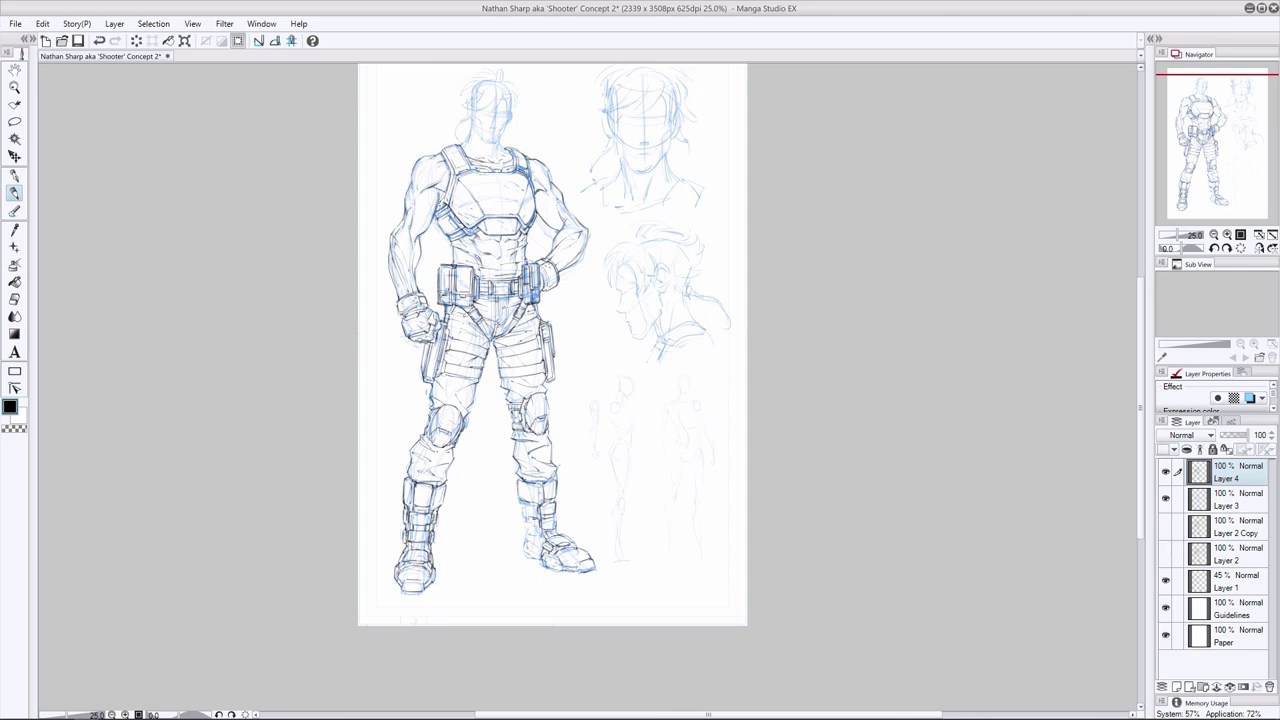
{"action": "left_click_drag", "start_coordinate": [520, 499], "coordinate": [525, 519]}
{"action": "key", "text": "ctrl+z"}
{"action": "mouse_move", "coordinate": [526, 520]}
{"action": "left_mouse_down"}
{"action": "mouse_move", "coordinate": [525, 541]}
{"action": "mouse_move", "coordinate": [549, 541]}
{"action": "mouse_move", "coordinate": [538, 548]}
{"action": "mouse_move", "coordinate": [525, 531]}
{"action": "left_mouse_up"}
{"action": "key", "text": "ctrl+z"}
{"action": "key", "text": "e"}
{"action": "key", "text": "e"}
{"action": "key", "text": "p"}
{"action": "key", "text": "ctrl+z"}
Ink the ankle and heel details of the side-turned boot, erasing excess lines
{"action": "key", "text": "e"}
{"action": "key", "text": "p"}
{"action": "key", "text": "e"}
{"action": "key", "text": "p"}
{"action": "key", "text": "ctrl+z"}
{"action": "left_click_drag", "start_coordinate": [525, 529], "coordinate": [541, 551]}
{"action": "key", "text": "ctrl+z"}
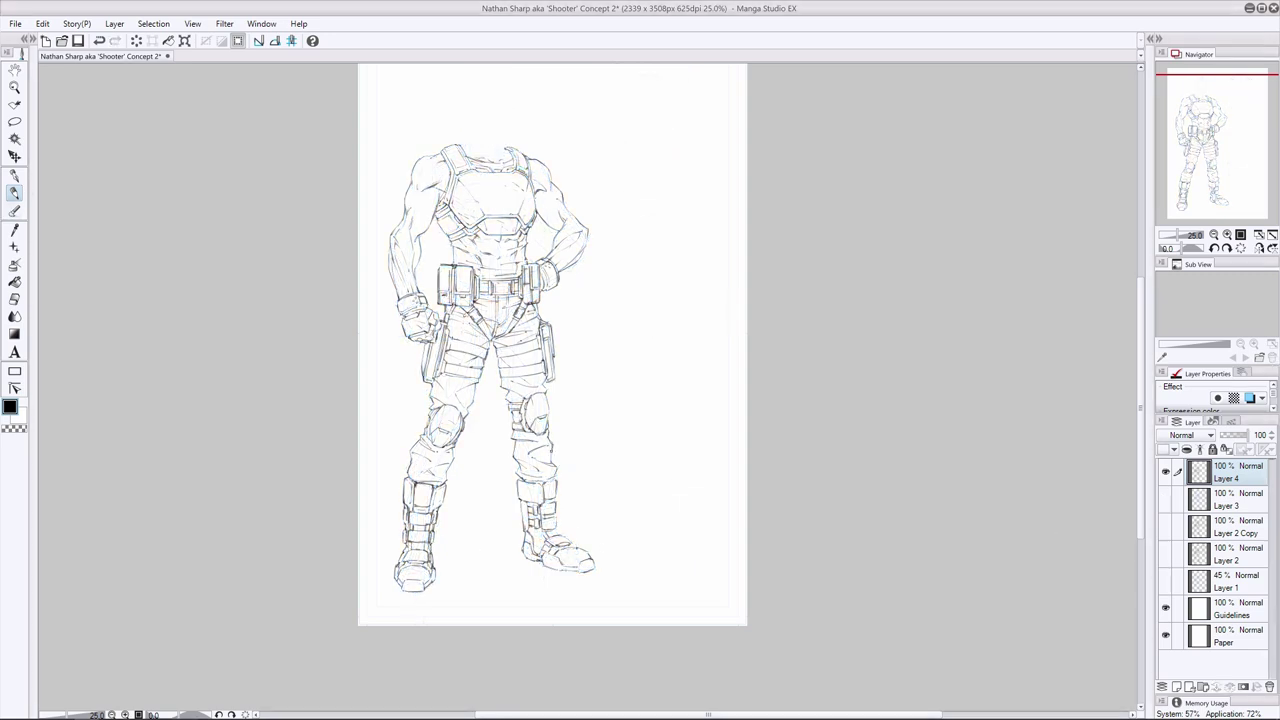
Check the boot line art on Layer 4 with Layer 1 and Layer 3 shown and hidden
{"action": "left_click", "coordinate": [1192, 495]}
{"action": "left_click", "coordinate": [1165, 580]}
{"action": "left_click", "coordinate": [1165, 499]}
{"action": "left_click", "coordinate": [1226, 473]}
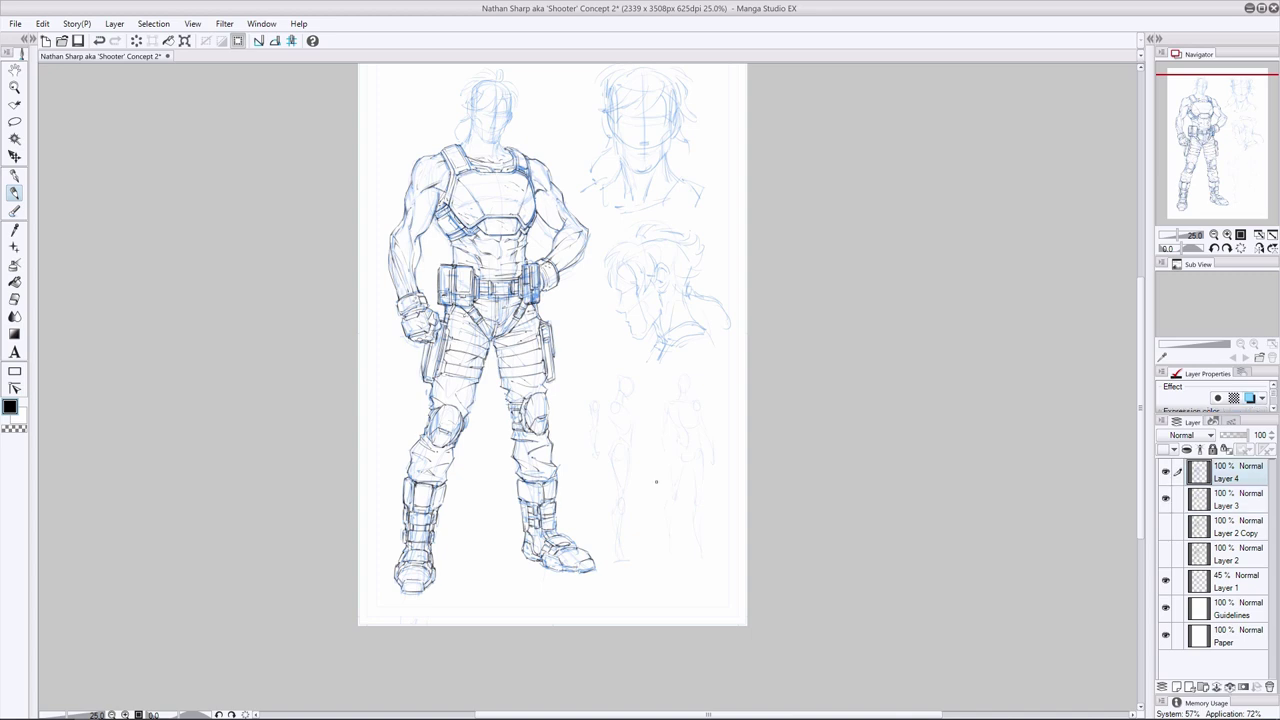
{"action": "left_click", "coordinate": [1165, 497]}
{"action": "left_click", "coordinate": [1165, 580]}
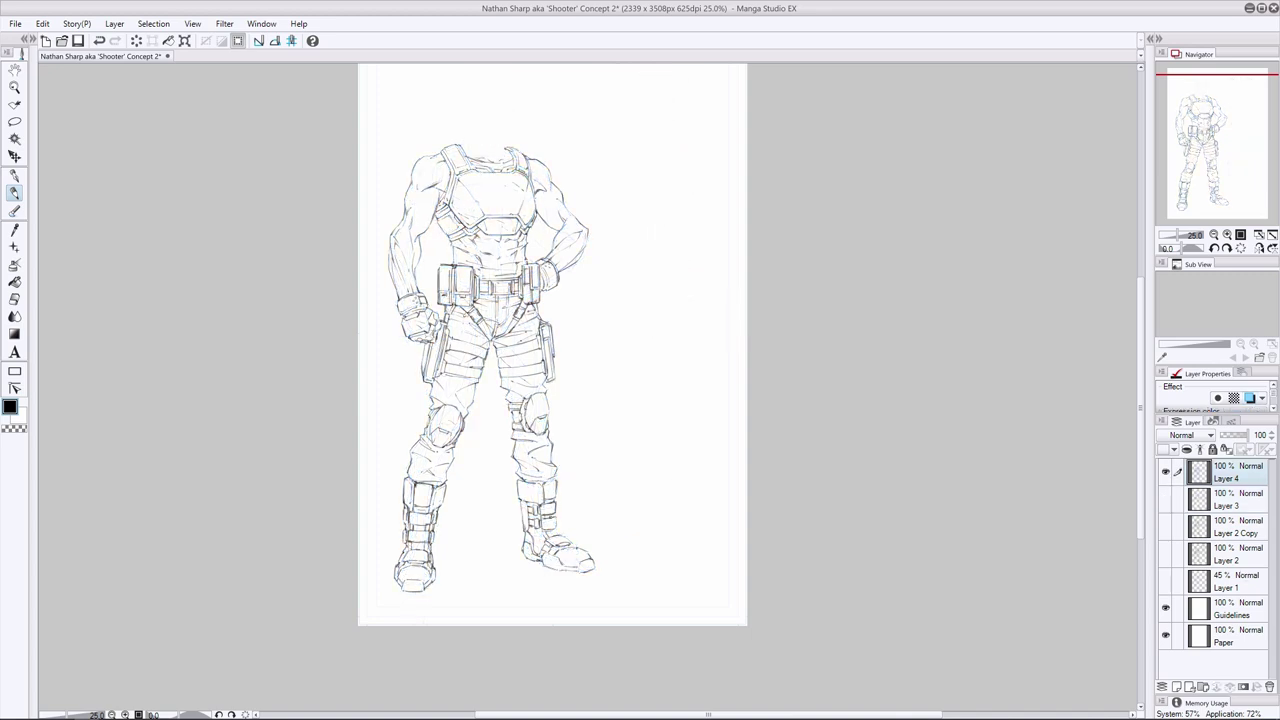
Clean up the foot of the side-turned boot and add the dividing line of its toe cap
{"action": "key", "text": "e"}
{"action": "key", "text": "p"}
{"action": "key", "text": "e"}
{"action": "key", "text": "p"}
{"action": "key", "text": "ctrl+z"}
{"action": "key", "text": "ctrl+y"}
{"action": "key", "text": "e"}
{"action": "key", "text": "p"}
{"action": "left_click_drag", "start_coordinate": [561, 535], "coordinate": [562, 561]}
Refine the instep and toe cap lines of the front-facing boot
{"action": "key", "text": "e"}
{"action": "key", "text": "p"}
{"action": "mouse_move", "coordinate": [399, 567]}
{"action": "left_mouse_down"}
{"action": "mouse_move", "coordinate": [425, 560]}
{"action": "mouse_move", "coordinate": [425, 547]}
{"action": "left_mouse_up"}
{"action": "key", "text": "e"}
{"action": "key", "text": "p"}
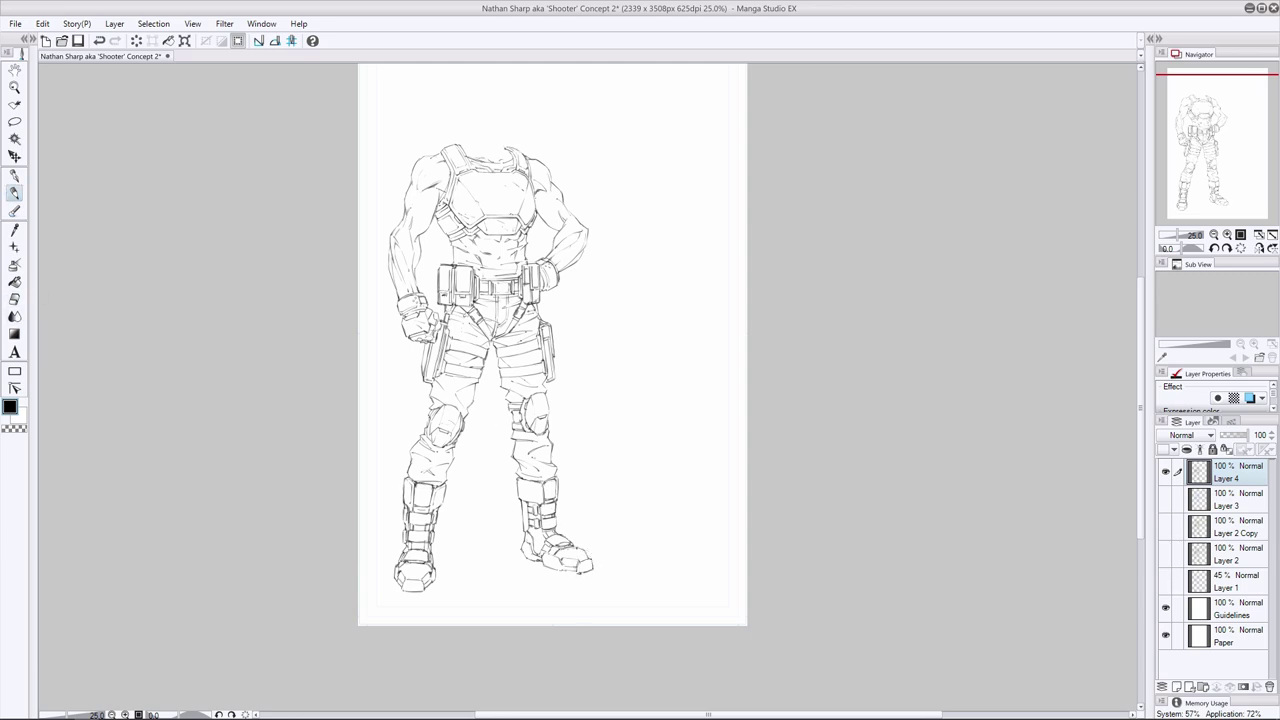
Mirror the canvas view and correct the toe and sole line of the side-turned boot
{"action": "left_click", "coordinate": [14, 299]}
{"action": "left_click", "coordinate": [1260, 248]}
{"action": "left_click", "coordinate": [14, 193]}
{"action": "key", "text": "ctrl+z"}
{"action": "left_click_drag", "start_coordinate": [604, 559], "coordinate": [619, 557]}
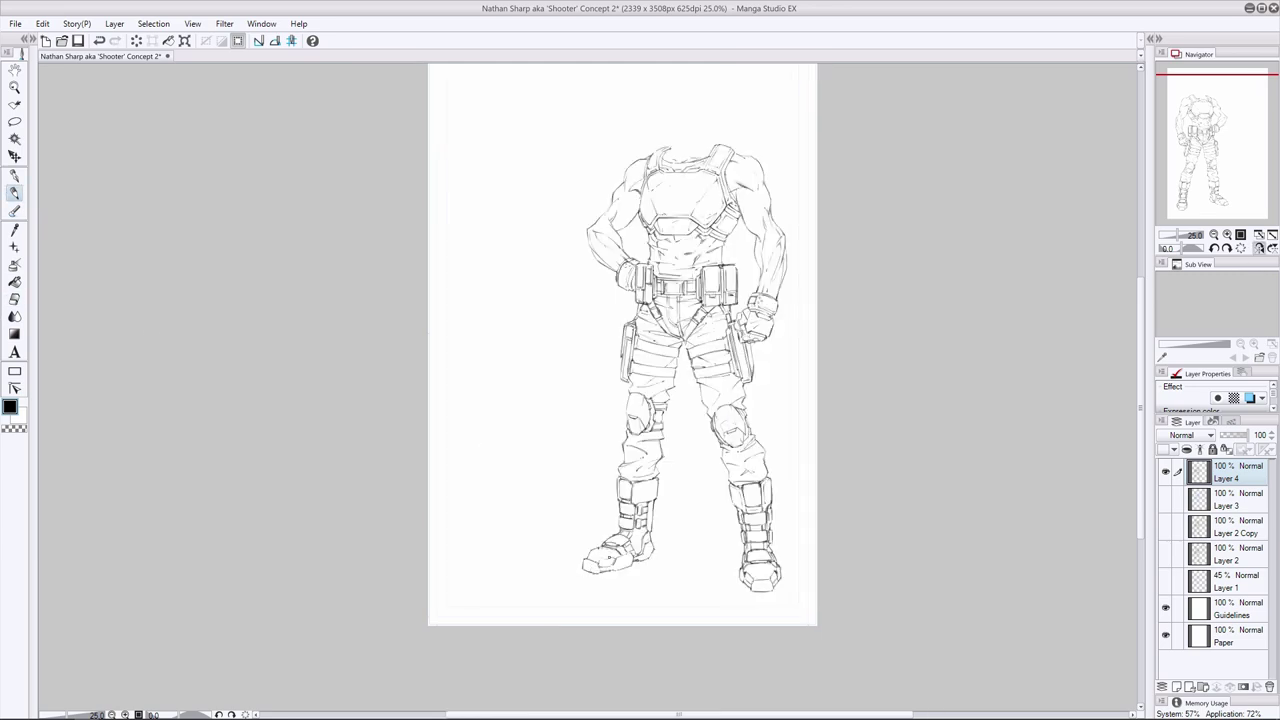
Erase stray lines on the front-facing boot's cuff and return the canvas to its unmirrored view
{"action": "left_click", "coordinate": [14, 299]}
{"action": "mouse_move", "coordinate": [745, 482]}
{"action": "left_mouse_down"}
{"action": "mouse_move", "coordinate": [762, 482]}
{"action": "mouse_move", "coordinate": [747, 511]}
{"action": "mouse_move", "coordinate": [765, 514]}
{"action": "left_mouse_up"}
{"action": "left_click", "coordinate": [14, 193]}
{"action": "key", "text": "e"}
{"action": "key", "text": "h"}
{"action": "key", "text": "p"}
Compare the boot line art with and without the last correction
{"action": "key", "text": "ctrl+z"}
{"action": "key", "text": "ctrl+y"}
{"action": "key", "text": "ctrl+z"}
{"action": "key", "text": "ctrl+y"}
{"action": "key", "text": "ctrl+z"}
{"action": "key", "text": "ctrl+y"}
{"action": "key", "text": "ctrl+z"}
{"action": "key", "text": "ctrl+y"}
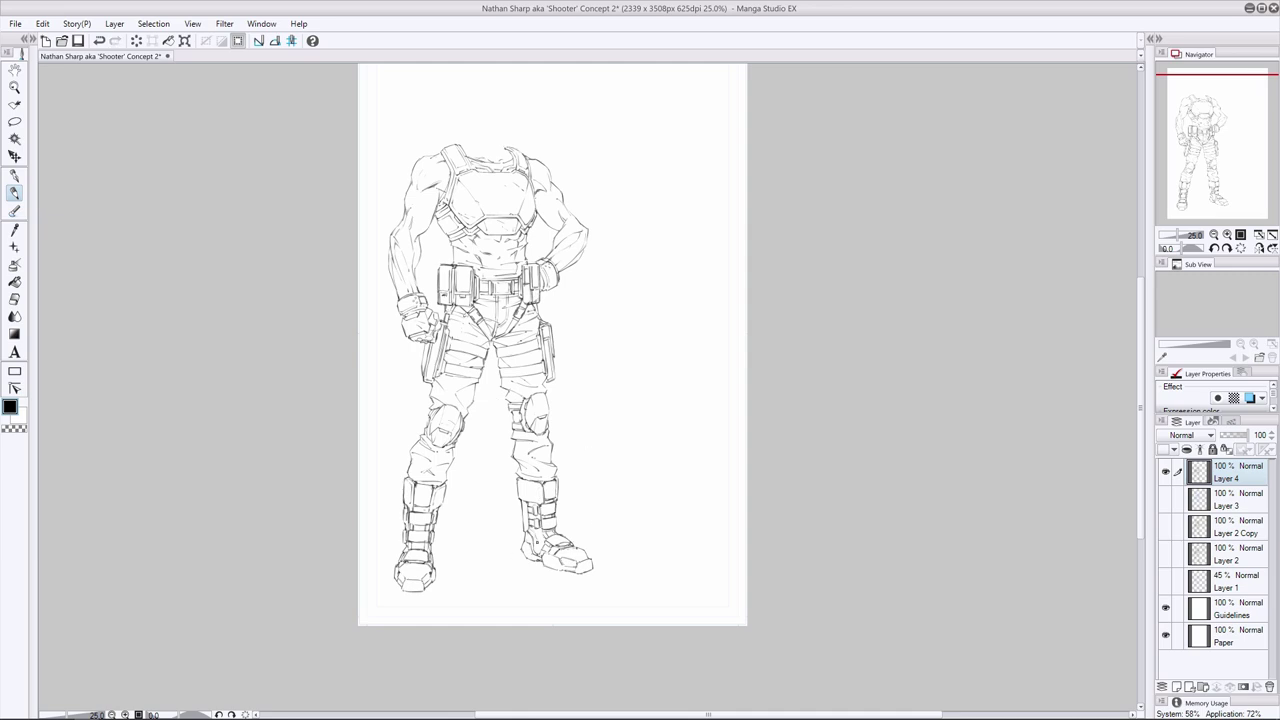
Erase excess lines at the side-turned boot's ankle and compare the area before and after the correction
{"action": "key", "text": "e"}
{"action": "left_click_drag", "start_coordinate": [535, 534], "coordinate": [531, 551]}
{"action": "key", "text": "p"}
{"action": "key", "text": "ctrl+z"}
{"action": "key", "text": "ctrl+y"}
{"action": "key", "text": "j"}
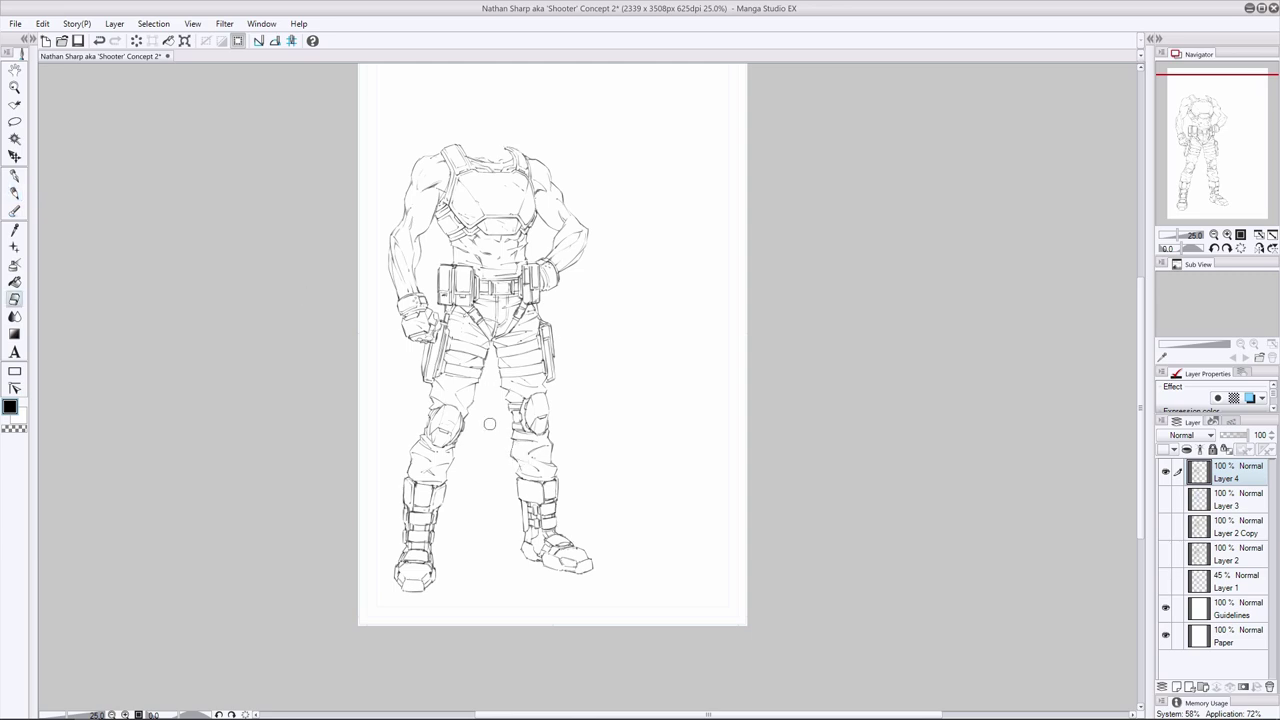
Refine the front-facing boot's shaft and instep lines with small pen and eraser corrections, and save the drawing
{"action": "key", "text": "p"}
{"action": "key", "text": "j"}
{"action": "key", "text": "p"}
{"action": "key", "text": "j"}
{"action": "key", "text": "p"}
{"action": "key", "text": "j"}
{"action": "key", "text": "p"}
{"action": "key", "text": "j"}
{"action": "key", "text": "p"}
{"action": "key", "text": "j"}
{"action": "key", "text": "p"}
{"action": "key", "text": "j"}
{"action": "key", "text": "p"}
{"action": "key", "text": "j"}
{"action": "key", "text": "p"}
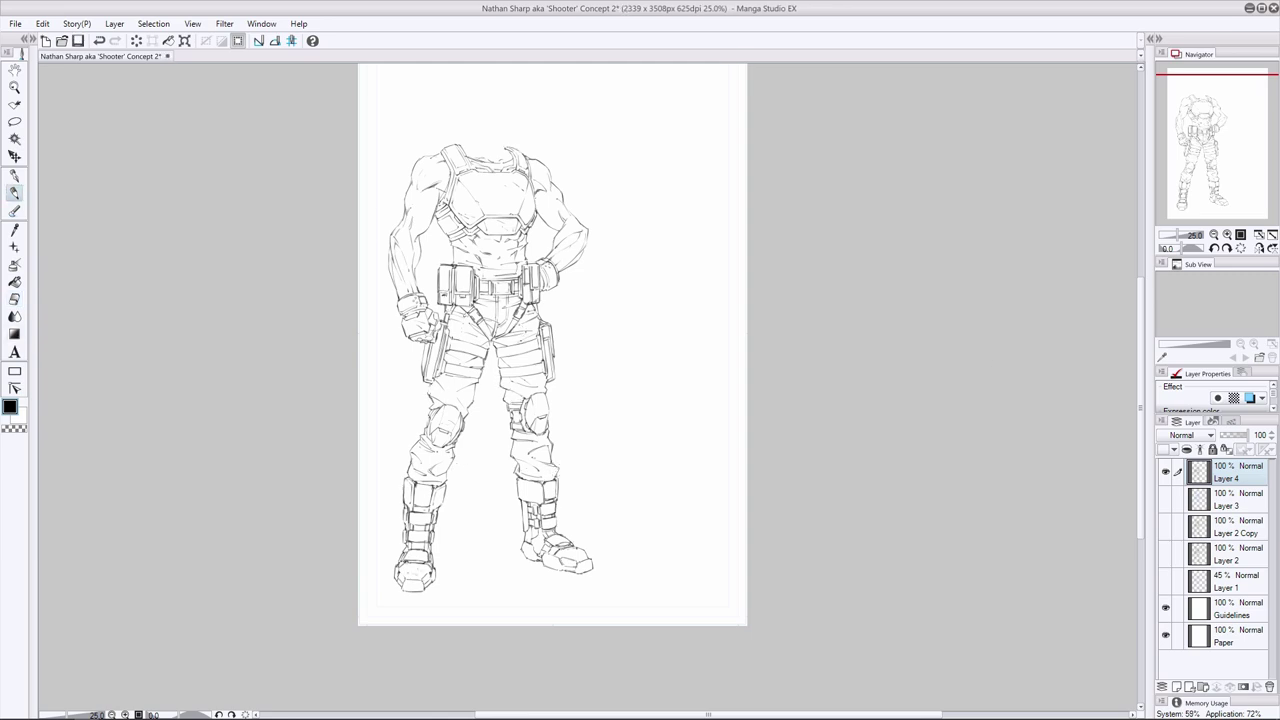
{"action": "left_click_drag", "start_coordinate": [415, 488], "coordinate": [415, 503]}
{"action": "key", "text": "j"}
{"action": "key", "text": "p"}
{"action": "left_click_drag", "start_coordinate": [412, 539], "coordinate": [424, 545]}
{"action": "key", "text": "ctrl+s"}
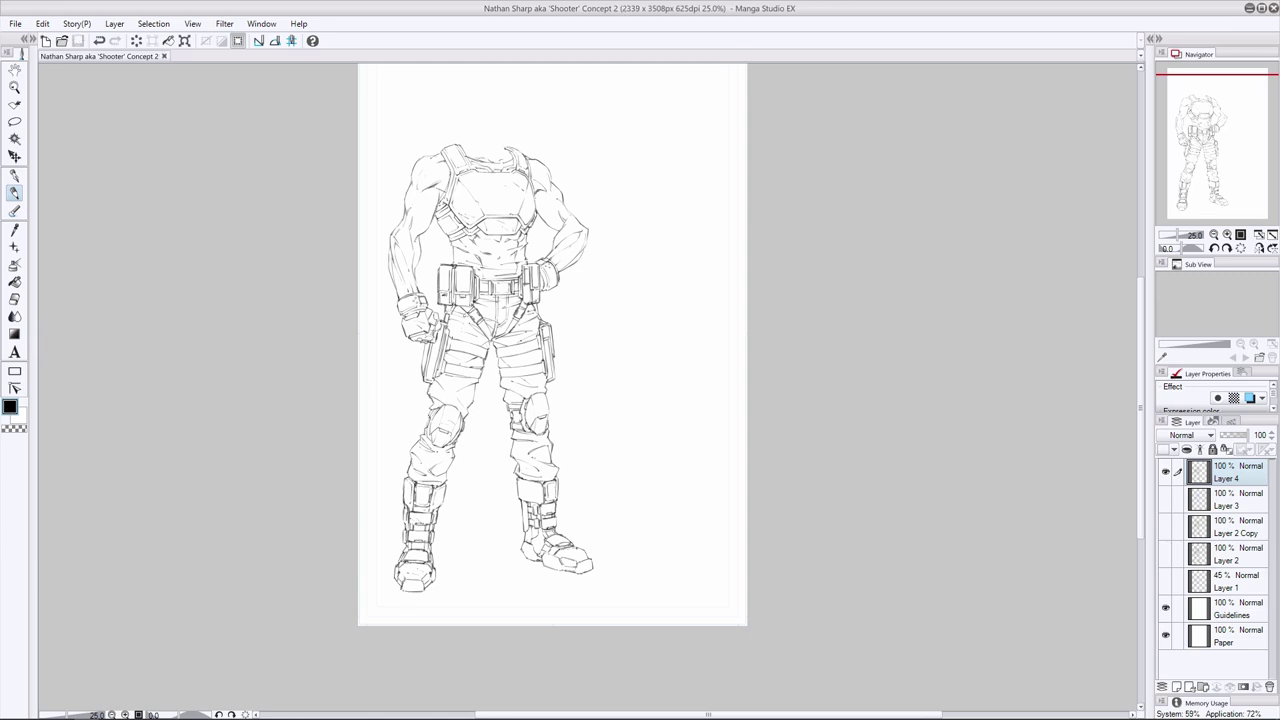
Add small detail lines to the thigh straps on both legs, comparing the first one with and without the addition
{"action": "left_click_drag", "start_coordinate": [459, 341], "coordinate": [466, 343]}
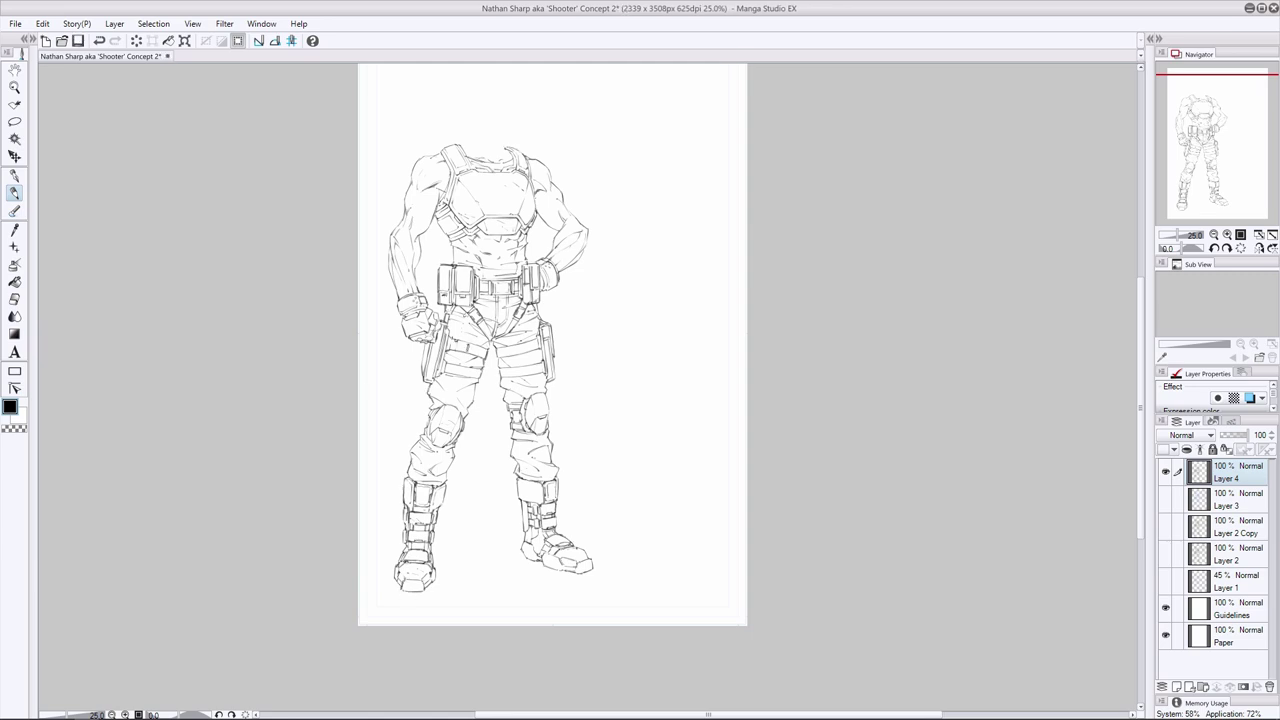
{"action": "key", "text": "ctrl+z"}
{"action": "key", "text": "ctrl+y"}
{"action": "key", "text": "ctrl+z"}
{"action": "key", "text": "ctrl+y"}
{"action": "key", "text": "ctrl+z"}
{"action": "key", "text": "ctrl+y"}
{"action": "mouse_move", "coordinate": [448, 371]}
{"action": "left_mouse_down"}
{"action": "mouse_move", "coordinate": [535, 343]}
{"action": "mouse_move", "coordinate": [538, 364]}
{"action": "left_mouse_up"}
{"action": "left_click_drag", "start_coordinate": [517, 373], "coordinate": [529, 374]}
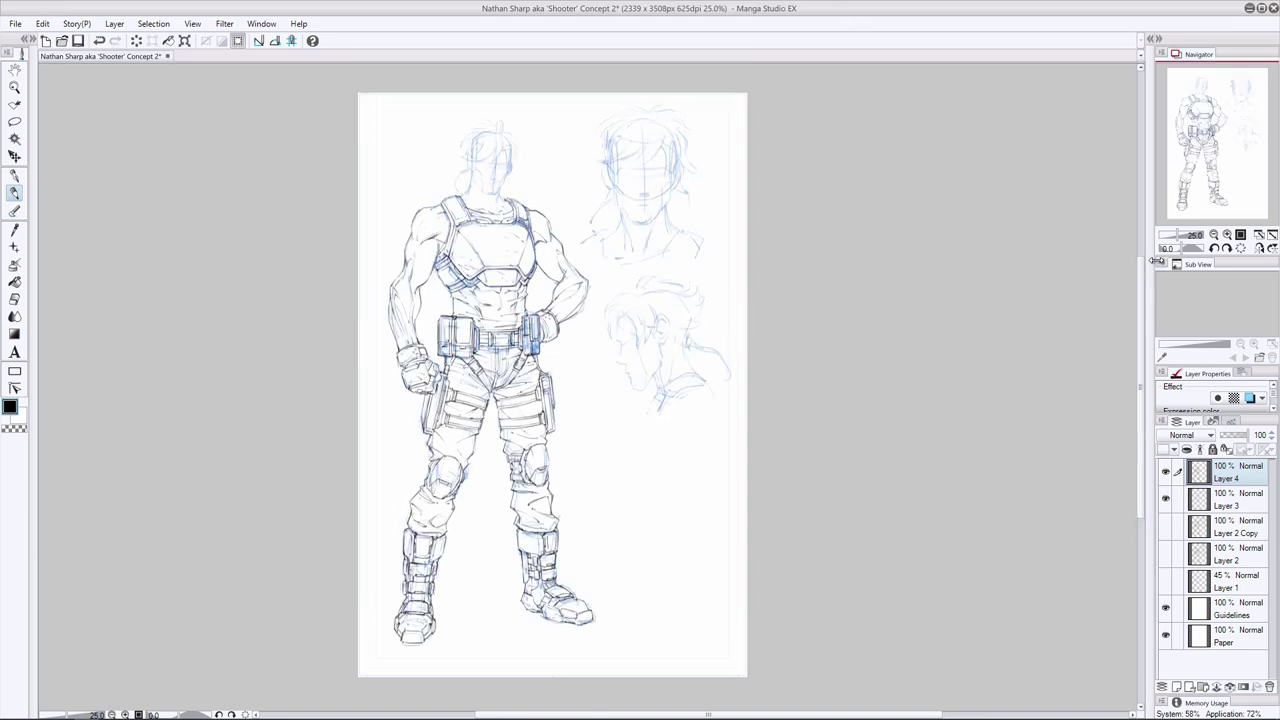
Ink the brow and eyes of the main figure's face over the Layer 3 sketch, correcting strokes with the eraser
{"action": "key", "text": "ctrl+plus"}
{"action": "left_click_drag", "start_coordinate": [444, 98], "coordinate": [502, 192]}
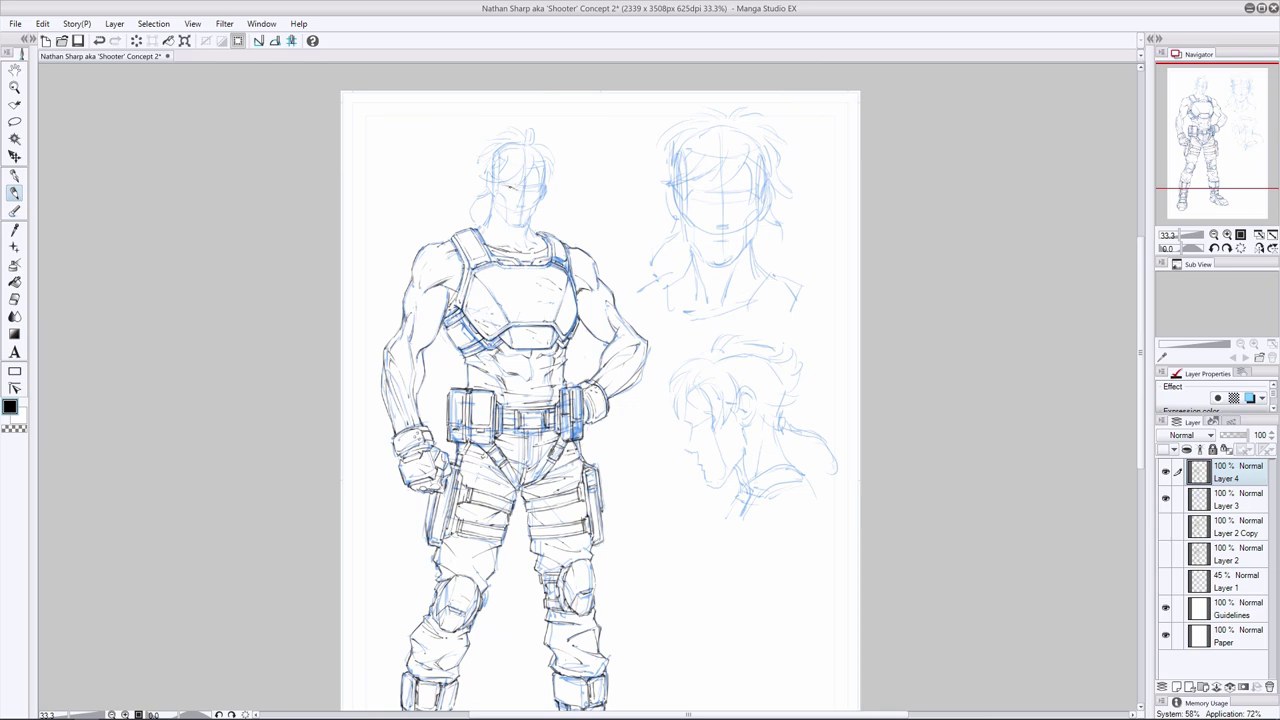
{"action": "left_click_drag", "start_coordinate": [503, 184], "coordinate": [541, 188]}
{"action": "left_click", "coordinate": [14, 299]}
{"action": "left_click", "coordinate": [14, 193]}
{"action": "key", "text": "ctrl+z"}
{"action": "left_click", "coordinate": [14, 299]}
{"action": "left_click", "coordinate": [14, 193]}
Mirror the canvas view and ink the main figure's nose, mouth and jaw, undoing unwanted strokes
{"action": "left_click", "coordinate": [1259, 248]}
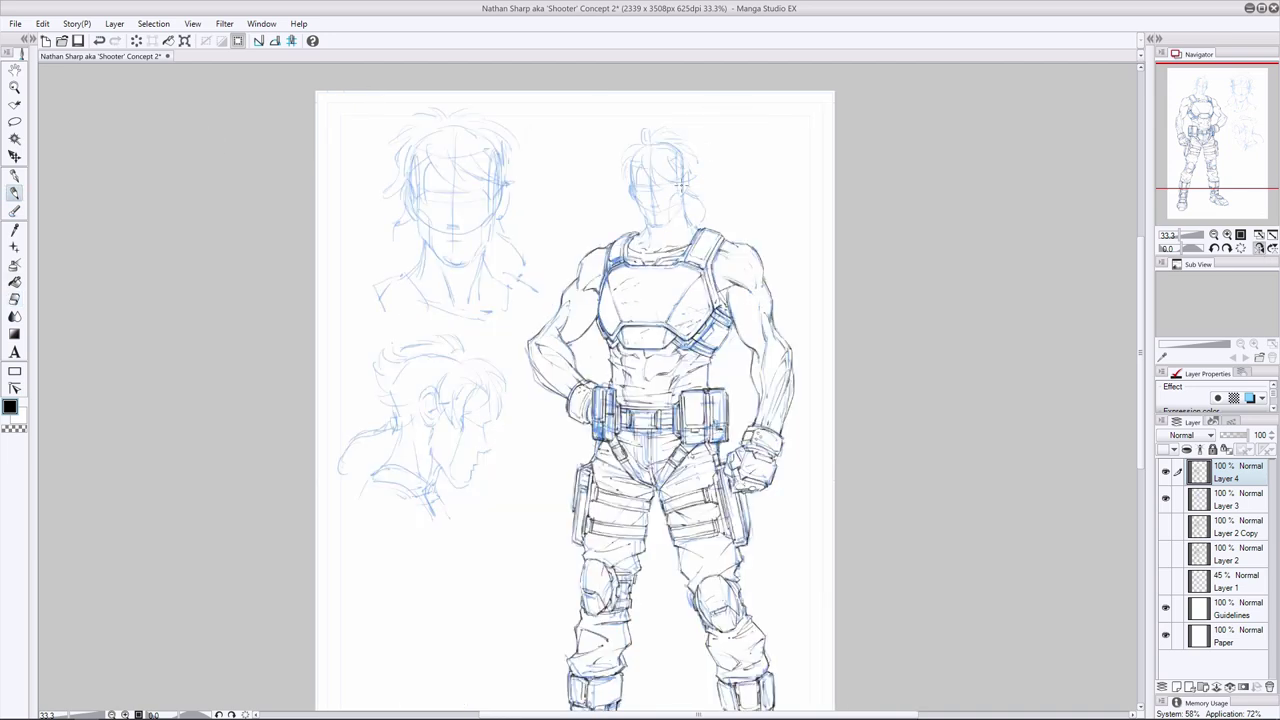
{"action": "left_click_drag", "start_coordinate": [633, 189], "coordinate": [649, 185]}
{"action": "key", "text": "e"}
{"action": "key", "text": "p"}
{"action": "key", "text": "ctrl+z"}
{"action": "left_click_drag", "start_coordinate": [647, 200], "coordinate": [649, 203]}
{"action": "mouse_move", "coordinate": [648, 229]}
{"action": "left_mouse_down"}
{"action": "mouse_move", "coordinate": [663, 230]}
{"action": "mouse_move", "coordinate": [642, 217]}
{"action": "mouse_move", "coordinate": [680, 211]}
{"action": "mouse_move", "coordinate": [668, 220]}
{"action": "left_mouse_up"}
{"action": "key", "text": "ctrl+z"}
Return to the unmirrored view, lasso the eye farther from the sheet's centre, nudge it into place and deselect
{"action": "left_click", "coordinate": [1260, 248]}
{"action": "left_click", "coordinate": [99, 41]}
{"action": "left_click", "coordinate": [14, 121]}
{"action": "left_click_drag", "start_coordinate": [499, 181], "coordinate": [502, 186]}
{"action": "left_click", "coordinate": [14, 157]}
{"action": "left_click", "coordinate": [206, 41]}
{"action": "left_click", "coordinate": [14, 193]}
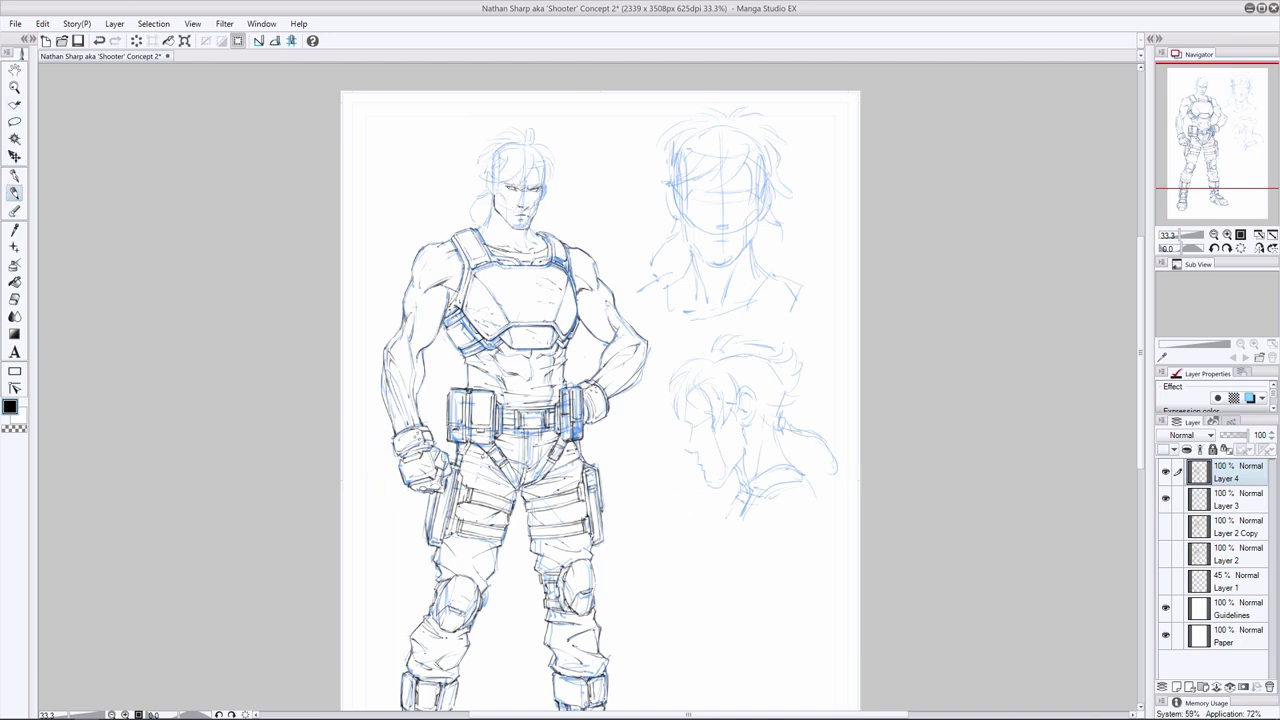
Touch up the face lines with pen and eraser, checking them with the Layer 3 sketch hidden and shown
{"action": "left_click", "coordinate": [14, 299]}
{"action": "left_click", "coordinate": [14, 193]}
{"action": "left_click", "coordinate": [1166, 498]}
{"action": "left_click", "coordinate": [1166, 498]}
{"action": "left_click", "coordinate": [1166, 498]}
{"action": "left_click", "coordinate": [14, 299]}
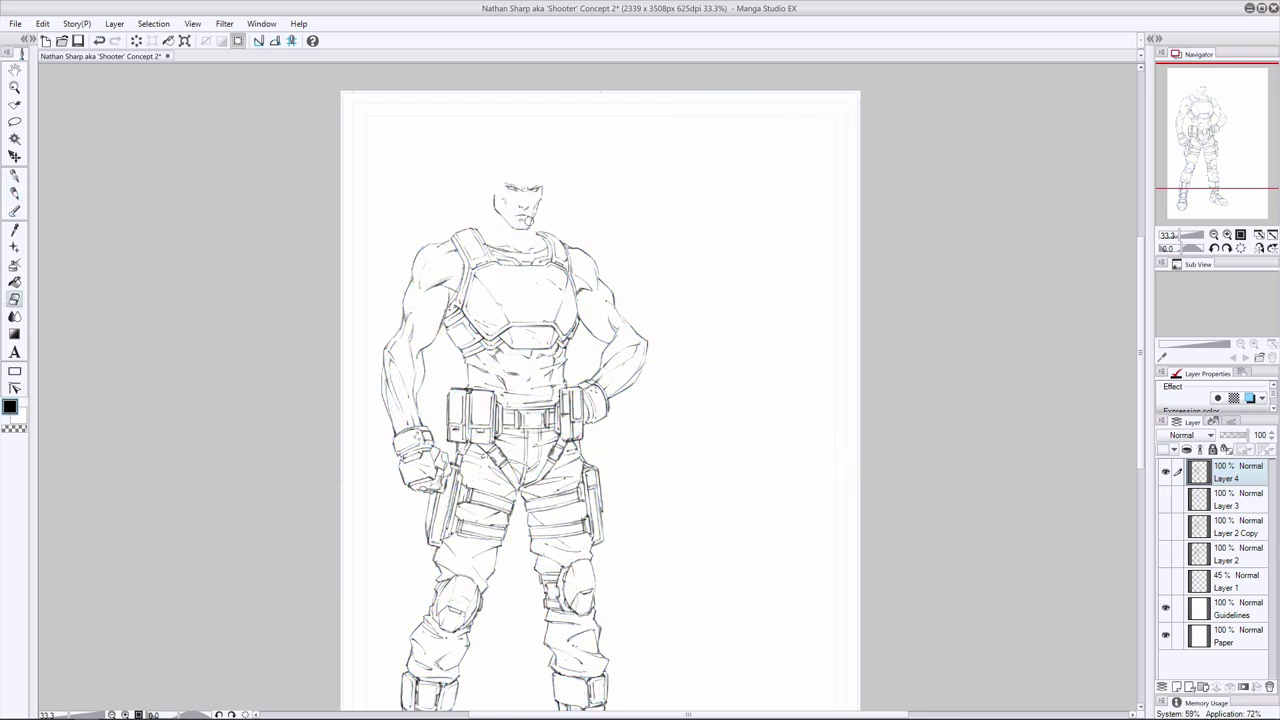
{"action": "key", "text": "p"}
{"action": "key", "text": "e"}
{"action": "left_click", "coordinate": [14, 193]}
{"action": "left_click", "coordinate": [1166, 498]}
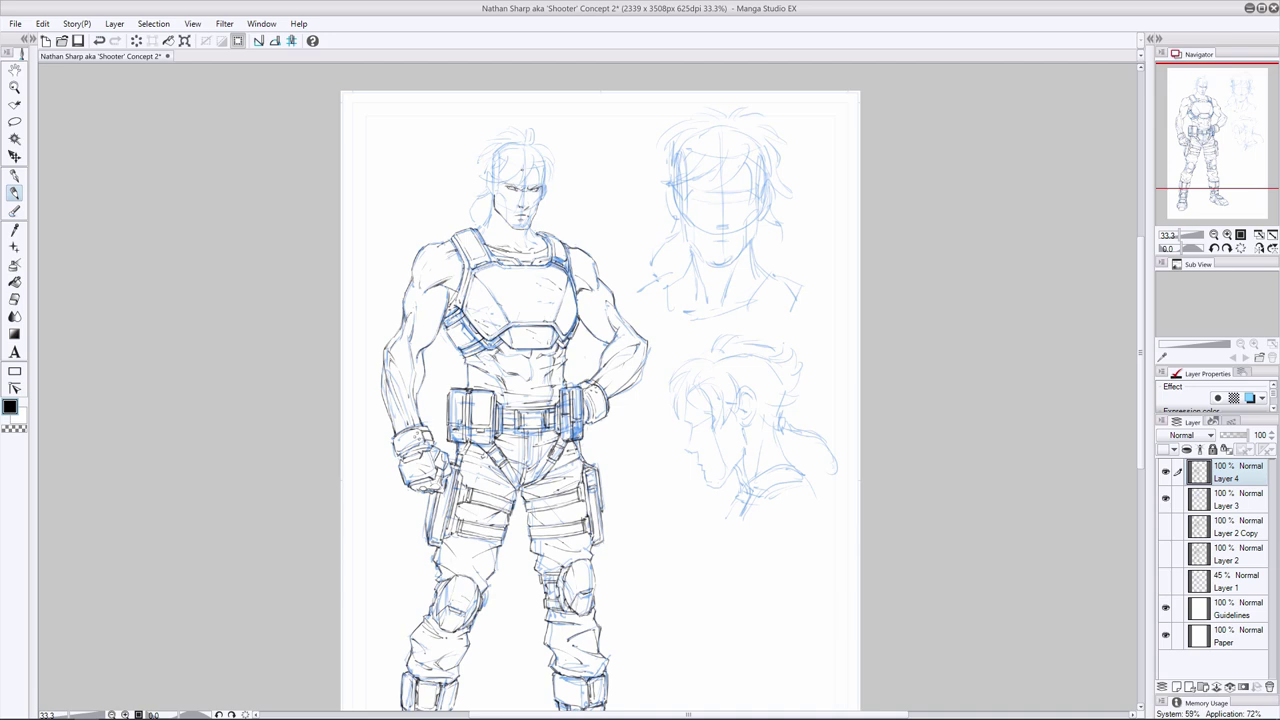
Ink the first fringe strands across the forehead and compare the head with and without them
{"action": "left_click_drag", "start_coordinate": [518, 174], "coordinate": [487, 177]}
{"action": "key", "text": "ctrl+z"}
{"action": "key", "text": "ctrl+y"}
{"action": "key", "text": "ctrl+z"}
{"action": "key", "text": "ctrl+y"}
Extend the fringe strands around the forehead and correct them while checking the line art without the sketch
{"action": "mouse_move", "coordinate": [537, 169]}
{"action": "left_mouse_down"}
{"action": "mouse_move", "coordinate": [516, 186]}
{"action": "mouse_move", "coordinate": [544, 184]}
{"action": "mouse_move", "coordinate": [540, 198]}
{"action": "mouse_move", "coordinate": [515, 159]}
{"action": "left_mouse_up"}
{"action": "left_click", "coordinate": [1165, 499]}
{"action": "left_click", "coordinate": [14, 299]}
{"action": "left_click", "coordinate": [14, 194]}
{"action": "left_click", "coordinate": [1165, 499]}
{"action": "key", "text": "ctrl+z"}
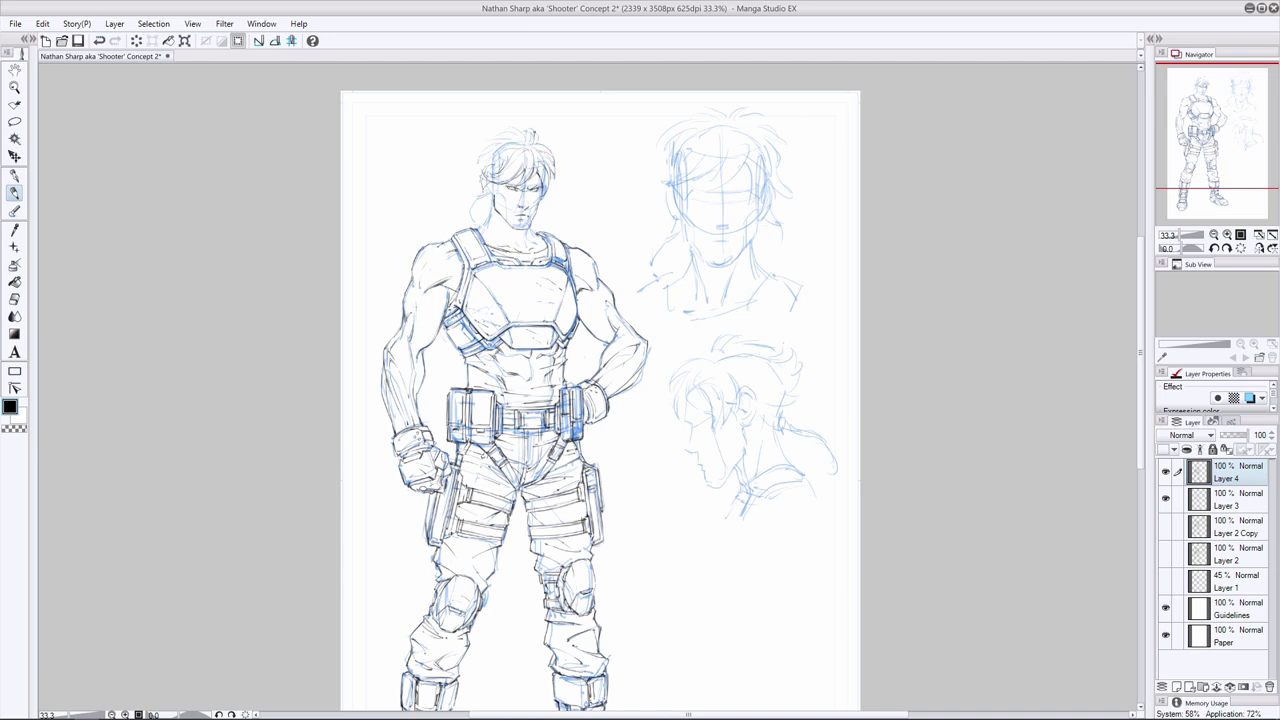
Ink the hair from the crown down the side of the head toward the ear, correcting excess strokes
{"action": "left_click_drag", "start_coordinate": [518, 144], "coordinate": [486, 155]}
{"action": "key", "text": "ctrl+z"}
{"action": "key", "text": "e"}
{"action": "left_click_drag", "start_coordinate": [487, 167], "coordinate": [475, 190]}
{"action": "key", "text": "p"}
{"action": "key", "text": "ctrl+z"}
{"action": "key", "text": "ctrl+y"}
Ink the spiky strands on top of the head, erase excess lines and check the hair against the sketch
{"action": "mouse_move", "coordinate": [495, 155]}
{"action": "left_mouse_down"}
{"action": "mouse_move", "coordinate": [477, 165]}
{"action": "mouse_move", "coordinate": [499, 135]}
{"action": "left_mouse_up"}
{"action": "key", "text": "ctrl+z"}
{"action": "key", "text": "ctrl+z"}
{"action": "left_click", "coordinate": [14, 299]}
{"action": "left_click", "coordinate": [14, 193]}
{"action": "key", "text": "ctrl+z"}
{"action": "left_click", "coordinate": [14, 299]}
{"action": "left_click", "coordinate": [486, 136]}
{"action": "left_click", "coordinate": [14, 193]}
{"action": "left_click", "coordinate": [1166, 499]}
{"action": "left_click", "coordinate": [1166, 499]}
Ink the thin braid curving down behind the neck and clean up its outline with the eraser
{"action": "mouse_move", "coordinate": [485, 179]}
{"action": "left_mouse_down"}
{"action": "mouse_move", "coordinate": [500, 191]}
{"action": "mouse_move", "coordinate": [485, 202]}
{"action": "left_mouse_up"}
{"action": "key", "text": "ctrl+z"}
{"action": "left_click", "coordinate": [14, 299]}
{"action": "left_click", "coordinate": [14, 193]}
{"action": "mouse_move", "coordinate": [479, 198]}
{"action": "left_mouse_down"}
{"action": "mouse_move", "coordinate": [481, 226]}
{"action": "mouse_move", "coordinate": [486, 196]}
{"action": "left_mouse_up"}
{"action": "left_click", "coordinate": [14, 299]}
{"action": "left_click", "coordinate": [14, 193]}
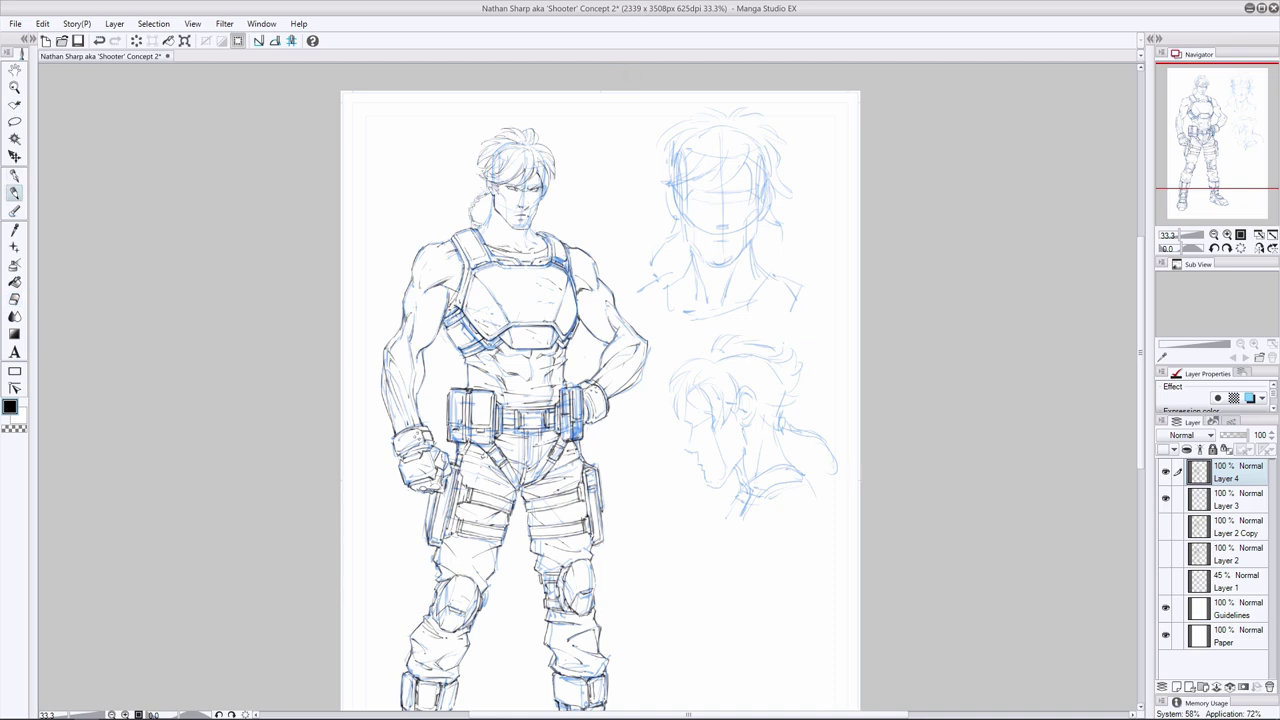
Check the inked head with the Layer 3 sketch hidden, then show the sketch again
{"action": "left_click", "coordinate": [1165, 497]}
{"action": "key", "text": "e"}
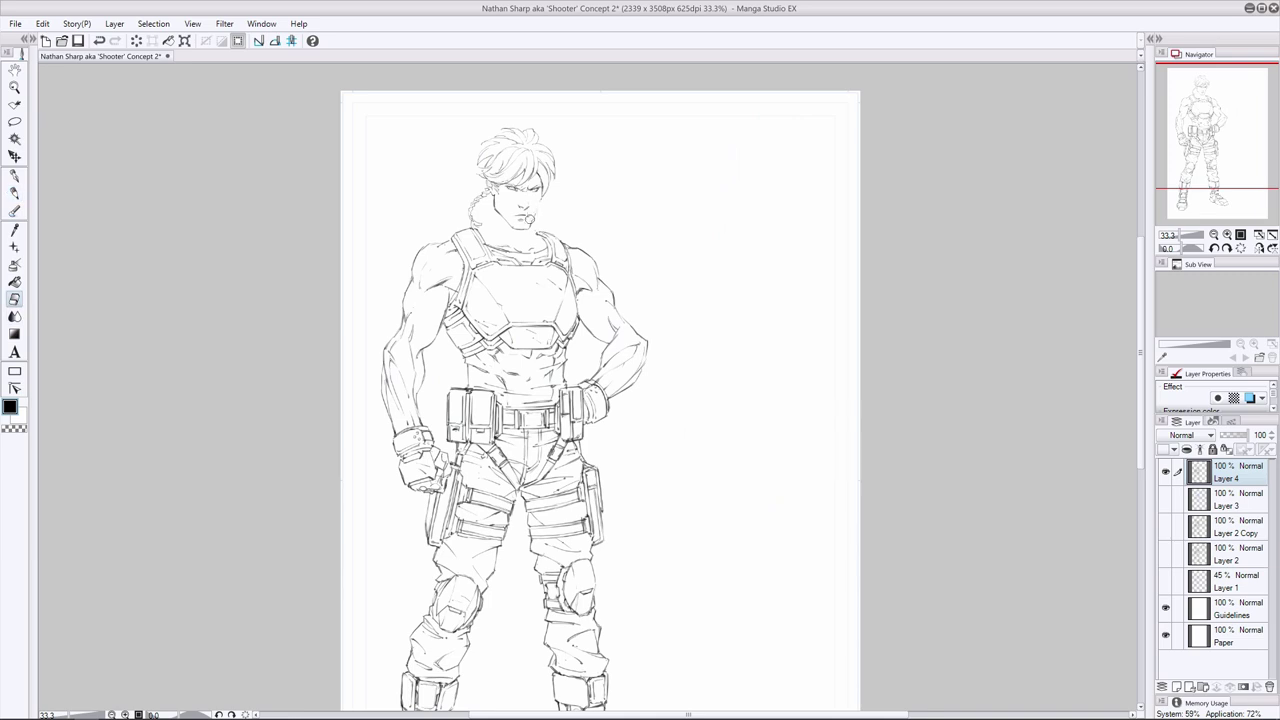
{"action": "left_click", "coordinate": [1165, 497]}
{"action": "key", "text": "p"}
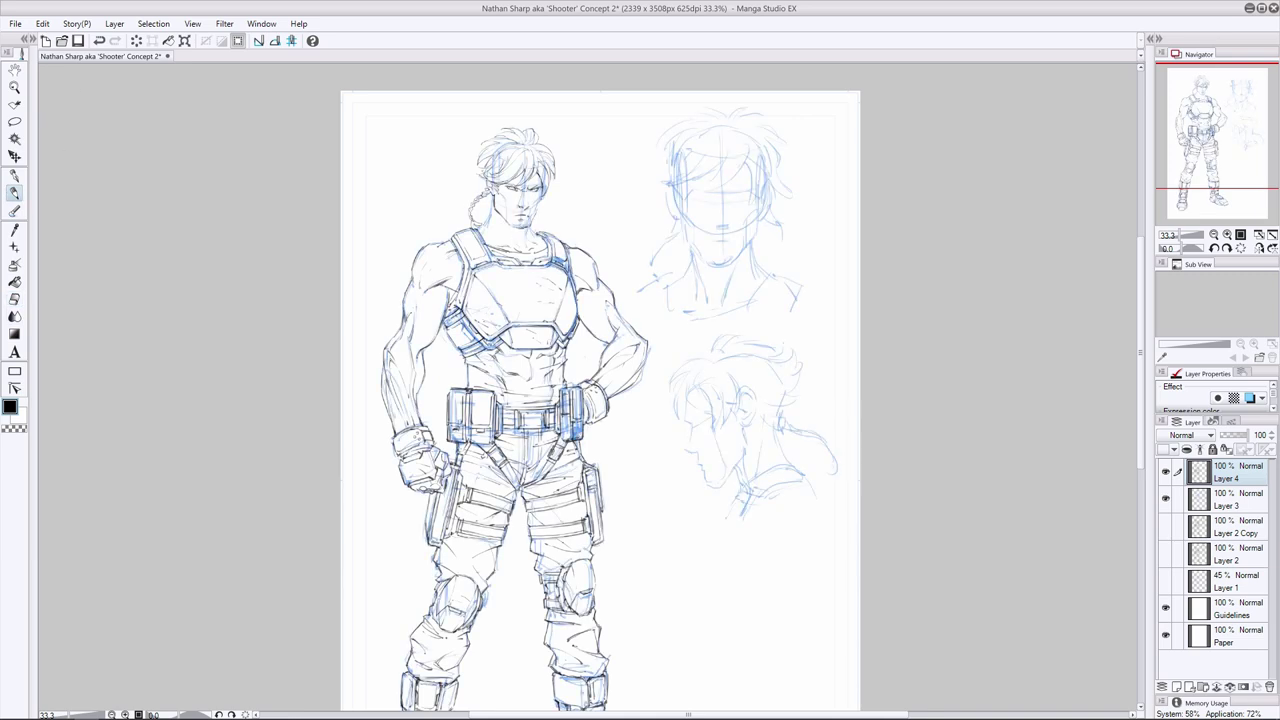
Mirror the canvas view, correct the cheek and jaw edge, ink the side of the neck and restore the view
{"action": "left_click", "coordinate": [1259, 247]}
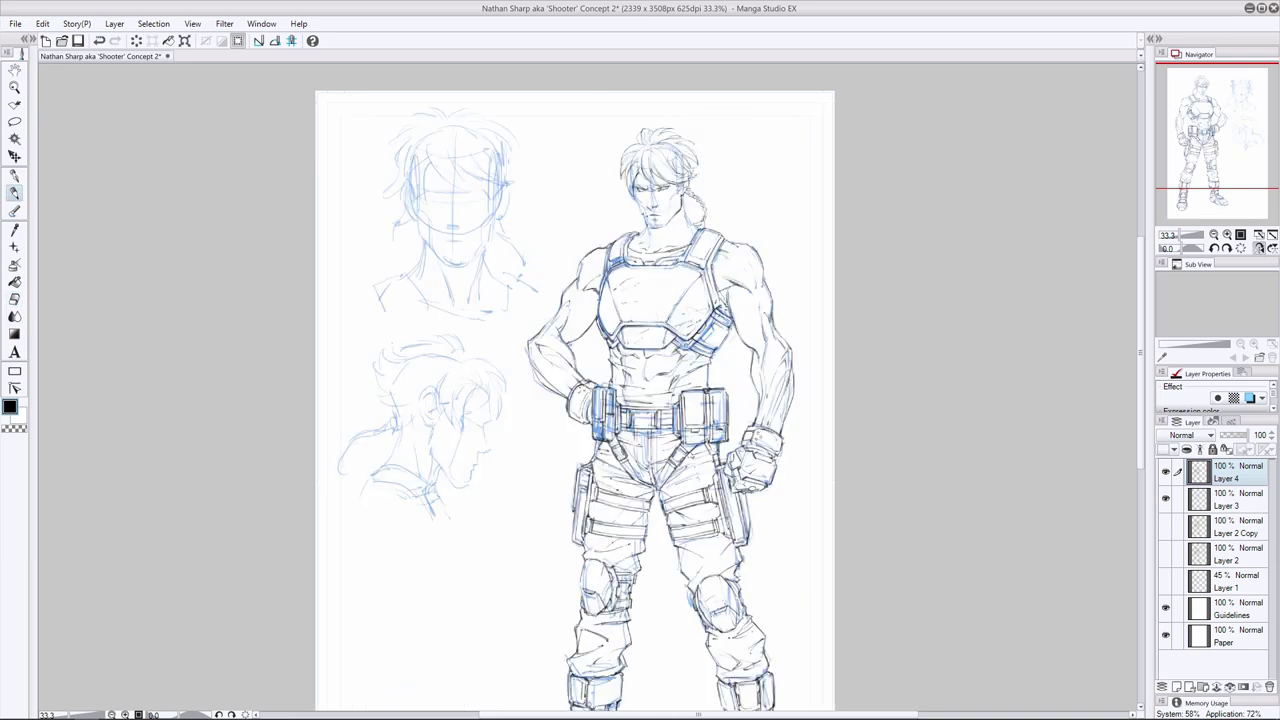
{"action": "key", "text": "ctrl+z"}
{"action": "key", "text": "e"}
{"action": "left_click_drag", "start_coordinate": [634, 210], "coordinate": [640, 218]}
{"action": "left_click_drag", "start_coordinate": [633, 196], "coordinate": [637, 202]}
{"action": "key", "text": "p"}
{"action": "key", "text": "e"}
{"action": "key", "text": "p"}
{"action": "key", "text": "e"}
{"action": "key", "text": "p"}
{"action": "left_click_drag", "start_coordinate": [684, 192], "coordinate": [685, 227]}
{"action": "left_click", "coordinate": [1259, 248]}
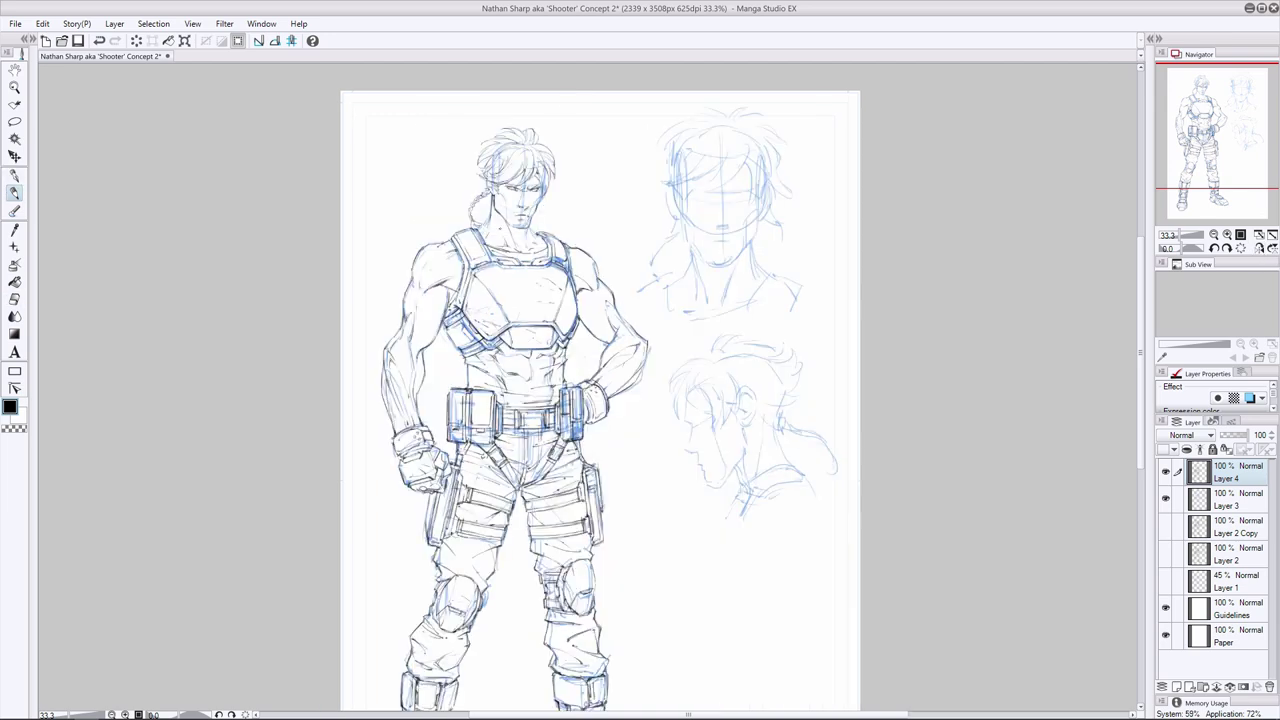
Redraw the neck lines down to the collar and hide the Layer 3 sketch
{"action": "key", "text": "ctrl+z"}
{"action": "left_click_drag", "start_coordinate": [496, 225], "coordinate": [499, 231]}
{"action": "left_click_drag", "start_coordinate": [527, 237], "coordinate": [537, 245]}
{"action": "left_click", "coordinate": [1165, 497]}
{"action": "key", "text": "e"}
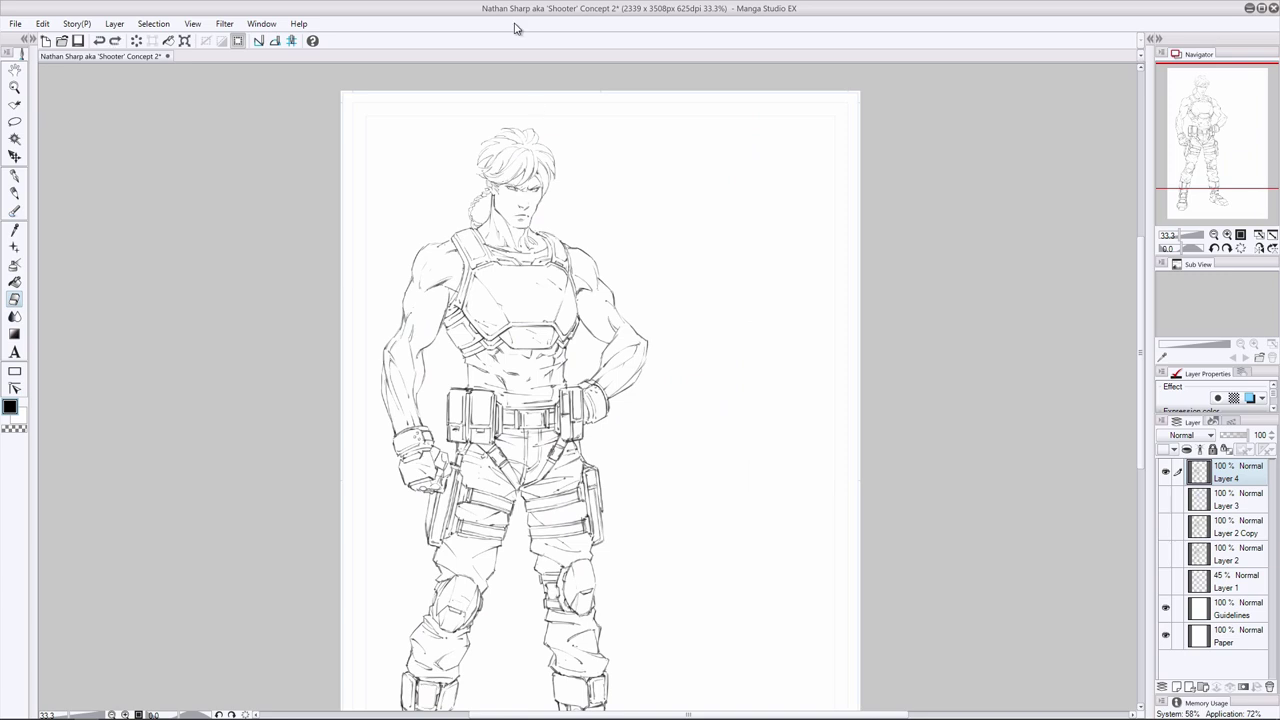
Lasso the eye nearer the sheet's centre, adjust its placement and deselect
{"action": "key", "text": "p"}
{"action": "left_click", "coordinate": [15, 298]}
{"action": "left_click", "coordinate": [15, 122]}
{"action": "left_click_drag", "start_coordinate": [530, 184], "coordinate": [533, 182]}
{"action": "left_click", "coordinate": [21, 156]}
{"action": "key", "text": "ctrl+d"}
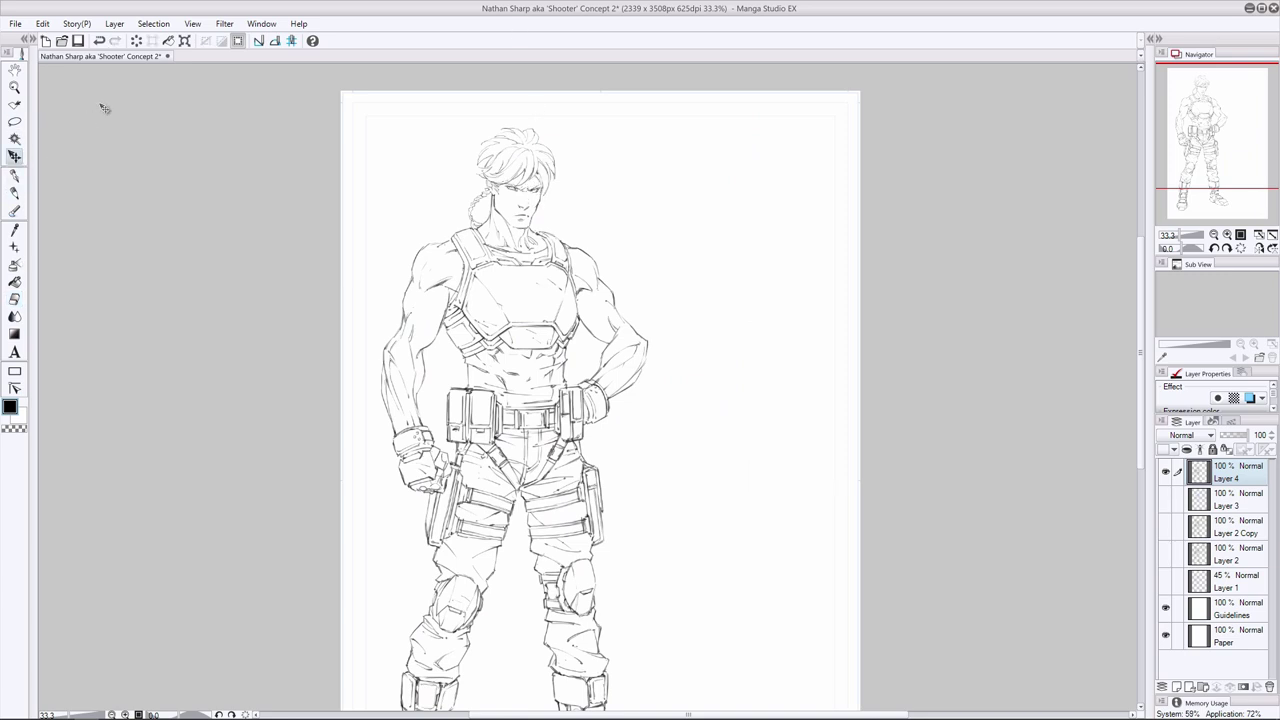
Mirror the canvas view to touch up the face line art and return to the unmirrored view
{"action": "left_click", "coordinate": [1260, 248]}
{"action": "left_click", "coordinate": [14, 299]}
{"action": "key", "text": "p"}
{"action": "key", "text": "e"}
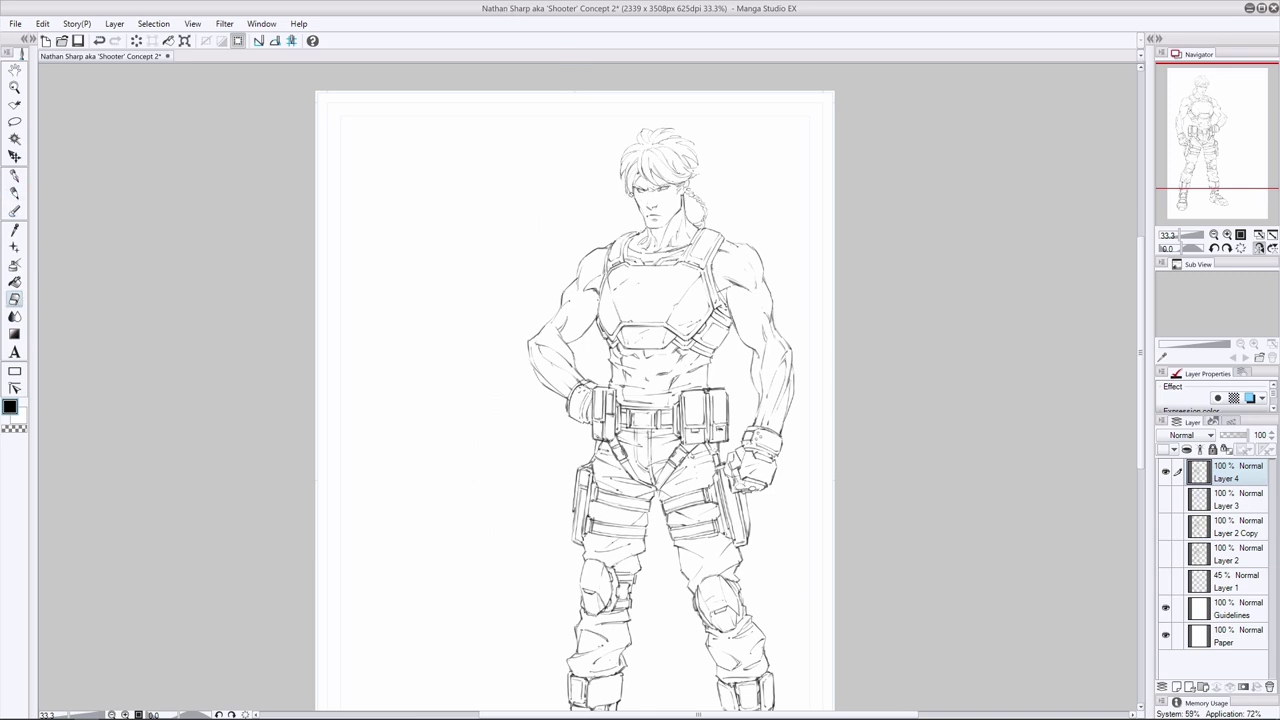
{"action": "key", "text": "p"}
{"action": "key", "text": "h"}
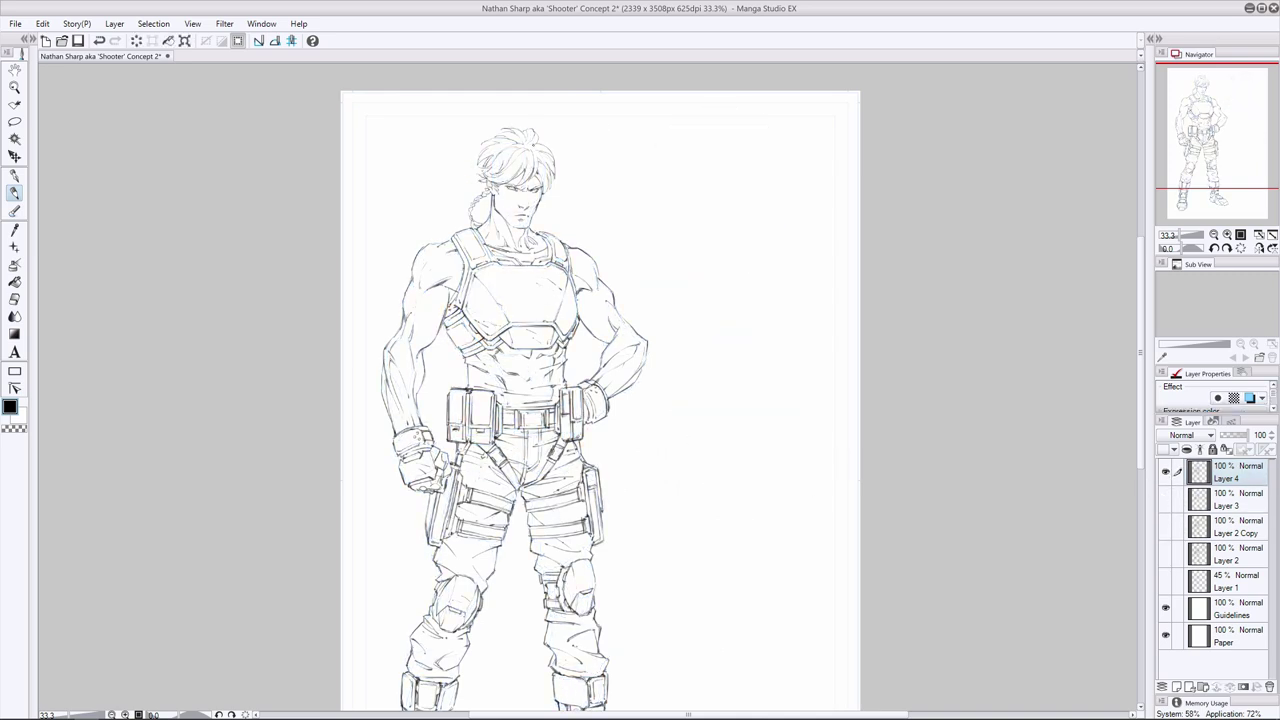
Show the Layer 3 sketch, erase and redraw the outer hair strands beside the brow, and hide the sketch
{"action": "key", "text": "e"}
{"action": "key", "text": "p"}
{"action": "key", "text": "e"}
{"action": "left_click", "coordinate": [1165, 498]}
{"action": "left_click_drag", "start_coordinate": [541, 193], "coordinate": [541, 150]}
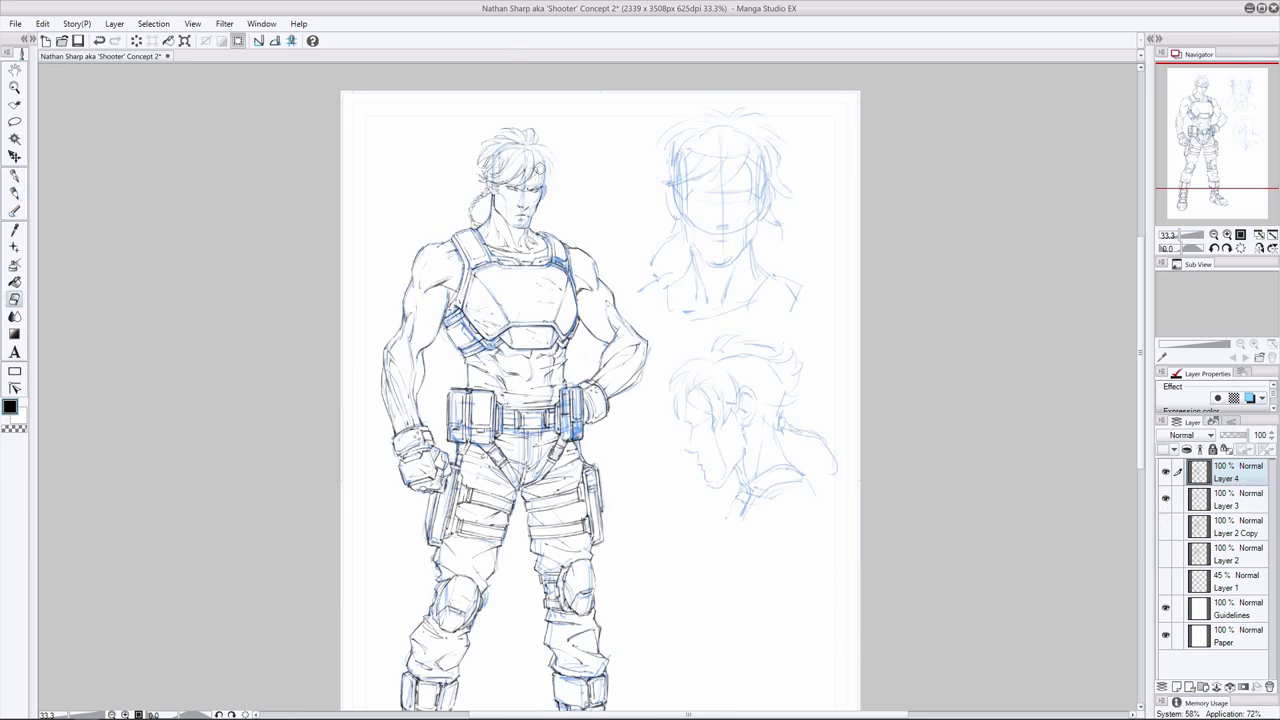
{"action": "key", "text": "p"}
{"action": "key", "text": "ctrl+z"}
{"action": "left_click_drag", "start_coordinate": [549, 182], "coordinate": [543, 143]}
{"action": "left_click", "coordinate": [1165, 498]}
{"action": "key", "text": "e"}
{"action": "left_click", "coordinate": [14, 193]}
Mirror the canvas view and rework the hair outline beside the temple with eraser and pen
{"action": "left_click", "coordinate": [1259, 248]}
{"action": "key", "text": "e"}
{"action": "mouse_move", "coordinate": [630, 162]}
{"action": "left_mouse_down"}
{"action": "mouse_move", "coordinate": [634, 189]}
{"action": "mouse_move", "coordinate": [678, 165]}
{"action": "mouse_move", "coordinate": [622, 157]}
{"action": "left_mouse_up"}
{"action": "key", "text": "p"}
{"action": "key", "text": "e"}
{"action": "key", "text": "p"}
{"action": "key", "text": "ctrl+z"}
Redraw the hair strands from the crown toward the back of the head and return to the unmirrored view
{"action": "mouse_move", "coordinate": [658, 129]}
{"action": "left_mouse_down"}
{"action": "mouse_move", "coordinate": [648, 141]}
{"action": "mouse_move", "coordinate": [683, 139]}
{"action": "mouse_move", "coordinate": [696, 160]}
{"action": "mouse_move", "coordinate": [691, 149]}
{"action": "left_mouse_up"}
{"action": "left_click", "coordinate": [14, 300]}
{"action": "left_click", "coordinate": [14, 194]}
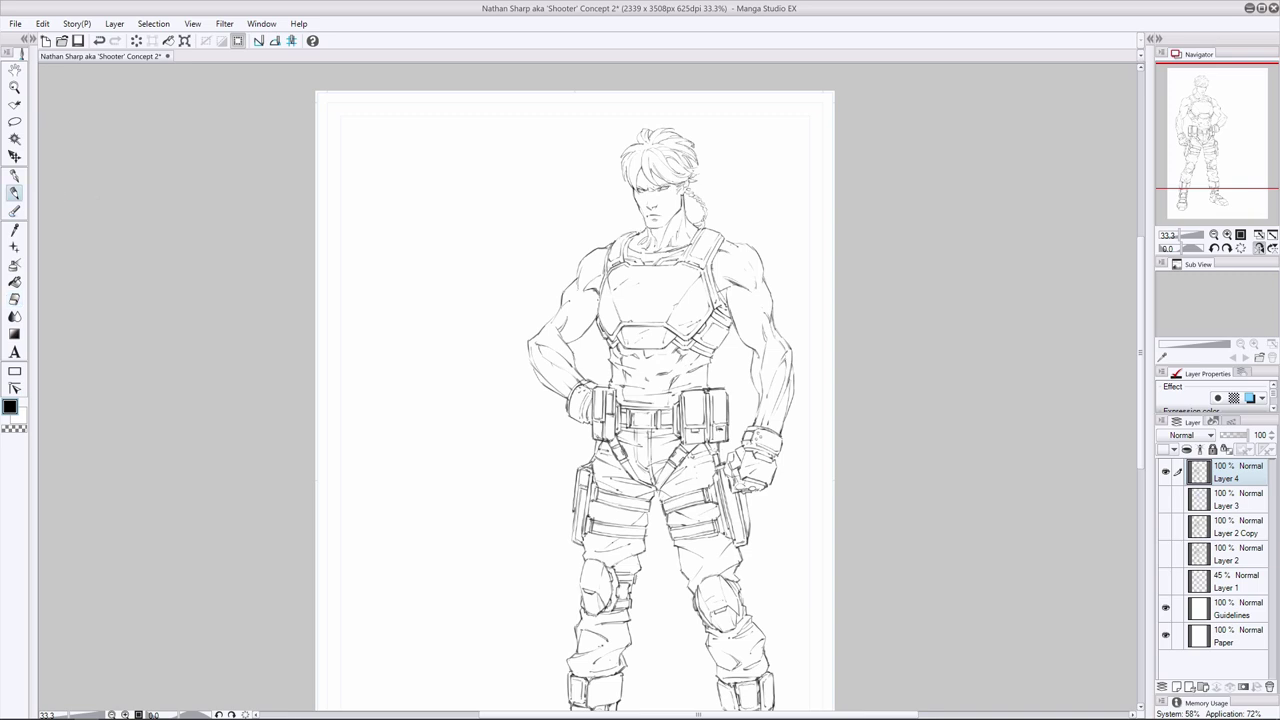
{"action": "left_click", "coordinate": [1259, 248]}
{"action": "key", "text": "e"}
{"action": "key", "text": "p"}
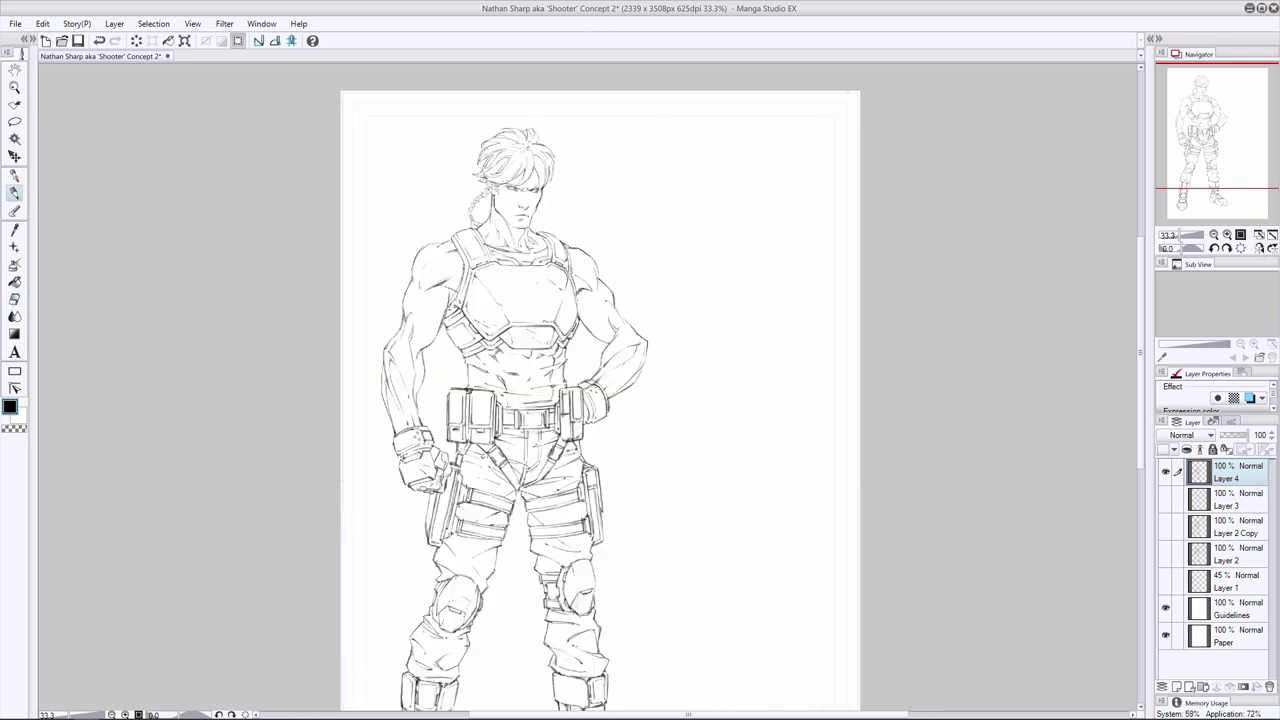
Rework the main figure's hair strands with eraser and pen in the normal and mirrored views, ending in the unmirrored view
{"action": "key", "text": "e"}
{"action": "key", "text": "p"}
{"action": "key", "text": "e"}
{"action": "key", "text": "h"}
{"action": "key", "text": "p"}
{"action": "key", "text": "ctrl+z"}
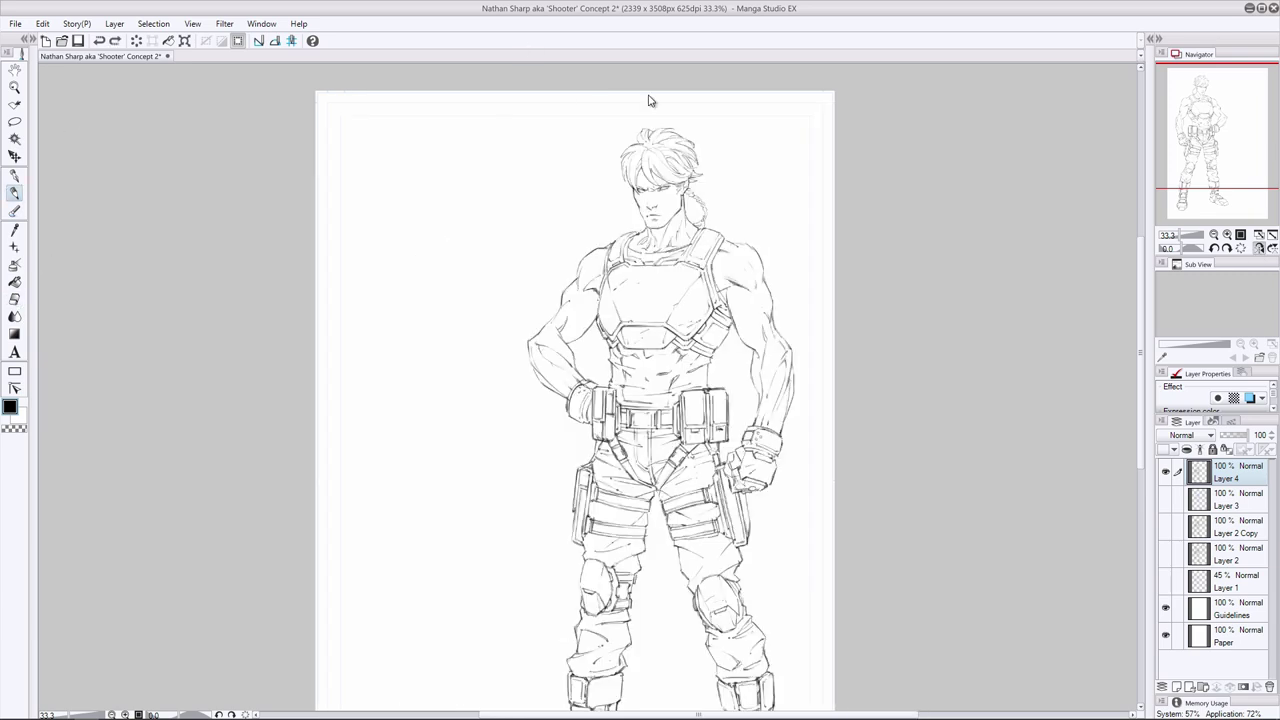
{"action": "key", "text": "ctrl+y"}
{"action": "key", "text": "e"}
{"action": "key", "text": "p"}
{"action": "key", "text": "h"}
{"action": "key", "text": "e"}
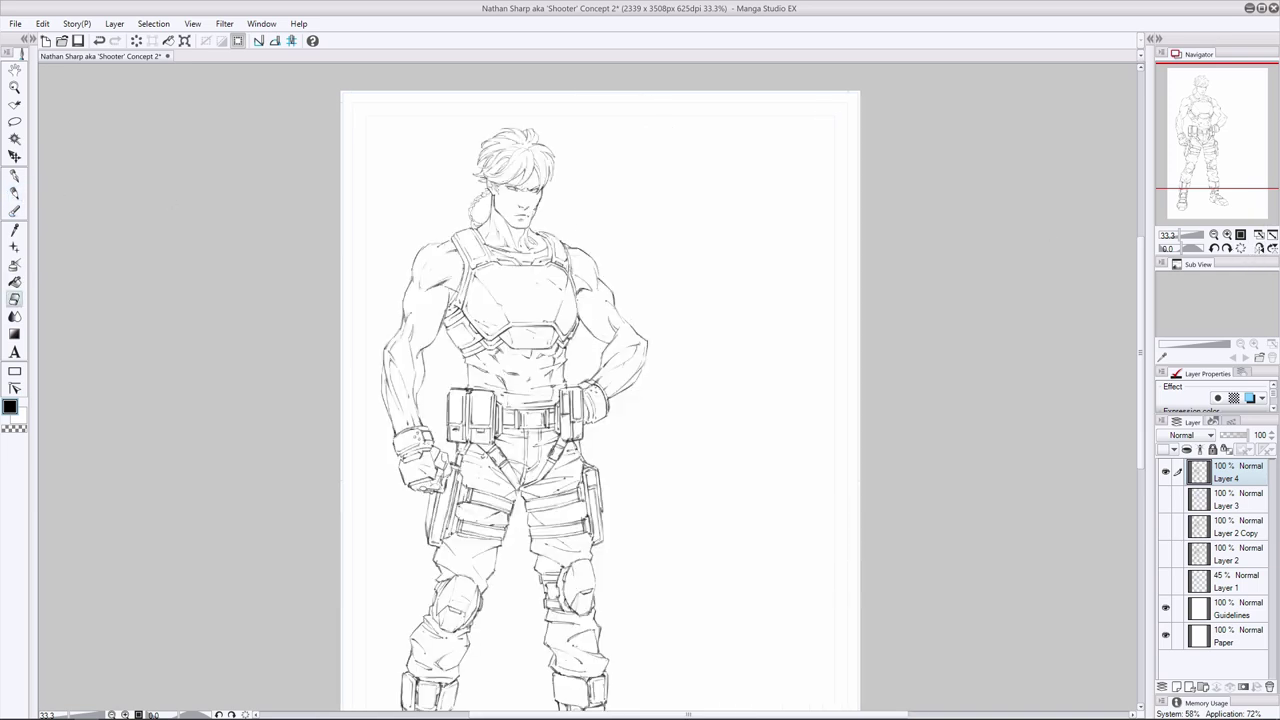
Refine the hair strands over the main figure's crown and forehead and add a short line at the mouth
{"action": "left_click", "coordinate": [1259, 235]}
{"action": "scroll", "coordinate": [516, 138], "scroll_direction": "up", "scroll_amount": 1}
{"action": "key", "text": "p"}
{"action": "left_click_drag", "start_coordinate": [537, 103], "coordinate": [547, 109]}
{"action": "key", "text": "e"}
{"action": "key", "text": "p"}
{"action": "left_click_drag", "start_coordinate": [513, 119], "coordinate": [501, 135]}
{"action": "key", "text": "ctrl+z"}
{"action": "left_click_drag", "start_coordinate": [518, 180], "coordinate": [527, 180]}
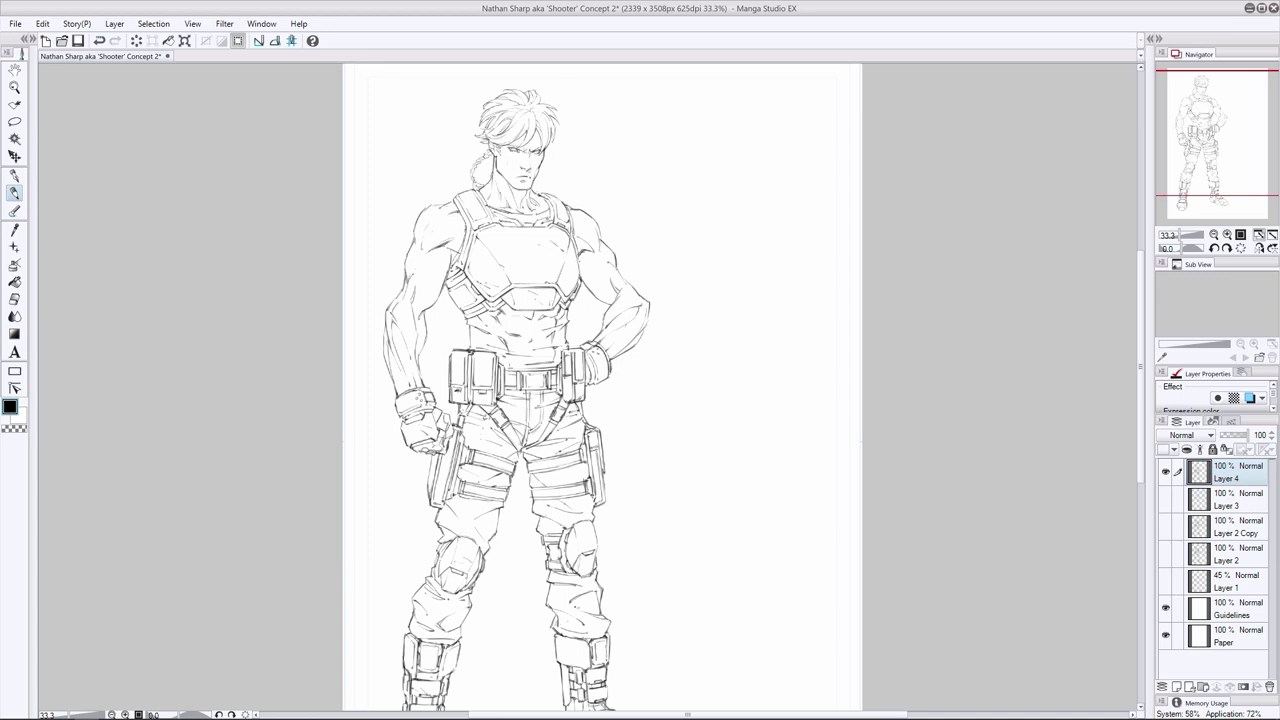
Touch up the main figure's face line art with eraser and pen
{"action": "key", "text": "e"}
{"action": "key", "text": "p"}
{"action": "key", "text": "e"}
{"action": "key", "text": "p"}
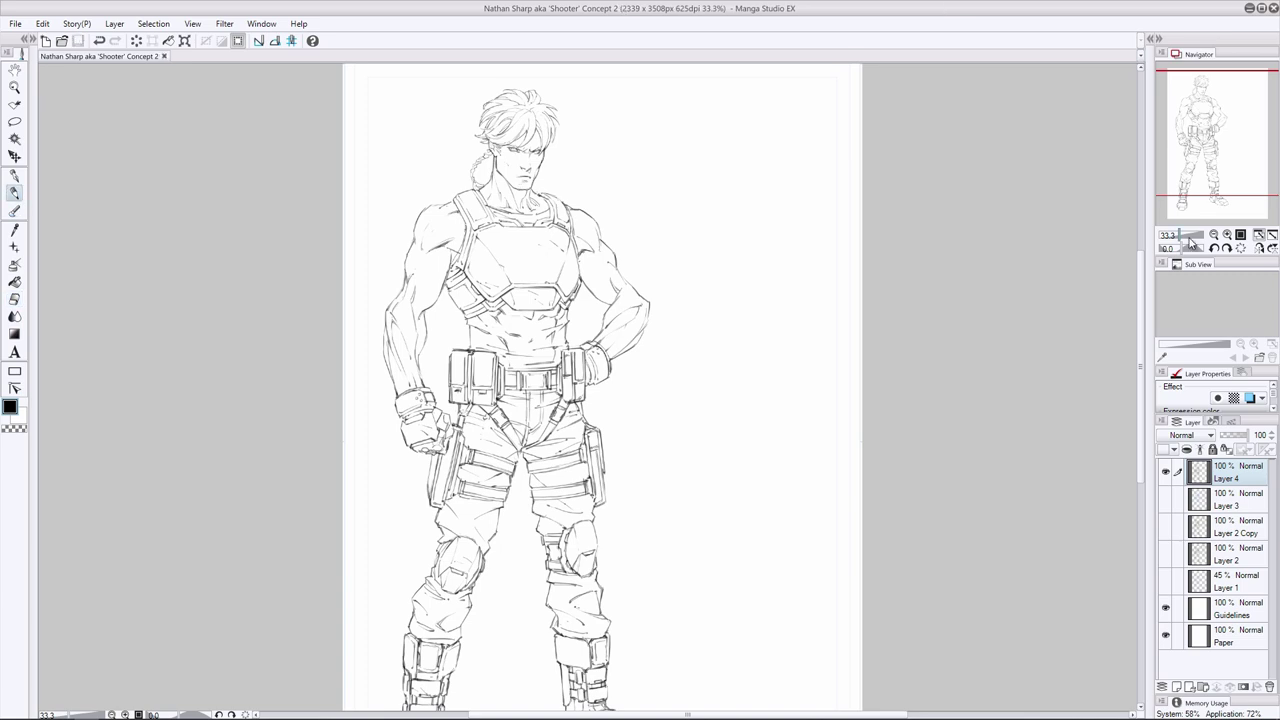
{"action": "left_click", "coordinate": [1258, 235]}
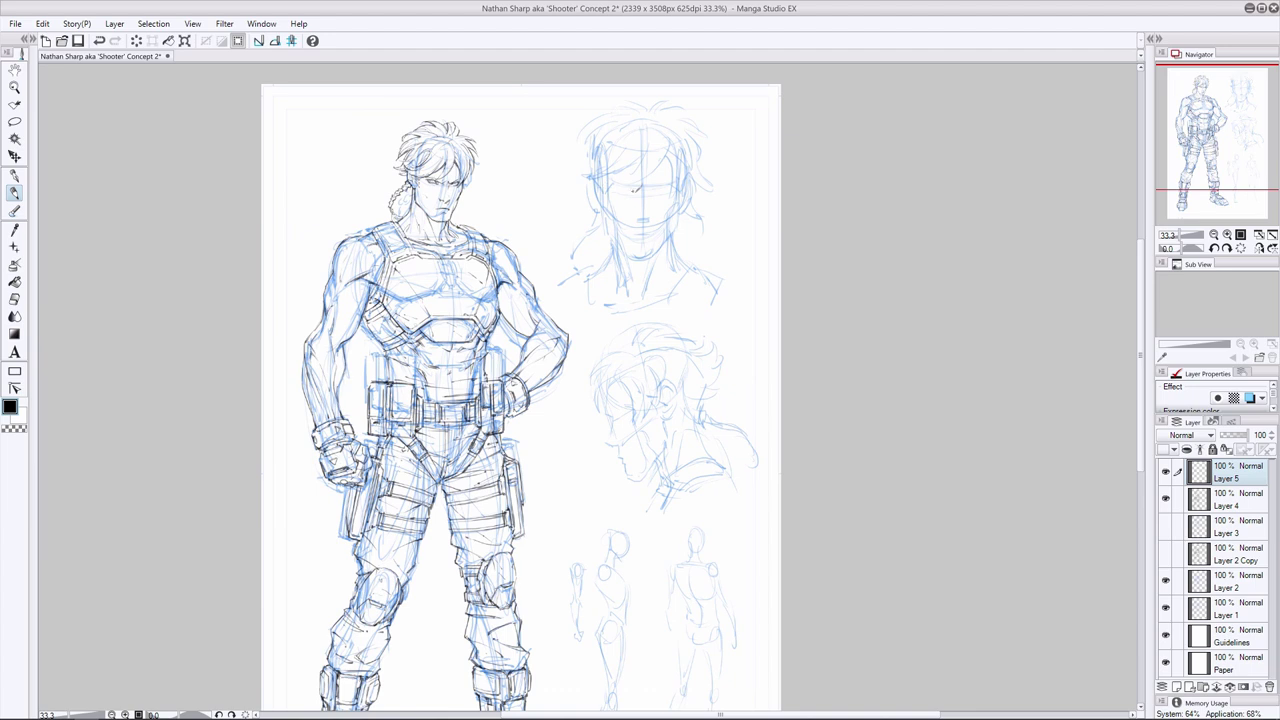
Draw the eyes, mouth, chin and neck lines of the front-view head study over the blue sketch
{"action": "left_click_drag", "start_coordinate": [614, 188], "coordinate": [630, 191]}
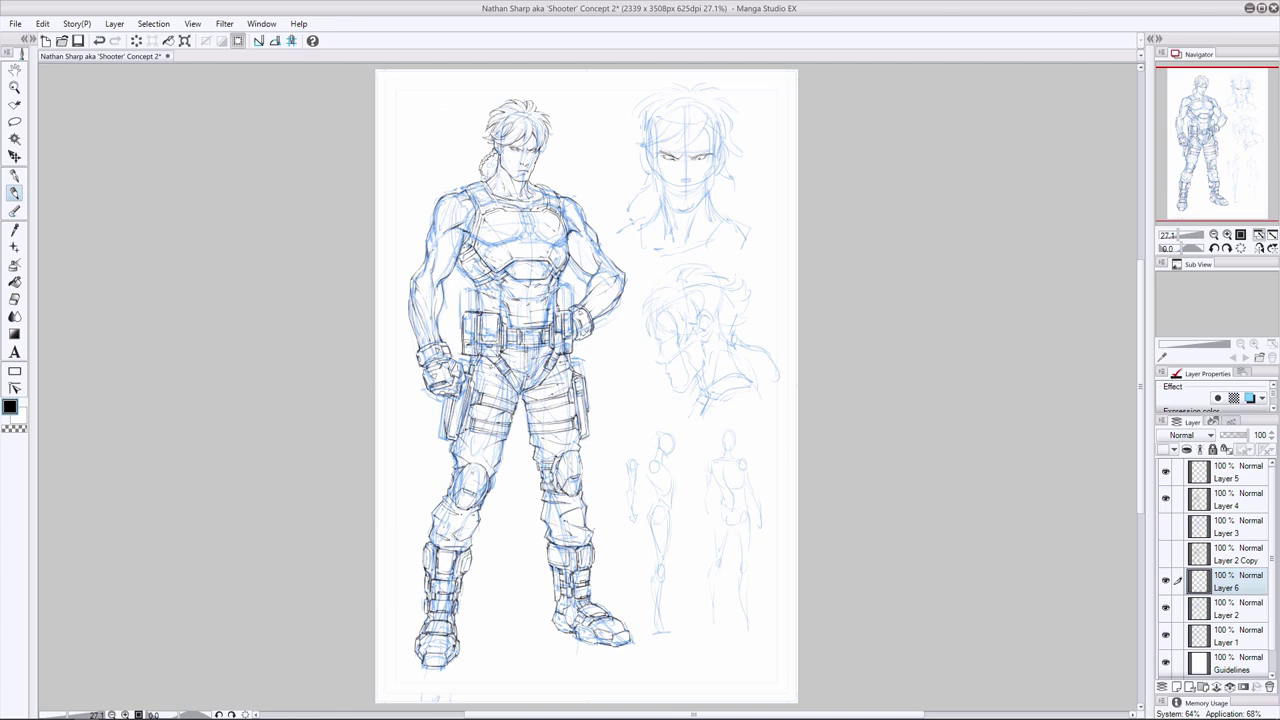
{"action": "key", "text": "ctrl+z"}
{"action": "left_click_drag", "start_coordinate": [691, 178], "coordinate": [686, 182]}
{"action": "key", "text": "ctrl+z"}
{"action": "left_click_drag", "start_coordinate": [680, 197], "coordinate": [689, 197]}
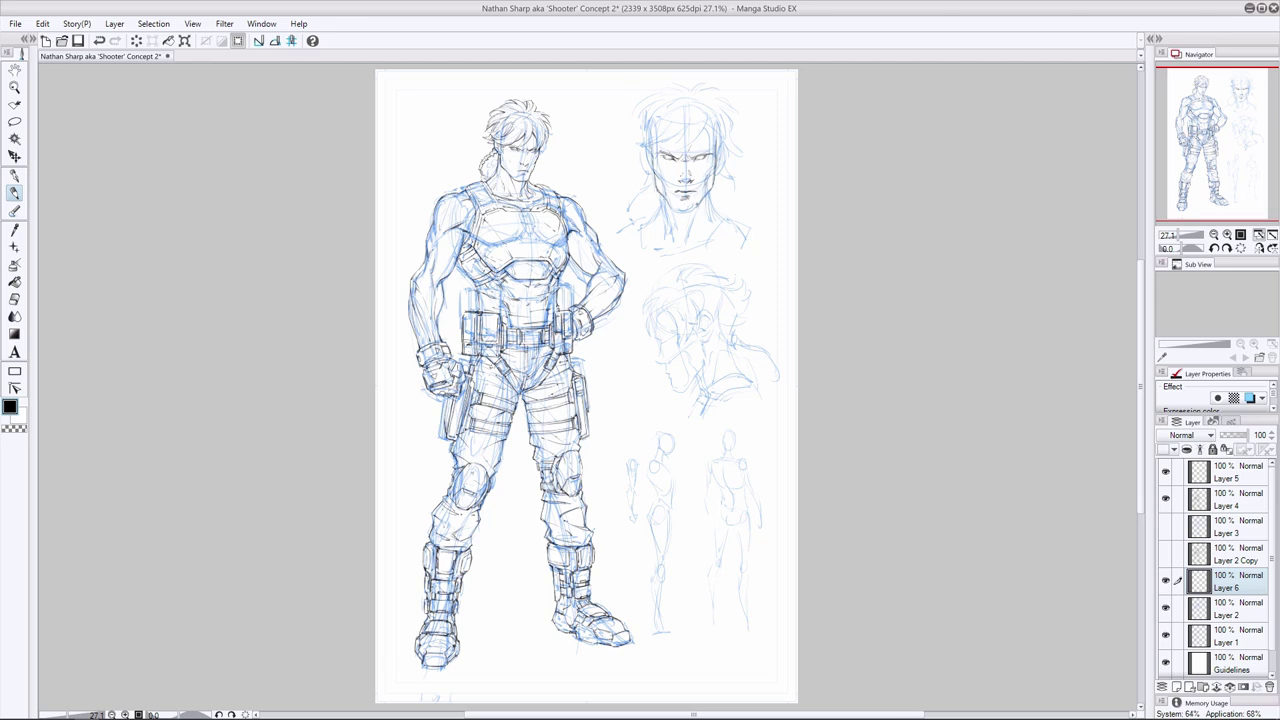
{"action": "left_click_drag", "start_coordinate": [679, 209], "coordinate": [698, 210]}
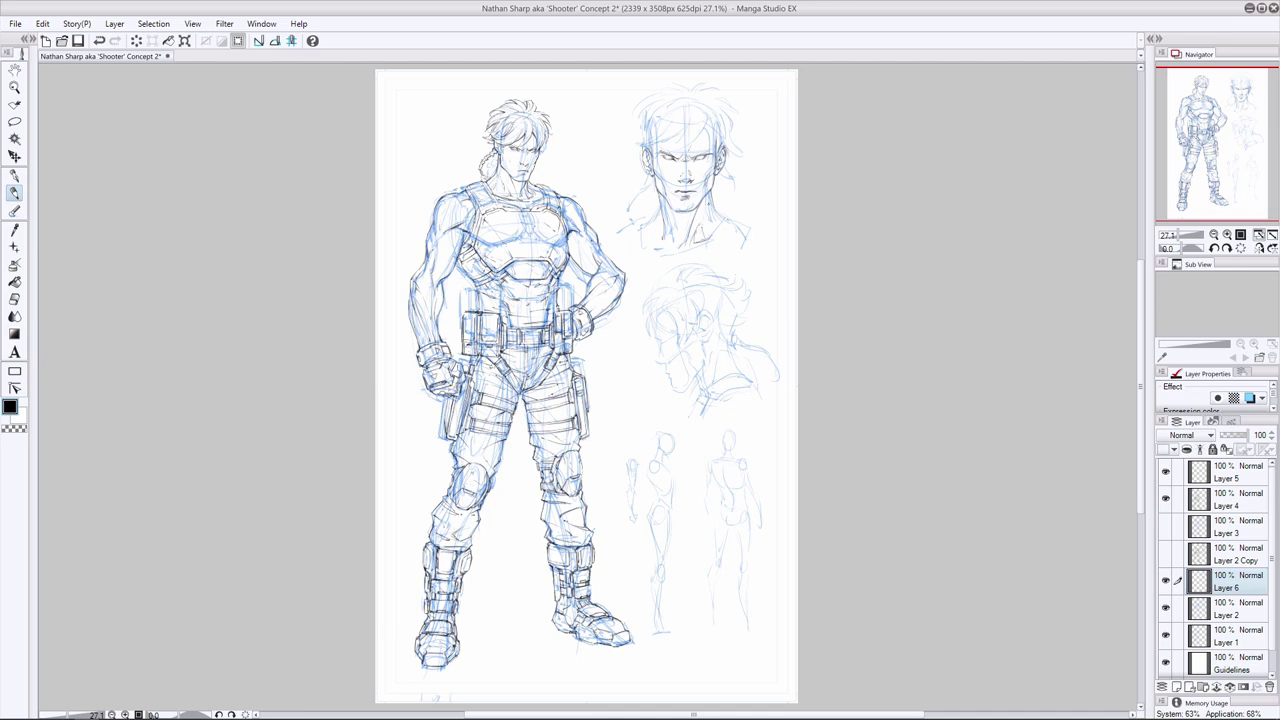
{"action": "left_click_drag", "start_coordinate": [663, 201], "coordinate": [680, 232]}
Ink the glaring eyes of the front-view head on Layer 5 and show Layers 2 and 6
{"action": "left_click", "coordinate": [1230, 472]}
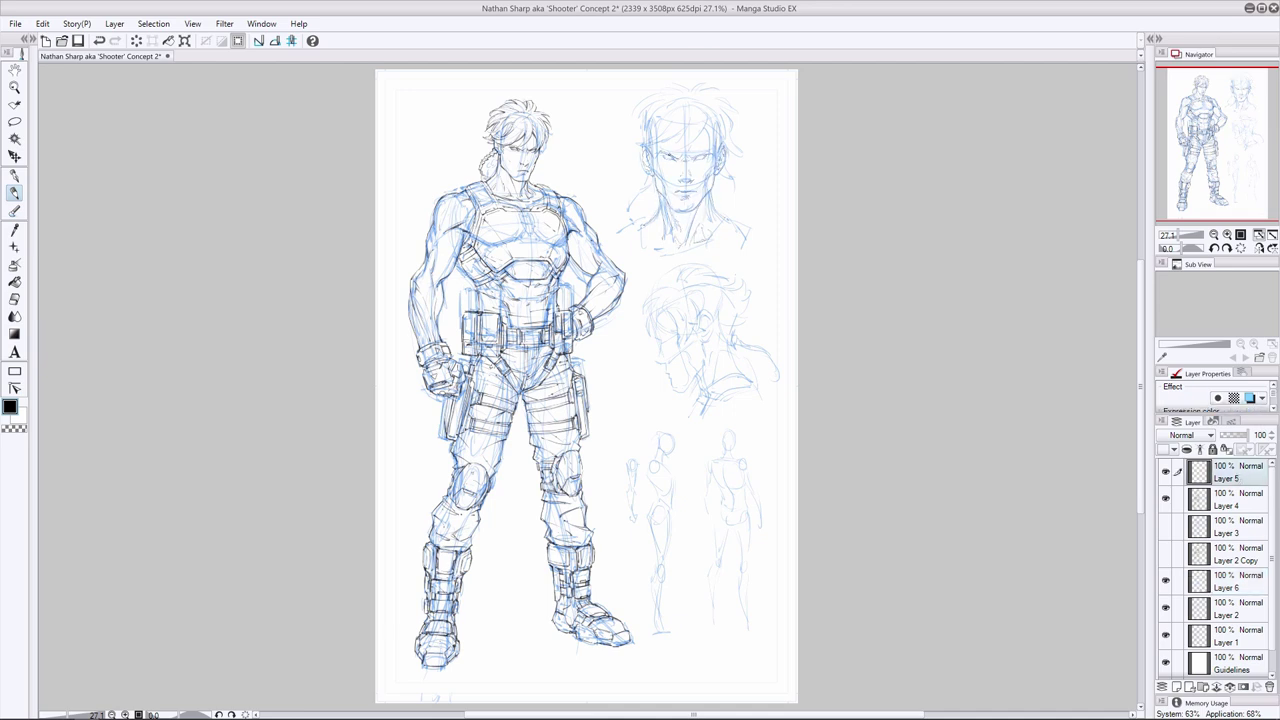
{"action": "left_click_drag", "start_coordinate": [657, 155], "coordinate": [673, 151]}
{"action": "left_click_drag", "start_coordinate": [695, 156], "coordinate": [708, 151]}
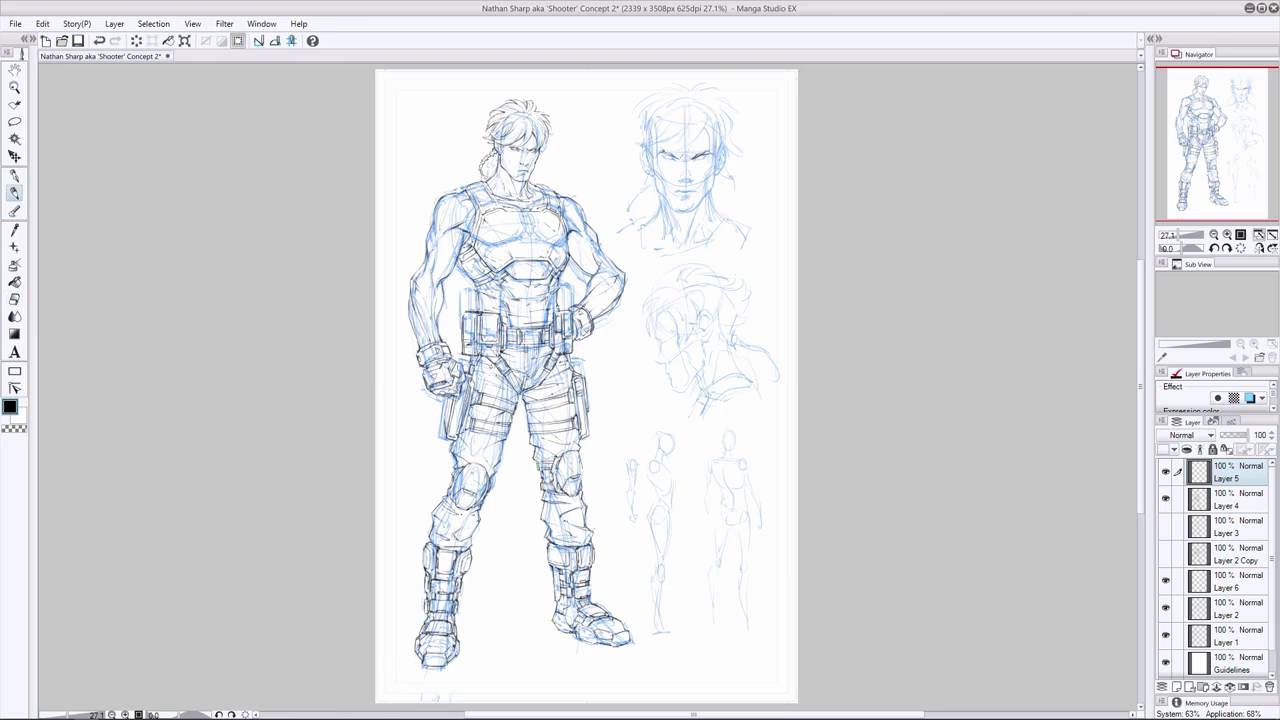
{"action": "left_click_drag", "start_coordinate": [661, 154], "coordinate": [674, 150]}
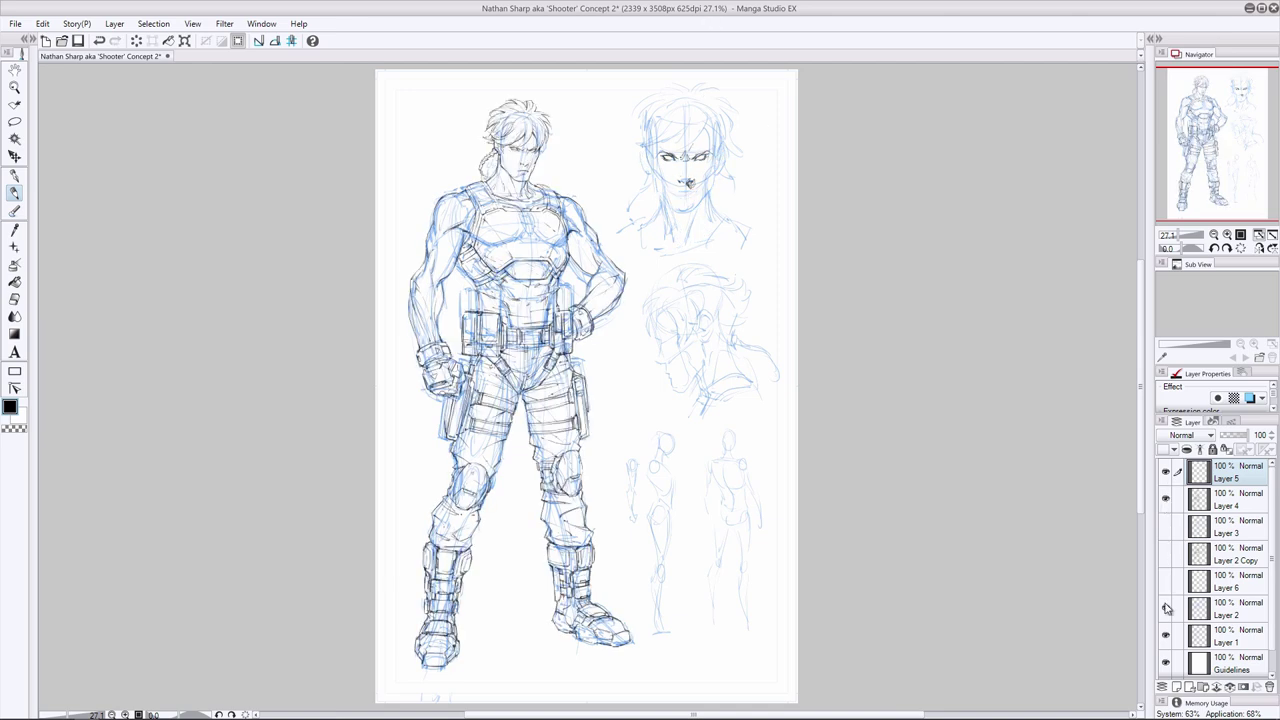
{"action": "left_click", "coordinate": [1166, 607]}
{"action": "left_click", "coordinate": [1166, 580]}
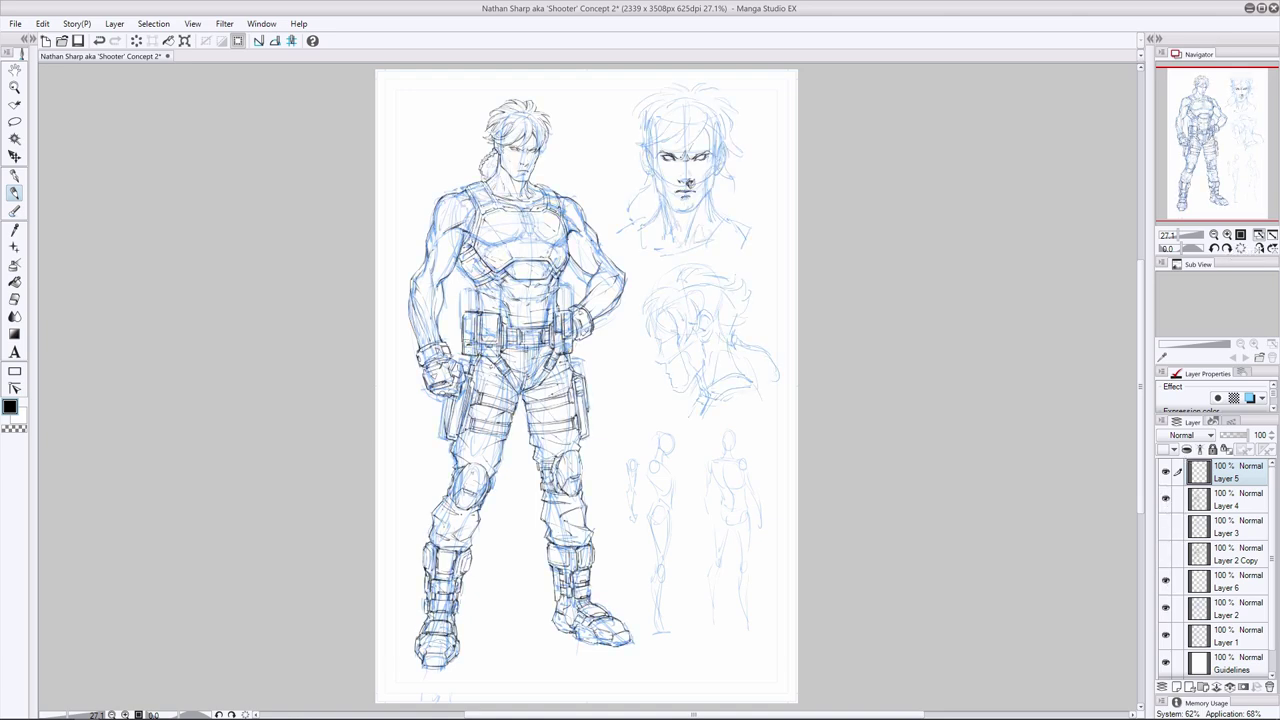
Erase and redraw the mouth line of the front-view head
{"action": "key", "text": "e"}
{"action": "key", "text": "p"}
{"action": "key", "text": "ctrl+z"}
{"action": "left_click_drag", "start_coordinate": [676, 192], "coordinate": [694, 192]}
Hide Layer 1 and ink the cheek and jaw outline of the front-view head
{"action": "mouse_move", "coordinate": [1166, 580]}
{"action": "left_mouse_down"}
{"action": "mouse_move", "coordinate": [1166, 635]}
{"action": "mouse_move", "coordinate": [1166, 580]}
{"action": "left_mouse_up"}
{"action": "left_click", "coordinate": [1166, 635]}
{"action": "mouse_move", "coordinate": [705, 138]}
{"action": "left_mouse_down"}
{"action": "mouse_move", "coordinate": [689, 184]}
{"action": "mouse_move", "coordinate": [659, 177]}
{"action": "mouse_move", "coordinate": [671, 208]}
{"action": "left_mouse_up"}
{"action": "key", "text": "ctrl+z"}
{"action": "left_click_drag", "start_coordinate": [714, 152], "coordinate": [712, 197]}
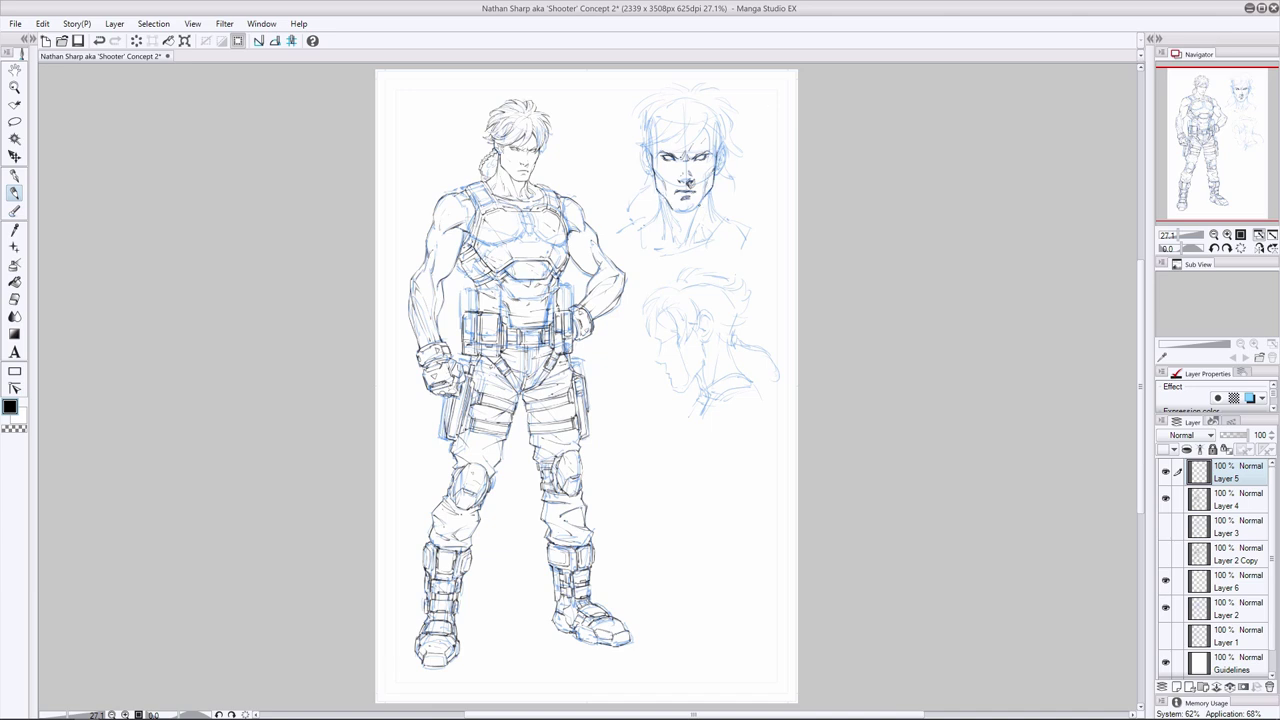
Toggle Layers 6 and 2 to check the inks and start inking the fringe across the front-view forehead
{"action": "left_click", "coordinate": [1165, 580]}
{"action": "left_click", "coordinate": [1165, 580]}
{"action": "left_click_drag", "start_coordinate": [1165, 580], "coordinate": [1165, 607]}
{"action": "key", "text": "e"}
{"action": "key", "text": "p"}
{"action": "left_click_drag", "start_coordinate": [698, 137], "coordinate": [663, 145]}
{"action": "left_click", "coordinate": [14, 299]}
{"action": "left_click", "coordinate": [14, 193]}
{"action": "left_click_drag", "start_coordinate": [689, 129], "coordinate": [657, 147]}
Undo the last fringe strokes and redraw the long strands sweeping from the parting to the temple
{"action": "key", "text": "ctrl+z"}
{"action": "key", "text": "ctrl+z"}
{"action": "key", "text": "ctrl+z"}
{"action": "key", "text": "ctrl+z"}
{"action": "key", "text": "ctrl+z"}
{"action": "key", "text": "ctrl+z"}
{"action": "mouse_move", "coordinate": [696, 116]}
{"action": "left_mouse_down"}
{"action": "mouse_move", "coordinate": [682, 138]}
{"action": "mouse_move", "coordinate": [658, 144]}
{"action": "mouse_move", "coordinate": [662, 126]}
{"action": "mouse_move", "coordinate": [639, 145]}
{"action": "left_mouse_up"}
{"action": "left_click_drag", "start_coordinate": [690, 98], "coordinate": [638, 136]}
{"action": "key", "text": "ctrl+z"}
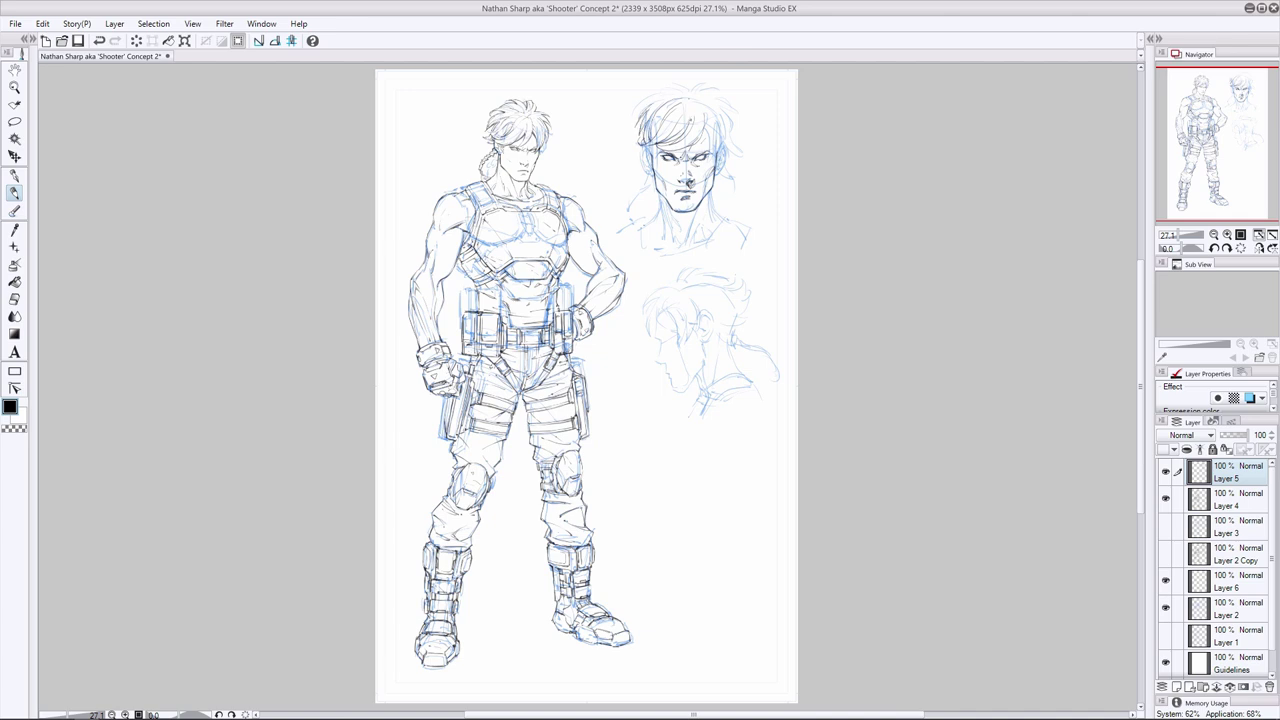
Ink the outer hair outline between the crown and temple of the front-view head, undoing the last strokes
{"action": "left_click_drag", "start_coordinate": [666, 88], "coordinate": [646, 100]}
{"action": "left_click_drag", "start_coordinate": [650, 96], "coordinate": [630, 118]}
{"action": "left_click_drag", "start_coordinate": [662, 100], "coordinate": [632, 119]}
{"action": "key", "text": "ctrl+z"}
{"action": "key", "text": "ctrl+z"}
Try several tuft strokes along the top of the front-view head's hair, undo them and redraw the outline
{"action": "mouse_move", "coordinate": [646, 101]}
{"action": "left_mouse_down"}
{"action": "mouse_move", "coordinate": [686, 74]}
{"action": "mouse_move", "coordinate": [630, 67]}
{"action": "mouse_move", "coordinate": [675, 88]}
{"action": "left_mouse_up"}
{"action": "left_click_drag", "start_coordinate": [663, 88], "coordinate": [681, 91]}
{"action": "mouse_move", "coordinate": [662, 84]}
{"action": "left_mouse_down"}
{"action": "mouse_move", "coordinate": [687, 90]}
{"action": "mouse_move", "coordinate": [673, 86]}
{"action": "left_mouse_up"}
{"action": "key", "text": "ctrl+z"}
{"action": "key", "text": "ctrl+z"}
{"action": "key", "text": "ctrl+z"}
{"action": "key", "text": "ctrl+z"}
{"action": "left_click_drag", "start_coordinate": [645, 96], "coordinate": [679, 88]}
{"action": "left_click_drag", "start_coordinate": [651, 95], "coordinate": [685, 83]}
{"action": "left_click", "coordinate": [1262, 8]}
{"action": "left_click", "coordinate": [951, 8]}
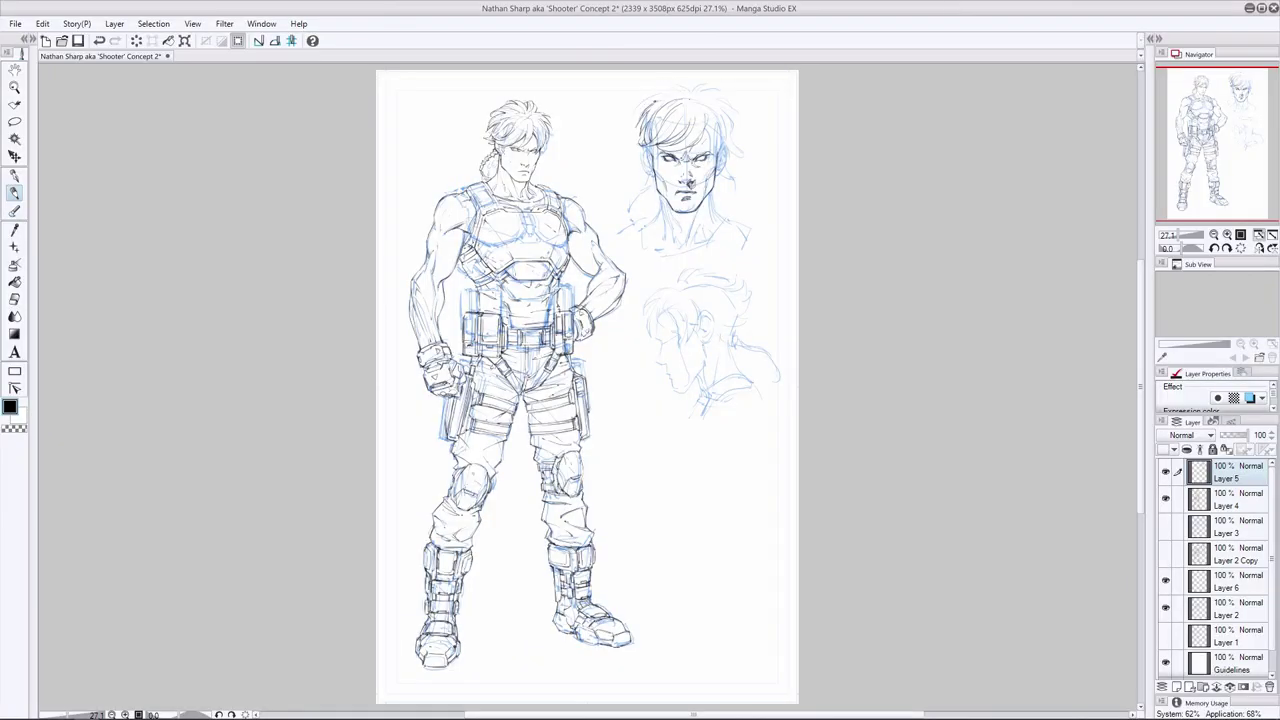
Ink the spiky tufts across the crown and rework the hair running down beside the ear
{"action": "left_click_drag", "start_coordinate": [635, 115], "coordinate": [688, 84]}
{"action": "left_click_drag", "start_coordinate": [662, 88], "coordinate": [730, 90]}
{"action": "left_click_drag", "start_coordinate": [718, 123], "coordinate": [718, 167]}
{"action": "key", "text": "ctrl+z"}
{"action": "key", "text": "e"}
{"action": "key", "text": "p"}
{"action": "key", "text": "p"}
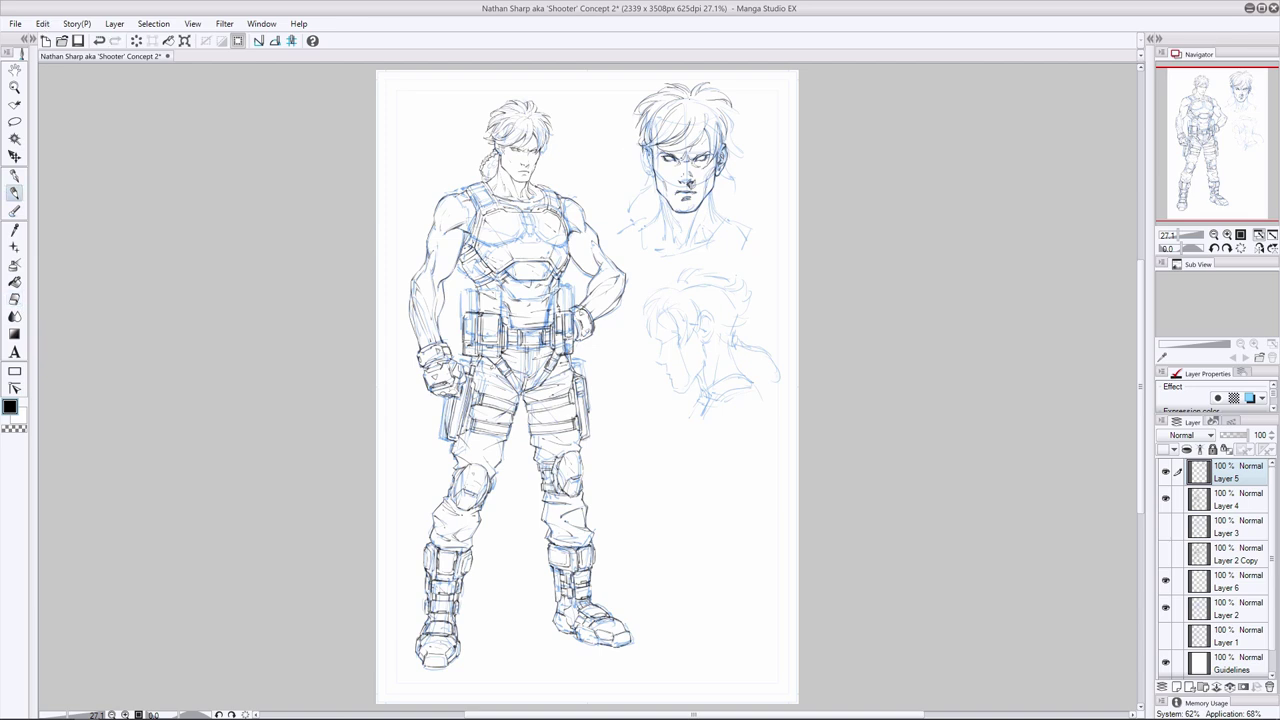
Ink the ear on the fringe side of the front-view head and hide Layers 6 and 2
{"action": "left_click_drag", "start_coordinate": [645, 165], "coordinate": [653, 171]}
{"action": "left_click", "coordinate": [1165, 581]}
{"action": "left_click", "coordinate": [1166, 606]}
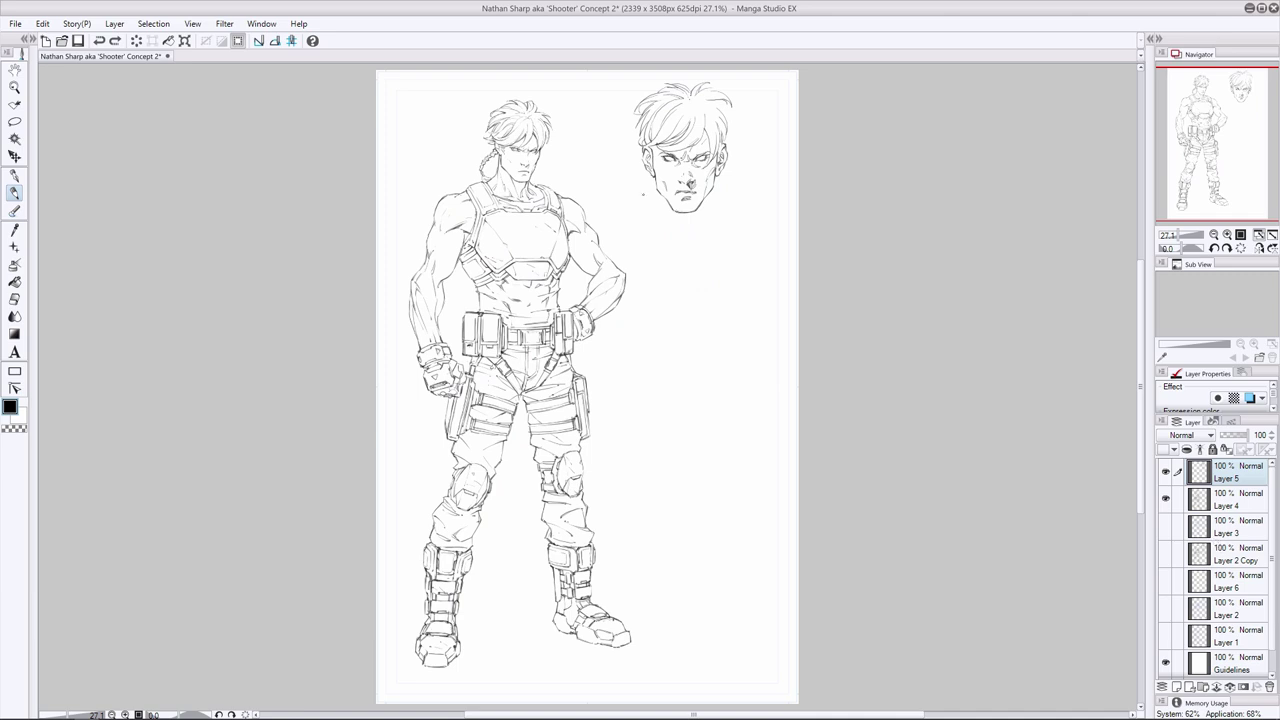
Show Layers 6 and 2 again and ink the loose hair strands flicking out on both sides of the face
{"action": "key", "text": "e"}
{"action": "left_click", "coordinate": [1165, 581]}
{"action": "left_click", "coordinate": [1165, 608]}
{"action": "left_click", "coordinate": [15, 193]}
{"action": "mouse_move", "coordinate": [740, 105]}
{"action": "left_mouse_down"}
{"action": "mouse_move", "coordinate": [724, 118]}
{"action": "mouse_move", "coordinate": [728, 145]}
{"action": "left_mouse_up"}
{"action": "left_click_drag", "start_coordinate": [745, 143], "coordinate": [727, 179]}
{"action": "left_click_drag", "start_coordinate": [637, 171], "coordinate": [647, 165]}
{"action": "mouse_move", "coordinate": [629, 158]}
{"action": "left_mouse_down"}
{"action": "mouse_move", "coordinate": [644, 168]}
{"action": "mouse_move", "coordinate": [641, 141]}
{"action": "left_mouse_up"}
Ink the neck and shoulder lines of the front-view bust and hide Layers 2 and 6
{"action": "mouse_move", "coordinate": [659, 190]}
{"action": "left_mouse_down"}
{"action": "mouse_move", "coordinate": [659, 243]}
{"action": "mouse_move", "coordinate": [646, 228]}
{"action": "mouse_move", "coordinate": [672, 219]}
{"action": "mouse_move", "coordinate": [682, 249]}
{"action": "mouse_move", "coordinate": [716, 239]}
{"action": "mouse_move", "coordinate": [739, 251]}
{"action": "mouse_move", "coordinate": [714, 235]}
{"action": "mouse_move", "coordinate": [745, 243]}
{"action": "mouse_move", "coordinate": [640, 252]}
{"action": "mouse_move", "coordinate": [618, 231]}
{"action": "mouse_move", "coordinate": [614, 255]}
{"action": "mouse_move", "coordinate": [636, 253]}
{"action": "mouse_move", "coordinate": [617, 249]}
{"action": "left_mouse_up"}
{"action": "left_click", "coordinate": [14, 299]}
{"action": "left_click", "coordinate": [14, 193]}
{"action": "mouse_move", "coordinate": [708, 193]}
{"action": "left_mouse_down"}
{"action": "mouse_move", "coordinate": [703, 239]}
{"action": "mouse_move", "coordinate": [719, 227]}
{"action": "left_mouse_up"}
{"action": "left_click", "coordinate": [1166, 608]}
{"action": "left_click", "coordinate": [1166, 581]}
Clean up the neck lines of the front-view bust with the eraser
{"action": "key", "text": "e"}
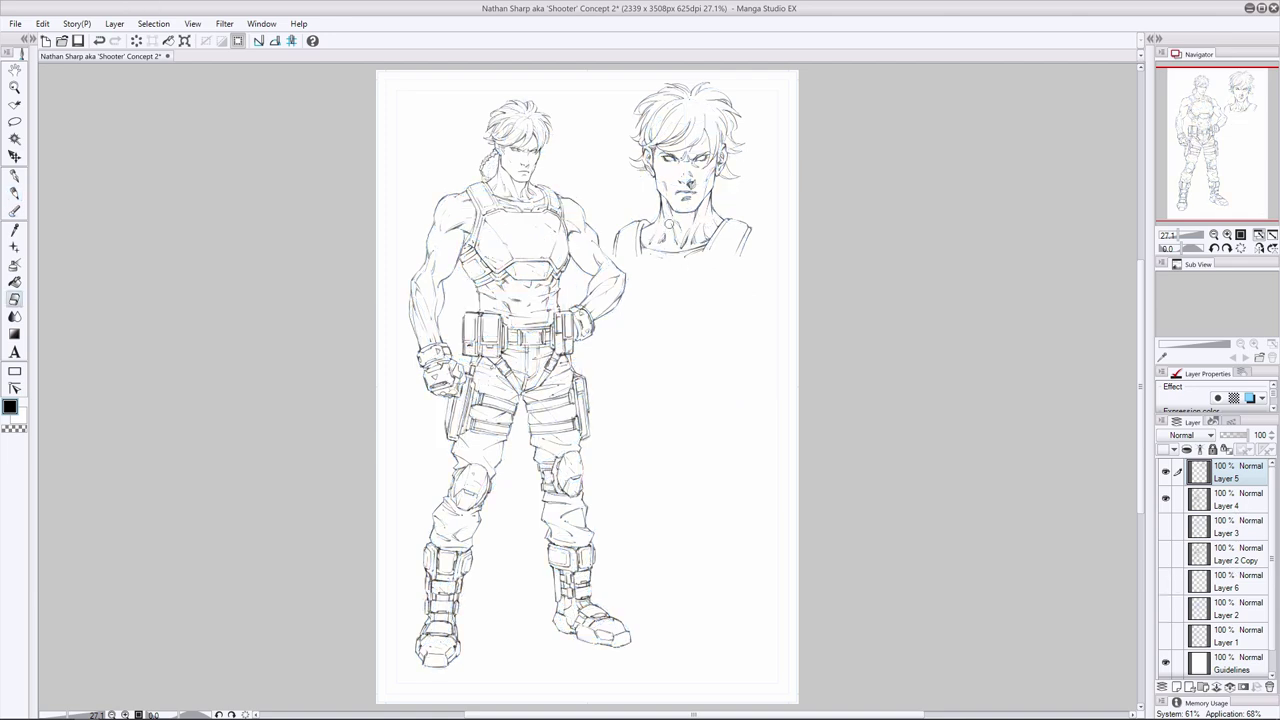
{"action": "key", "text": "ctrl+z"}
{"action": "left_click_drag", "start_coordinate": [705, 206], "coordinate": [706, 243]}
Ink the braid hanging beside the front-view neck, toggling Layer 3 for reference
{"action": "left_click", "coordinate": [1166, 526]}
{"action": "left_click", "coordinate": [1166, 526]}
{"action": "left_click", "coordinate": [1166, 526]}
{"action": "key", "text": "p"}
{"action": "mouse_move", "coordinate": [646, 186]}
{"action": "left_mouse_down"}
{"action": "mouse_move", "coordinate": [625, 220]}
{"action": "mouse_move", "coordinate": [647, 221]}
{"action": "mouse_move", "coordinate": [646, 189]}
{"action": "mouse_move", "coordinate": [632, 204]}
{"action": "left_mouse_up"}
{"action": "left_click", "coordinate": [1166, 526]}
Add a new layer above Layer 5 and draw a short line on the neck below the jaw
{"action": "left_click", "coordinate": [1177, 687]}
{"action": "key", "text": "ctrl+z"}
{"action": "left_click_drag", "start_coordinate": [697, 211], "coordinate": [693, 219]}
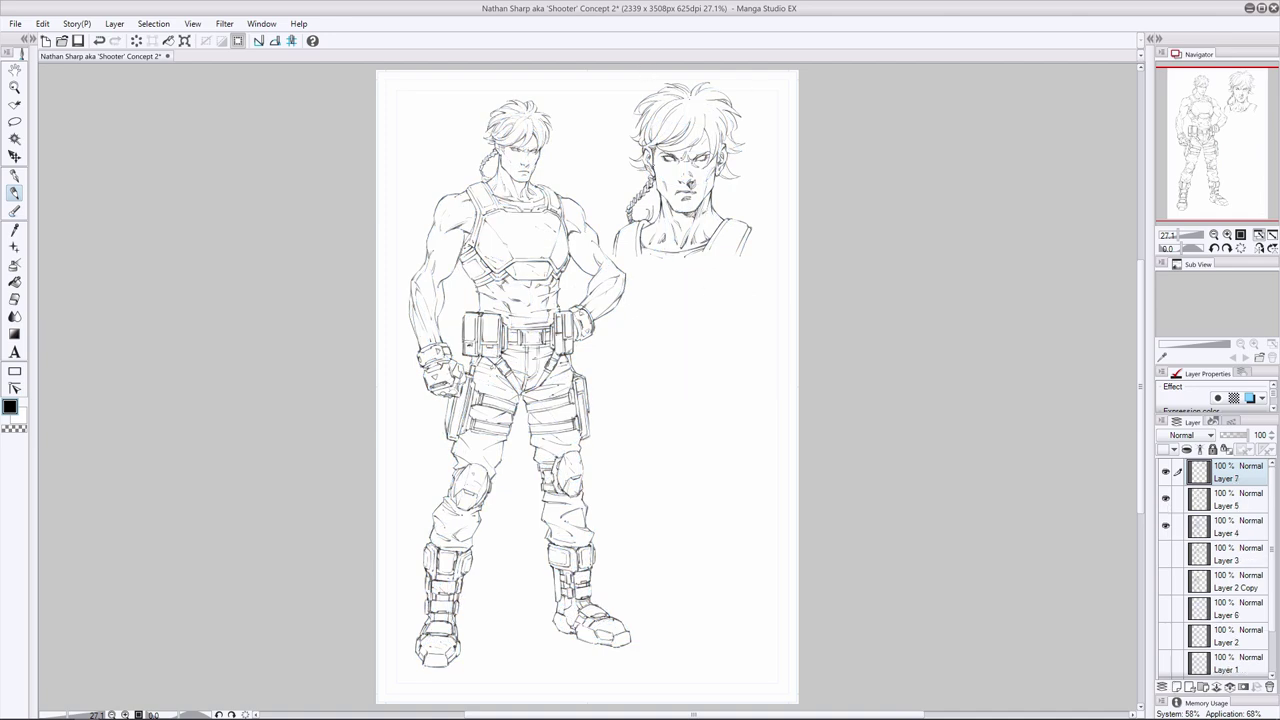
Select Layer 5 and try new strands in the fringe and beside the ear, undoing the unwanted strokes
{"action": "left_click", "coordinate": [1228, 499]}
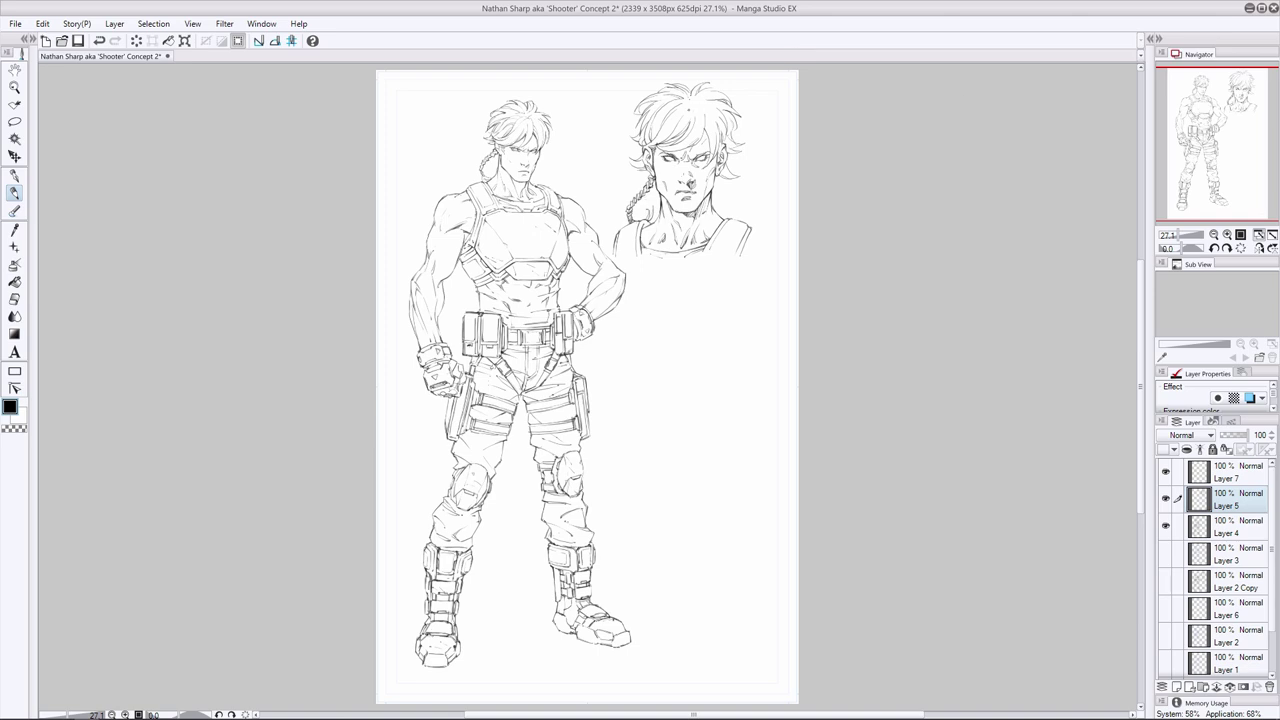
{"action": "key", "text": "ctrl+z"}
{"action": "key", "text": "ctrl+z"}
{"action": "mouse_move", "coordinate": [687, 121]}
{"action": "left_mouse_down"}
{"action": "mouse_move", "coordinate": [647, 146]}
{"action": "mouse_move", "coordinate": [669, 155]}
{"action": "mouse_move", "coordinate": [690, 131]}
{"action": "left_mouse_up"}
{"action": "key", "text": "ctrl+z"}
{"action": "key", "text": "ctrl+z"}
{"action": "mouse_move", "coordinate": [676, 148]}
{"action": "left_mouse_down"}
{"action": "mouse_move", "coordinate": [662, 152]}
{"action": "mouse_move", "coordinate": [697, 144]}
{"action": "mouse_move", "coordinate": [707, 157]}
{"action": "mouse_move", "coordinate": [670, 151]}
{"action": "mouse_move", "coordinate": [680, 137]}
{"action": "mouse_move", "coordinate": [663, 150]}
{"action": "mouse_move", "coordinate": [697, 132]}
{"action": "mouse_move", "coordinate": [696, 118]}
{"action": "mouse_move", "coordinate": [665, 145]}
{"action": "mouse_move", "coordinate": [713, 138]}
{"action": "mouse_move", "coordinate": [707, 157]}
{"action": "mouse_move", "coordinate": [727, 131]}
{"action": "mouse_move", "coordinate": [733, 179]}
{"action": "left_mouse_up"}
{"action": "key", "text": "ctrl+z"}
Rework the front-view head's hair strands by alternating eraser and pen and undoing unwanted strokes
{"action": "left_click", "coordinate": [14, 300]}
{"action": "left_click", "coordinate": [14, 193]}
{"action": "key", "text": "ctrl+z"}
{"action": "left_click", "coordinate": [14, 300]}
{"action": "left_click", "coordinate": [14, 193]}
{"action": "key", "text": "ctrl+z"}
{"action": "left_click", "coordinate": [14, 299]}
{"action": "left_click", "coordinate": [14, 193]}
{"action": "key", "text": "ctrl+z"}
{"action": "key", "text": "ctrl+z"}
{"action": "key", "text": "ctrl+z"}
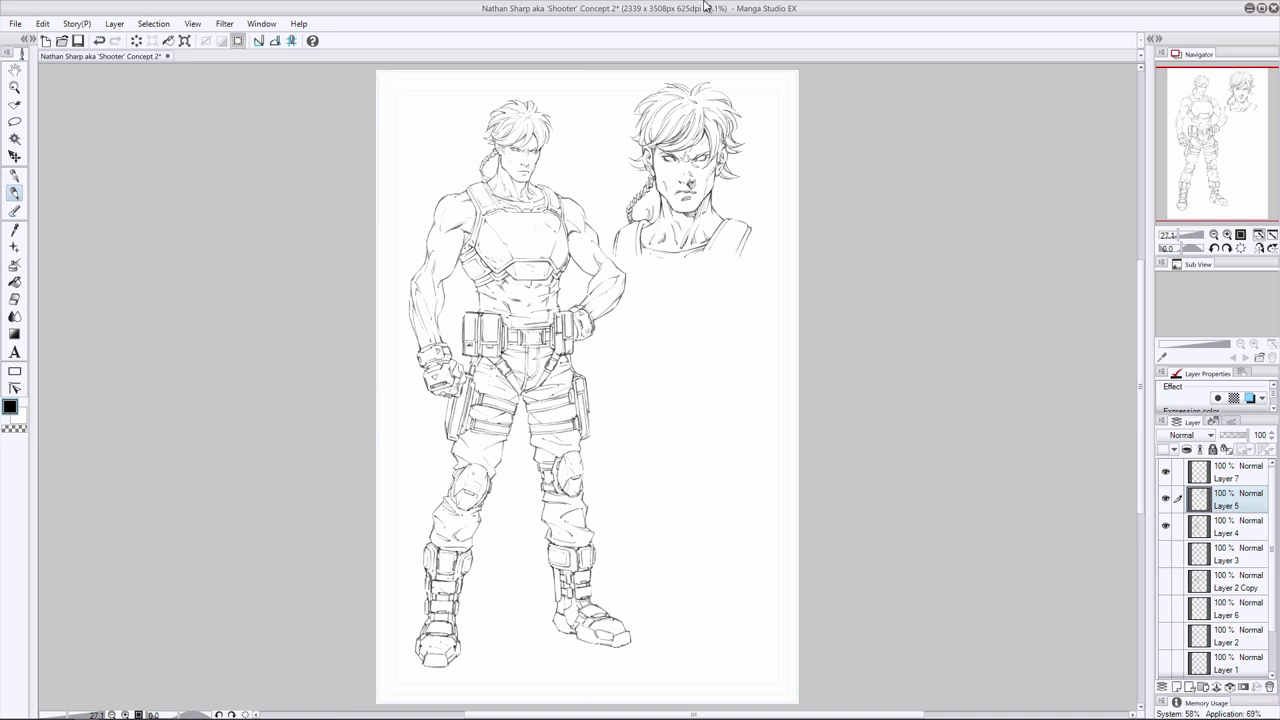
Add inner hair strands beside the ear, through the fringe and along the crown of the front-view head
{"action": "left_click_drag", "start_coordinate": [721, 131], "coordinate": [717, 149]}
{"action": "left_click_drag", "start_coordinate": [723, 143], "coordinate": [713, 157]}
{"action": "mouse_move", "coordinate": [708, 104]}
{"action": "left_mouse_down"}
{"action": "mouse_move", "coordinate": [730, 112]}
{"action": "mouse_move", "coordinate": [655, 139]}
{"action": "left_mouse_up"}
{"action": "mouse_move", "coordinate": [663, 117]}
{"action": "left_mouse_down"}
{"action": "mouse_move", "coordinate": [655, 135]}
{"action": "mouse_move", "coordinate": [641, 129]}
{"action": "mouse_move", "coordinate": [643, 167]}
{"action": "left_mouse_up"}
{"action": "key", "text": "ctrl+z"}
{"action": "left_click_drag", "start_coordinate": [640, 106], "coordinate": [678, 89]}
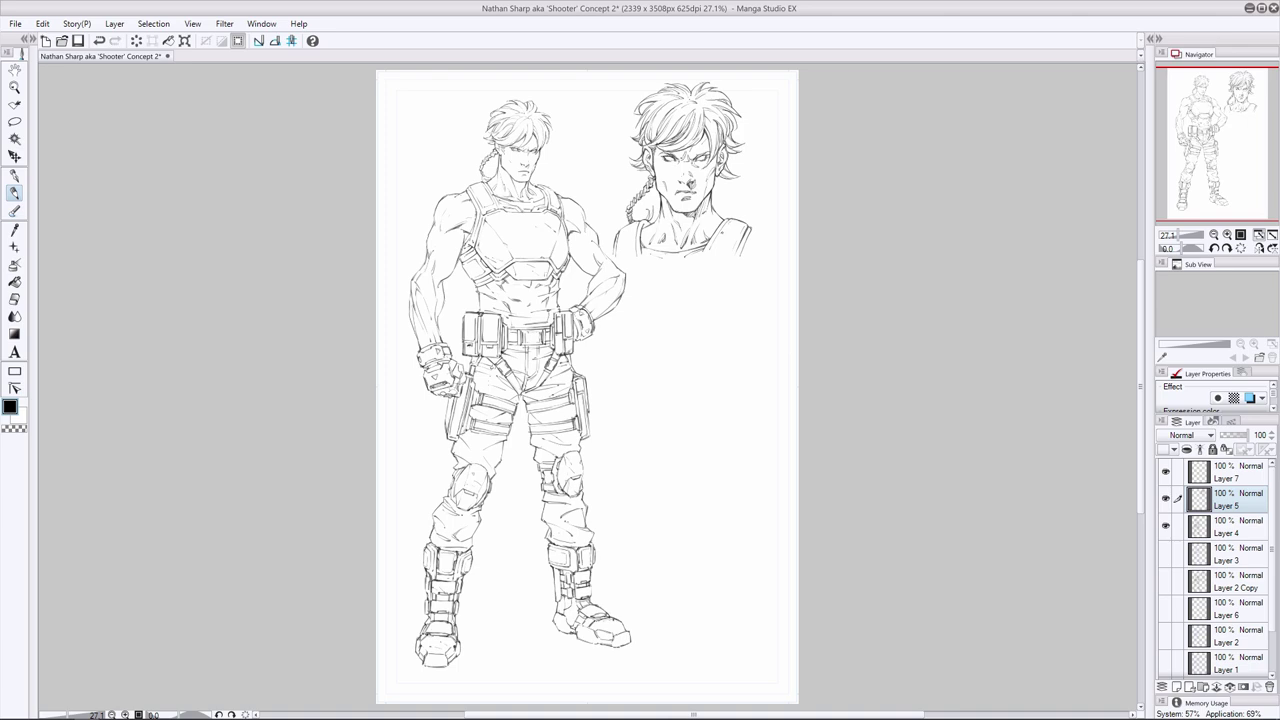
Draw the vest strap lines on both shoulders of the front-view bust, comparing them with undo and redo
{"action": "key", "text": "e"}
{"action": "key", "text": "p"}
{"action": "left_click_drag", "start_coordinate": [723, 226], "coordinate": [711, 246]}
{"action": "key", "text": "ctrl+z"}
{"action": "key", "text": "ctrl+y"}
{"action": "left_click_drag", "start_coordinate": [641, 229], "coordinate": [639, 255]}
{"action": "key", "text": "ctrl+z"}
{"action": "key", "text": "ctrl+y"}
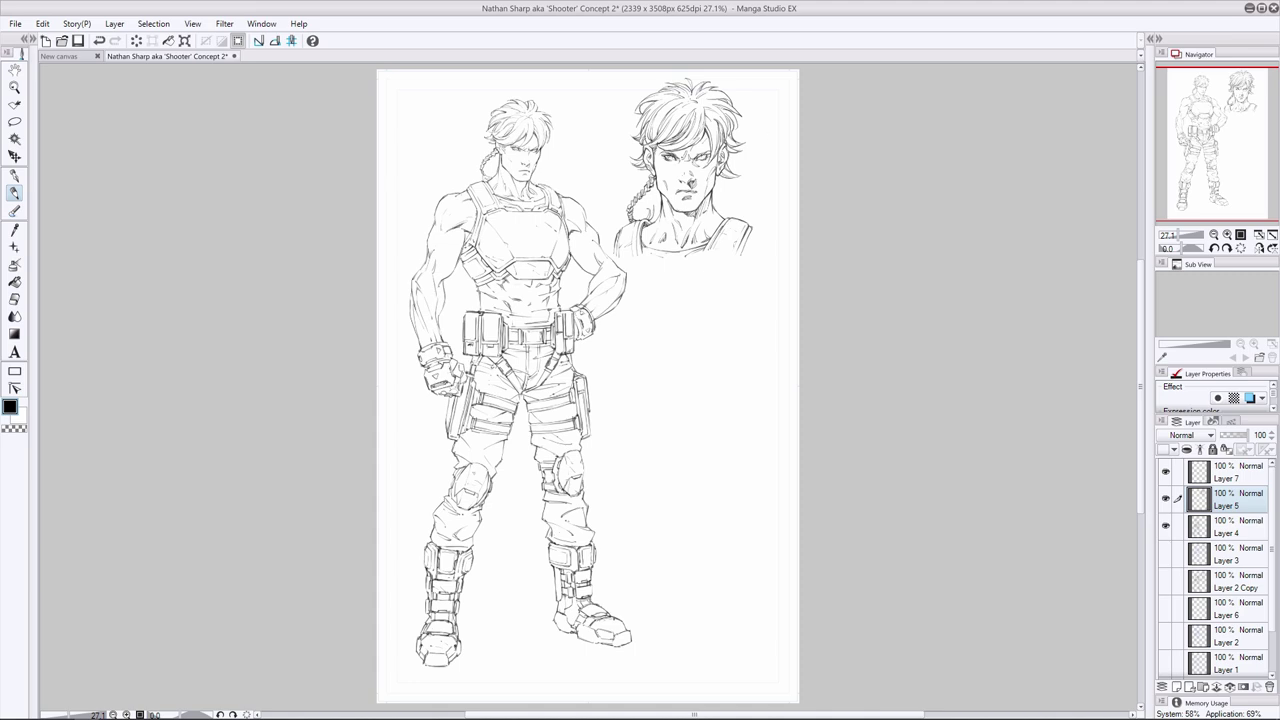
Compare the latest front-view bust strokes with undo and redo, drop the unwanted one and save the drawing
{"action": "key", "text": "ctrl+z"}
{"action": "key", "text": "ctrl+y"}
{"action": "key", "text": "ctrl+z"}
{"action": "key", "text": "ctrl+y"}
{"action": "key", "text": "ctrl+z"}
{"action": "key", "text": "ctrl+y"}
{"action": "key", "text": "ctrl+z"}
{"action": "key", "text": "ctrl+y"}
{"action": "key", "text": "e"}
{"action": "key", "text": "p"}
{"action": "key", "text": "ctrl+z"}
{"action": "key", "text": "ctrl+y"}
{"action": "key", "text": "ctrl+z"}
{"action": "key", "text": "ctrl+s"}
Touch up the lines around the front-view head's mouth and jaw with eraser and pen, and save the drawing
{"action": "key", "text": "ctrl+plus"}
{"action": "key", "text": "e"}
{"action": "left_click", "coordinate": [208, 243]}
{"action": "key", "text": "p"}
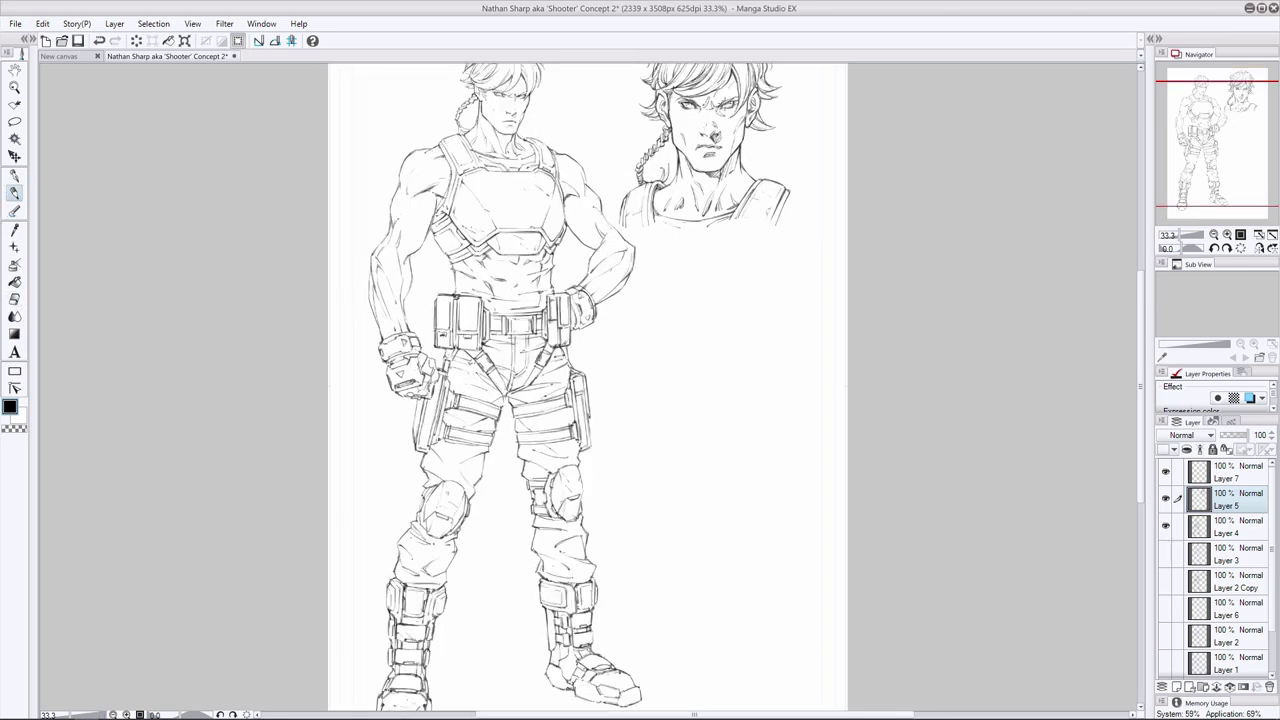
{"action": "key", "text": "ctrl+minus"}
{"action": "key", "text": "e"}
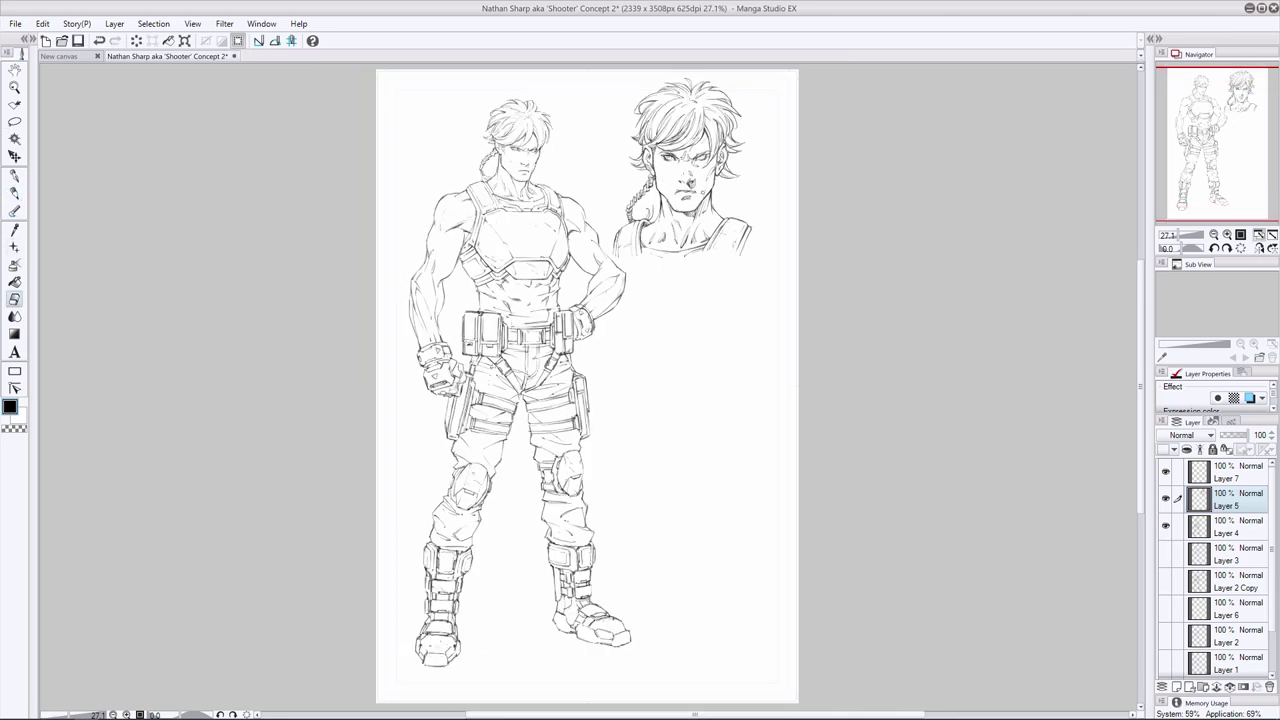
{"action": "key", "text": "p"}
{"action": "key", "text": "e"}
{"action": "key", "text": "p"}
{"action": "left_click", "coordinate": [691, 183]}
{"action": "key", "text": "e"}
{"action": "left_click", "coordinate": [15, 194]}
{"action": "key", "text": "ctrl+s"}
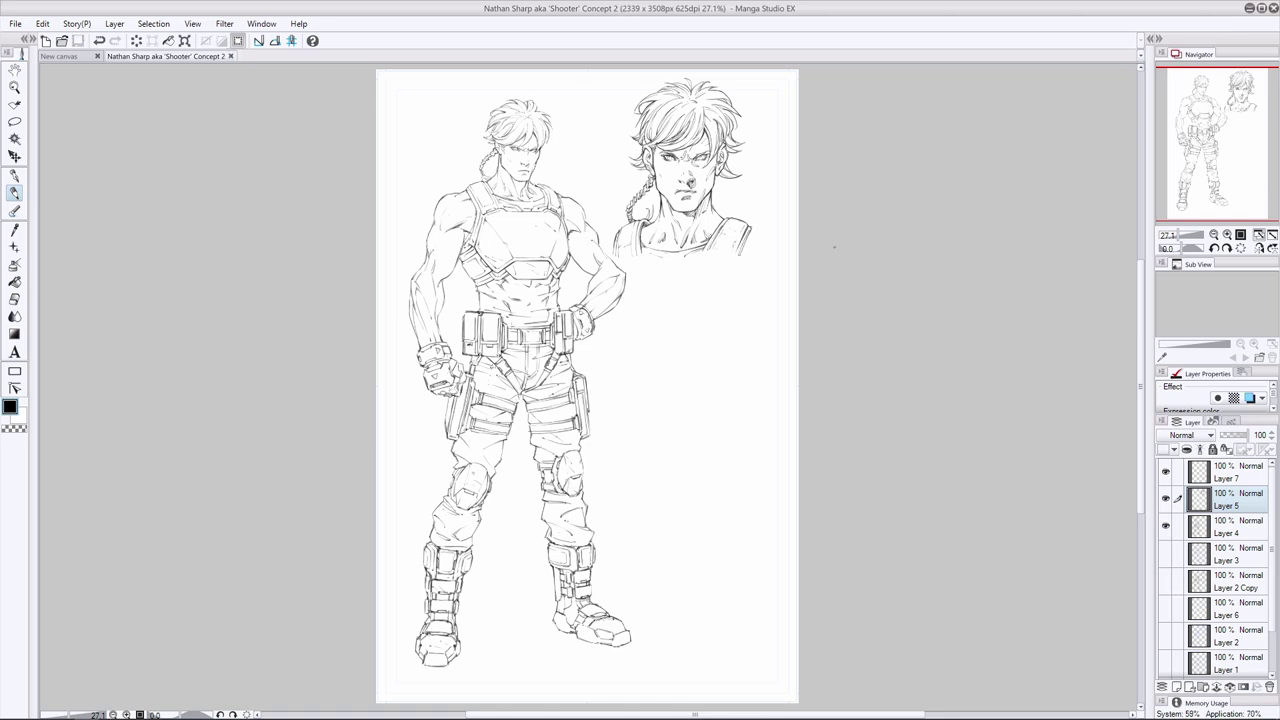
{"action": "left_click", "coordinate": [728, 181]}
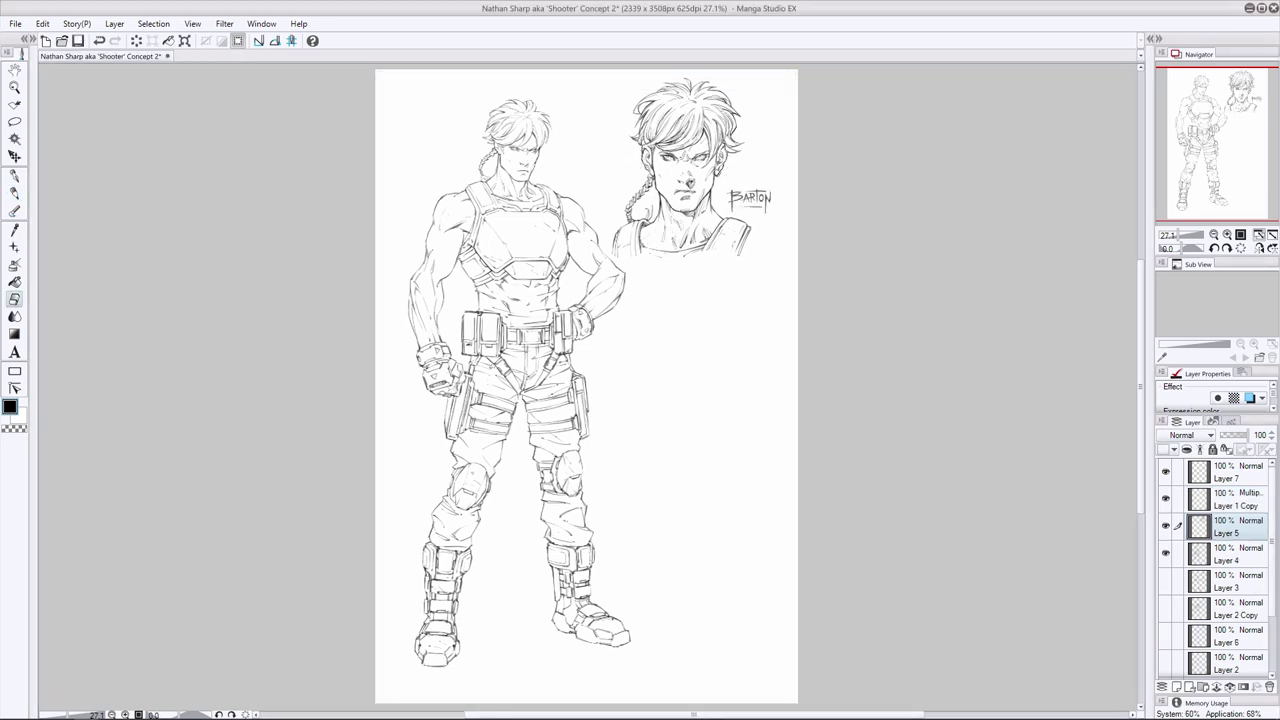
{"action": "key", "text": "ctrl+s"}
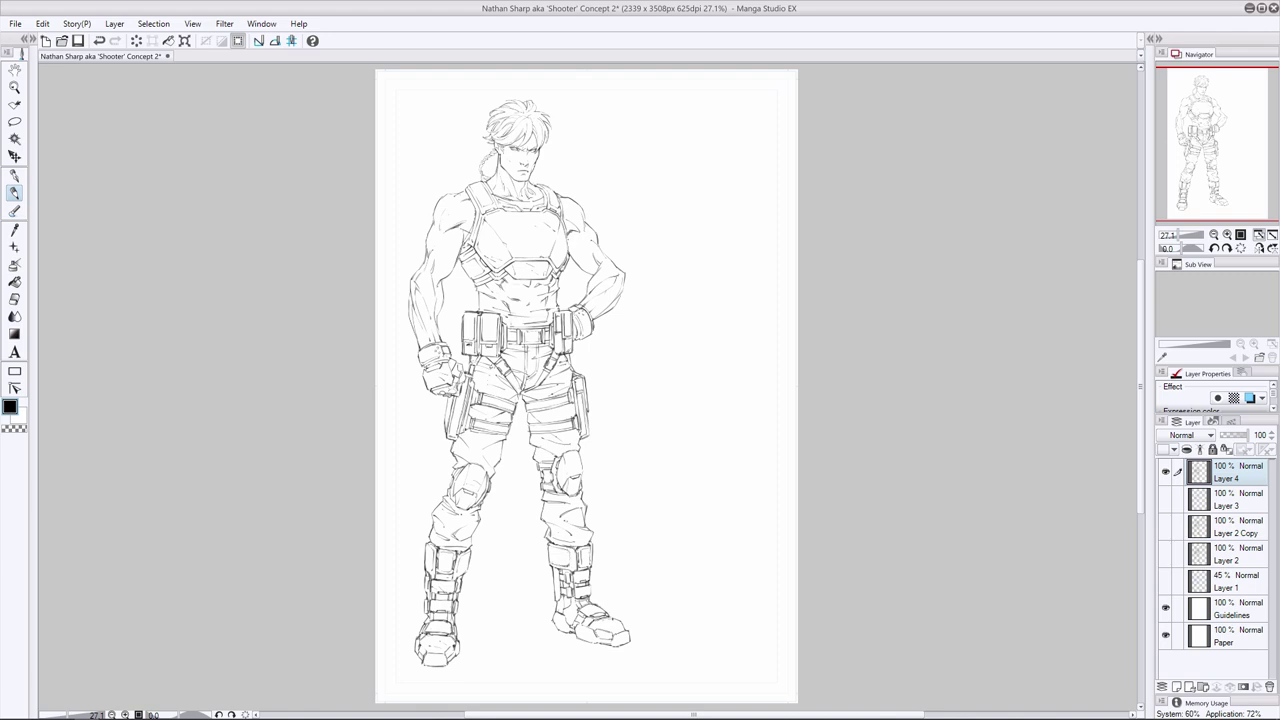
Erase and redraw the boot-top line of the full-body figure on Layer 4, undoing unwanted strokes
{"action": "left_click", "coordinate": [15, 299]}
{"action": "left_click_drag", "start_coordinate": [548, 551], "coordinate": [549, 558]}
{"action": "left_click", "coordinate": [15, 193]}
{"action": "key", "text": "ctrl+z"}
{"action": "key", "text": "ctrl+y"}
{"action": "key", "text": "e"}
{"action": "key", "text": "p"}
{"action": "key", "text": "ctrl+z"}
Rework the bent elbow and the hair braid of the full-body figure, undoing unwanted strokes
{"action": "left_click_drag", "start_coordinate": [954, 220], "coordinate": [954, 241]}
{"action": "left_click_drag", "start_coordinate": [623, 309], "coordinate": [615, 321]}
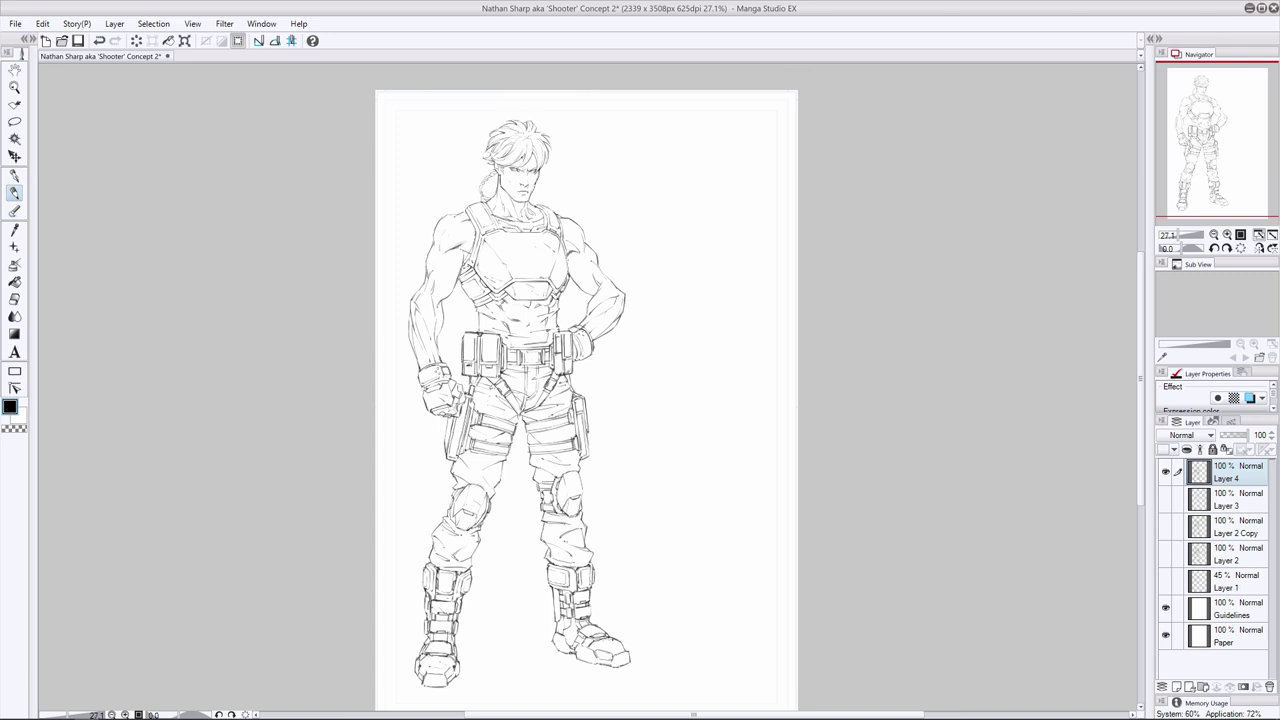
{"action": "key", "text": "ctrl+z"}
{"action": "left_click_drag", "start_coordinate": [490, 176], "coordinate": [483, 198]}
{"action": "left_click", "coordinate": [14, 299]}
{"action": "key", "text": "p"}
{"action": "key", "text": "e"}
{"action": "key", "text": "p"}
{"action": "key", "text": "ctrl+z"}
Add line detail to the full-body figure's lowered glove, alternating pen and eraser and undoing unwanted strokes
{"action": "left_click_drag", "start_coordinate": [424, 402], "coordinate": [434, 413]}
{"action": "key", "text": "e"}
{"action": "key", "text": "p"}
{"action": "left_click", "coordinate": [11, 301]}
{"action": "key", "text": "p"}
{"action": "key", "text": "e"}
{"action": "key", "text": "p"}
{"action": "key", "text": "e"}
{"action": "key", "text": "p"}
{"action": "key", "text": "ctrl+z"}
Refine the upper arm line of the full-body figure's bent arm and save the drawing
{"action": "left_click_drag", "start_coordinate": [597, 264], "coordinate": [605, 278]}
{"action": "key", "text": "e"}
{"action": "key", "text": "p"}
{"action": "key", "text": "e"}
{"action": "key", "text": "ctrl+s"}
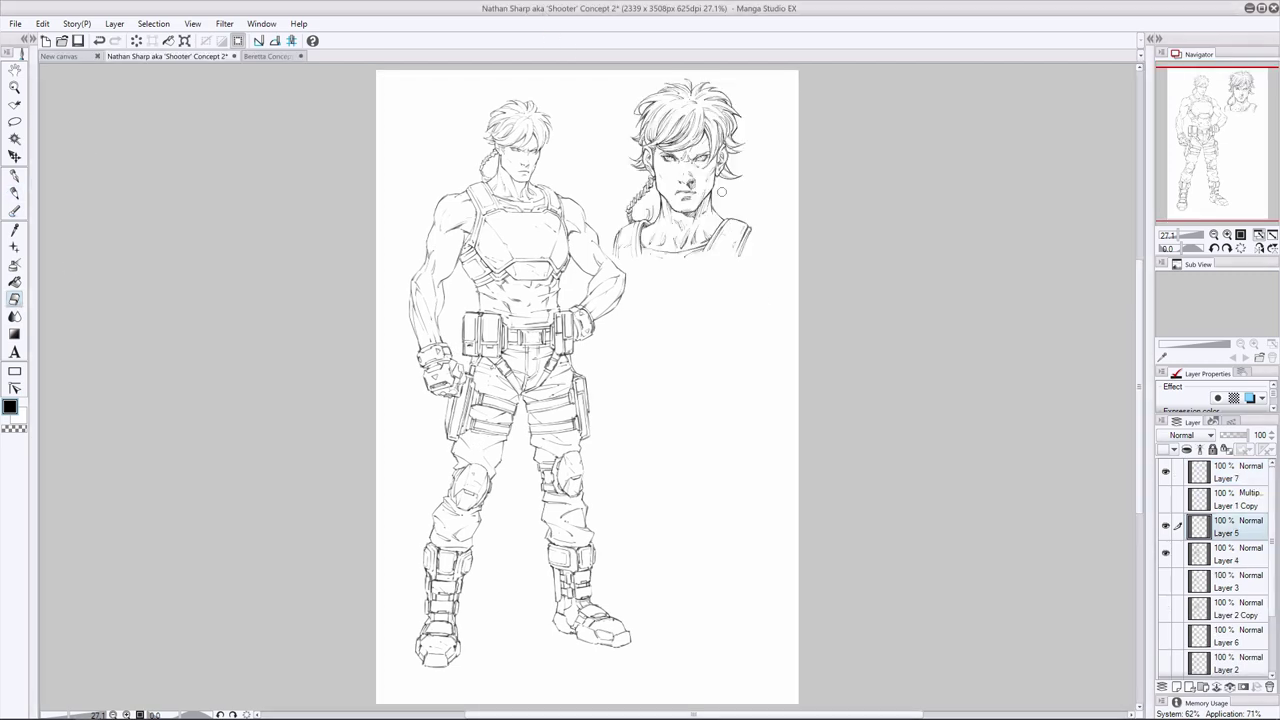
Refine the eye and nose area of the front-view head on Layer 5, undo unwanted strokes and save
{"action": "key", "text": "p"}
{"action": "key", "text": "e"}
{"action": "key", "text": "p"}
{"action": "key", "text": "e"}
{"action": "key", "text": "p"}
{"action": "key", "text": "ctrl+z"}
{"action": "left_click", "coordinate": [13, 300]}
{"action": "left_click", "coordinate": [697, 169]}
{"action": "left_click", "coordinate": [13, 197]}
{"action": "key", "text": "ctrl+z"}
{"action": "key", "text": "ctrl+s"}
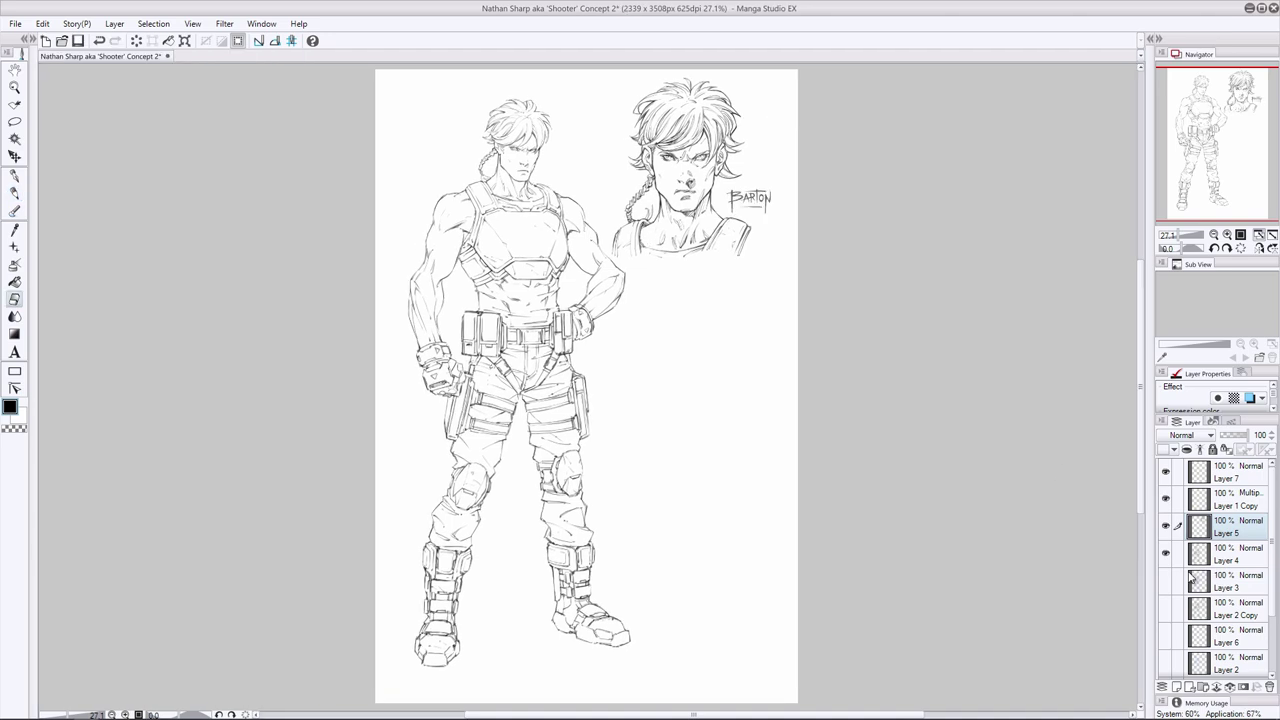
Show the blue Layer 2 sketch to compare it with the inks, and hide it again
{"action": "scroll", "coordinate": [1166, 590], "scroll_direction": "down", "scroll_amount": 3}
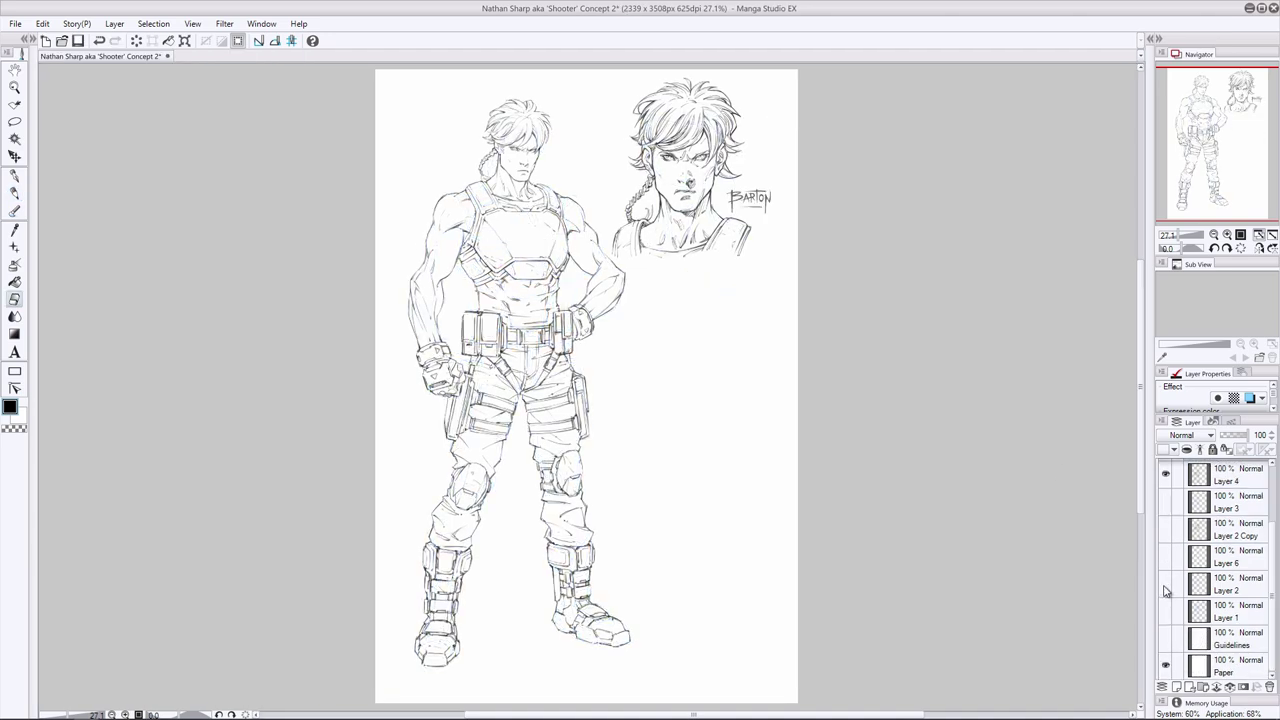
{"action": "left_click", "coordinate": [1166, 584]}
{"action": "scroll", "coordinate": [1166, 590], "scroll_direction": "up", "scroll_amount": 3}
{"action": "key", "text": "p"}
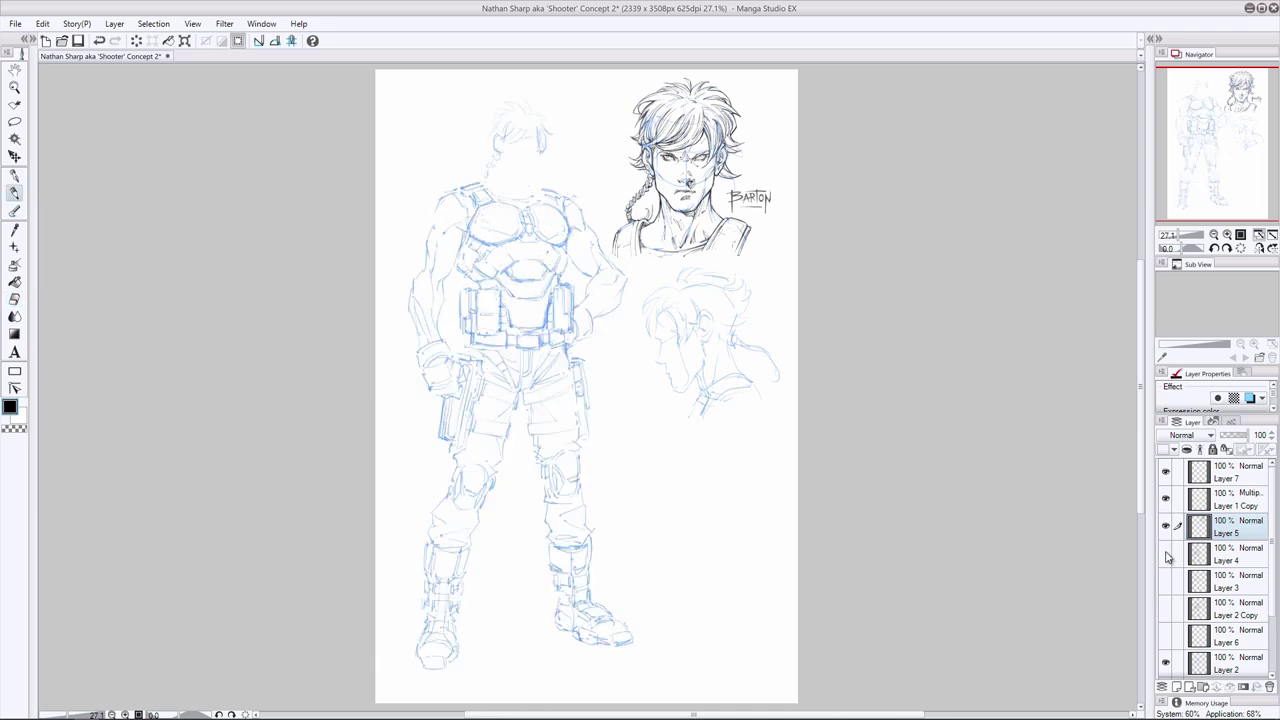
{"action": "left_click", "coordinate": [1165, 662]}
{"action": "key", "text": "e"}
{"action": "key", "text": "p"}
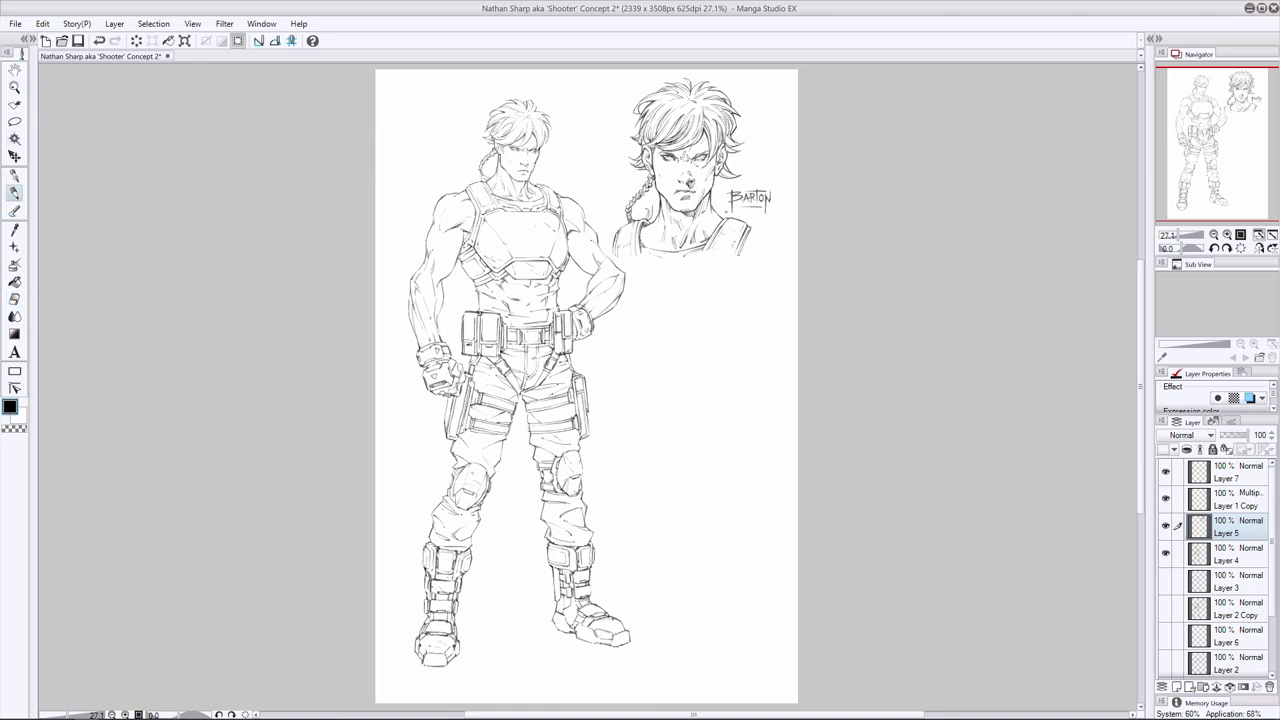
Compare the latest Layer 5 touch-ups with undo and redo, and save the drawing
{"action": "key", "text": "ctrl+z"}
{"action": "key", "text": "ctrl+y"}
{"action": "key", "text": "e"}
{"action": "key", "text": "p"}
{"action": "left_click", "coordinate": [1165, 641]}
{"action": "key", "text": "ctrl+z"}
{"action": "key", "text": "ctrl+y"}
{"action": "key", "text": "ctrl+z"}
{"action": "key", "text": "ctrl+s"}
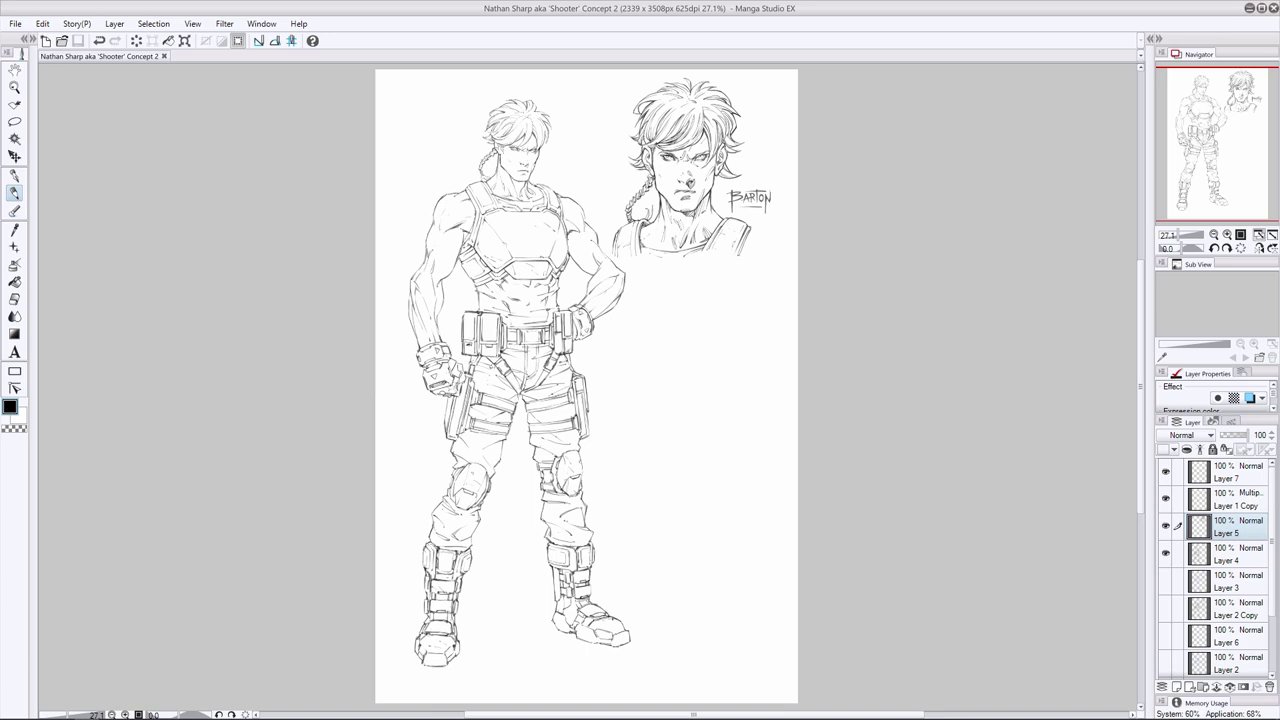
Hide Layer 1 Copy, show the sketches on Layers 2 and 6, and select Layer 6 for drawing
{"action": "left_click", "coordinate": [1166, 608]}
{"action": "left_click", "coordinate": [1226, 610]}
{"action": "left_click", "coordinate": [1166, 499]}
{"action": "left_click", "coordinate": [1166, 608]}
{"action": "left_click_drag", "start_coordinate": [1272, 588], "coordinate": [1272, 648]}
{"action": "left_click", "coordinate": [1166, 611]}
{"action": "left_click", "coordinate": [1166, 584]}
{"action": "left_click", "coordinate": [1166, 556]}
{"action": "left_click", "coordinate": [1226, 558]}
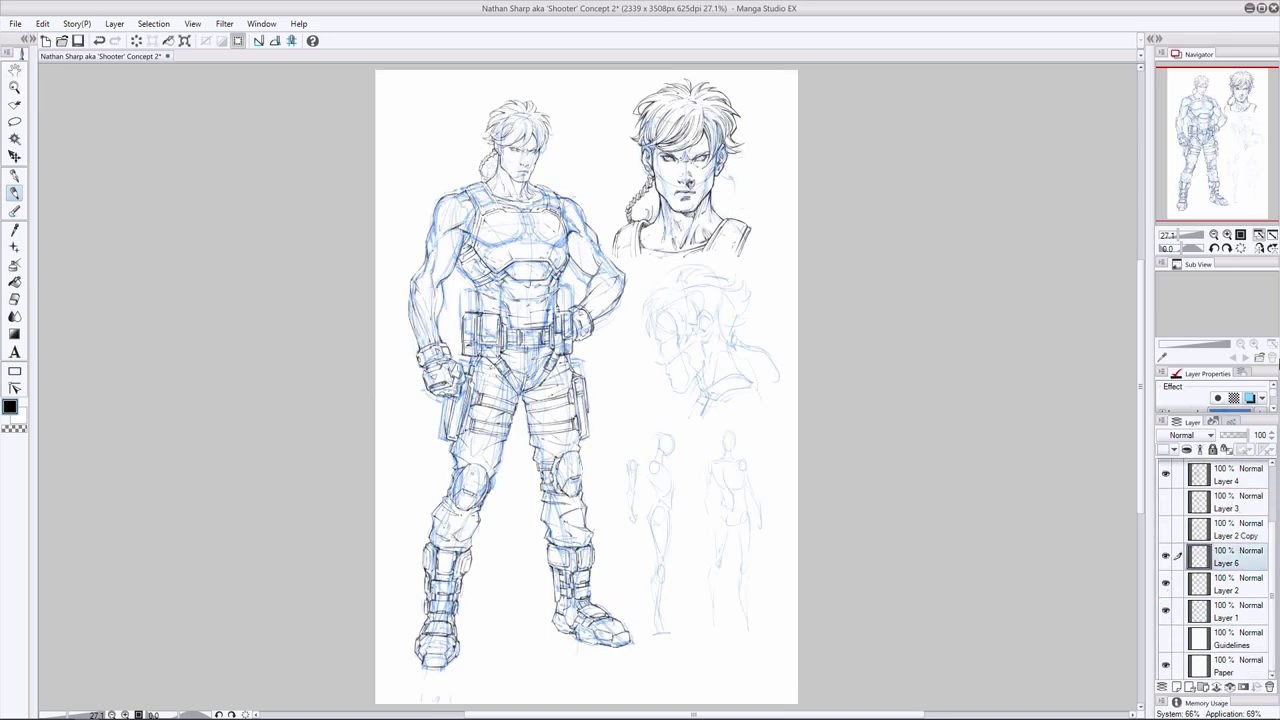
{"action": "left_click", "coordinate": [1165, 610]}
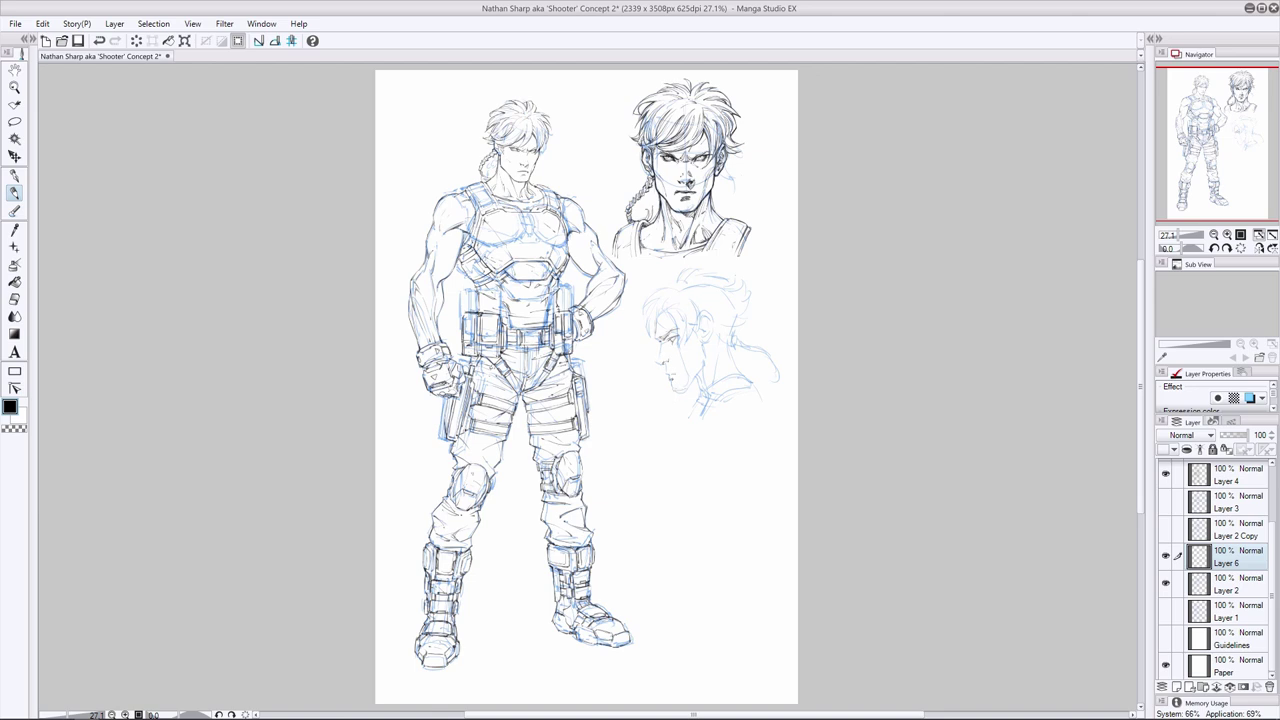
Flip the canvas view horizontally and try strokes along the profile head's jaw and mouth, undoing them
{"action": "left_click_drag", "start_coordinate": [704, 370], "coordinate": [690, 388]}
{"action": "key", "text": "ctrl+z"}
{"action": "left_click", "coordinate": [1260, 248]}
{"action": "left_click", "coordinate": [14, 299]}
{"action": "left_click", "coordinate": [14, 193]}
{"action": "mouse_move", "coordinate": [500, 384]}
{"action": "left_mouse_down"}
{"action": "mouse_move", "coordinate": [486, 390]}
{"action": "mouse_move", "coordinate": [506, 374]}
{"action": "left_mouse_up"}
{"action": "key", "text": "ctrl+z"}
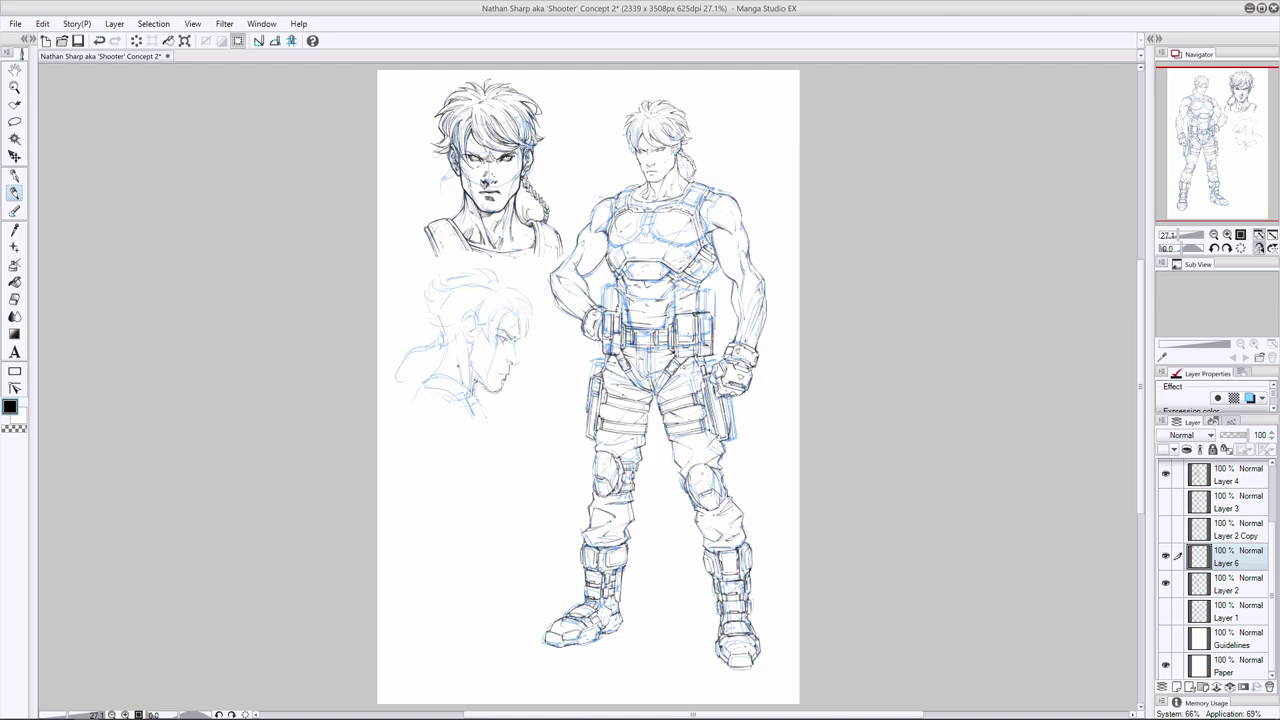
Lasso the neck and shoulder area of the profile sketch on Layer 2 and move it slightly down
{"action": "left_click", "coordinate": [1243, 586]}
{"action": "left_click", "coordinate": [14, 121]}
{"action": "left_click_drag", "start_coordinate": [446, 374], "coordinate": [400, 430]}
{"action": "left_click", "coordinate": [14, 157]}
{"action": "left_click_drag", "start_coordinate": [456, 398], "coordinate": [460, 406]}
Draw the neck, collar and vest strap lines of the profile bust on Layer 6
{"action": "left_click", "coordinate": [14, 193]}
{"action": "left_click", "coordinate": [1240, 558]}
{"action": "mouse_move", "coordinate": [443, 346]}
{"action": "left_mouse_down"}
{"action": "mouse_move", "coordinate": [432, 383]}
{"action": "mouse_move", "coordinate": [472, 315]}
{"action": "left_mouse_up"}
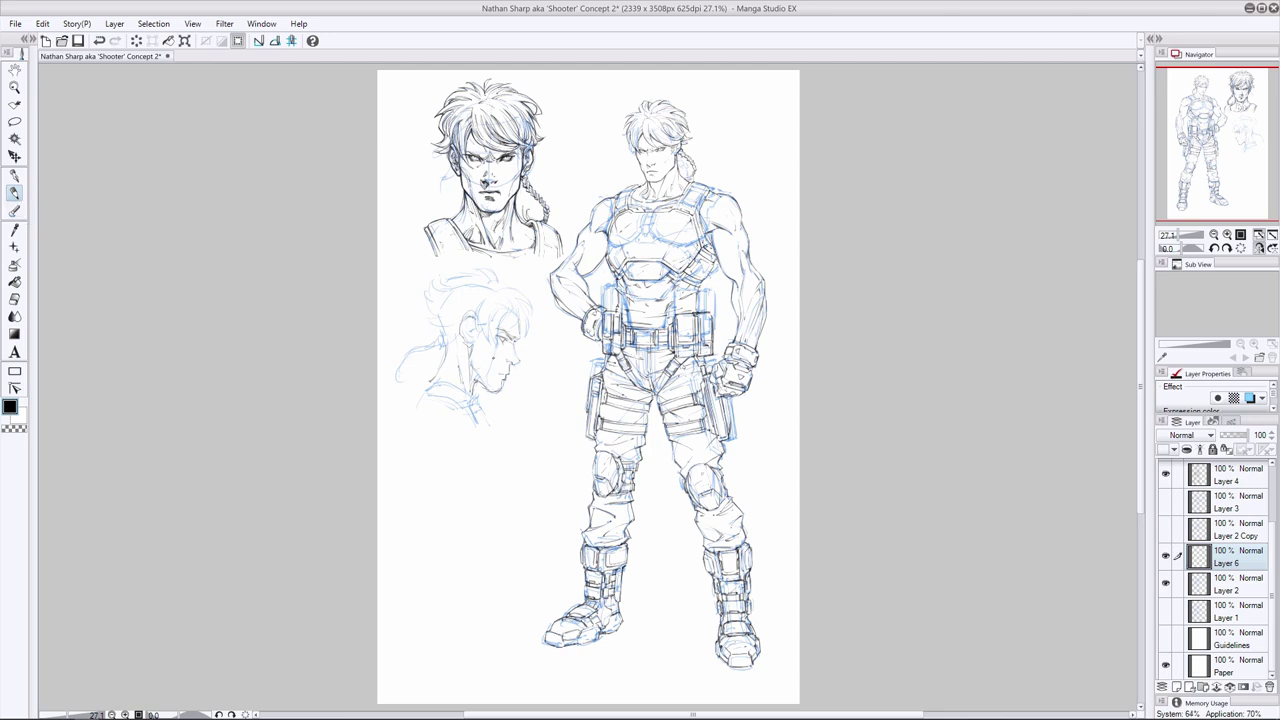
{"action": "left_click_drag", "start_coordinate": [441, 382], "coordinate": [462, 388]}
{"action": "mouse_move", "coordinate": [474, 396]}
{"action": "left_mouse_down"}
{"action": "mouse_move", "coordinate": [488, 410]}
{"action": "mouse_move", "coordinate": [475, 425]}
{"action": "mouse_move", "coordinate": [493, 427]}
{"action": "left_mouse_up"}
{"action": "mouse_move", "coordinate": [463, 405]}
{"action": "left_mouse_down"}
{"action": "mouse_move", "coordinate": [475, 421]}
{"action": "mouse_move", "coordinate": [465, 407]}
{"action": "mouse_move", "coordinate": [491, 415]}
{"action": "left_mouse_up"}
{"action": "mouse_move", "coordinate": [439, 381]}
{"action": "left_mouse_down"}
{"action": "mouse_move", "coordinate": [467, 391]}
{"action": "mouse_move", "coordinate": [413, 398]}
{"action": "mouse_move", "coordinate": [484, 411]}
{"action": "mouse_move", "coordinate": [452, 410]}
{"action": "left_mouse_up"}
{"action": "left_click", "coordinate": [14, 299]}
{"action": "left_click", "coordinate": [14, 193]}
{"action": "left_click_drag", "start_coordinate": [458, 414], "coordinate": [469, 428]}
Flip the canvas view back and refine the chin and jaw lines of the profile head
{"action": "left_click", "coordinate": [1259, 248]}
{"action": "left_click_drag", "start_coordinate": [675, 384], "coordinate": [684, 391]}
{"action": "mouse_move", "coordinate": [686, 391]}
{"action": "left_mouse_down"}
{"action": "mouse_move", "coordinate": [697, 384]}
{"action": "mouse_move", "coordinate": [673, 390]}
{"action": "mouse_move", "coordinate": [683, 397]}
{"action": "left_mouse_up"}
{"action": "left_click", "coordinate": [14, 299]}
{"action": "left_click", "coordinate": [15, 189]}
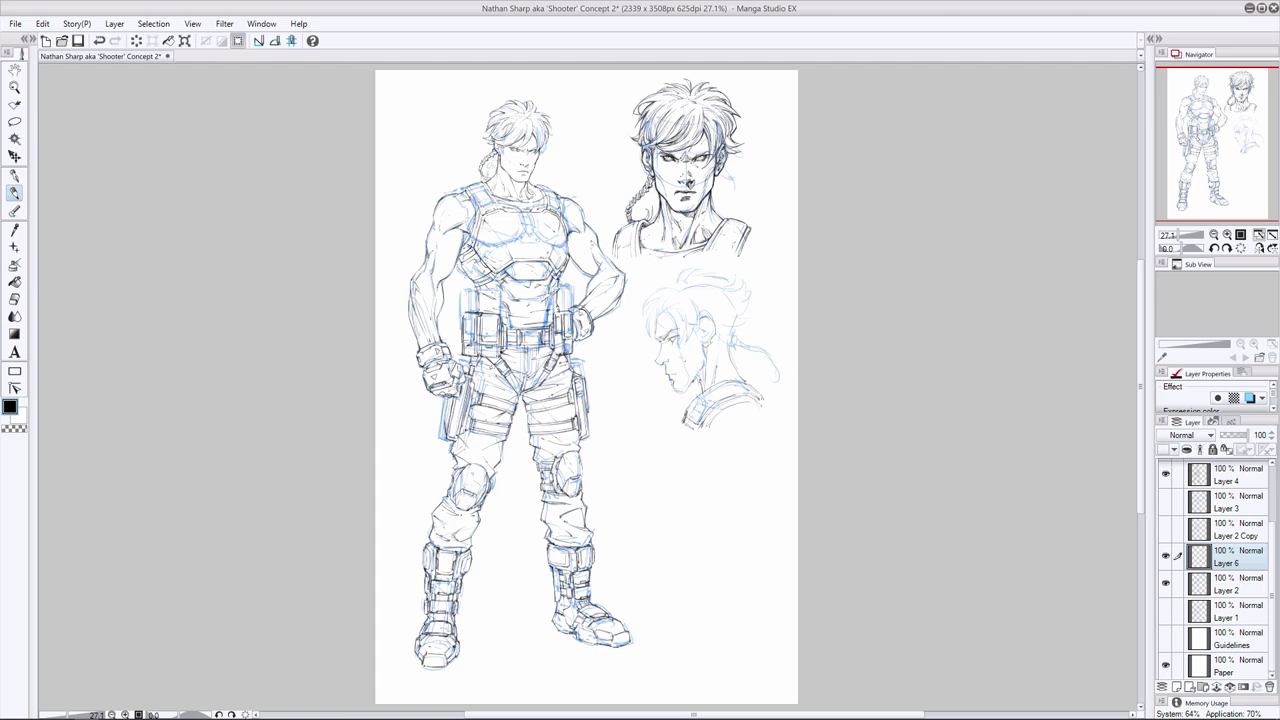
Draw the ear details of the profile head on Layer 6, cleaning them up with the eraser
{"action": "key", "text": "e"}
{"action": "key", "text": "p"}
{"action": "key", "text": "e"}
{"action": "key", "text": "p"}
{"action": "left_click_drag", "start_coordinate": [699, 319], "coordinate": [714, 326]}
{"action": "mouse_move", "coordinate": [712, 324]}
{"action": "left_mouse_down"}
{"action": "mouse_move", "coordinate": [704, 352]}
{"action": "mouse_move", "coordinate": [716, 332]}
{"action": "left_mouse_up"}
{"action": "key", "text": "e"}
{"action": "key", "text": "p"}
Apply the blue layer color to Layer 6 and slightly enlarge and reposition the profile sketch on Layers 2 and 6
{"action": "left_click", "coordinate": [1249, 398]}
{"action": "key", "text": "m"}
{"action": "mouse_move", "coordinate": [690, 263]}
{"action": "left_mouse_down"}
{"action": "mouse_move", "coordinate": [791, 437]}
{"action": "mouse_move", "coordinate": [700, 262]}
{"action": "left_mouse_up"}
{"action": "left_click", "coordinate": [1236, 588], "text": "ctrl"}
{"action": "key", "text": "ctrl+t"}
{"action": "left_click_drag", "start_coordinate": [622, 469], "coordinate": [608, 477]}
{"action": "left_click_drag", "start_coordinate": [703, 380], "coordinate": [703, 391]}
{"action": "key", "text": "Return"}
{"action": "key", "text": "ctrl+d"}
{"action": "left_click", "coordinate": [1168, 560]}
{"action": "left_click", "coordinate": [1177, 583]}
{"action": "left_click_drag", "start_coordinate": [675, 327], "coordinate": [688, 322]}
{"action": "left_click", "coordinate": [14, 156]}
{"action": "key", "text": "ctrl+d"}
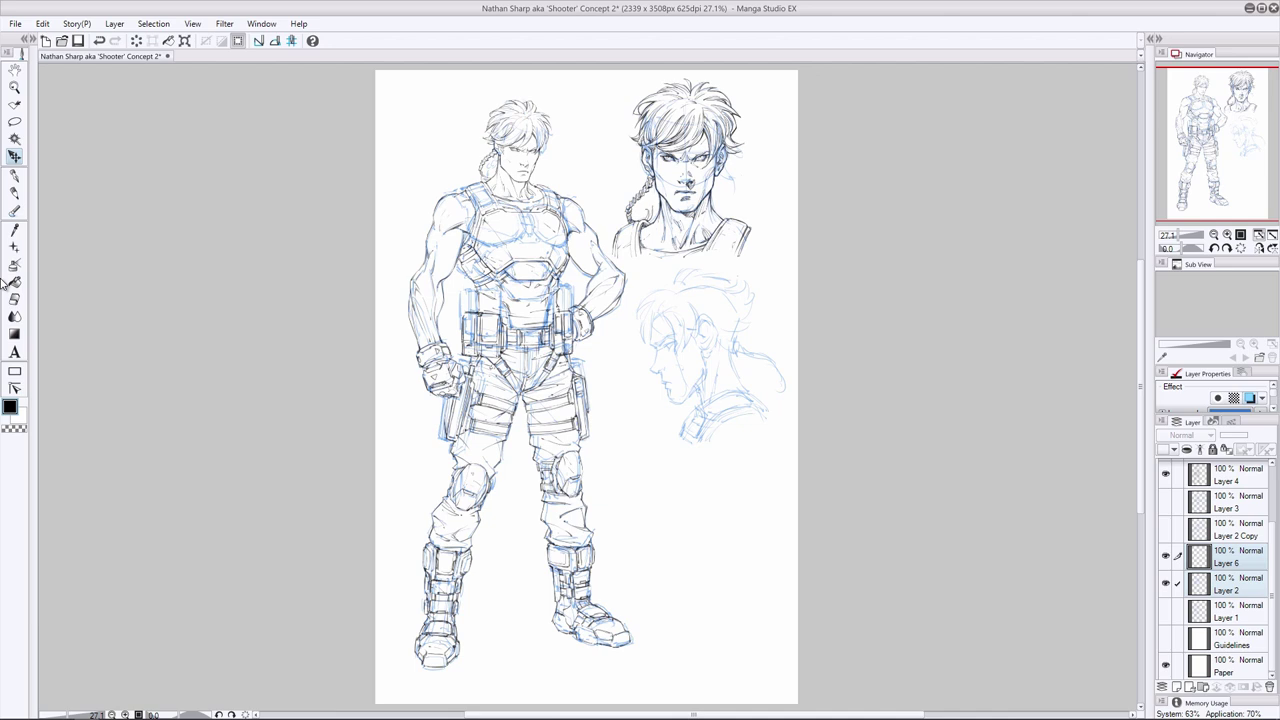
Ink the face profile and front hair outline of the profile head on Layer 5
{"action": "left_click", "coordinate": [14, 193]}
{"action": "left_click", "coordinate": [1236, 475]}
{"action": "left_click_drag", "start_coordinate": [1272, 597], "coordinate": [1272, 541]}
{"action": "left_click", "coordinate": [1236, 473]}
{"action": "left_click", "coordinate": [1236, 527]}
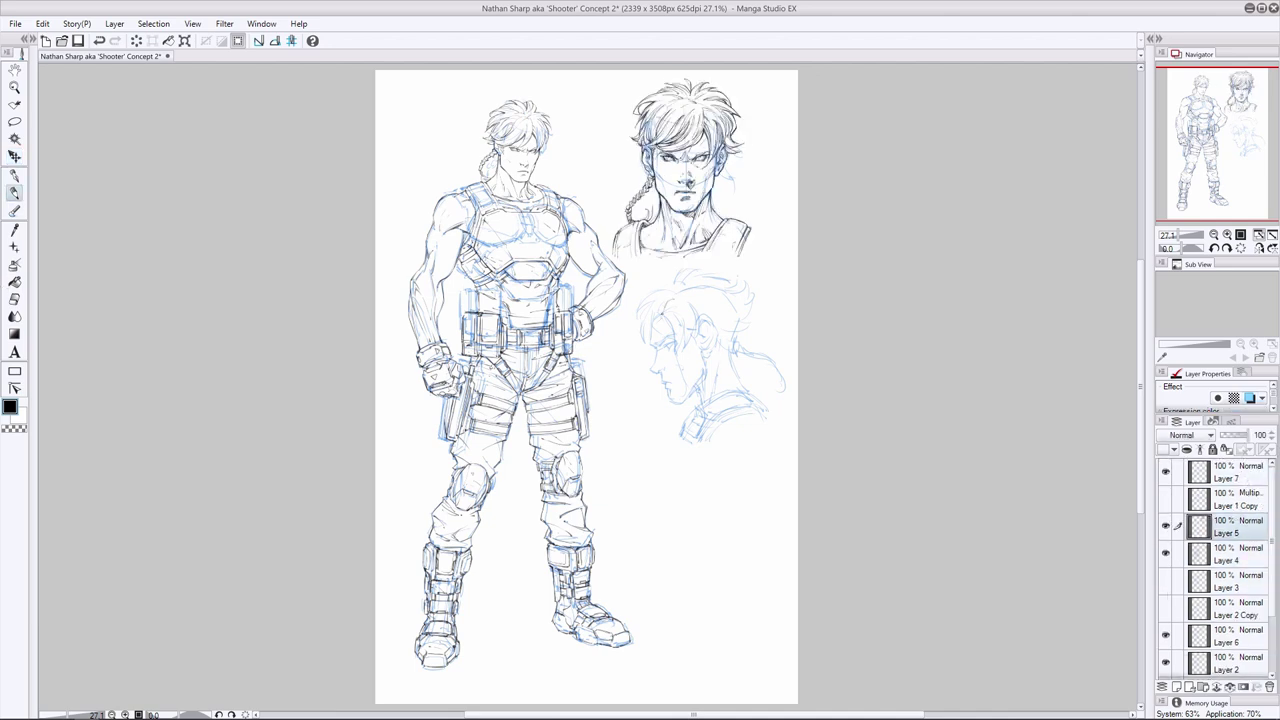
{"action": "left_click_drag", "start_coordinate": [654, 303], "coordinate": [653, 351]}
{"action": "left_click_drag", "start_coordinate": [653, 303], "coordinate": [637, 325]}
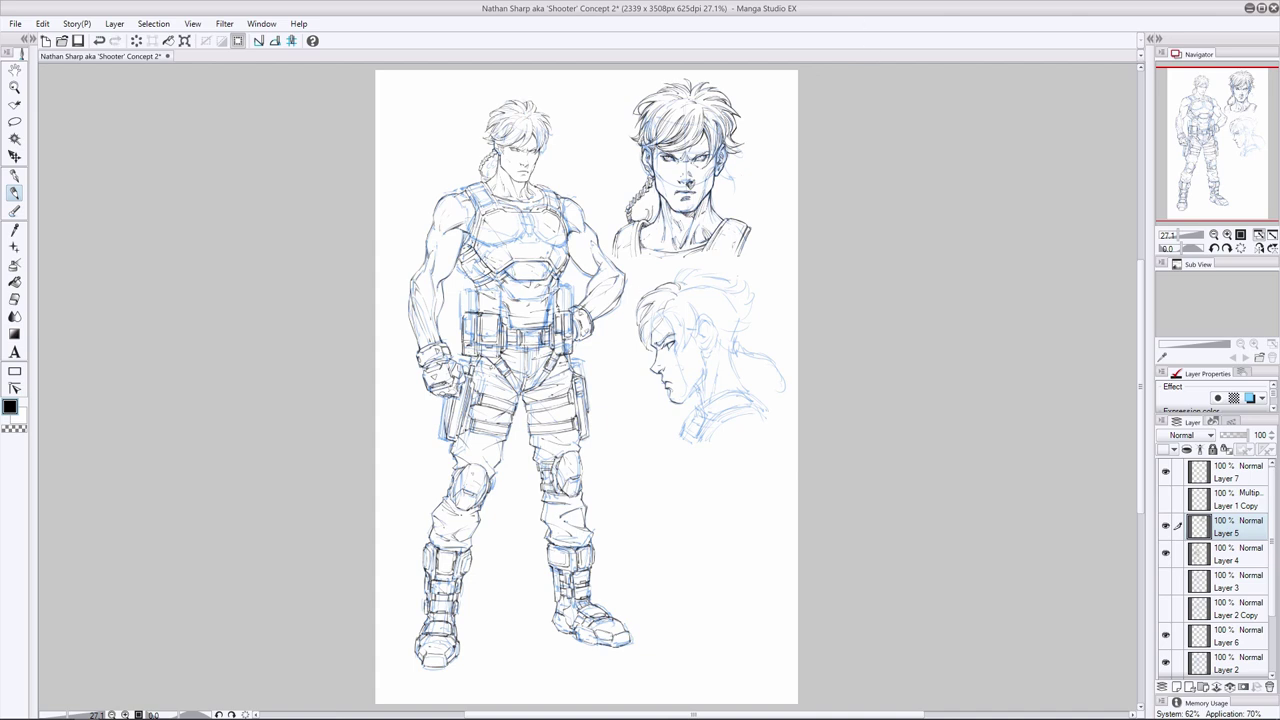
Correct the brow and eye linework of the profile head with the eraser and pen
{"action": "left_click", "coordinate": [99, 41]}
{"action": "left_click", "coordinate": [14, 299]}
{"action": "left_click", "coordinate": [14, 193]}
{"action": "left_click", "coordinate": [14, 299]}
{"action": "key", "text": "p"}
{"action": "left_click_drag", "start_coordinate": [660, 347], "coordinate": [668, 337]}
{"action": "left_click", "coordinate": [99, 41]}
Flip the canvas view, refine the eye and nose lines of the profile head, and flip it back
{"action": "key", "text": "h"}
{"action": "key", "text": "e"}
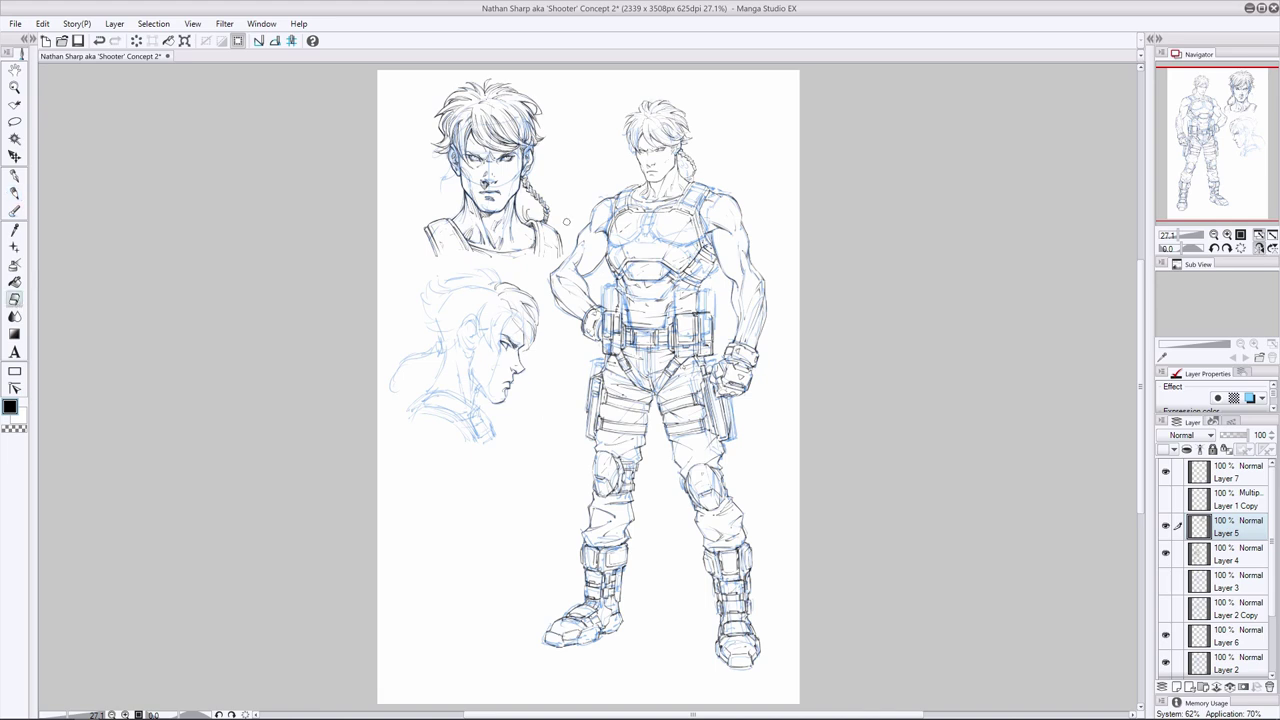
{"action": "key", "text": "p"}
{"action": "key", "text": "ctrl+z"}
{"action": "left_click_drag", "start_coordinate": [519, 349], "coordinate": [523, 362]}
{"action": "key", "text": "h"}
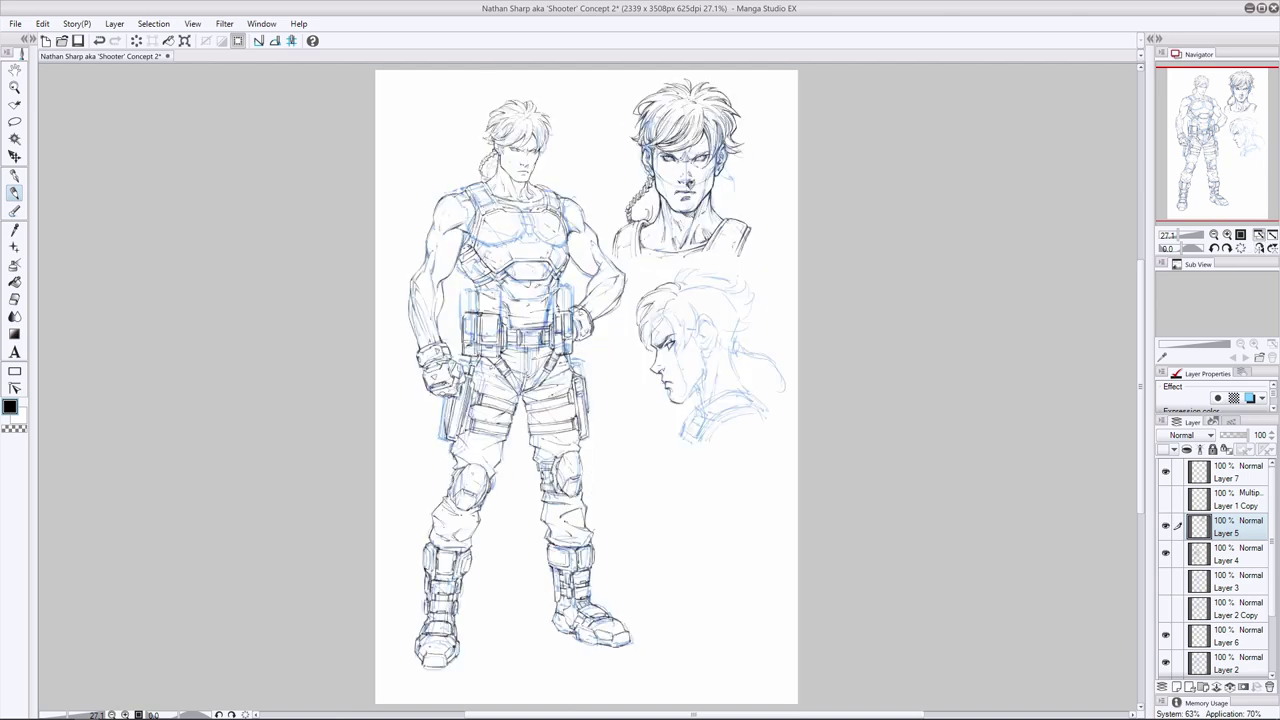
Ink the jaw line and the ear outline of the profile head on Layer 5
{"action": "left_click_drag", "start_coordinate": [662, 346], "coordinate": [698, 388]}
{"action": "key", "text": "ctrl+z"}
{"action": "key", "text": "ctrl+z"}
{"action": "key", "text": "e"}
{"action": "key", "text": "p"}
{"action": "key", "text": "ctrl+z"}
{"action": "left_click_drag", "start_coordinate": [716, 338], "coordinate": [700, 385]}
{"action": "left_click_drag", "start_coordinate": [702, 383], "coordinate": [690, 395]}
{"action": "left_click_drag", "start_coordinate": [706, 323], "coordinate": [702, 349]}
{"action": "key", "text": "ctrl+z"}
{"action": "key", "text": "ctrl+y"}
Ink the fringe strands falling over the temple and the hair in front of the ear
{"action": "mouse_move", "coordinate": [651, 303]}
{"action": "left_mouse_down"}
{"action": "mouse_move", "coordinate": [640, 327]}
{"action": "mouse_move", "coordinate": [676, 353]}
{"action": "left_mouse_up"}
{"action": "mouse_move", "coordinate": [682, 329]}
{"action": "left_mouse_down"}
{"action": "mouse_move", "coordinate": [673, 352]}
{"action": "mouse_move", "coordinate": [684, 350]}
{"action": "left_mouse_up"}
{"action": "mouse_move", "coordinate": [696, 328]}
{"action": "left_mouse_down"}
{"action": "mouse_move", "coordinate": [686, 350]}
{"action": "mouse_move", "coordinate": [697, 337]}
{"action": "left_mouse_up"}
{"action": "key", "text": "ctrl+z"}
{"action": "key", "text": "ctrl+y"}
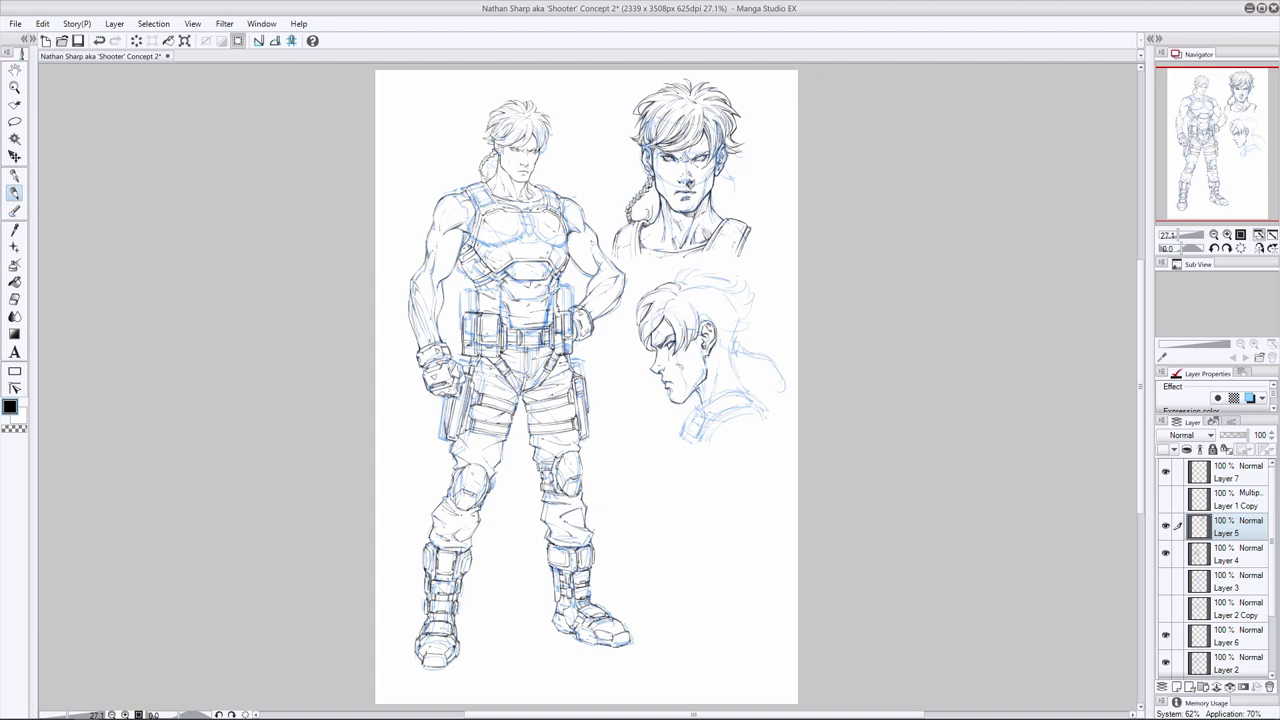
Ink the hair locks across the crown and back of the profile head
{"action": "left_click_drag", "start_coordinate": [698, 268], "coordinate": [672, 286]}
{"action": "mouse_move", "coordinate": [683, 266]}
{"action": "left_mouse_down"}
{"action": "mouse_move", "coordinate": [670, 284]}
{"action": "mouse_move", "coordinate": [728, 275]}
{"action": "mouse_move", "coordinate": [746, 291]}
{"action": "mouse_move", "coordinate": [712, 285]}
{"action": "left_mouse_up"}
{"action": "mouse_move", "coordinate": [716, 286]}
{"action": "left_mouse_down"}
{"action": "mouse_move", "coordinate": [751, 302]}
{"action": "mouse_move", "coordinate": [726, 291]}
{"action": "mouse_move", "coordinate": [715, 319]}
{"action": "left_mouse_up"}
{"action": "mouse_move", "coordinate": [698, 310]}
{"action": "left_mouse_down"}
{"action": "mouse_move", "coordinate": [745, 335]}
{"action": "mouse_move", "coordinate": [715, 321]}
{"action": "mouse_move", "coordinate": [729, 333]}
{"action": "left_mouse_up"}
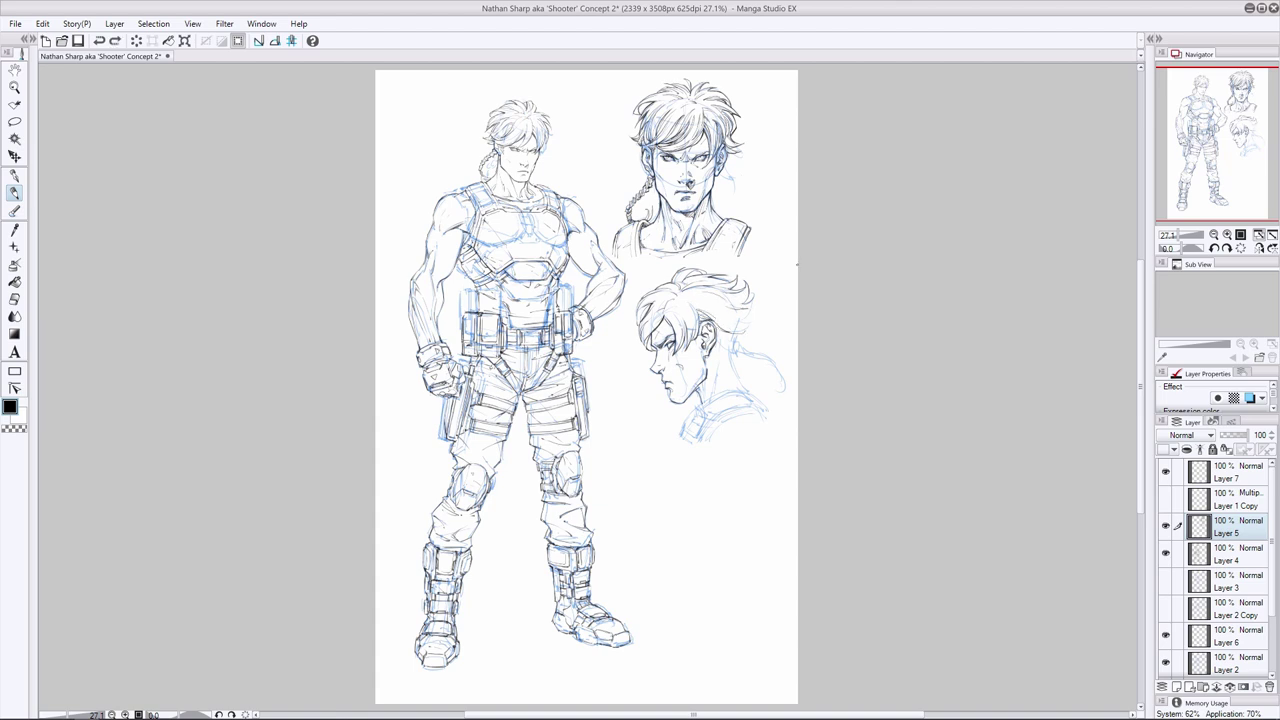
{"action": "left_click_drag", "start_coordinate": [740, 317], "coordinate": [756, 323]}
{"action": "left_click_drag", "start_coordinate": [718, 315], "coordinate": [757, 327]}
{"action": "key", "text": "ctrl+z"}
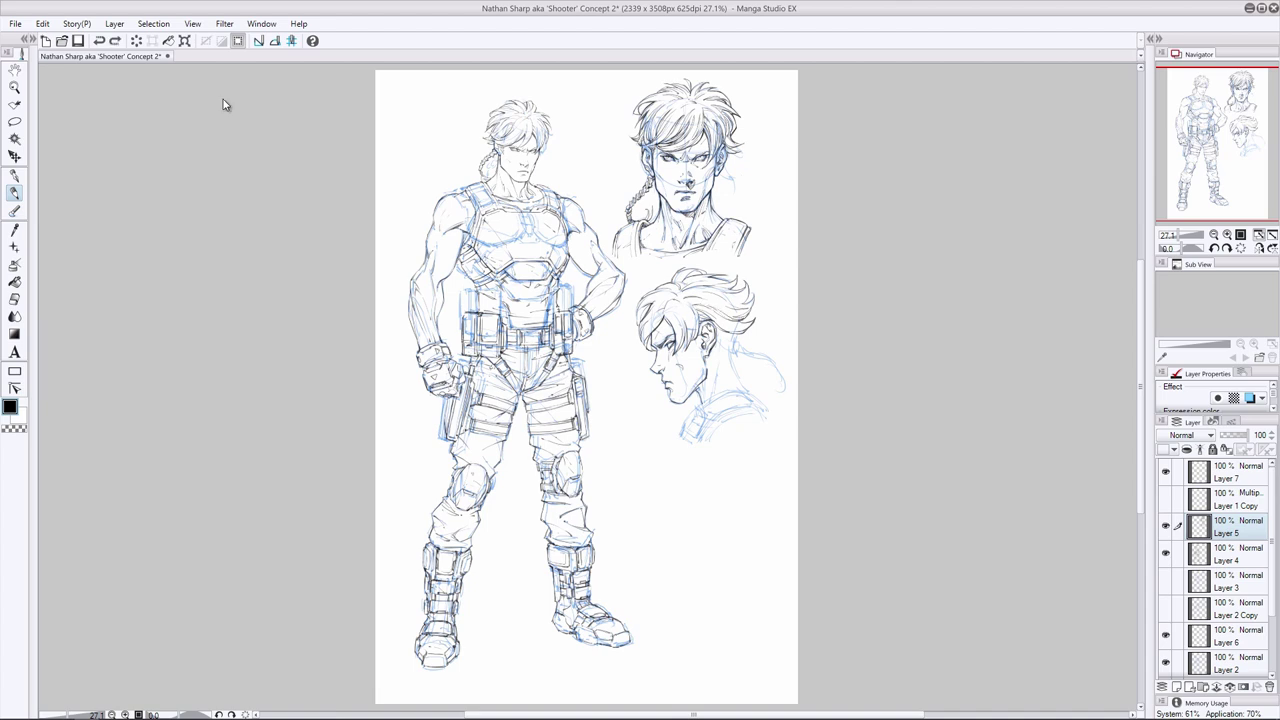
Add the lower hair strands at the nape behind the ear of the profile head
{"action": "key", "text": "ctrl+y"}
{"action": "left_click_drag", "start_coordinate": [736, 341], "coordinate": [738, 351]}
{"action": "key", "text": "ctrl+y"}
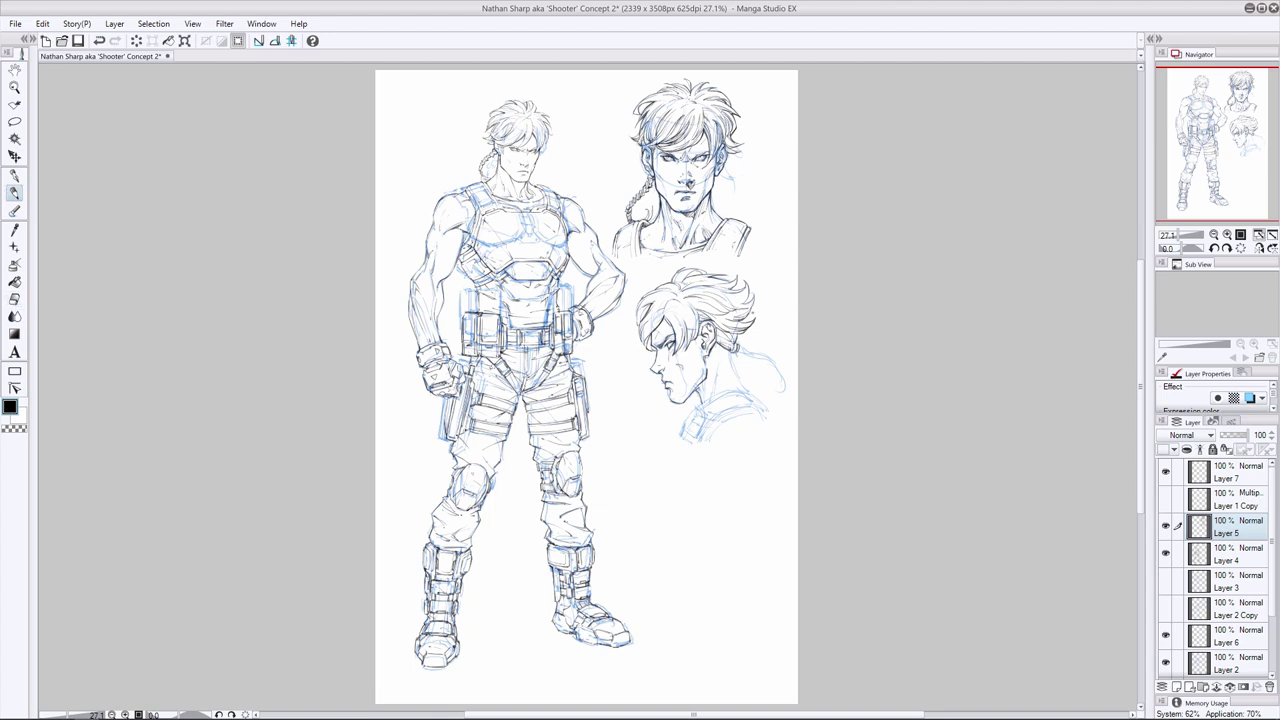
{"action": "key", "text": "e"}
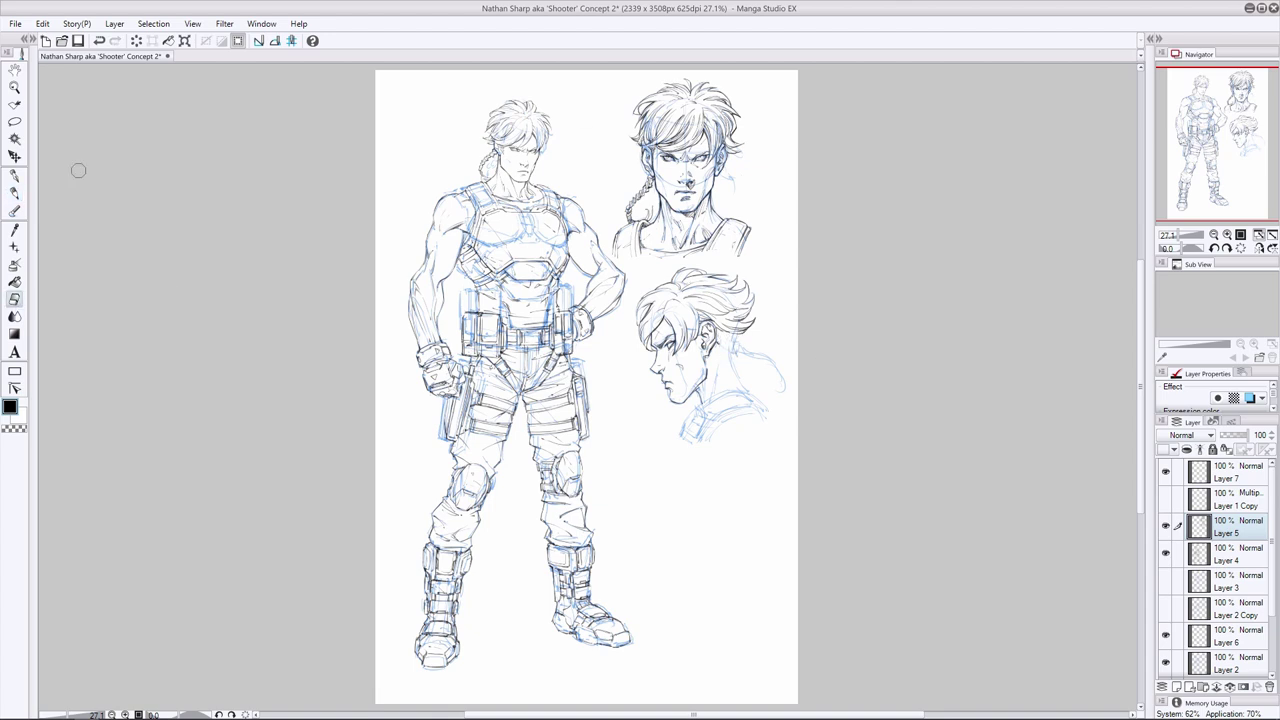
{"action": "key", "text": "p"}
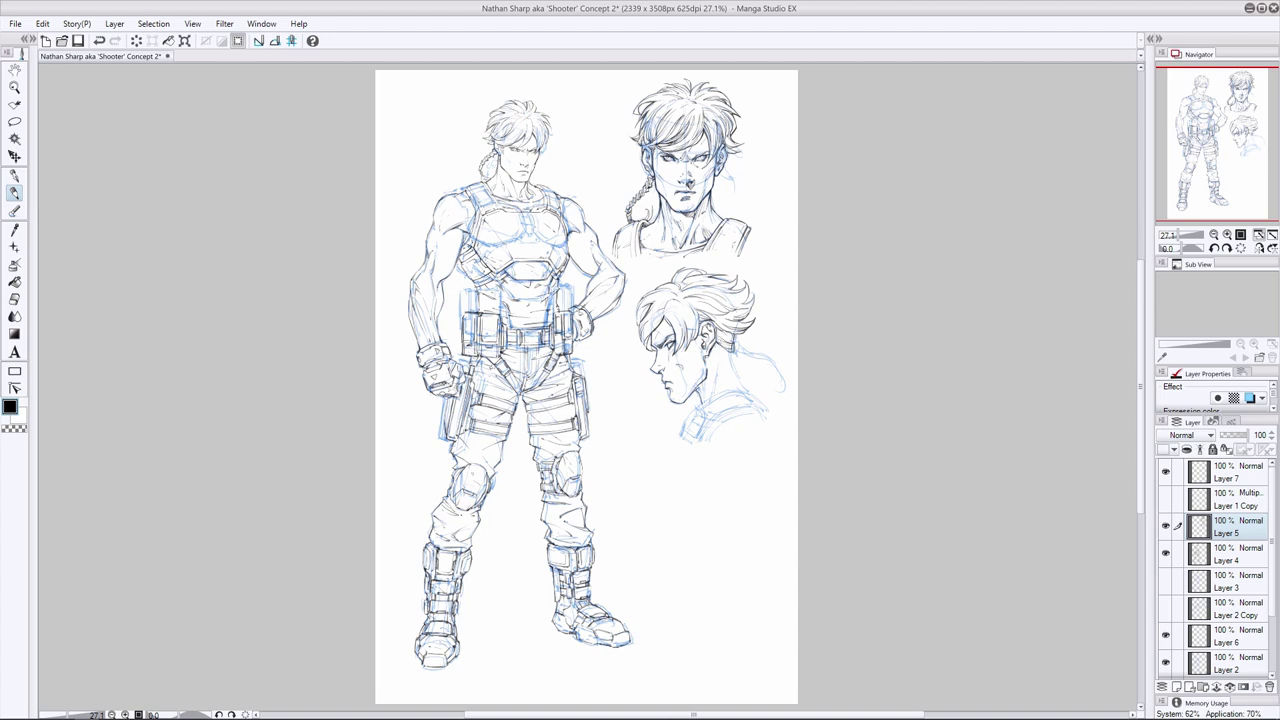
Ink the braid hanging from the nape and the back contour of the neck
{"action": "left_click_drag", "start_coordinate": [735, 343], "coordinate": [739, 351]}
{"action": "left_click_drag", "start_coordinate": [744, 350], "coordinate": [757, 357]}
{"action": "left_click_drag", "start_coordinate": [768, 360], "coordinate": [784, 374]}
{"action": "mouse_move", "coordinate": [778, 378]}
{"action": "left_mouse_down"}
{"action": "mouse_move", "coordinate": [784, 394]}
{"action": "mouse_move", "coordinate": [765, 393]}
{"action": "left_mouse_up"}
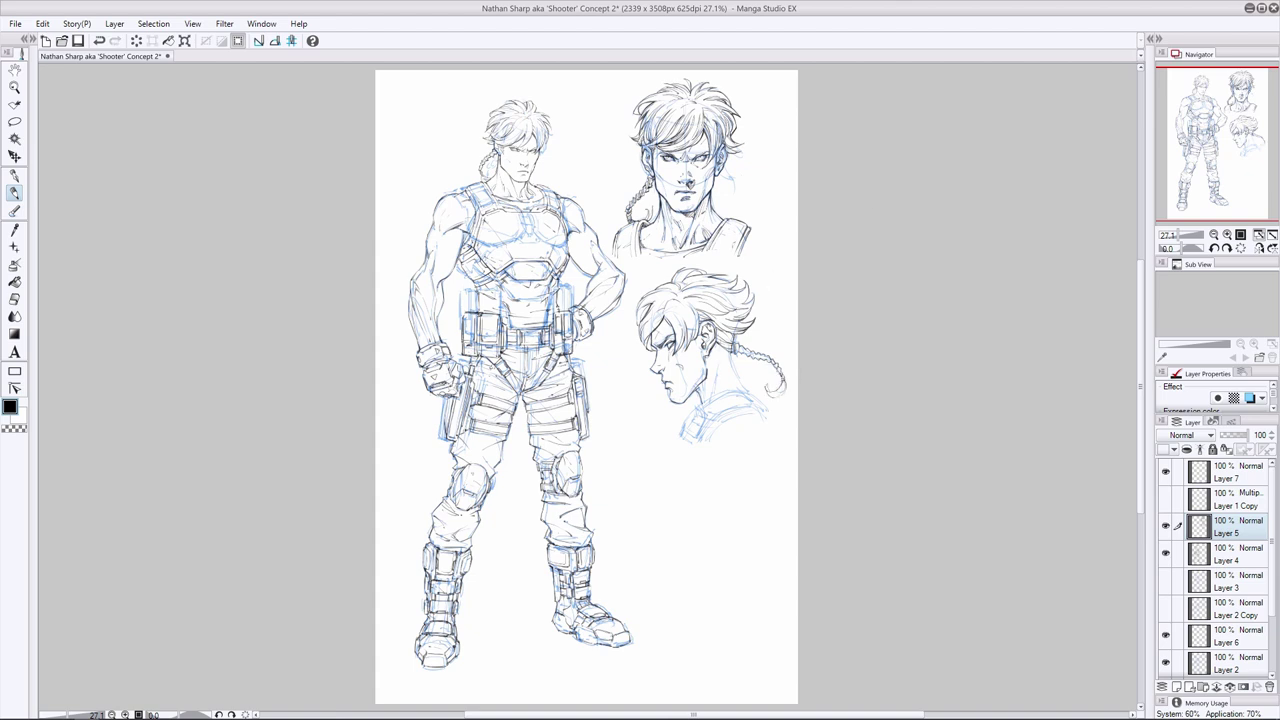
{"action": "left_click_drag", "start_coordinate": [730, 352], "coordinate": [750, 392]}
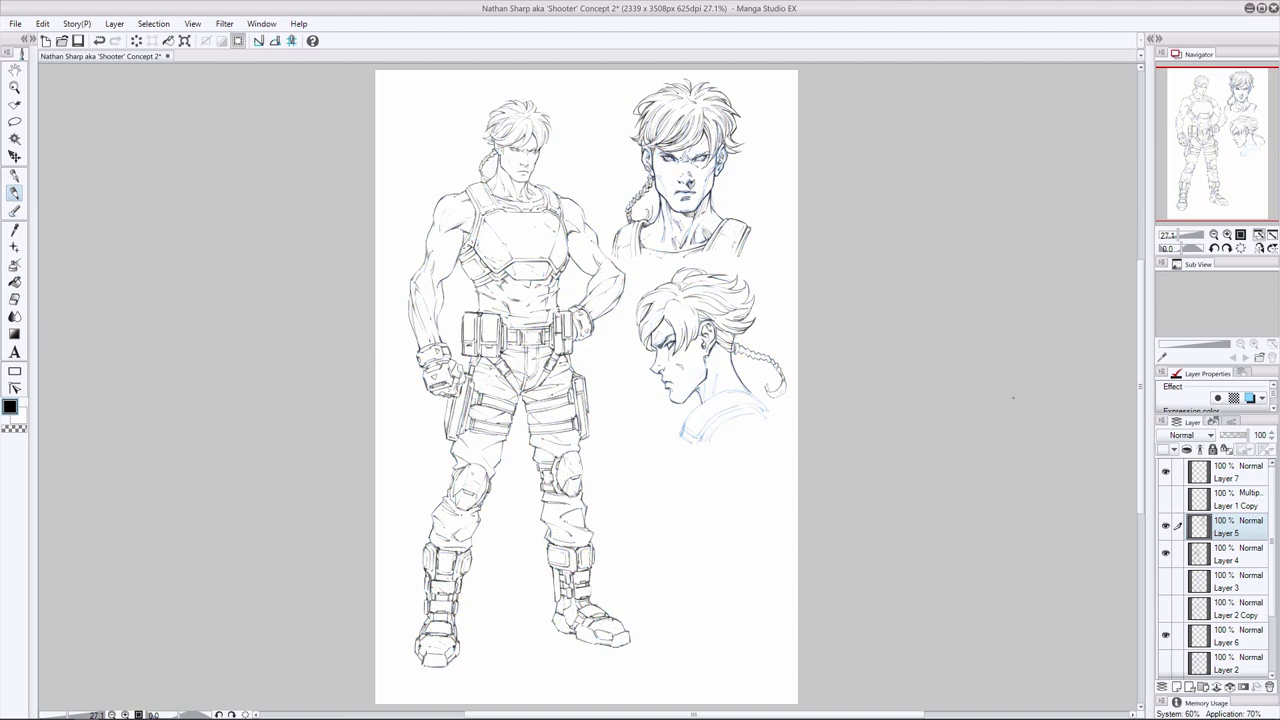
Try to ink the collar and shoulder lines of the profile bust, then erase them
{"action": "left_click_drag", "start_coordinate": [730, 388], "coordinate": [778, 416]}
{"action": "mouse_move", "coordinate": [703, 400]}
{"action": "left_mouse_down"}
{"action": "mouse_move", "coordinate": [733, 389]}
{"action": "mouse_move", "coordinate": [679, 436]}
{"action": "mouse_move", "coordinate": [745, 407]}
{"action": "mouse_move", "coordinate": [779, 421]}
{"action": "mouse_move", "coordinate": [757, 398]}
{"action": "left_mouse_up"}
{"action": "key", "text": "ctrl+z"}
{"action": "left_click", "coordinate": [14, 299]}
{"action": "key", "text": "p"}
{"action": "key", "text": "ctrl+z"}
{"action": "key", "text": "e"}
{"action": "key", "text": "p"}
{"action": "left_click_drag", "start_coordinate": [725, 409], "coordinate": [774, 403]}
{"action": "key", "text": "e"}
{"action": "left_click_drag", "start_coordinate": [690, 434], "coordinate": [768, 414]}
Add a new layer directly above Layer 6 and check the visibility of the surrounding sketch layers
{"action": "left_click", "coordinate": [1226, 554]}
{"action": "left_click", "coordinate": [1226, 636]}
{"action": "left_click", "coordinate": [1167, 662]}
{"action": "left_click", "coordinate": [1226, 663]}
{"action": "left_click_drag", "start_coordinate": [1271, 560], "coordinate": [1271, 618]}
{"action": "left_click", "coordinate": [1164, 612]}
{"action": "left_click", "coordinate": [1166, 583]}
{"action": "left_click", "coordinate": [1226, 557]}
{"action": "left_click", "coordinate": [1166, 610]}
{"action": "left_click", "coordinate": [1166, 583]}
{"action": "left_click", "coordinate": [1177, 687]}
{"action": "left_click", "coordinate": [1167, 560]}
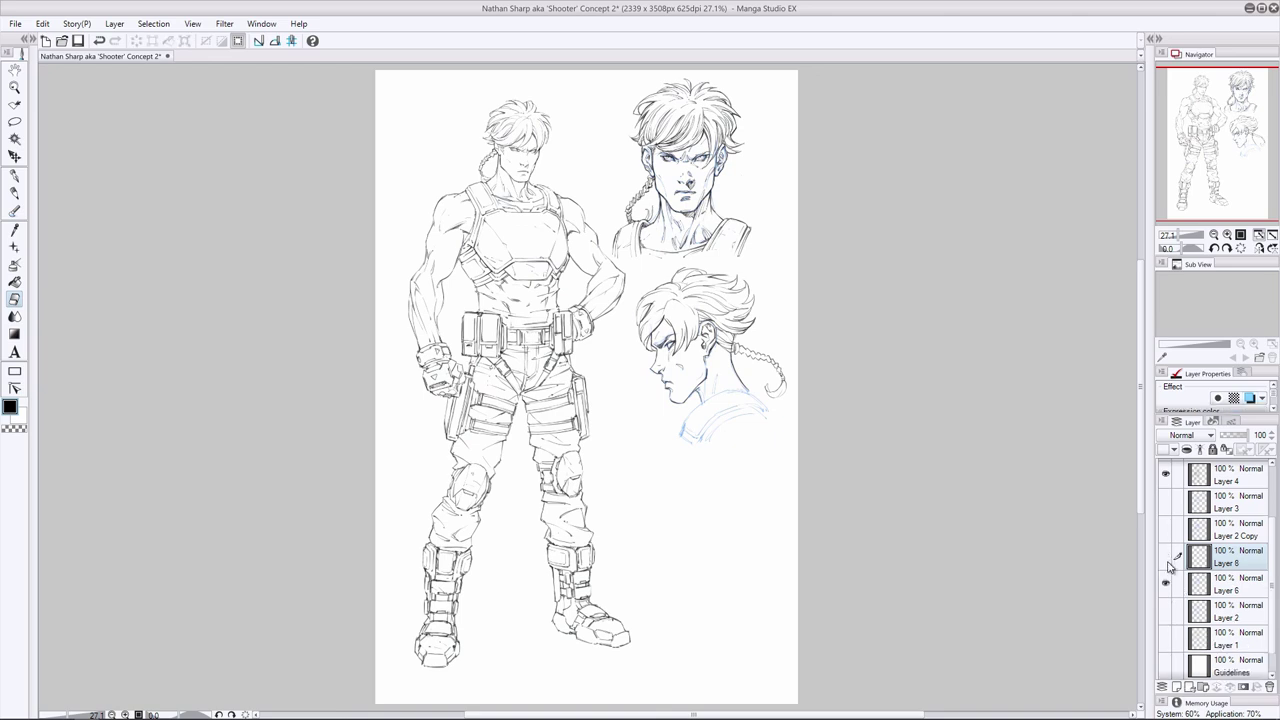
{"action": "left_click", "coordinate": [1166, 557]}
{"action": "left_click", "coordinate": [1166, 610]}
Hide Layers 2 and 6 and sketch new neck and shoulder guide lines for the profile bust on Layer 8
{"action": "key", "text": "p"}
{"action": "mouse_move", "coordinate": [748, 390]}
{"action": "left_mouse_down"}
{"action": "mouse_move", "coordinate": [764, 412]}
{"action": "mouse_move", "coordinate": [685, 449]}
{"action": "mouse_move", "coordinate": [694, 427]}
{"action": "left_mouse_up"}
{"action": "left_click", "coordinate": [1166, 610]}
{"action": "left_click", "coordinate": [1166, 583]}
{"action": "mouse_move", "coordinate": [728, 393]}
{"action": "left_mouse_down"}
{"action": "mouse_move", "coordinate": [771, 435]}
{"action": "mouse_move", "coordinate": [766, 463]}
{"action": "left_mouse_up"}
{"action": "mouse_move", "coordinate": [708, 371]}
{"action": "left_mouse_down"}
{"action": "mouse_move", "coordinate": [699, 411]}
{"action": "mouse_move", "coordinate": [718, 399]}
{"action": "mouse_move", "coordinate": [762, 446]}
{"action": "mouse_move", "coordinate": [712, 414]}
{"action": "left_mouse_up"}
{"action": "mouse_move", "coordinate": [712, 408]}
{"action": "left_mouse_down"}
{"action": "mouse_move", "coordinate": [683, 466]}
{"action": "mouse_move", "coordinate": [707, 408]}
{"action": "mouse_move", "coordinate": [699, 423]}
{"action": "mouse_move", "coordinate": [669, 415]}
{"action": "mouse_move", "coordinate": [699, 423]}
{"action": "left_mouse_up"}
{"action": "key", "text": "e"}
{"action": "left_click", "coordinate": [14, 193]}
{"action": "left_click", "coordinate": [14, 299]}
{"action": "left_click", "coordinate": [14, 193]}
{"action": "left_click_drag", "start_coordinate": [726, 349], "coordinate": [706, 411]}
{"action": "left_click_drag", "start_coordinate": [722, 346], "coordinate": [702, 421]}
Sketch the collar, vest strap and shoulder curve of the profile bust on Layer 8
{"action": "left_click_drag", "start_coordinate": [728, 374], "coordinate": [682, 458]}
{"action": "left_click_drag", "start_coordinate": [742, 400], "coordinate": [712, 426]}
{"action": "left_click_drag", "start_coordinate": [722, 400], "coordinate": [693, 443]}
{"action": "left_click_drag", "start_coordinate": [715, 421], "coordinate": [705, 445]}
{"action": "mouse_move", "coordinate": [714, 424]}
{"action": "left_mouse_down"}
{"action": "mouse_move", "coordinate": [769, 416]}
{"action": "mouse_move", "coordinate": [777, 430]}
{"action": "left_mouse_up"}
{"action": "mouse_move", "coordinate": [746, 397]}
{"action": "left_mouse_down"}
{"action": "mouse_move", "coordinate": [692, 446]}
{"action": "mouse_move", "coordinate": [703, 448]}
{"action": "mouse_move", "coordinate": [716, 410]}
{"action": "left_mouse_up"}
{"action": "left_click_drag", "start_coordinate": [714, 413], "coordinate": [694, 445]}
{"action": "mouse_move", "coordinate": [686, 440]}
{"action": "left_mouse_down"}
{"action": "mouse_move", "coordinate": [701, 458]}
{"action": "mouse_move", "coordinate": [770, 460]}
{"action": "left_mouse_up"}
{"action": "key", "text": "e"}
{"action": "key", "text": "p"}
{"action": "mouse_move", "coordinate": [742, 410]}
{"action": "left_mouse_down"}
{"action": "mouse_move", "coordinate": [712, 434]}
{"action": "mouse_move", "coordinate": [740, 432]}
{"action": "left_mouse_up"}
Apply the blue layer color to Layer 8 and undo the accidental layer reorder
{"action": "left_click", "coordinate": [1250, 398]}
{"action": "left_click_drag", "start_coordinate": [1238, 530], "coordinate": [1238, 492]}
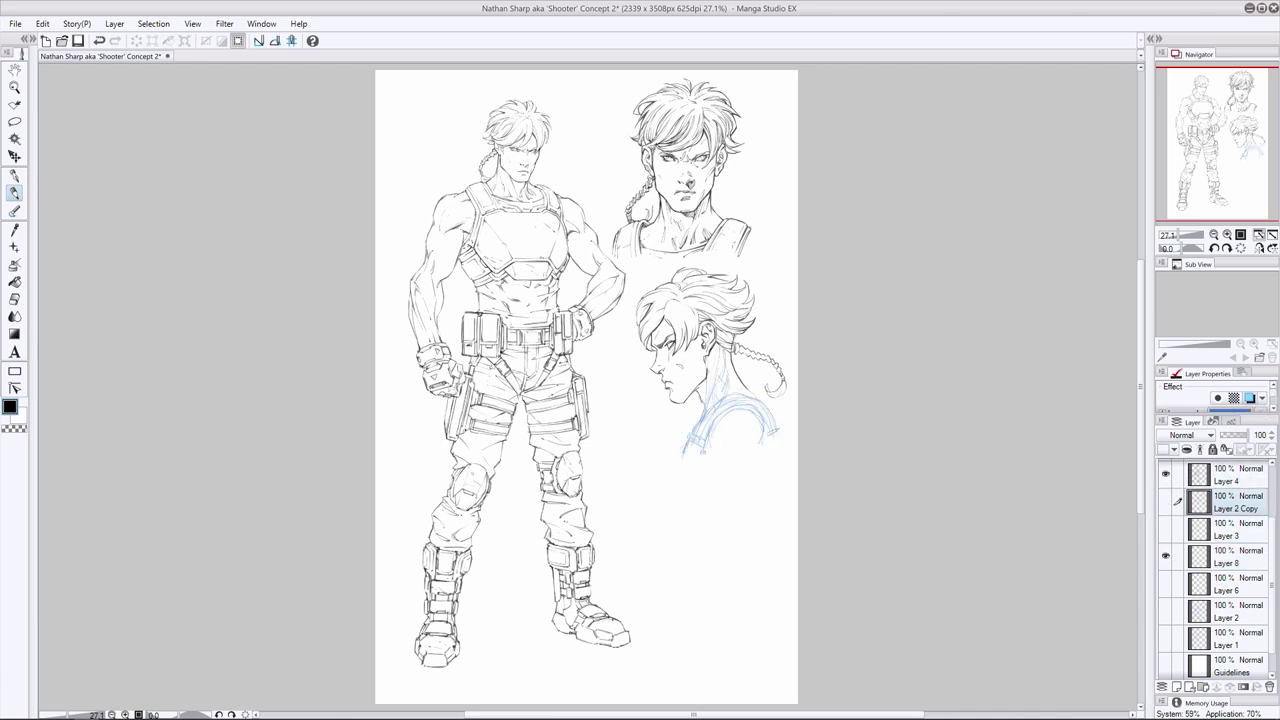
{"action": "key", "text": "ctrl+z"}
Clean up the base of the neck on Layer 5 and ink the neck line below the ear
{"action": "left_click_drag", "start_coordinate": [1272, 585], "coordinate": [1272, 535]}
{"action": "left_click", "coordinate": [1238, 527]}
{"action": "key", "text": "e"}
{"action": "mouse_move", "coordinate": [702, 398]}
{"action": "left_mouse_down"}
{"action": "mouse_move", "coordinate": [712, 373]}
{"action": "mouse_move", "coordinate": [704, 416]}
{"action": "left_mouse_up"}
{"action": "key", "text": "p"}
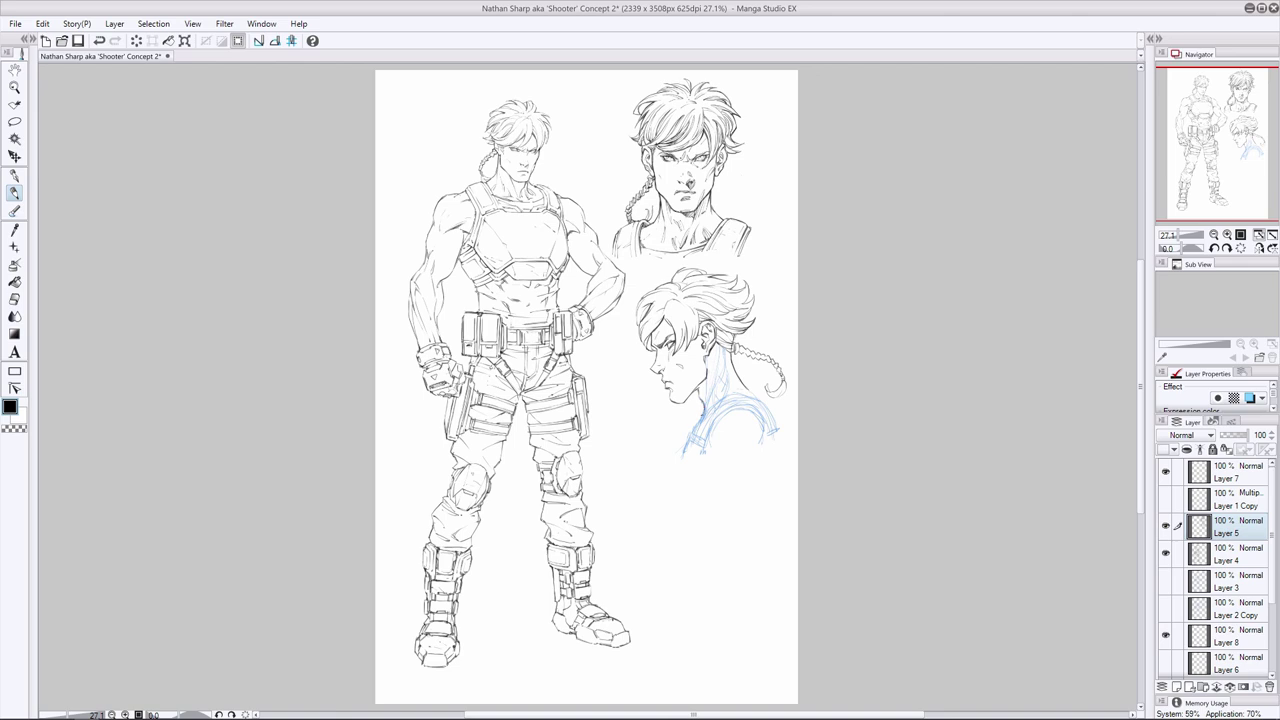
{"action": "left_click_drag", "start_coordinate": [710, 356], "coordinate": [705, 392]}
Ink the vest strap and shoulder curve of the profile bust on Layer 5, then hide Layer 8
{"action": "left_click", "coordinate": [1166, 636]}
{"action": "left_click", "coordinate": [1166, 636]}
{"action": "mouse_move", "coordinate": [713, 421]}
{"action": "left_mouse_down"}
{"action": "mouse_move", "coordinate": [695, 433]}
{"action": "mouse_move", "coordinate": [734, 396]}
{"action": "mouse_move", "coordinate": [768, 424]}
{"action": "left_mouse_up"}
{"action": "key", "text": "ctrl+z"}
{"action": "mouse_move", "coordinate": [754, 404]}
{"action": "left_mouse_down"}
{"action": "mouse_move", "coordinate": [771, 430]}
{"action": "mouse_move", "coordinate": [705, 446]}
{"action": "mouse_move", "coordinate": [735, 409]}
{"action": "mouse_move", "coordinate": [766, 428]}
{"action": "mouse_move", "coordinate": [681, 447]}
{"action": "mouse_move", "coordinate": [692, 448]}
{"action": "left_mouse_up"}
{"action": "left_click", "coordinate": [1166, 636]}
{"action": "left_click", "coordinate": [14, 299]}
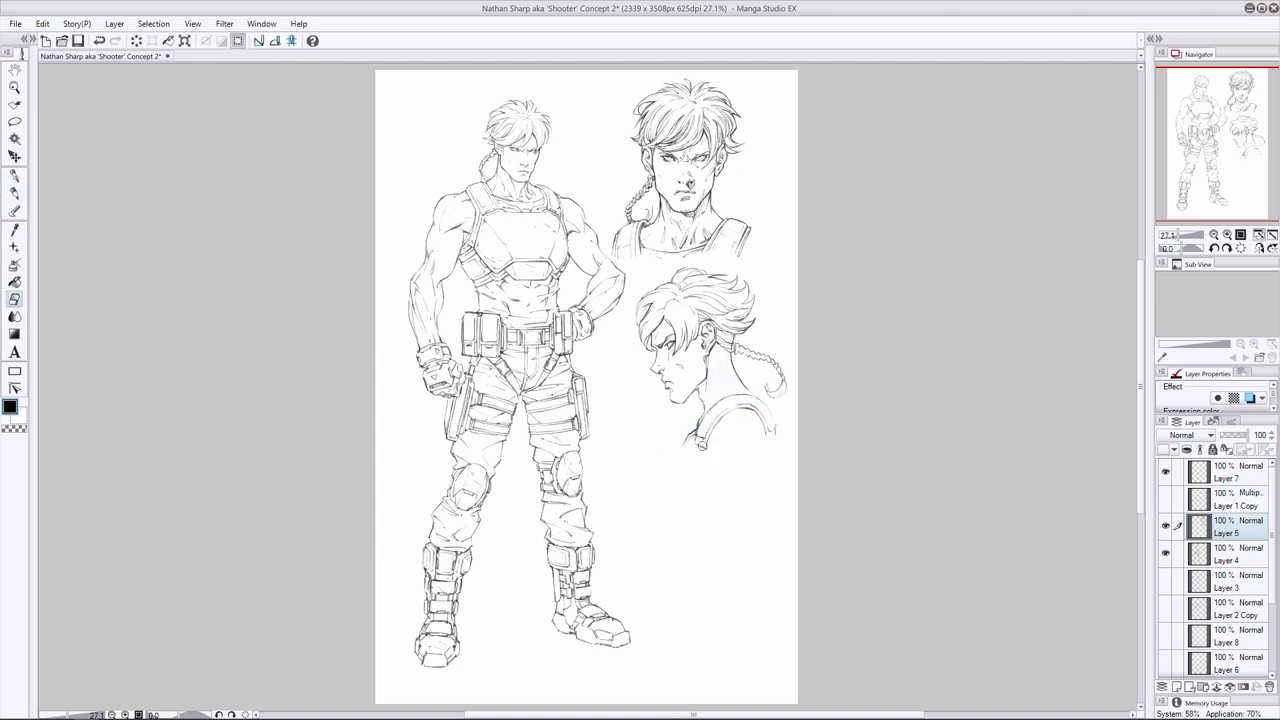
Refine the front end of the vest strap on the profile bust with the pen and eraser
{"action": "key", "text": "p"}
{"action": "mouse_move", "coordinate": [707, 442]}
{"action": "left_mouse_down"}
{"action": "mouse_move", "coordinate": [739, 409]}
{"action": "mouse_move", "coordinate": [714, 409]}
{"action": "left_mouse_up"}
{"action": "key", "text": "e"}
{"action": "mouse_move", "coordinate": [694, 441]}
{"action": "left_mouse_down"}
{"action": "mouse_move", "coordinate": [712, 405]}
{"action": "mouse_move", "coordinate": [741, 402]}
{"action": "mouse_move", "coordinate": [695, 439]}
{"action": "left_mouse_up"}
{"action": "key", "text": "p"}
{"action": "key", "text": "e"}
Flip the canvas view and erase rough parts of the vest strap's curve on the profile bust
{"action": "key", "text": "h"}
{"action": "key", "text": "p"}
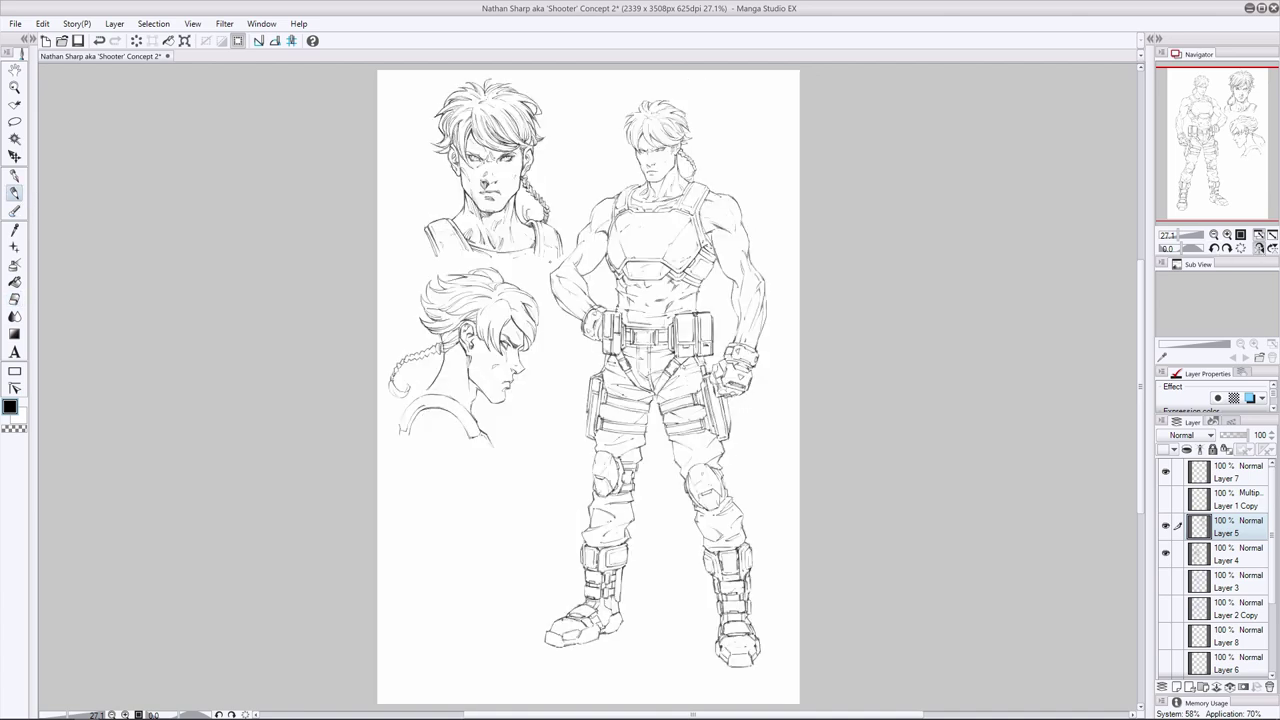
{"action": "key", "text": "e"}
{"action": "key", "text": "p"}
{"action": "left_click", "coordinate": [15, 299]}
{"action": "mouse_move", "coordinate": [432, 406]}
{"action": "left_mouse_down"}
{"action": "mouse_move", "coordinate": [413, 400]}
{"action": "mouse_move", "coordinate": [464, 420]}
{"action": "left_mouse_up"}
{"action": "left_click", "coordinate": [15, 193]}
Redraw the vest strap's edges on the profile bust and flip the canvas view back
{"action": "key", "text": "e"}
{"action": "key", "text": "p"}
{"action": "key", "text": "e"}
{"action": "key", "text": "p"}
{"action": "left_click_drag", "start_coordinate": [405, 409], "coordinate": [399, 426]}
{"action": "key", "text": "e"}
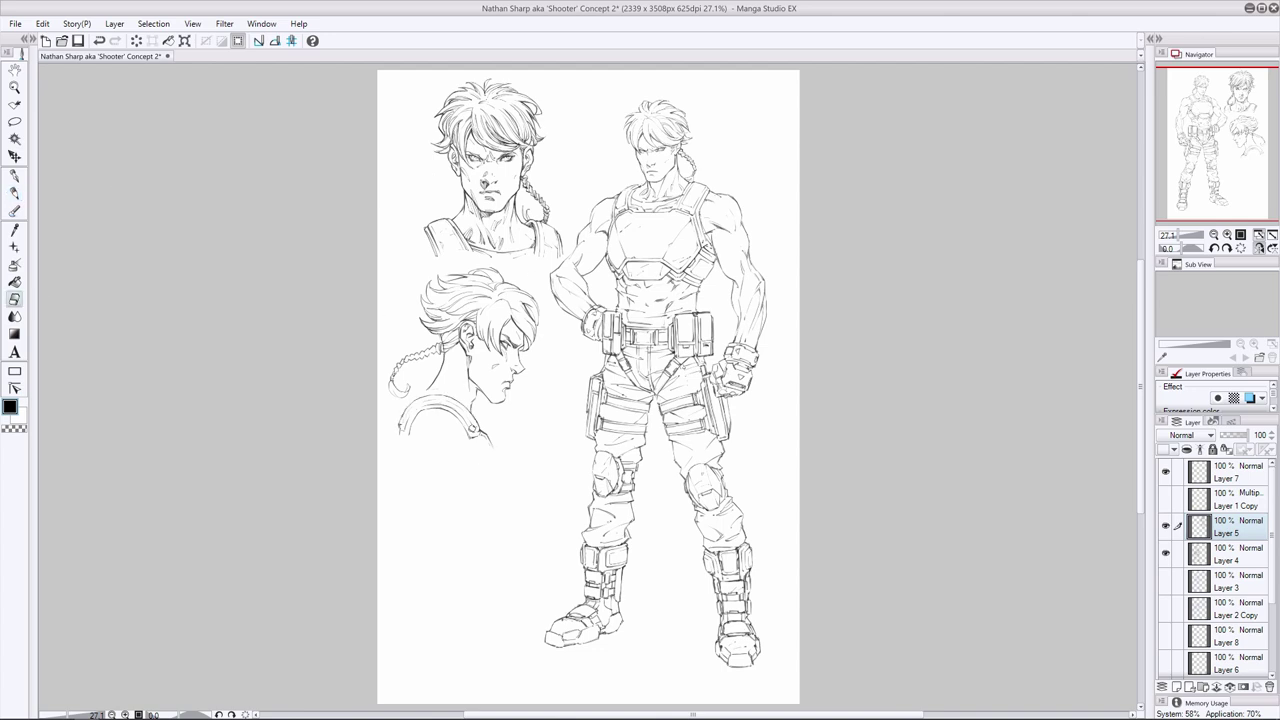
{"action": "left_click", "coordinate": [14, 192]}
{"action": "key", "text": "ctrl+z"}
{"action": "key", "text": "h"}
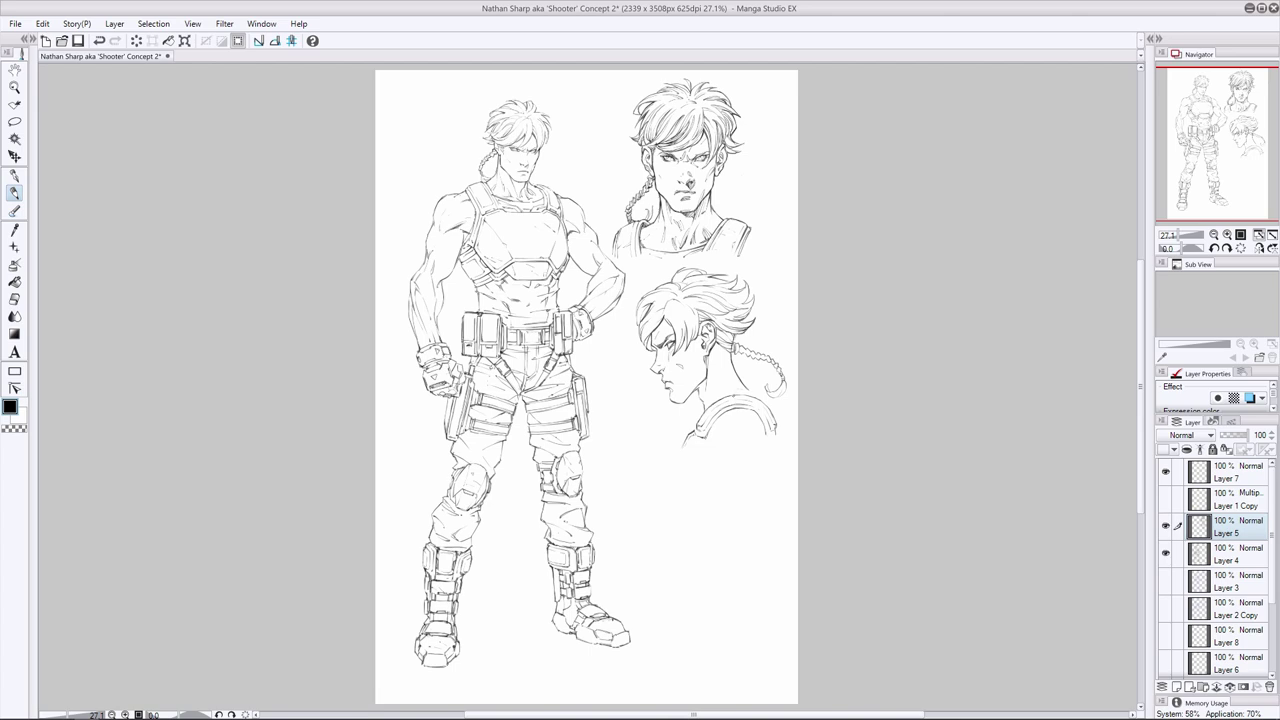
Erase the stray lines around the vest strap and at the chest end of the profile bust
{"action": "key", "text": "e"}
{"action": "left_click_drag", "start_coordinate": [728, 396], "coordinate": [706, 410]}
{"action": "key", "text": "p"}
{"action": "key", "text": "e"}
{"action": "mouse_move", "coordinate": [758, 400]}
{"action": "left_mouse_down"}
{"action": "mouse_move", "coordinate": [774, 418]}
{"action": "mouse_move", "coordinate": [698, 424]}
{"action": "mouse_move", "coordinate": [772, 415]}
{"action": "left_mouse_up"}
{"action": "key", "text": "p"}
{"action": "key", "text": "e"}
{"action": "left_click_drag", "start_coordinate": [684, 442], "coordinate": [695, 430]}
Ink the inner edge and thickness lines of the vest strap on the profile bust
{"action": "key", "text": "p"}
{"action": "mouse_move", "coordinate": [716, 413]}
{"action": "left_mouse_down"}
{"action": "mouse_move", "coordinate": [705, 429]}
{"action": "mouse_move", "coordinate": [755, 427]}
{"action": "mouse_move", "coordinate": [705, 435]}
{"action": "left_mouse_up"}
{"action": "key", "text": "ctrl+z"}
{"action": "left_click_drag", "start_coordinate": [759, 411], "coordinate": [710, 440]}
Add neck muscle detail lines below the ear of the profile head on Layer 7
{"action": "left_click", "coordinate": [1228, 473]}
{"action": "left_click_drag", "start_coordinate": [714, 386], "coordinate": [711, 404]}
{"action": "key", "text": "ctrl+z"}
{"action": "left_click_drag", "start_coordinate": [719, 357], "coordinate": [715, 375]}
{"action": "key", "text": "e"}
{"action": "key", "text": "p"}
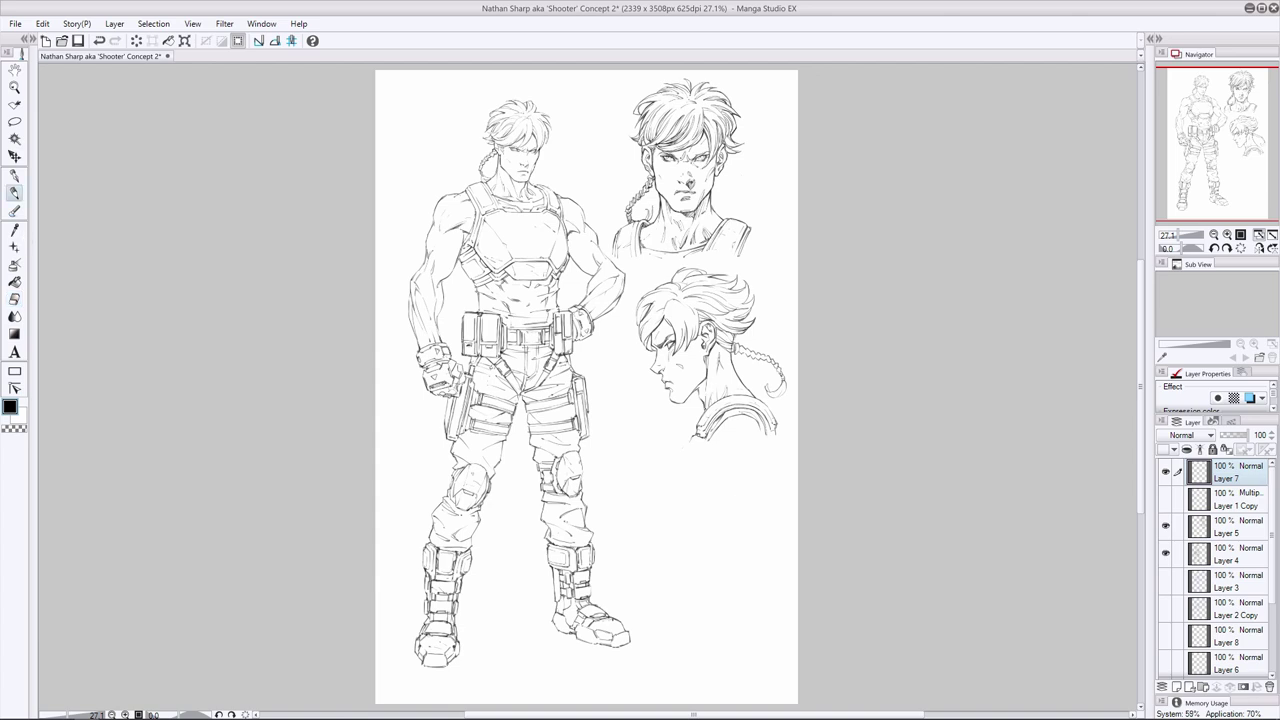
Touch up the upper edge of the vest strap behind the profile bust's neck on Layer 7
{"action": "key", "text": "e"}
{"action": "key", "text": "p"}
{"action": "left_click_drag", "start_coordinate": [746, 408], "coordinate": [769, 395]}
{"action": "key", "text": "ctrl+z"}
{"action": "key", "text": "ctrl+y"}
Add strand lines to the front locks and fringe of the profile head's hair on Layer 5
{"action": "left_click", "coordinate": [1198, 528]}
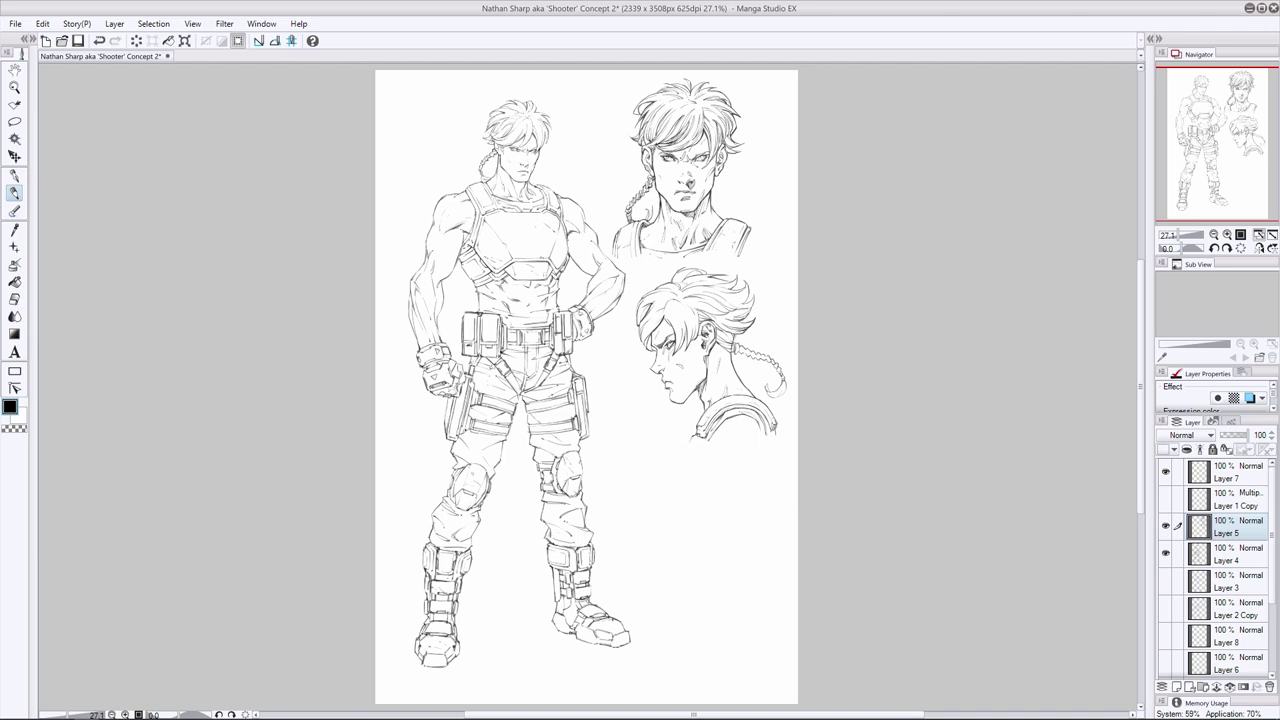
{"action": "left_click_drag", "start_coordinate": [693, 307], "coordinate": [717, 315]}
{"action": "key", "text": "ctrl+z"}
{"action": "left_click_drag", "start_coordinate": [662, 312], "coordinate": [648, 331]}
{"action": "key", "text": "ctrl+z"}
{"action": "key", "text": "ctrl+z"}
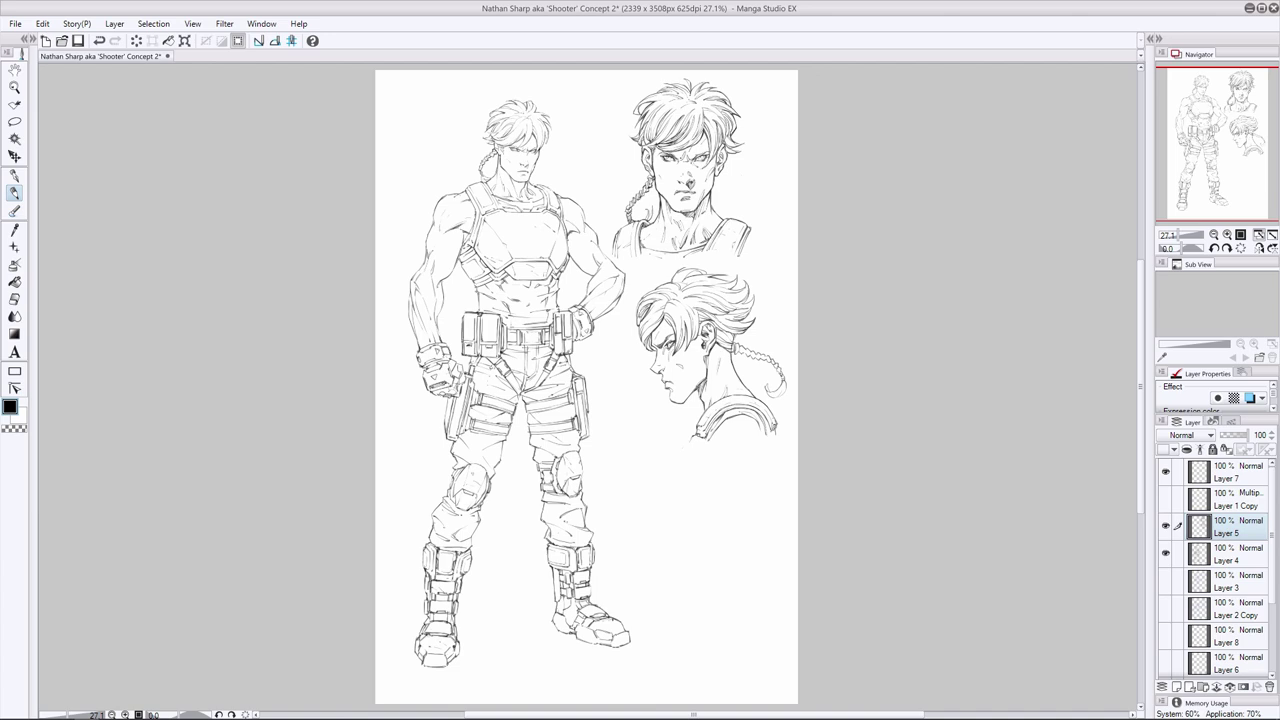
{"action": "key", "text": "ctrl+y"}
Erase and rework the strand lines across the crown of the profile head's hair
{"action": "left_click", "coordinate": [16, 301]}
{"action": "left_click", "coordinate": [14, 193]}
{"action": "key", "text": "ctrl+z"}
{"action": "mouse_move", "coordinate": [721, 298]}
{"action": "left_mouse_down"}
{"action": "mouse_move", "coordinate": [744, 301]}
{"action": "mouse_move", "coordinate": [711, 287]}
{"action": "left_mouse_up"}
{"action": "key", "text": "ctrl+z"}
{"action": "key", "text": "ctrl+z"}
{"action": "key", "text": "ctrl+z"}
Ink more flowing strands through the top, back and side of the profile head's hair
{"action": "left_click_drag", "start_coordinate": [735, 282], "coordinate": [747, 295]}
{"action": "left_click_drag", "start_coordinate": [681, 309], "coordinate": [673, 333]}
{"action": "key", "text": "ctrl+z"}
{"action": "left_click_drag", "start_coordinate": [687, 289], "coordinate": [709, 283]}
{"action": "mouse_move", "coordinate": [655, 291]}
{"action": "left_mouse_down"}
{"action": "mouse_move", "coordinate": [638, 309]}
{"action": "mouse_move", "coordinate": [657, 289]}
{"action": "left_mouse_up"}
{"action": "key", "text": "ctrl+z"}
{"action": "mouse_move", "coordinate": [710, 318]}
{"action": "left_mouse_down"}
{"action": "mouse_move", "coordinate": [726, 340]}
{"action": "mouse_move", "coordinate": [689, 345]}
{"action": "left_mouse_up"}
Clean up and ink the segments of the braid hanging behind the profile head
{"action": "left_click", "coordinate": [14, 299]}
{"action": "left_click", "coordinate": [14, 193]}
{"action": "mouse_move", "coordinate": [740, 347]}
{"action": "left_mouse_down"}
{"action": "mouse_move", "coordinate": [771, 361]}
{"action": "mouse_move", "coordinate": [770, 396]}
{"action": "left_mouse_up"}
{"action": "key", "text": "ctrl+z"}
{"action": "key", "text": "ctrl+z"}
{"action": "key", "text": "ctrl+z"}
{"action": "key", "text": "ctrl+z"}
{"action": "left_click_drag", "start_coordinate": [782, 388], "coordinate": [770, 398]}
{"action": "key", "text": "ctrl+z"}
{"action": "key", "text": "ctrl+y"}
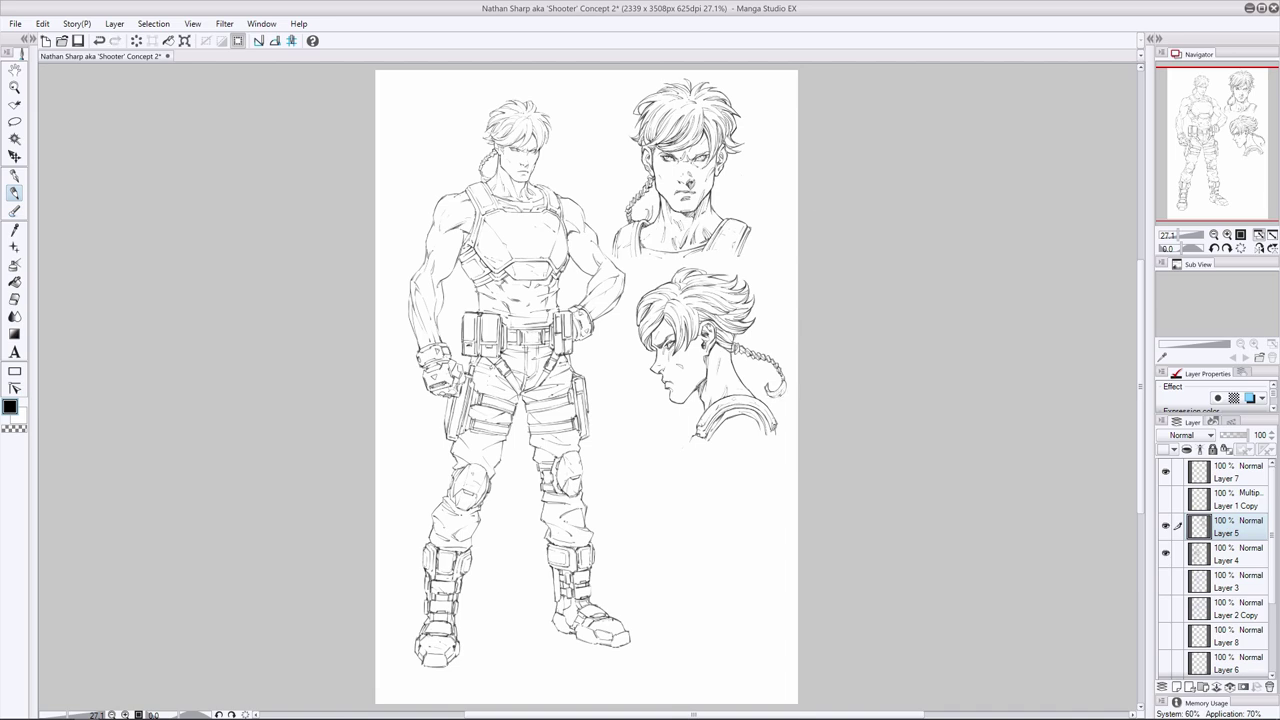
Refine the braid's curled tip on the profile head by erasing and re-inking its outline
{"action": "key", "text": "ctrl+z"}
{"action": "key", "text": "ctrl+y"}
{"action": "key", "text": "ctrl+z"}
{"action": "key", "text": "ctrl+y"}
{"action": "key", "text": "ctrl+z"}
{"action": "key", "text": "ctrl+y"}
{"action": "key", "text": "e"}
{"action": "left_click_drag", "start_coordinate": [788, 382], "coordinate": [786, 390]}
{"action": "key", "text": "p"}
{"action": "key", "text": "ctrl+z"}
{"action": "key", "text": "ctrl+y"}
{"action": "key", "text": "e"}
{"action": "left_click_drag", "start_coordinate": [780, 387], "coordinate": [777, 397]}
{"action": "key", "text": "p"}
{"action": "key", "text": "ctrl+z"}
Check and touch up the braid's curled end in a mirrored canvas view, and save the document
{"action": "key", "text": "h"}
{"action": "key", "text": "ctrl+y"}
{"action": "key", "text": "ctrl+z"}
{"action": "key", "text": "e"}
{"action": "left_click_drag", "start_coordinate": [391, 380], "coordinate": [403, 392]}
{"action": "key", "text": "ctrl+z"}
{"action": "key", "text": "p"}
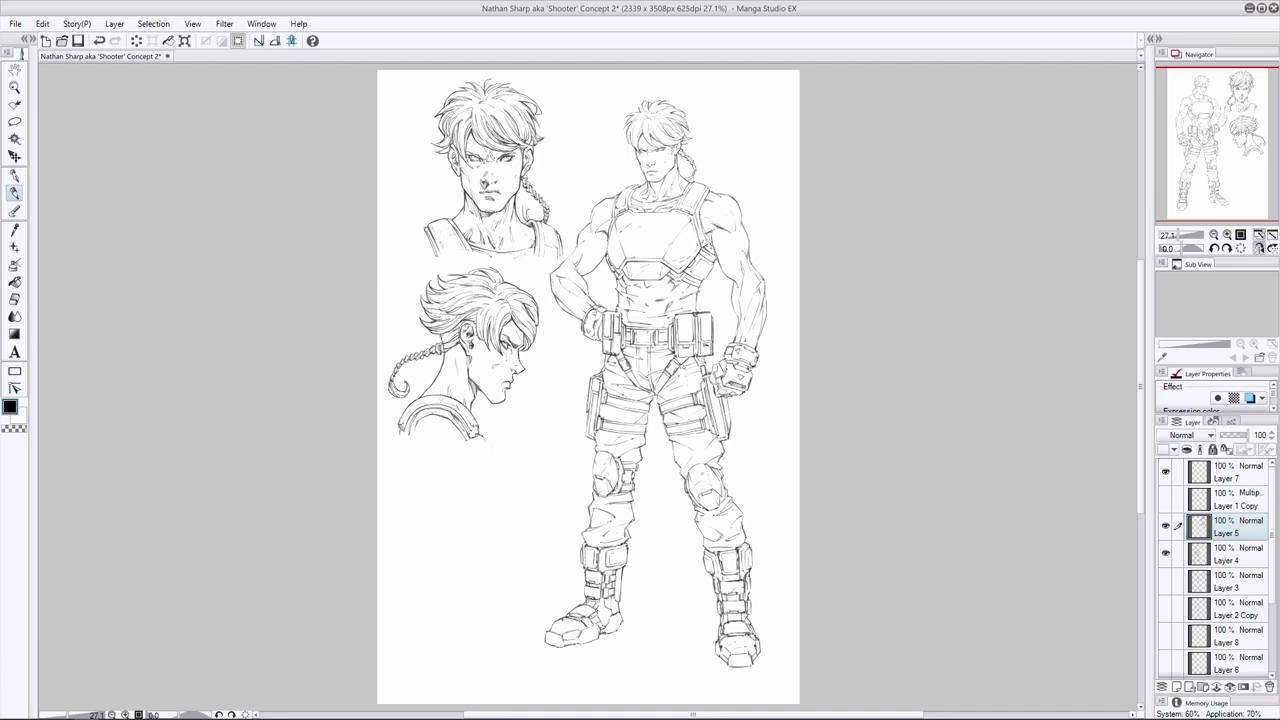
{"action": "key", "text": "ctrl+z"}
{"action": "key", "text": "ctrl+y"}
{"action": "key", "text": "h"}
{"action": "key", "text": "ctrl+s"}
Select the end sections of the profile bust's vest strap across Layers 5 and 7 and move them slightly outward
{"action": "key", "text": "m"}
{"action": "key", "text": "k"}
{"action": "mouse_move", "coordinate": [722, 424]}
{"action": "left_mouse_down"}
{"action": "mouse_move", "coordinate": [724, 461]}
{"action": "mouse_move", "coordinate": [696, 456]}
{"action": "left_mouse_up"}
{"action": "key", "text": "ctrl+z"}
{"action": "key", "text": "ctrl+z"}
{"action": "left_click", "coordinate": [1226, 473], "text": "ctrl"}
{"action": "left_click_drag", "start_coordinate": [768, 430], "coordinate": [773, 437]}
{"action": "key", "text": "ctrl+d"}
Erase the leftover strap lines of the profile bust on Layer 7 and Layer 5
{"action": "key", "text": "p"}
{"action": "left_click", "coordinate": [1226, 476]}
{"action": "key", "text": "e"}
{"action": "left_click", "coordinate": [1224, 528]}
{"action": "key", "text": "p"}
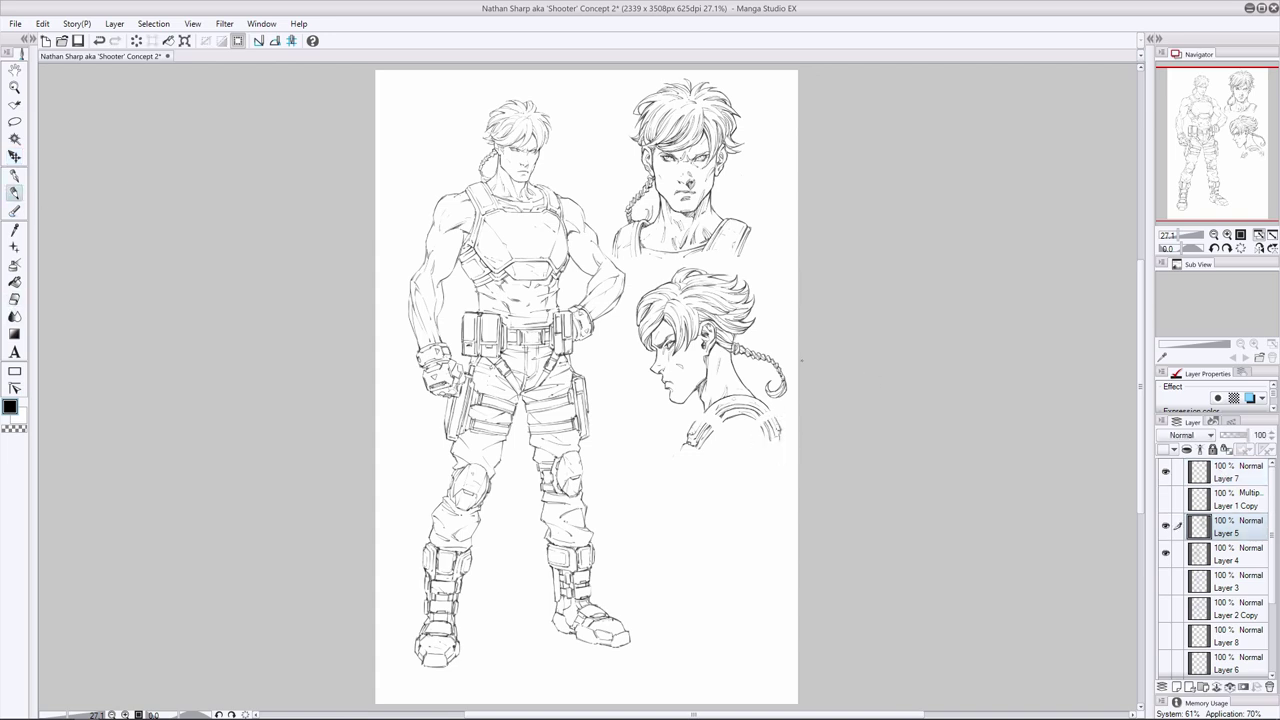
{"action": "key", "text": "e"}
{"action": "left_click", "coordinate": [1222, 475]}
{"action": "left_click", "coordinate": [1216, 530]}
Redraw the vest strap's edges on Layer 5 to close the gaps on the profile bust
{"action": "key", "text": "p"}
{"action": "key", "text": "e"}
{"action": "key", "text": "p"}
{"action": "key", "text": "e"}
{"action": "key", "text": "p"}
{"action": "key", "text": "e"}
{"action": "key", "text": "p"}
{"action": "mouse_move", "coordinate": [726, 419]}
{"action": "left_mouse_down"}
{"action": "mouse_move", "coordinate": [706, 434]}
{"action": "mouse_move", "coordinate": [768, 438]}
{"action": "mouse_move", "coordinate": [760, 416]}
{"action": "mouse_move", "coordinate": [769, 427]}
{"action": "left_mouse_up"}
{"action": "left_click", "coordinate": [15, 299]}
{"action": "left_click", "coordinate": [15, 194]}
{"action": "mouse_move", "coordinate": [761, 417]}
{"action": "left_mouse_down"}
{"action": "mouse_move", "coordinate": [769, 435]}
{"action": "mouse_move", "coordinate": [785, 429]}
{"action": "left_mouse_up"}
{"action": "key", "text": "e"}
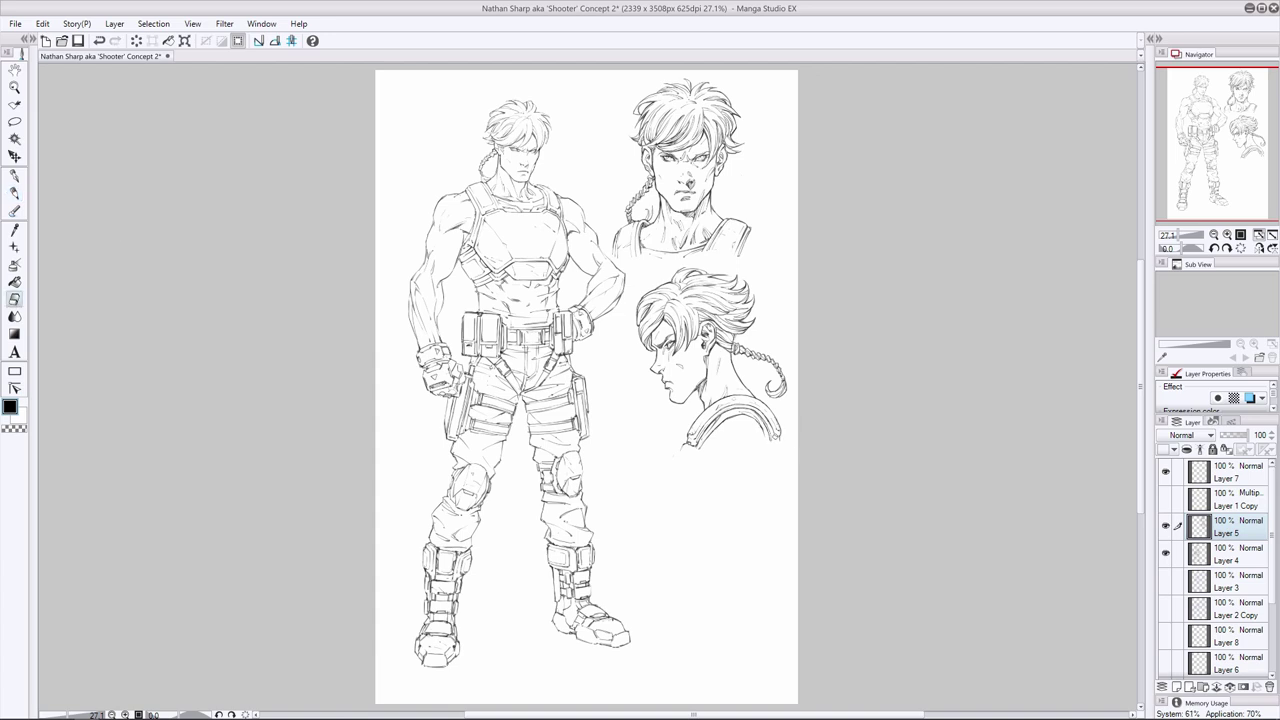
Clean up the lines around the neckline of the front-facing bust on Layer 5
{"action": "key", "text": "p"}
{"action": "scroll", "coordinate": [587, 390], "scroll_direction": "up", "scroll_amount": 1}
{"action": "left_click", "coordinate": [14, 299]}
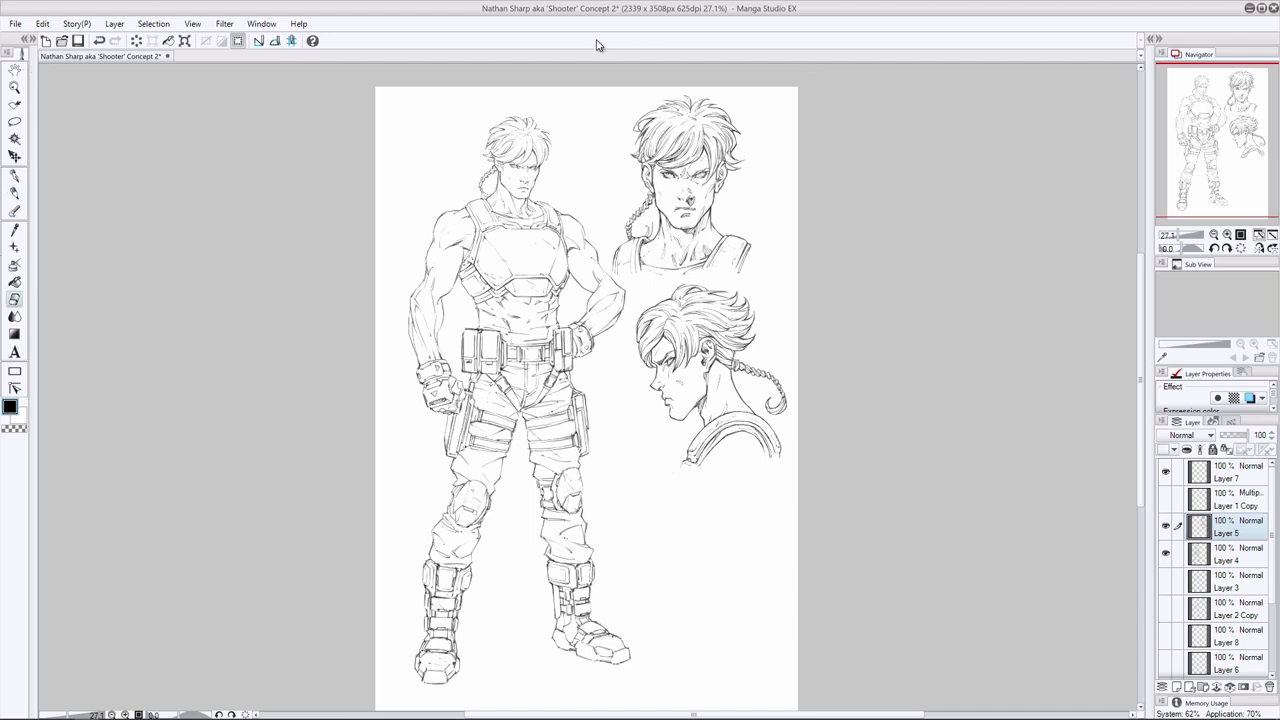
{"action": "key", "text": "p"}
{"action": "key", "text": "e"}
{"action": "left_click_drag", "start_coordinate": [664, 252], "coordinate": [663, 244]}
{"action": "key", "text": "p"}
{"action": "key", "text": "e"}
{"action": "scroll", "coordinate": [714, 159], "scroll_direction": "up", "scroll_amount": 1}
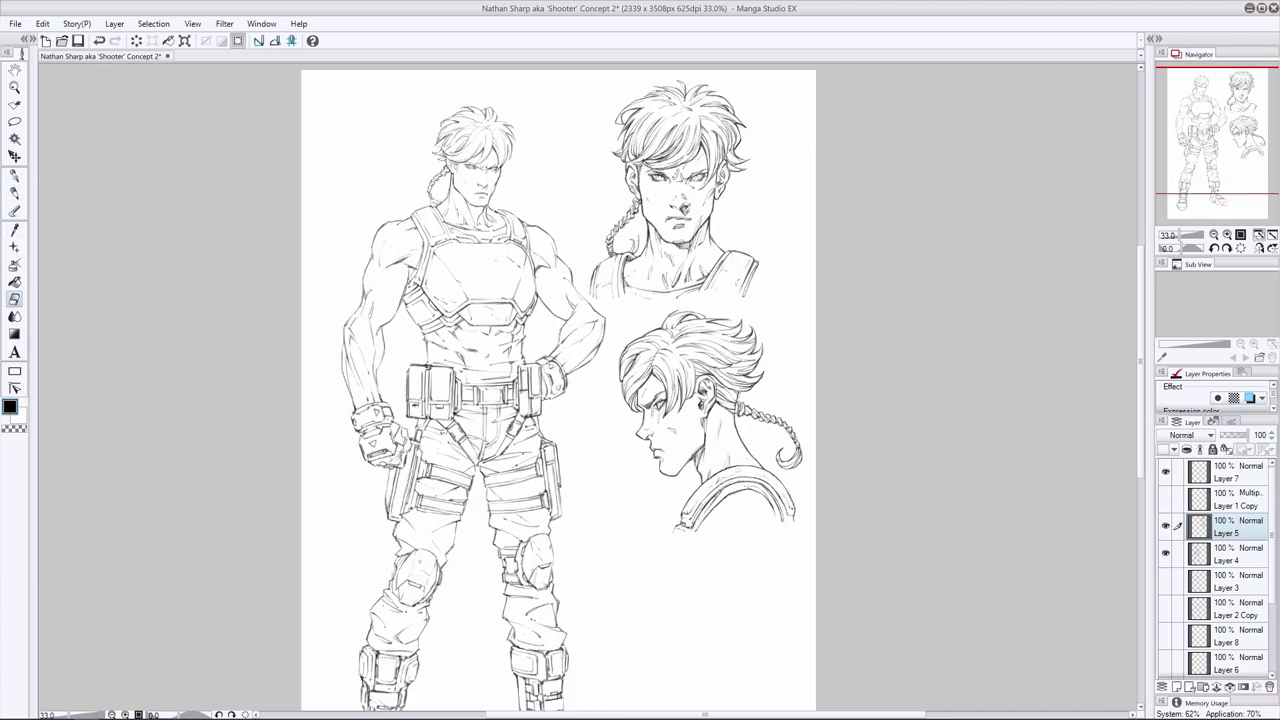
{"action": "key", "text": "p"}
{"action": "left_click", "coordinate": [1259, 235]}
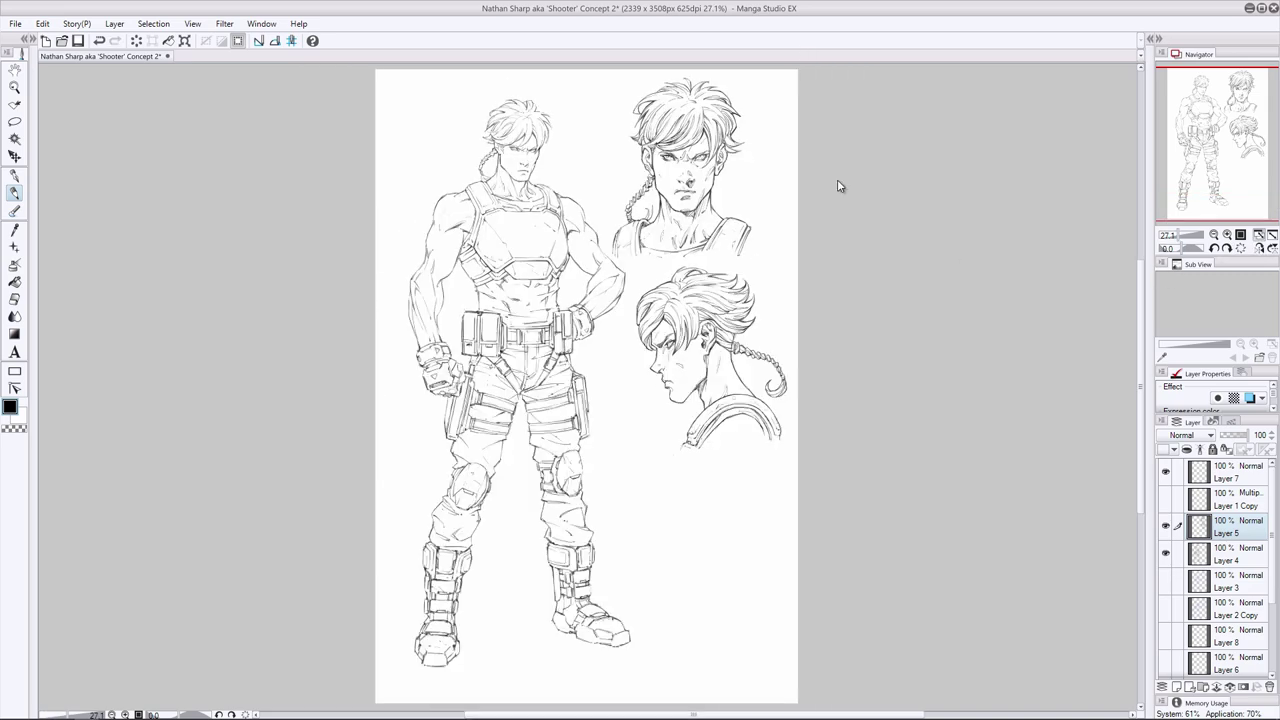
Erase the stray marks around the nose and mouth of the front-facing head
{"action": "scroll", "coordinate": [838, 184], "scroll_direction": "up", "scroll_amount": 1}
{"action": "key", "text": "e"}
{"action": "key", "text": "ctrl+z"}
{"action": "left_click_drag", "start_coordinate": [660, 184], "coordinate": [668, 183]}
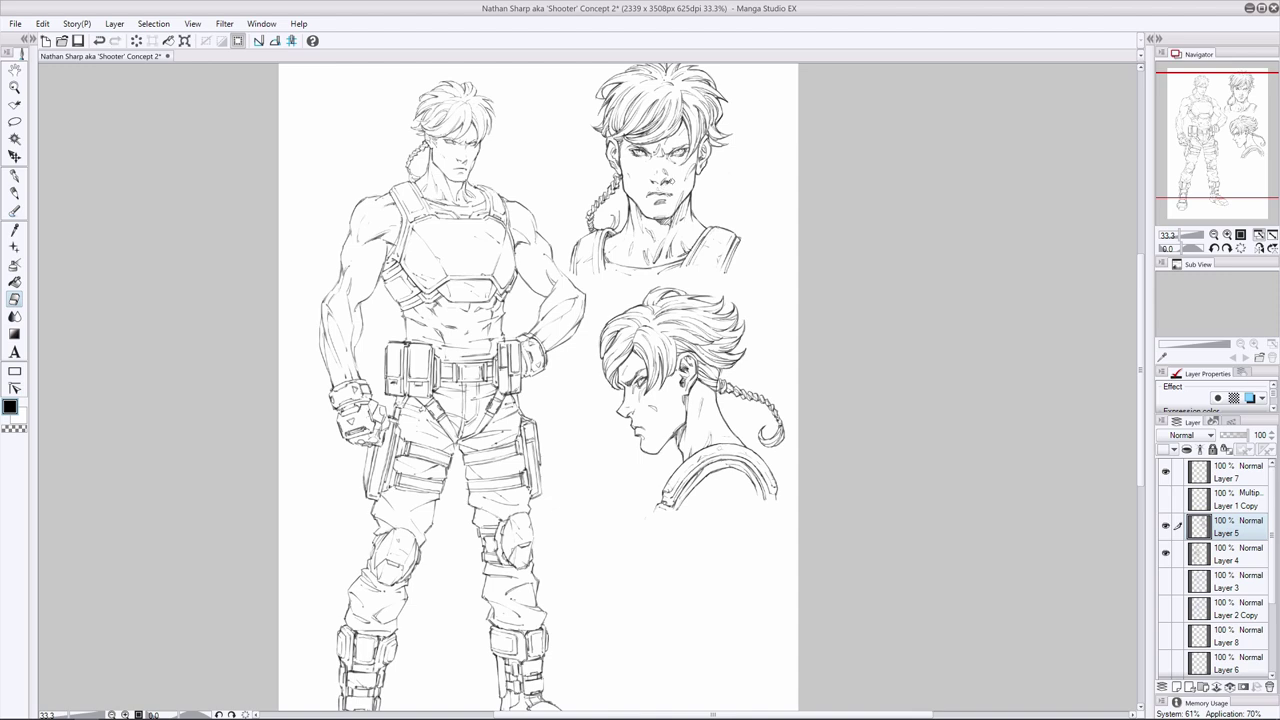
{"action": "left_click", "coordinate": [1225, 479]}
{"action": "left_click", "coordinate": [1216, 502]}
{"action": "left_click", "coordinate": [1214, 527]}
{"action": "key", "text": "p"}
{"action": "key", "text": "e"}
{"action": "key", "text": "p"}
{"action": "left_click", "coordinate": [1226, 474]}
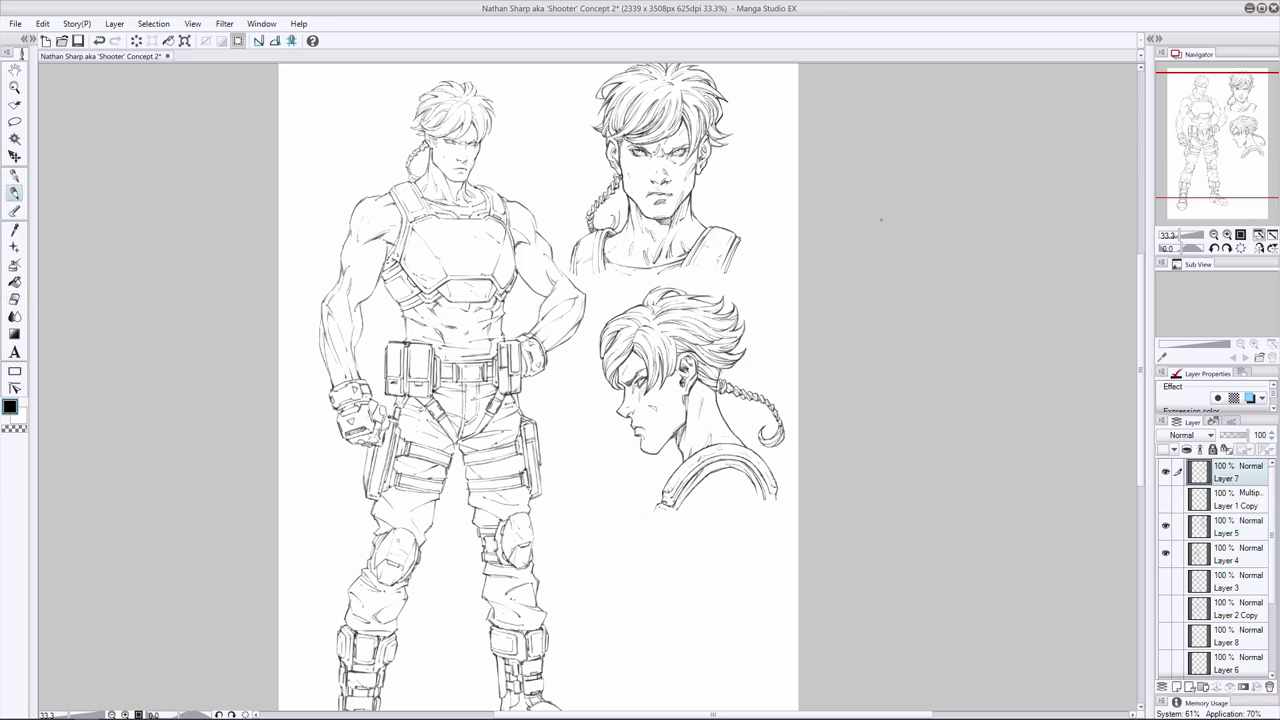
{"action": "left_click", "coordinate": [1259, 235]}
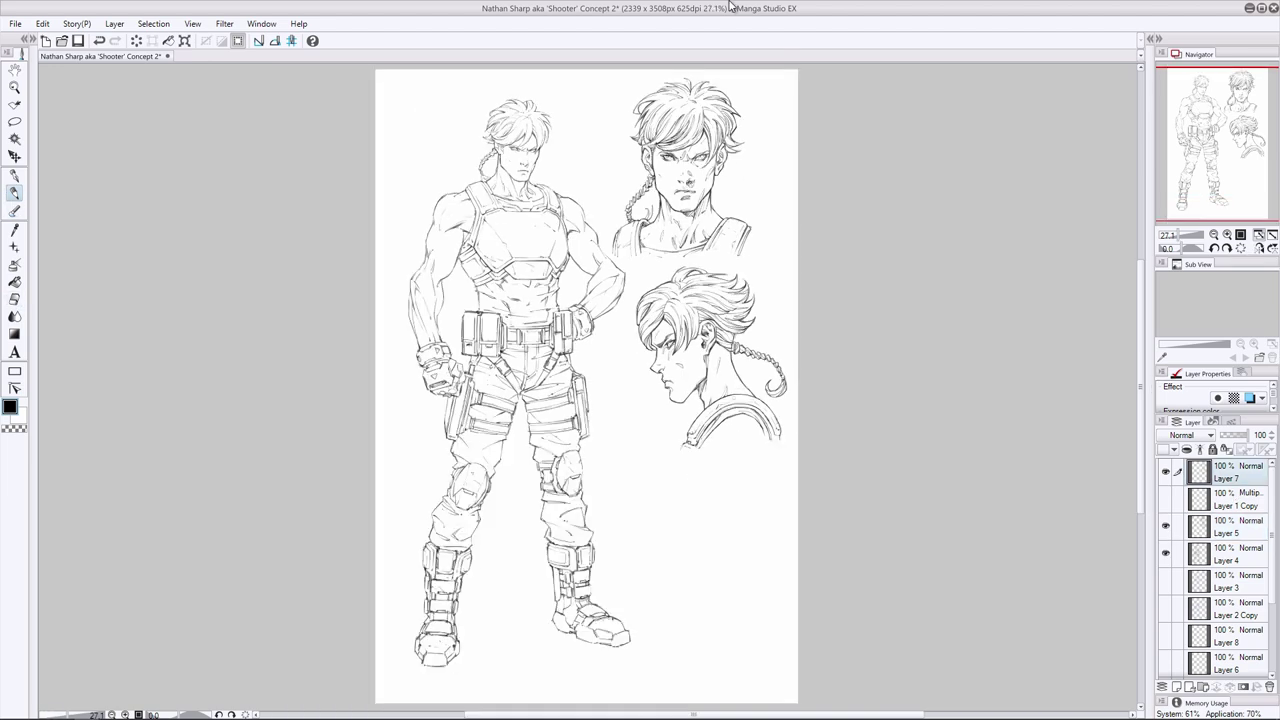
{"action": "left_click", "coordinate": [1227, 235]}
{"action": "left_click_drag", "start_coordinate": [1180, 98], "coordinate": [1180, 83]}
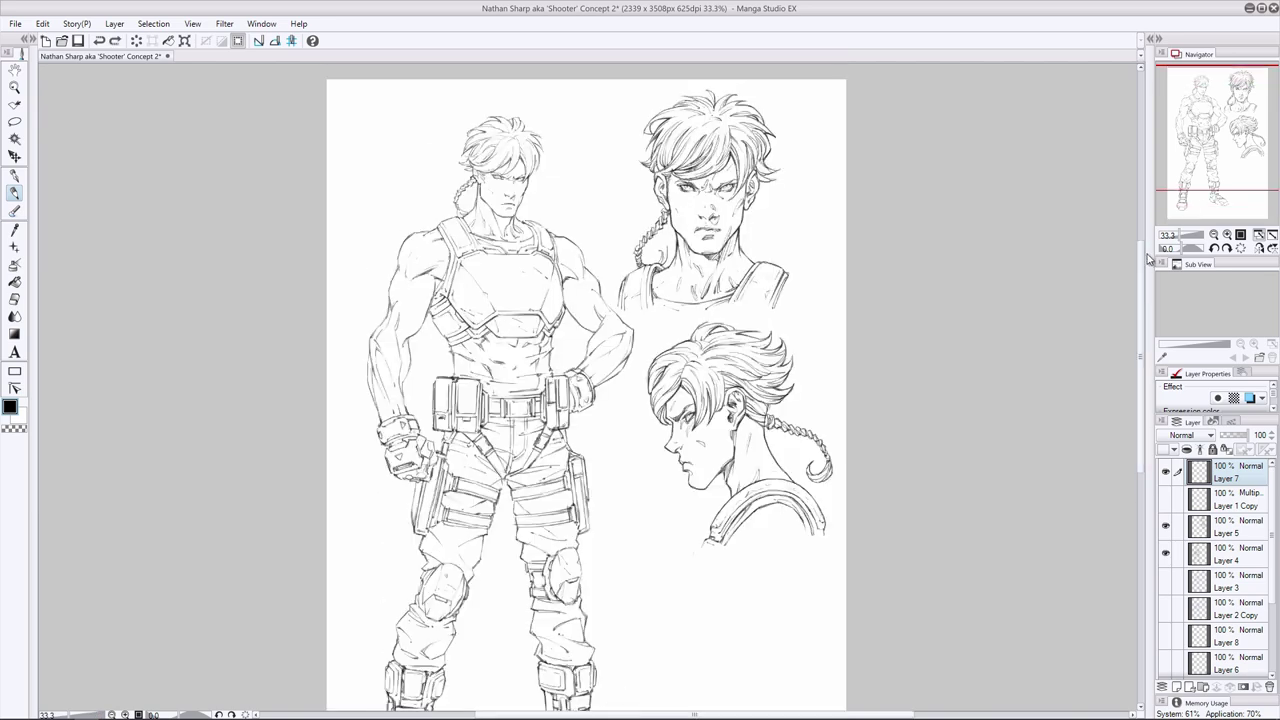
{"action": "key", "text": "e"}
{"action": "key", "text": "ctrl+0"}
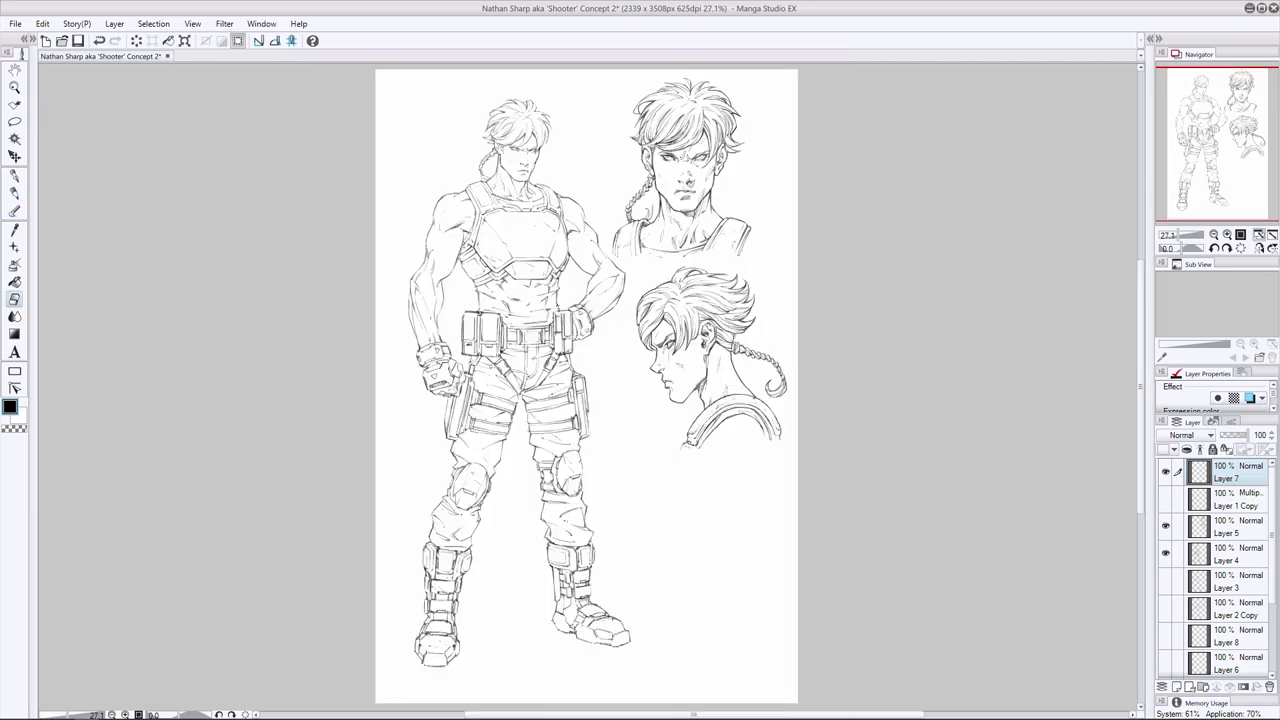
Rework the cheek lines of the profile head on Layer 5 with the eraser and pen
{"action": "left_click", "coordinate": [1226, 527]}
{"action": "left_click", "coordinate": [14, 193]}
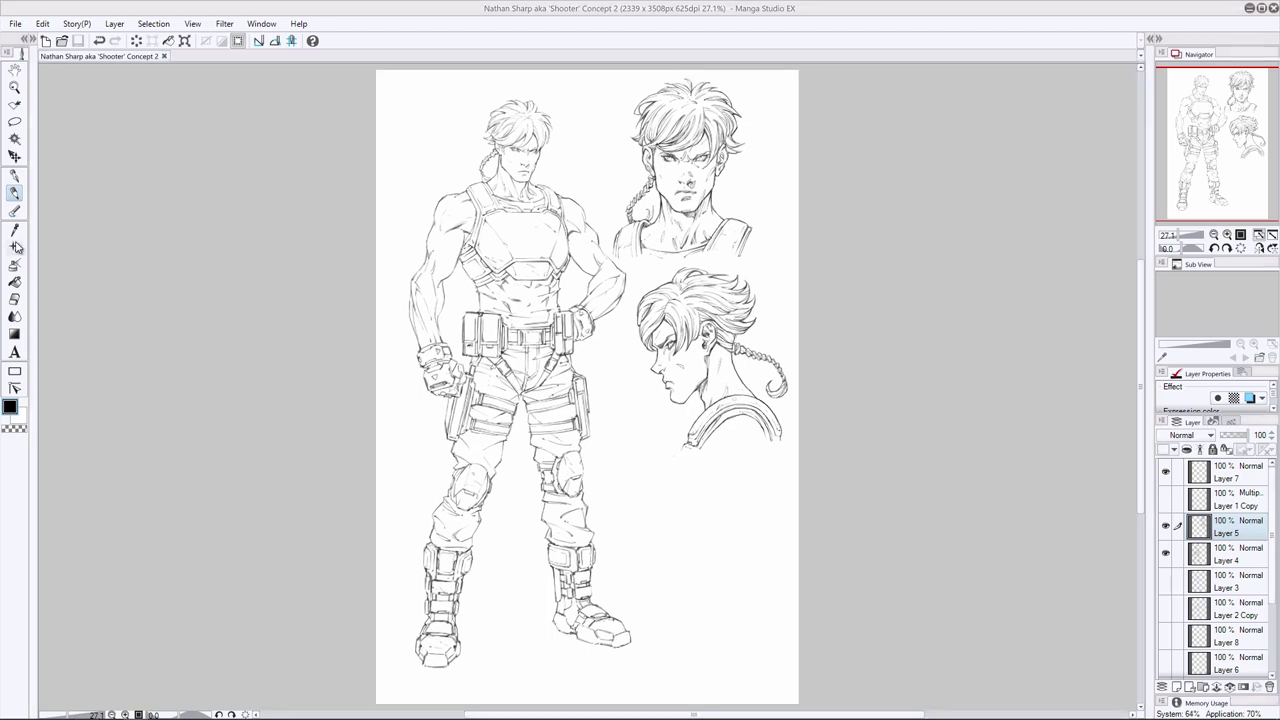
{"action": "left_click", "coordinate": [15, 299]}
{"action": "left_click_drag", "start_coordinate": [679, 350], "coordinate": [671, 360]}
{"action": "left_click", "coordinate": [15, 193]}
{"action": "key", "text": "ctrl+z"}
{"action": "key", "text": "e"}
{"action": "key", "text": "p"}
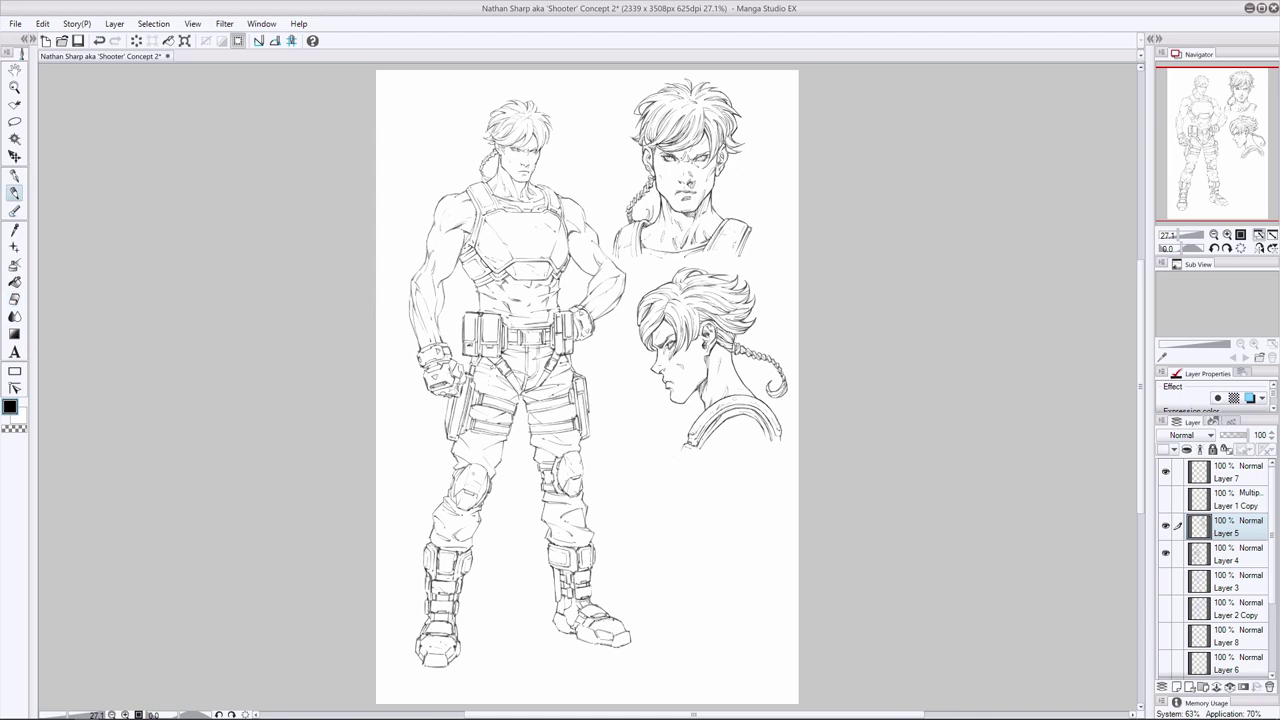
{"action": "key", "text": "ctrl+z"}
Show Layers 9 and 1, lasso the small mannequin sketches on Layer 1 and move them slightly down below the profile bust
{"action": "scroll", "coordinate": [1223, 588], "scroll_direction": "down", "scroll_amount": 3}
{"action": "left_click", "coordinate": [1166, 654]}
{"action": "left_click", "coordinate": [1166, 627]}
{"action": "left_click", "coordinate": [1226, 629]}
{"action": "left_click", "coordinate": [1226, 656]}
{"action": "left_click", "coordinate": [15, 121]}
{"action": "left_click_drag", "start_coordinate": [786, 666], "coordinate": [782, 500]}
{"action": "left_click", "coordinate": [15, 156]}
{"action": "left_click_drag", "start_coordinate": [676, 520], "coordinate": [680, 544]}
{"action": "key", "text": "ctrl+d"}
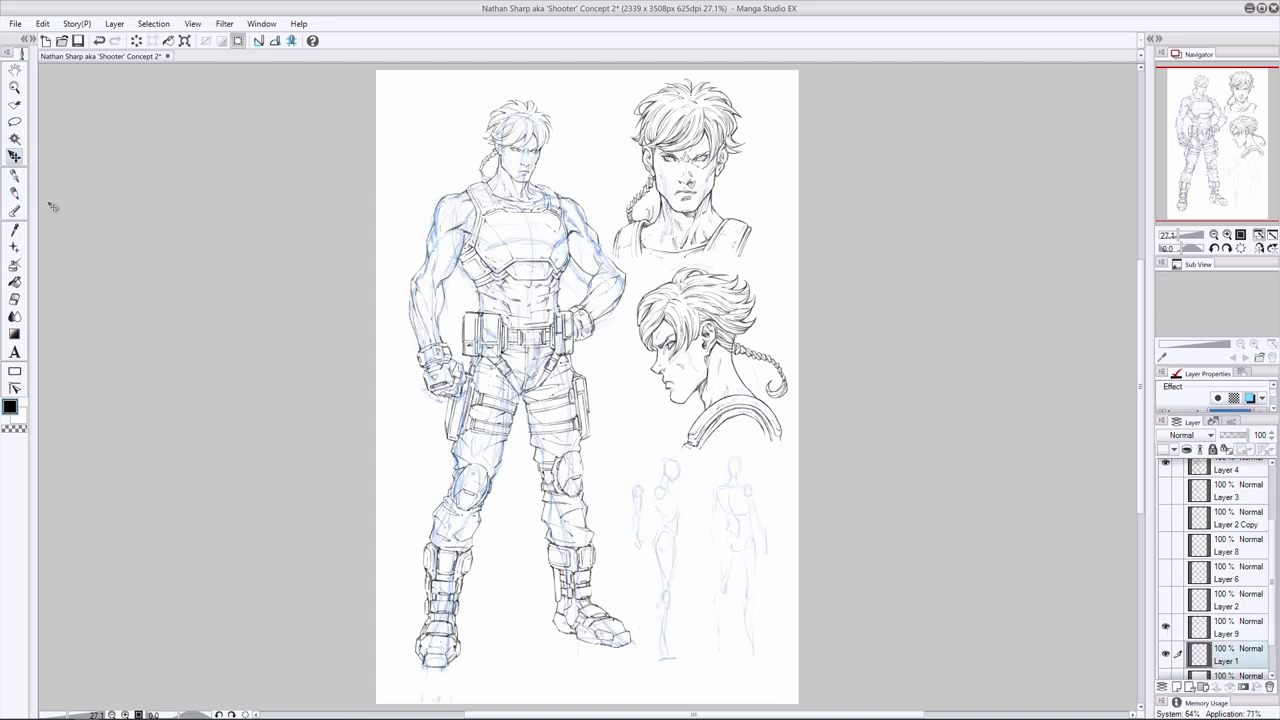
Lower Layer 1's opacity to 57% and make Layer 9 the active drawing layer
{"action": "left_click", "coordinate": [15, 193]}
{"action": "left_click", "coordinate": [1226, 629]}
{"action": "left_click", "coordinate": [1226, 656]}
{"action": "left_click", "coordinate": [1236, 435]}
{"action": "left_click", "coordinate": [1226, 629]}
Ink the face and spiky hair of the small side-view figure over its mannequin sketch on Layer 9
{"action": "key", "text": "ctrl+z"}
{"action": "key", "text": "ctrl+plus"}
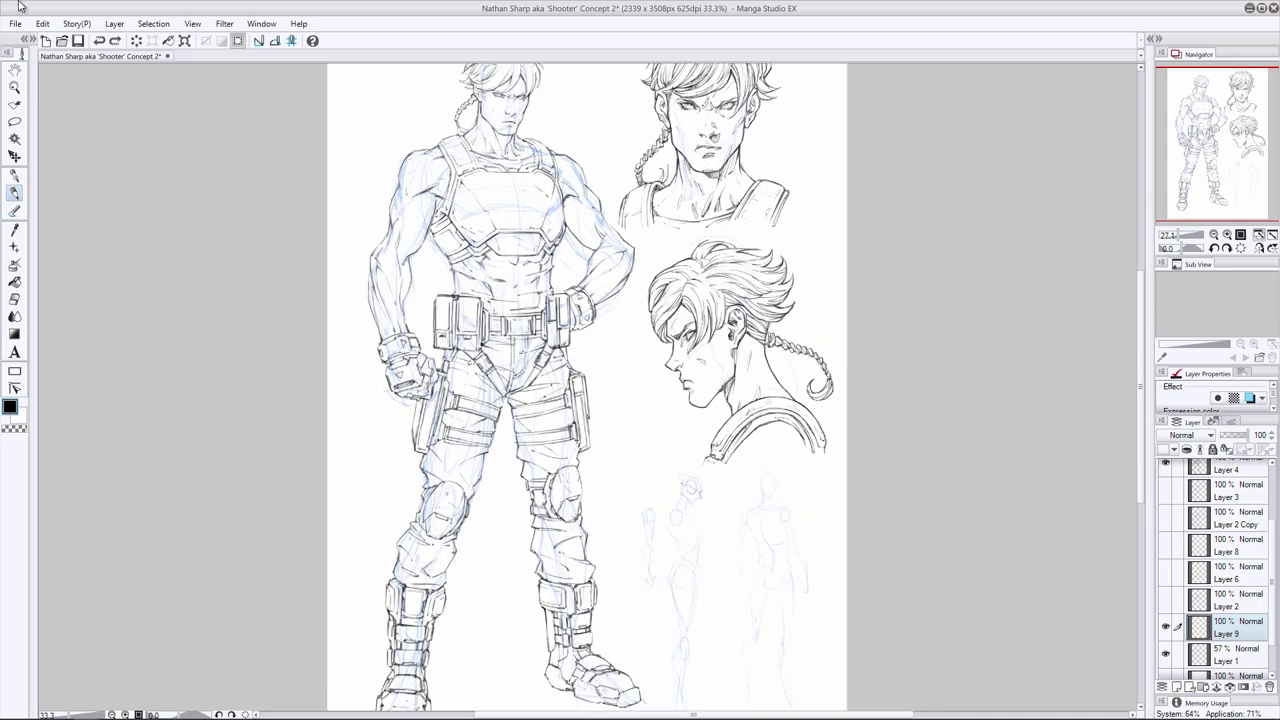
{"action": "left_click_drag", "start_coordinate": [1141, 388], "coordinate": [1141, 406]}
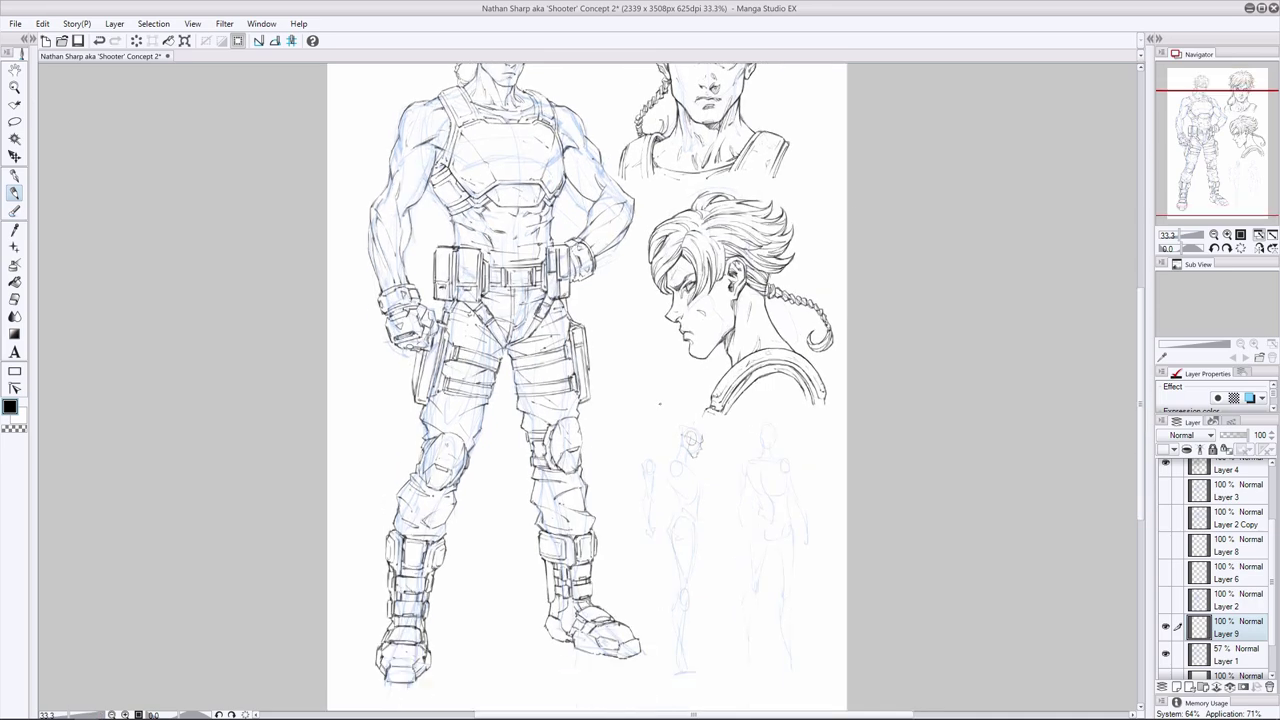
{"action": "scroll", "coordinate": [659, 404], "scroll_direction": "up", "scroll_amount": 2}
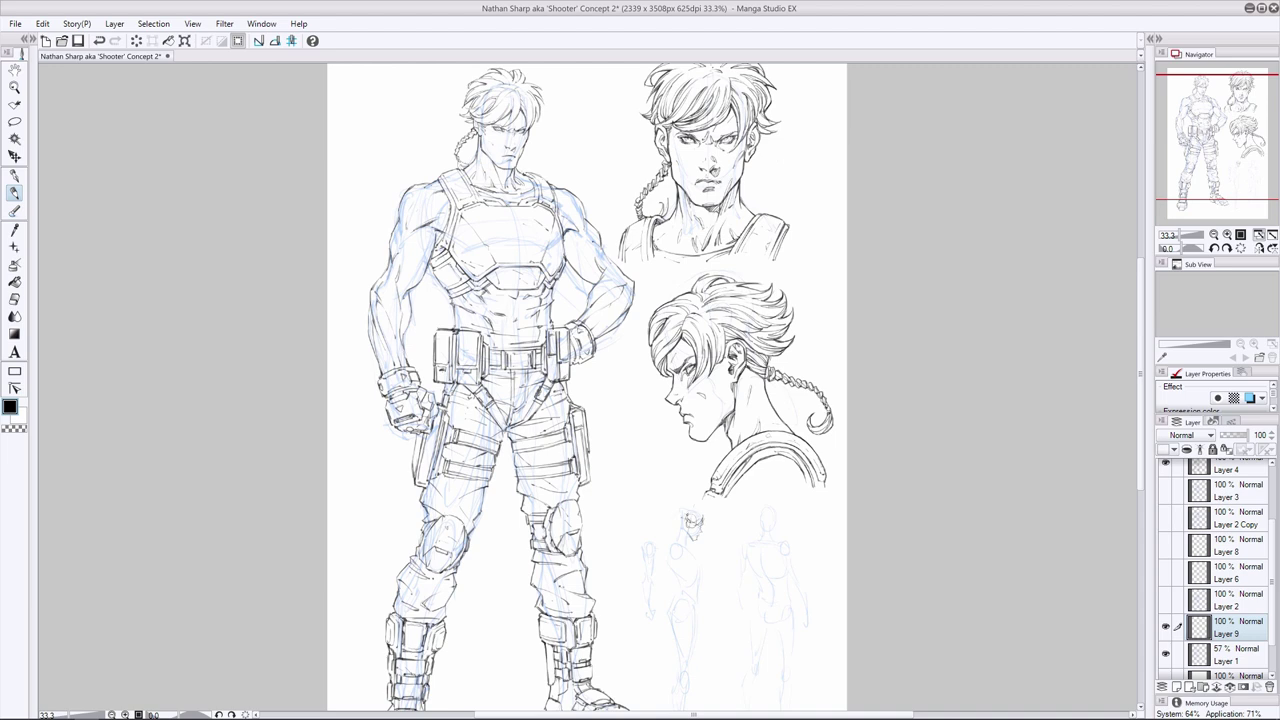
{"action": "key", "text": "ctrl+z"}
{"action": "left_click_drag", "start_coordinate": [732, 374], "coordinate": [725, 387]}
{"action": "key", "text": "e"}
{"action": "mouse_move", "coordinate": [677, 513]}
{"action": "left_mouse_down"}
{"action": "mouse_move", "coordinate": [687, 507]}
{"action": "mouse_move", "coordinate": [668, 536]}
{"action": "left_mouse_up"}
{"action": "key", "text": "p"}
{"action": "scroll", "coordinate": [668, 536], "scroll_direction": "down", "scroll_amount": 2}
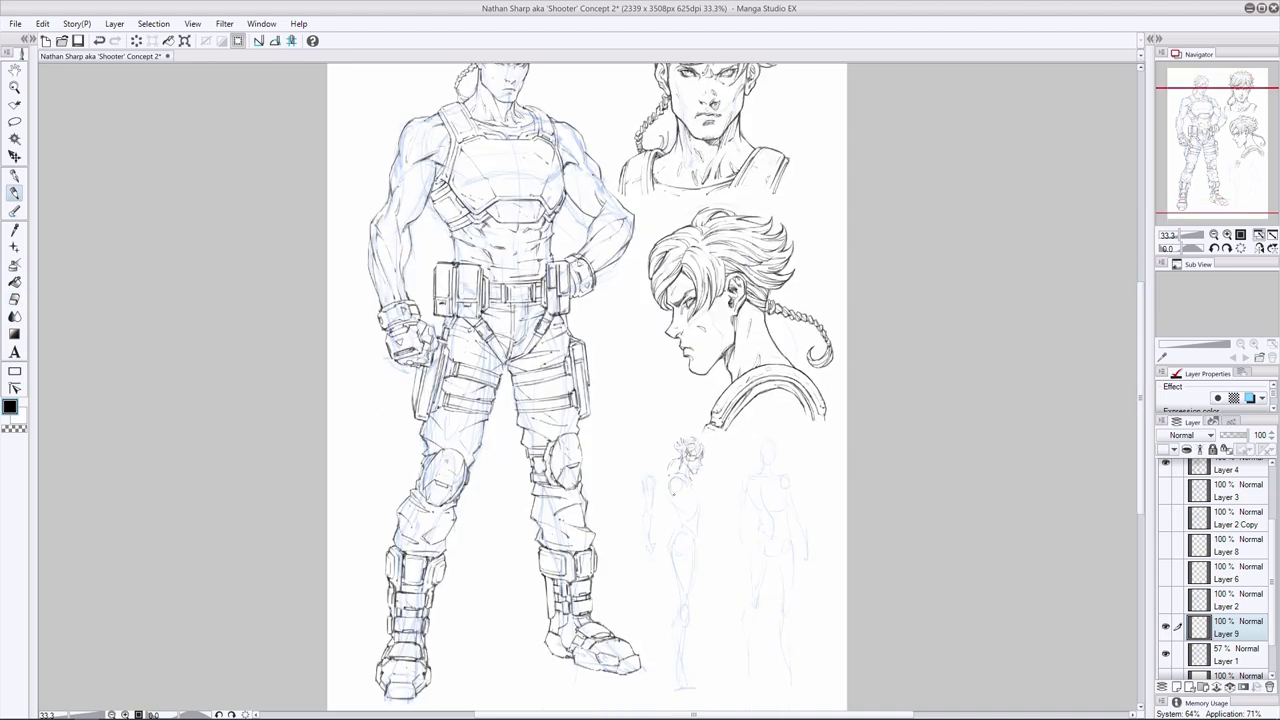
Ink the shoulder, chest and vest of the small side-view figure on Layer 9
{"action": "mouse_move", "coordinate": [701, 507]}
{"action": "left_mouse_down"}
{"action": "mouse_move", "coordinate": [687, 515]}
{"action": "mouse_move", "coordinate": [692, 487]}
{"action": "mouse_move", "coordinate": [689, 517]}
{"action": "mouse_move", "coordinate": [664, 510]}
{"action": "mouse_move", "coordinate": [661, 496]}
{"action": "mouse_move", "coordinate": [690, 472]}
{"action": "left_mouse_up"}
{"action": "key", "text": "e"}
{"action": "key", "text": "p"}
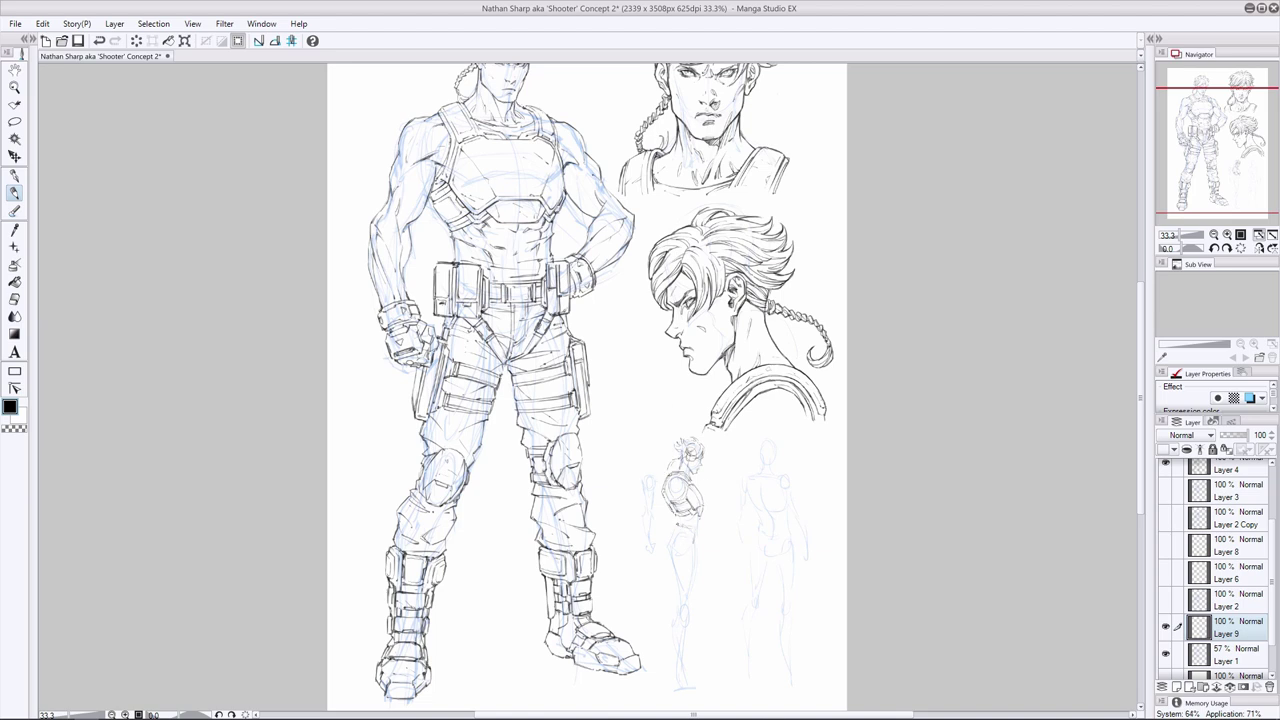
Ink the waist, belt pouches and upper thigh gear of the small side-view figure
{"action": "mouse_move", "coordinate": [677, 522]}
{"action": "left_mouse_down"}
{"action": "mouse_move", "coordinate": [691, 517]}
{"action": "mouse_move", "coordinate": [671, 537]}
{"action": "mouse_move", "coordinate": [691, 536]}
{"action": "mouse_move", "coordinate": [689, 498]}
{"action": "mouse_move", "coordinate": [682, 508]}
{"action": "left_mouse_up"}
{"action": "scroll", "coordinate": [690, 530], "scroll_direction": "down", "scroll_amount": 1}
{"action": "left_click_drag", "start_coordinate": [687, 498], "coordinate": [686, 532]}
{"action": "mouse_move", "coordinate": [679, 514]}
{"action": "left_mouse_down"}
{"action": "mouse_move", "coordinate": [679, 532]}
{"action": "mouse_move", "coordinate": [687, 518]}
{"action": "mouse_move", "coordinate": [674, 517]}
{"action": "mouse_move", "coordinate": [688, 529]}
{"action": "mouse_move", "coordinate": [696, 509]}
{"action": "left_mouse_up"}
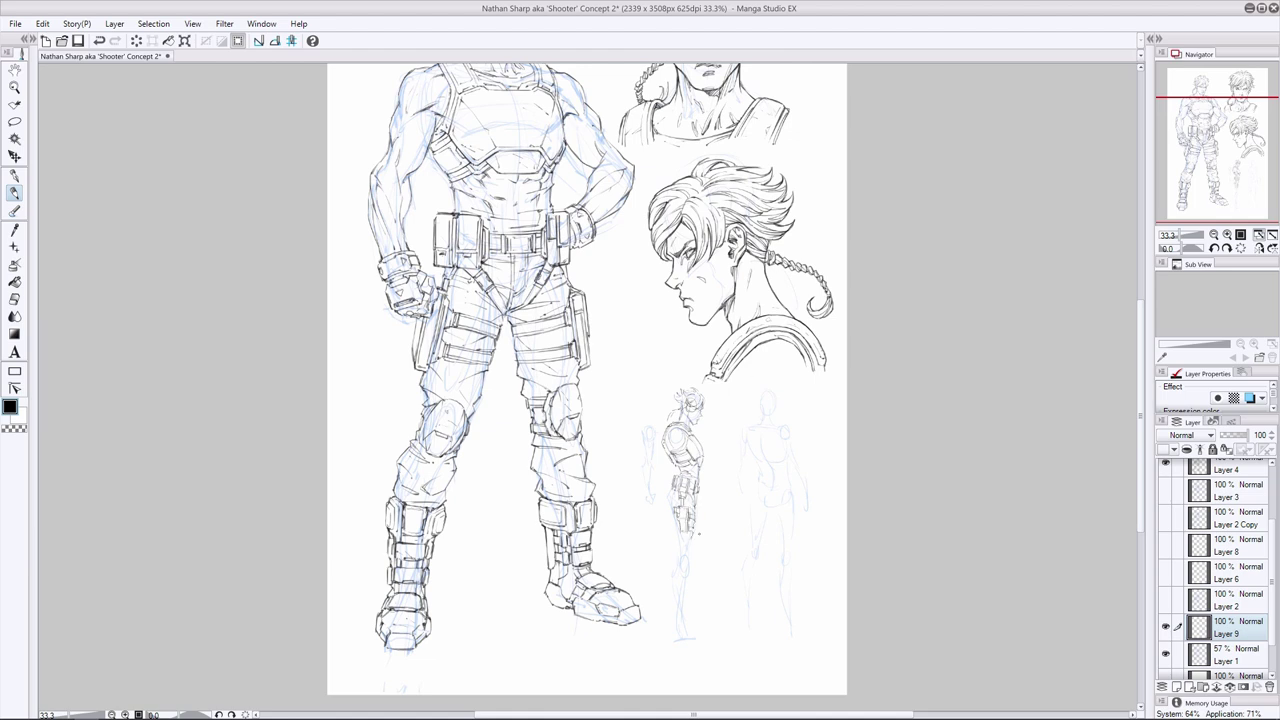
Ink the lower thigh, knee, shin and boot of the small side-view figure on Layer 9
{"action": "mouse_move", "coordinate": [685, 562]}
{"action": "left_mouse_down"}
{"action": "mouse_move", "coordinate": [689, 576]}
{"action": "mouse_move", "coordinate": [683, 547]}
{"action": "left_mouse_up"}
{"action": "scroll", "coordinate": [695, 576], "scroll_direction": "down", "scroll_amount": 1}
{"action": "mouse_move", "coordinate": [684, 573]}
{"action": "left_mouse_down"}
{"action": "mouse_move", "coordinate": [692, 605]}
{"action": "mouse_move", "coordinate": [673, 610]}
{"action": "mouse_move", "coordinate": [700, 611]}
{"action": "left_mouse_up"}
{"action": "left_click_drag", "start_coordinate": [695, 605], "coordinate": [700, 614]}
{"action": "left_click", "coordinate": [14, 299]}
{"action": "left_click", "coordinate": [14, 196]}
{"action": "left_click_drag", "start_coordinate": [685, 616], "coordinate": [702, 612]}
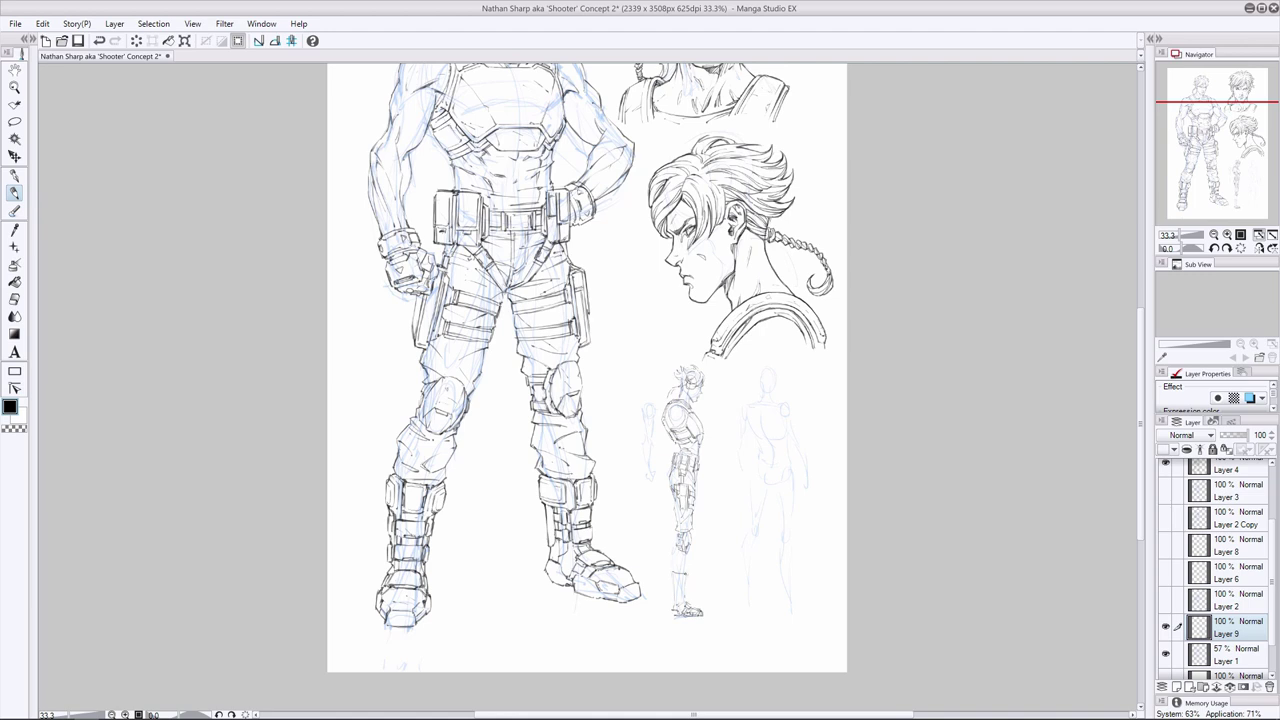
{"action": "mouse_move", "coordinate": [685, 583]}
{"action": "left_mouse_down"}
{"action": "mouse_move", "coordinate": [680, 599]}
{"action": "mouse_move", "coordinate": [671, 581]}
{"action": "mouse_move", "coordinate": [672, 597]}
{"action": "left_mouse_up"}
Ink the separate arm and hand beside the small side-view figure, and check the lines with the Layer 1 sketch hidden
{"action": "left_click_drag", "start_coordinate": [672, 413], "coordinate": [683, 414]}
{"action": "left_click_drag", "start_coordinate": [647, 404], "coordinate": [649, 472]}
{"action": "key", "text": "ctrl+z"}
{"action": "key", "text": "ctrl+z"}
{"action": "key", "text": "ctrl+z"}
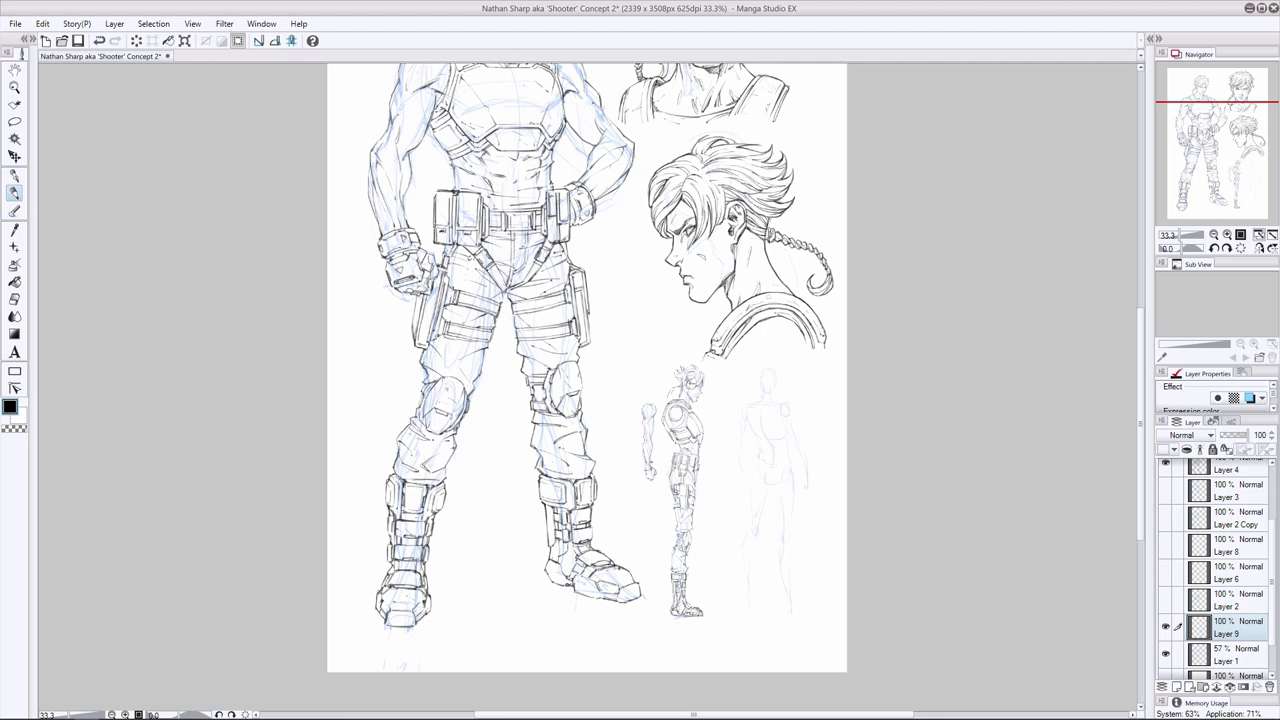
{"action": "left_click_drag", "start_coordinate": [644, 470], "coordinate": [654, 477]}
{"action": "left_click", "coordinate": [14, 299]}
{"action": "left_click", "coordinate": [14, 193]}
{"action": "left_click_drag", "start_coordinate": [1197, 199], "coordinate": [1197, 195]}
{"action": "left_click", "coordinate": [1166, 654]}
{"action": "left_click", "coordinate": [1166, 654]}
Ink the head and spiky hair of the small back-view figure over its mannequin sketch
{"action": "left_click", "coordinate": [14, 299]}
{"action": "key", "text": "p"}
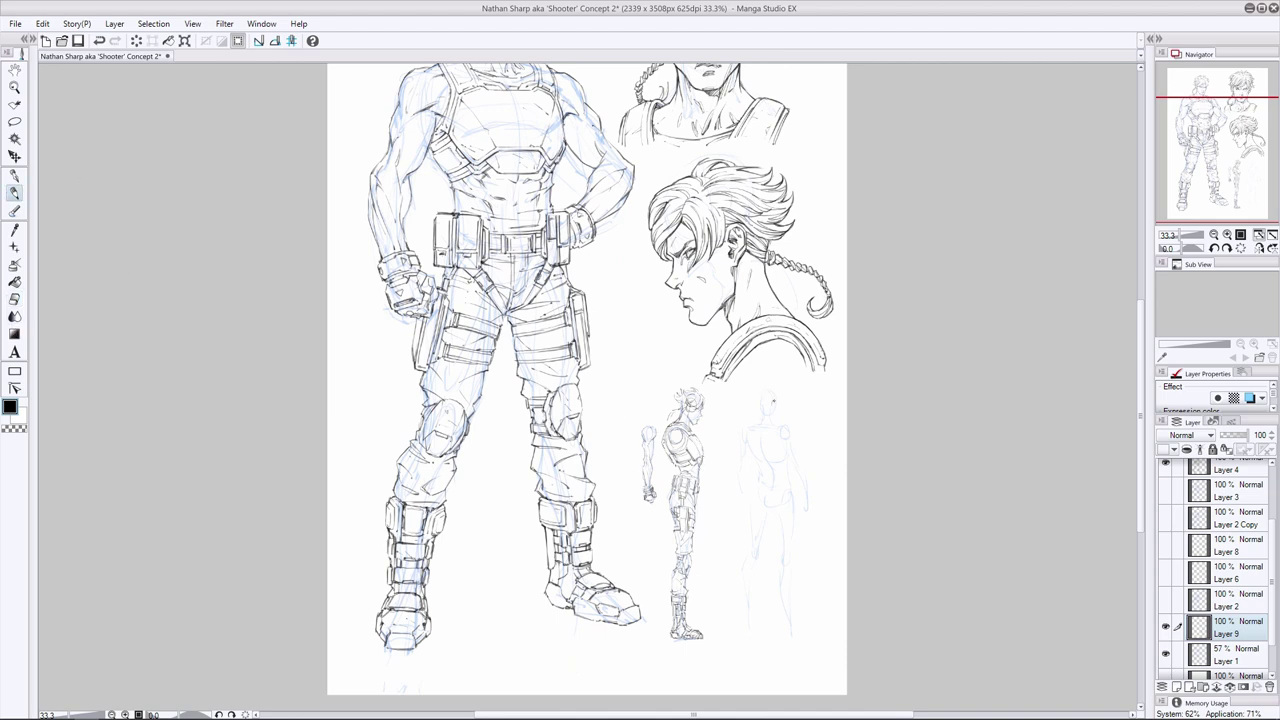
{"action": "left_click_drag", "start_coordinate": [771, 390], "coordinate": [776, 406]}
{"action": "left_click_drag", "start_coordinate": [777, 395], "coordinate": [783, 411]}
Ink the shoulders and right arm of the small back-view figure and adjust the placement of the inked part
{"action": "left_click_drag", "start_coordinate": [781, 429], "coordinate": [811, 504]}
{"action": "mouse_move", "coordinate": [757, 431]}
{"action": "left_mouse_down"}
{"action": "mouse_move", "coordinate": [761, 450]}
{"action": "mouse_move", "coordinate": [782, 420]}
{"action": "left_mouse_up"}
{"action": "left_click", "coordinate": [14, 121]}
{"action": "left_click", "coordinate": [14, 157]}
{"action": "key", "text": "ctrl+d"}
Ink the left arm of the small back-view figure and refine the outlines of both arms
{"action": "left_click_drag", "start_coordinate": [800, 470], "coordinate": [739, 455]}
{"action": "left_click", "coordinate": [14, 193]}
{"action": "mouse_move", "coordinate": [740, 449]}
{"action": "left_mouse_down"}
{"action": "mouse_move", "coordinate": [748, 502]}
{"action": "mouse_move", "coordinate": [734, 482]}
{"action": "left_mouse_up"}
{"action": "left_click", "coordinate": [14, 299]}
{"action": "left_click_drag", "start_coordinate": [742, 432], "coordinate": [743, 500]}
{"action": "left_click_drag", "start_coordinate": [790, 434], "coordinate": [810, 506]}
{"action": "left_click", "coordinate": [15, 193]}
{"action": "mouse_move", "coordinate": [740, 431]}
{"action": "left_mouse_down"}
{"action": "mouse_move", "coordinate": [759, 461]}
{"action": "mouse_move", "coordinate": [806, 486]}
{"action": "mouse_move", "coordinate": [813, 509]}
{"action": "left_mouse_up"}
{"action": "key", "text": "e"}
{"action": "mouse_move", "coordinate": [791, 420]}
{"action": "left_mouse_down"}
{"action": "mouse_move", "coordinate": [798, 428]}
{"action": "mouse_move", "coordinate": [733, 471]}
{"action": "mouse_move", "coordinate": [743, 493]}
{"action": "left_mouse_up"}
{"action": "key", "text": "p"}
{"action": "left_click_drag", "start_coordinate": [739, 475], "coordinate": [751, 489]}
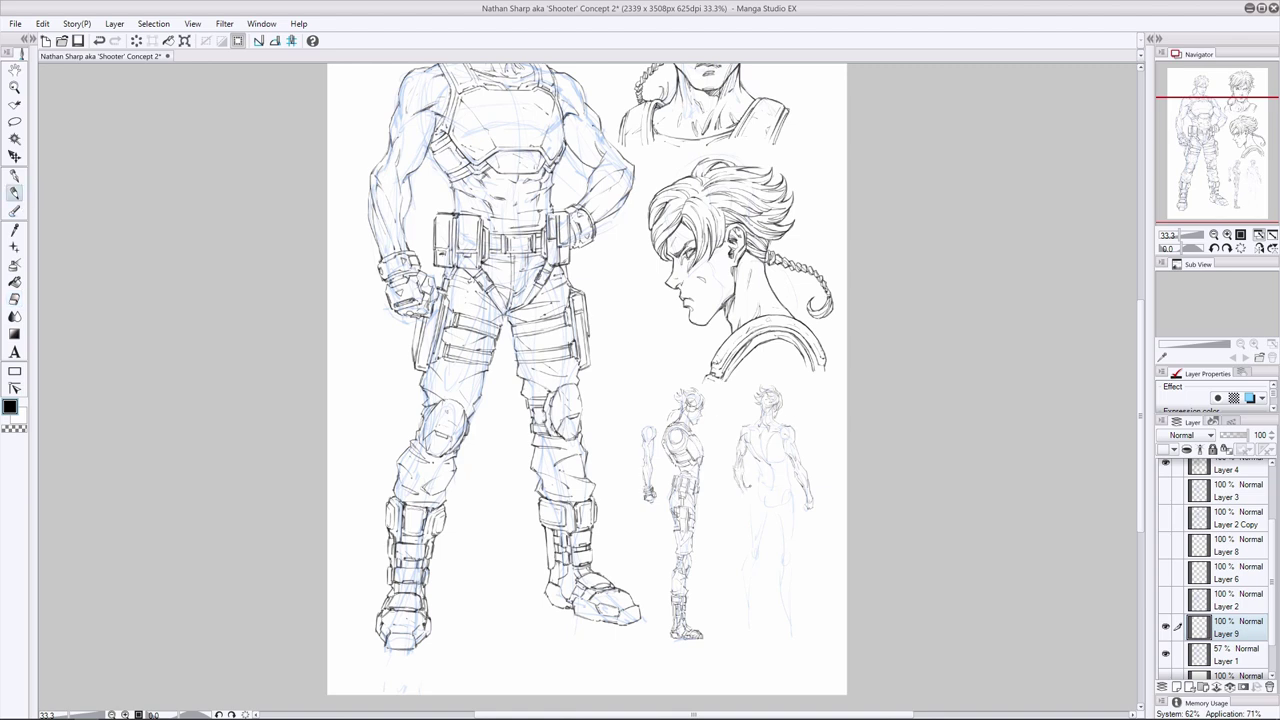
Erase and redraw the left elbow and forearm of the small back-view figure, undoing the last two strokes
{"action": "key", "text": "e"}
{"action": "left_click_drag", "start_coordinate": [735, 442], "coordinate": [752, 502]}
{"action": "key", "text": "p"}
{"action": "left_click_drag", "start_coordinate": [738, 453], "coordinate": [737, 463]}
{"action": "left_click_drag", "start_coordinate": [734, 466], "coordinate": [742, 493]}
{"action": "mouse_move", "coordinate": [740, 449]}
{"action": "left_mouse_down"}
{"action": "mouse_move", "coordinate": [730, 487]}
{"action": "mouse_move", "coordinate": [745, 499]}
{"action": "mouse_move", "coordinate": [729, 501]}
{"action": "left_mouse_up"}
{"action": "key", "text": "ctrl+z"}
{"action": "key", "text": "ctrl+z"}
Ink the back of the vest, its shoulder straps and the belt pouches on the small back-view figure
{"action": "left_click", "coordinate": [14, 299]}
{"action": "mouse_move", "coordinate": [767, 434]}
{"action": "left_mouse_down"}
{"action": "mouse_move", "coordinate": [787, 462]}
{"action": "mouse_move", "coordinate": [774, 428]}
{"action": "mouse_move", "coordinate": [783, 442]}
{"action": "left_mouse_up"}
{"action": "left_click", "coordinate": [14, 193]}
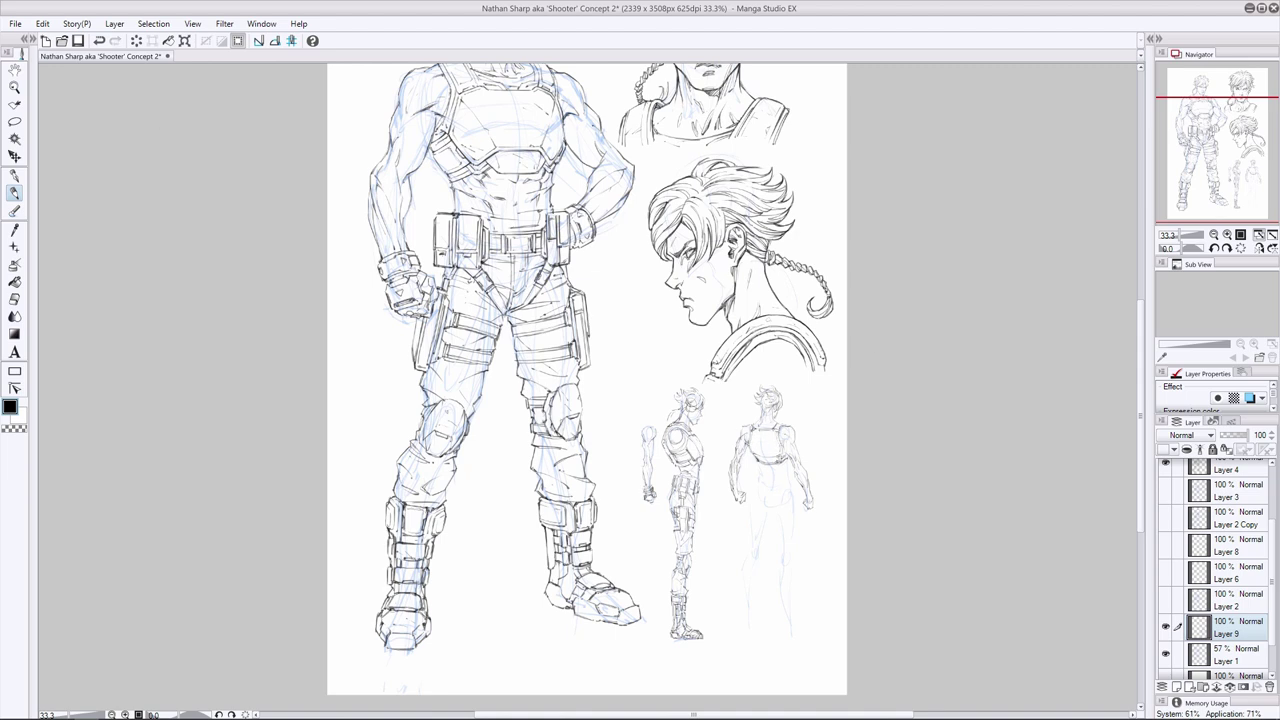
{"action": "left_click_drag", "start_coordinate": [775, 422], "coordinate": [782, 431]}
{"action": "left_click_drag", "start_coordinate": [754, 421], "coordinate": [776, 456]}
{"action": "left_click_drag", "start_coordinate": [762, 486], "coordinate": [786, 481]}
{"action": "mouse_move", "coordinate": [763, 488]}
{"action": "left_mouse_down"}
{"action": "mouse_move", "coordinate": [785, 490]}
{"action": "mouse_move", "coordinate": [754, 493]}
{"action": "left_mouse_up"}
{"action": "key", "text": "e"}
{"action": "key", "text": "p"}
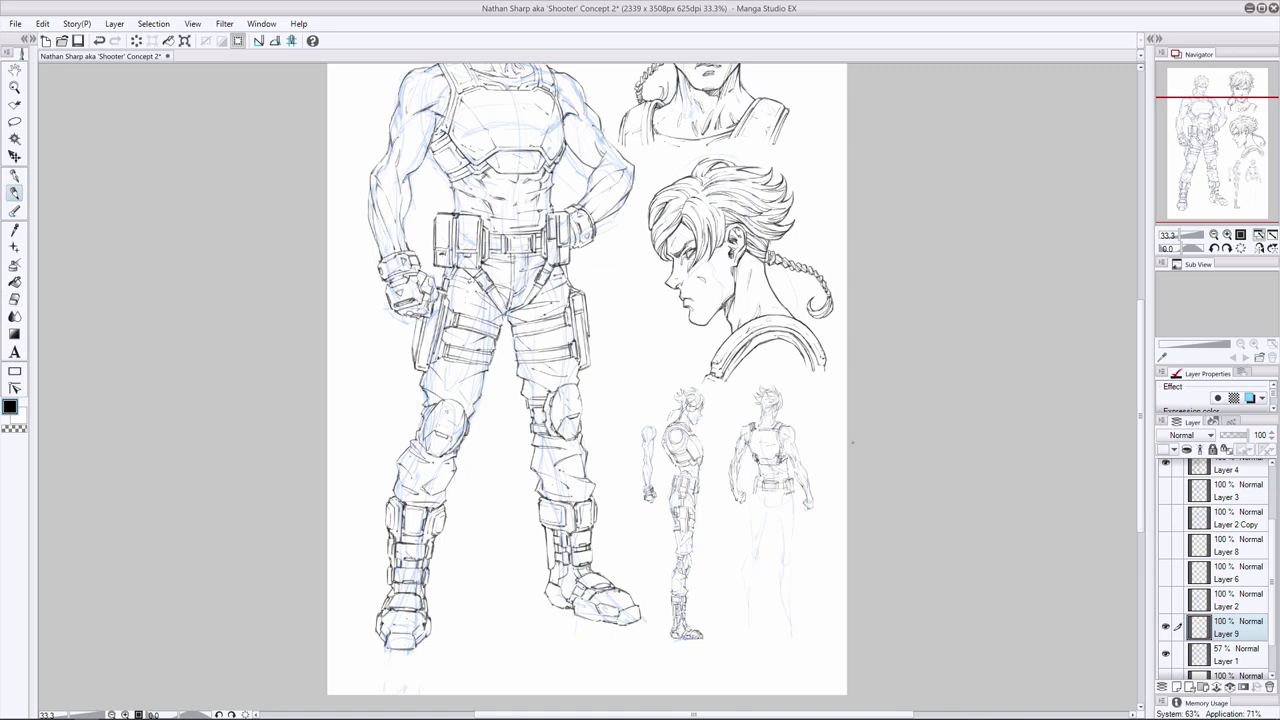
Undo the latest vest strokes on the small back-view figure and clean up the vest's lower edge
{"action": "key", "text": "ctrl+z"}
{"action": "left_click_drag", "start_coordinate": [774, 456], "coordinate": [785, 465]}
{"action": "key", "text": "ctrl+z"}
{"action": "left_click", "coordinate": [14, 299]}
{"action": "left_click", "coordinate": [14, 193]}
{"action": "key", "text": "ctrl+z"}
{"action": "key", "text": "ctrl+z"}
{"action": "key", "text": "e"}
{"action": "key", "text": "p"}
{"action": "key", "text": "e"}
{"action": "left_click_drag", "start_coordinate": [755, 455], "coordinate": [757, 461]}
{"action": "key", "text": "p"}
Ink the lower edge and centre detail of the vest's back on the small back-view figure
{"action": "left_click", "coordinate": [16, 301]}
{"action": "left_click_drag", "start_coordinate": [764, 460], "coordinate": [776, 457]}
{"action": "left_click", "coordinate": [17, 195]}
{"action": "left_click", "coordinate": [15, 299]}
{"action": "left_click_drag", "start_coordinate": [771, 455], "coordinate": [773, 439]}
{"action": "left_click", "coordinate": [15, 194]}
Clean up and ink the left side of the vest on the small back-view figure
{"action": "key", "text": "e"}
{"action": "left_click", "coordinate": [14, 194]}
{"action": "key", "text": "e"}
{"action": "key", "text": "p"}
{"action": "key", "text": "e"}
{"action": "key", "text": "p"}
{"action": "key", "text": "e"}
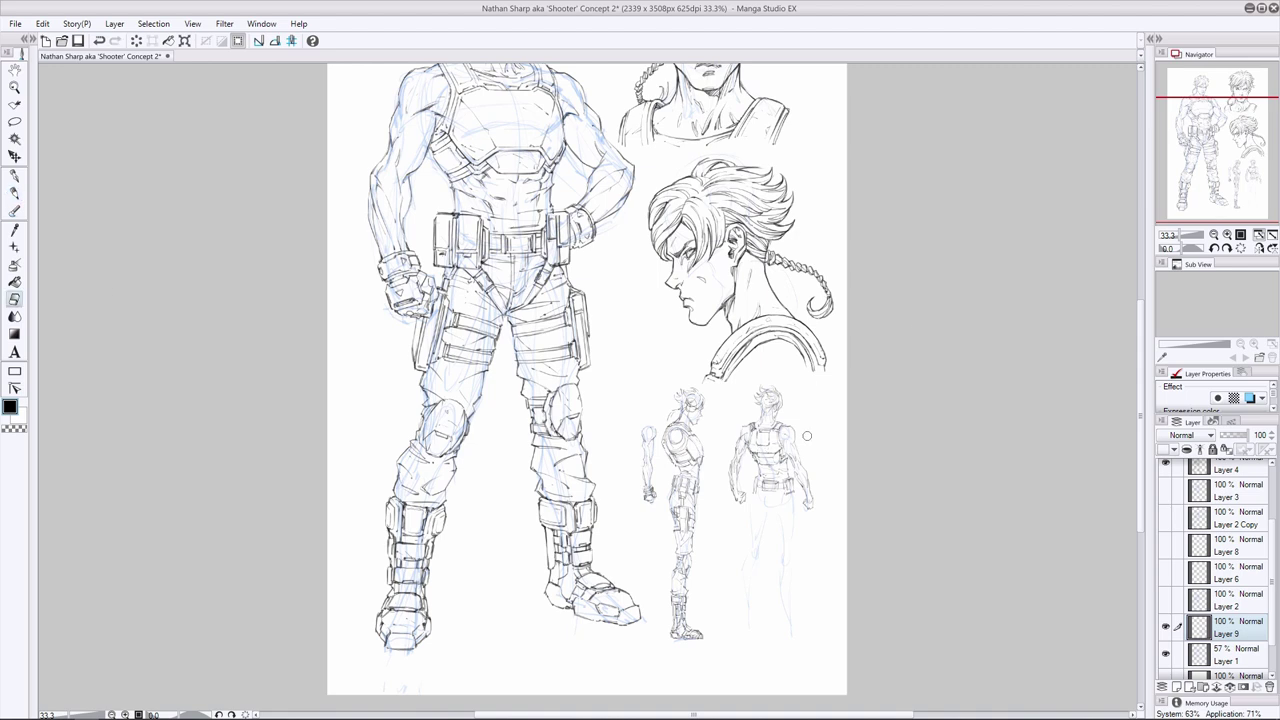
{"action": "key", "text": "p"}
{"action": "key", "text": "e"}
{"action": "key", "text": "p"}
{"action": "left_click_drag", "start_coordinate": [749, 441], "coordinate": [759, 447]}
With the Layer 1 sketch temporarily hidden, clean up the small back-view figure's neck and shoulder and add the braid
{"action": "left_click", "coordinate": [1166, 654]}
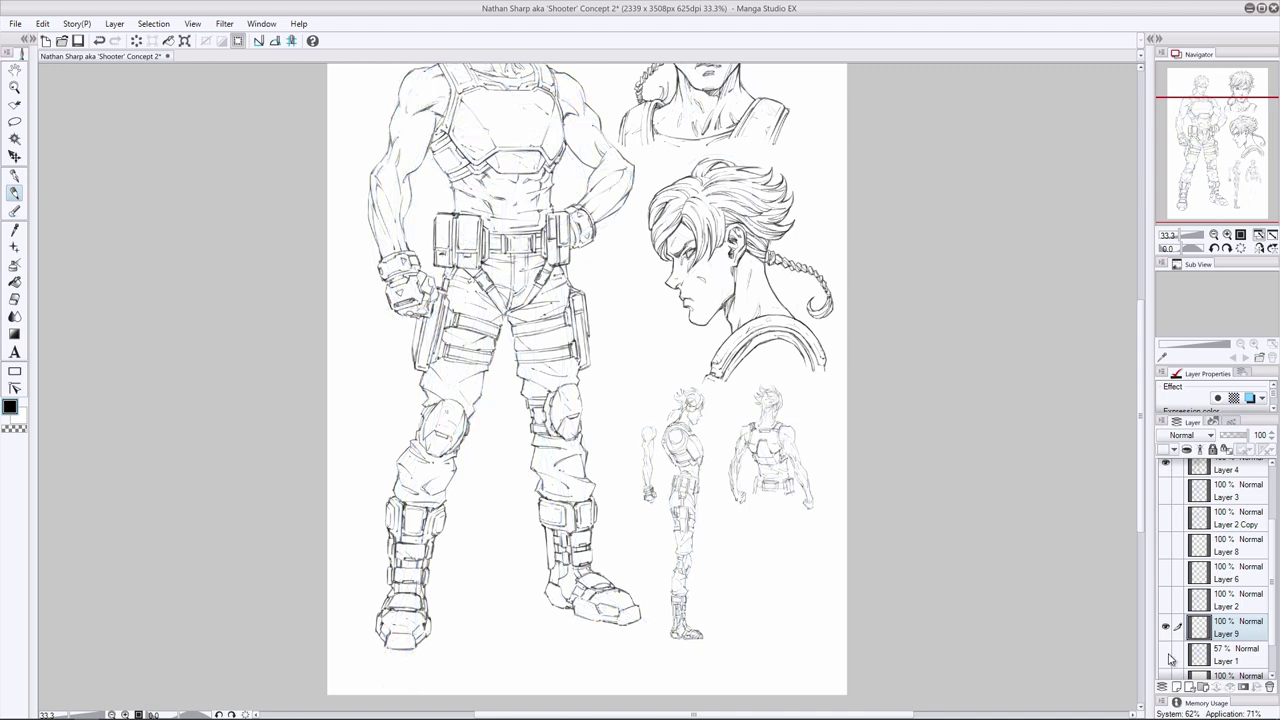
{"action": "key", "text": "e"}
{"action": "key", "text": "p"}
{"action": "key", "text": "e"}
{"action": "mouse_move", "coordinate": [755, 433]}
{"action": "left_mouse_down"}
{"action": "mouse_move", "coordinate": [774, 429]}
{"action": "mouse_move", "coordinate": [758, 414]}
{"action": "mouse_move", "coordinate": [762, 391]}
{"action": "left_mouse_up"}
{"action": "key", "text": "p"}
{"action": "key", "text": "e"}
{"action": "key", "text": "p"}
{"action": "left_click", "coordinate": [1165, 653]}
Ink the gloved hands and the hip area below the belt on the small back-view figure
{"action": "scroll", "coordinate": [1104, 462], "scroll_direction": "down", "scroll_amount": 1}
{"action": "key", "text": "ctrl+z"}
{"action": "key", "text": "ctrl+z"}
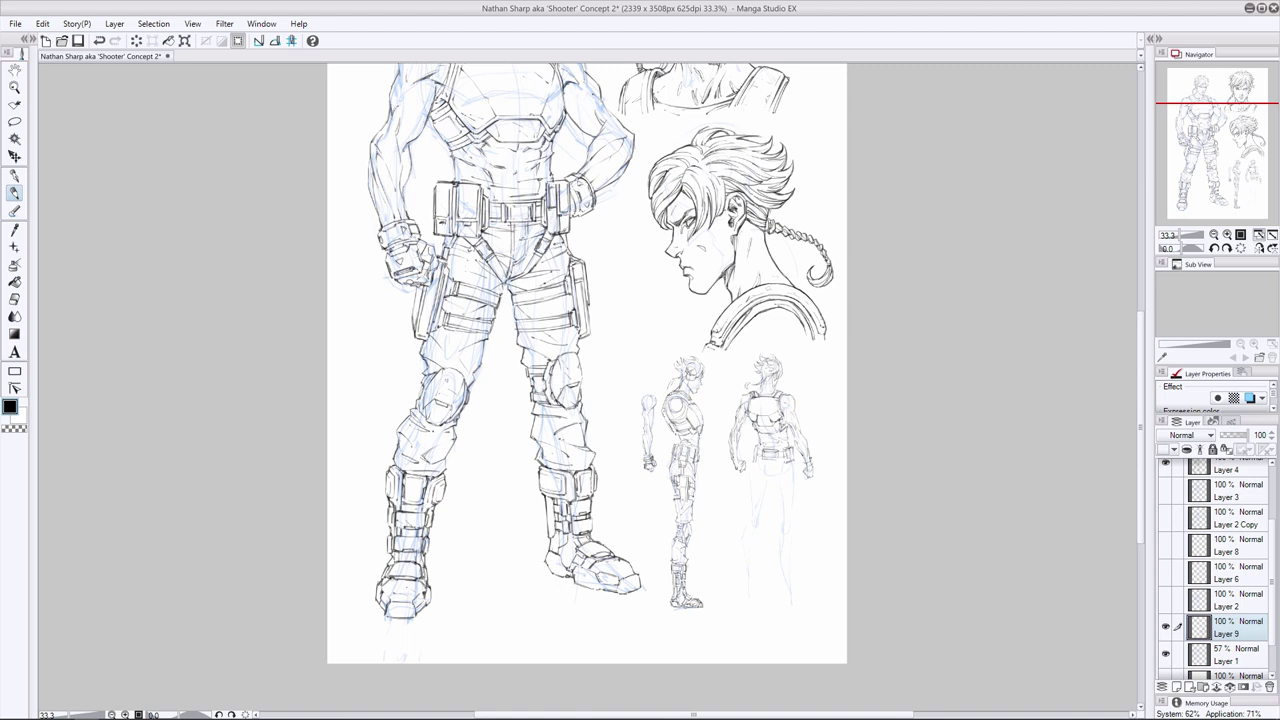
{"action": "left_click_drag", "start_coordinate": [808, 465], "coordinate": [814, 475]}
{"action": "mouse_move", "coordinate": [731, 456]}
{"action": "left_mouse_down"}
{"action": "mouse_move", "coordinate": [736, 472]}
{"action": "mouse_move", "coordinate": [770, 456]}
{"action": "mouse_move", "coordinate": [788, 477]}
{"action": "mouse_move", "coordinate": [764, 475]}
{"action": "left_mouse_up"}
{"action": "left_click", "coordinate": [14, 300]}
{"action": "left_click", "coordinate": [14, 194]}
Ink the seat, trouser legs and knees of the small back-view figure
{"action": "mouse_move", "coordinate": [784, 522]}
{"action": "left_mouse_down"}
{"action": "mouse_move", "coordinate": [792, 536]}
{"action": "mouse_move", "coordinate": [757, 529]}
{"action": "mouse_move", "coordinate": [783, 521]}
{"action": "left_mouse_up"}
{"action": "left_click_drag", "start_coordinate": [791, 462], "coordinate": [796, 520]}
{"action": "key", "text": "ctrl+z"}
{"action": "key", "text": "e"}
{"action": "key", "text": "p"}
{"action": "mouse_move", "coordinate": [774, 462]}
{"action": "left_mouse_down"}
{"action": "mouse_move", "coordinate": [786, 468]}
{"action": "mouse_move", "coordinate": [760, 517]}
{"action": "mouse_move", "coordinate": [751, 493]}
{"action": "mouse_move", "coordinate": [747, 506]}
{"action": "left_mouse_up"}
{"action": "mouse_move", "coordinate": [770, 481]}
{"action": "left_mouse_down"}
{"action": "mouse_move", "coordinate": [762, 507]}
{"action": "mouse_move", "coordinate": [769, 479]}
{"action": "left_mouse_up"}
{"action": "scroll", "coordinate": [780, 500], "scroll_direction": "down", "scroll_amount": 1}
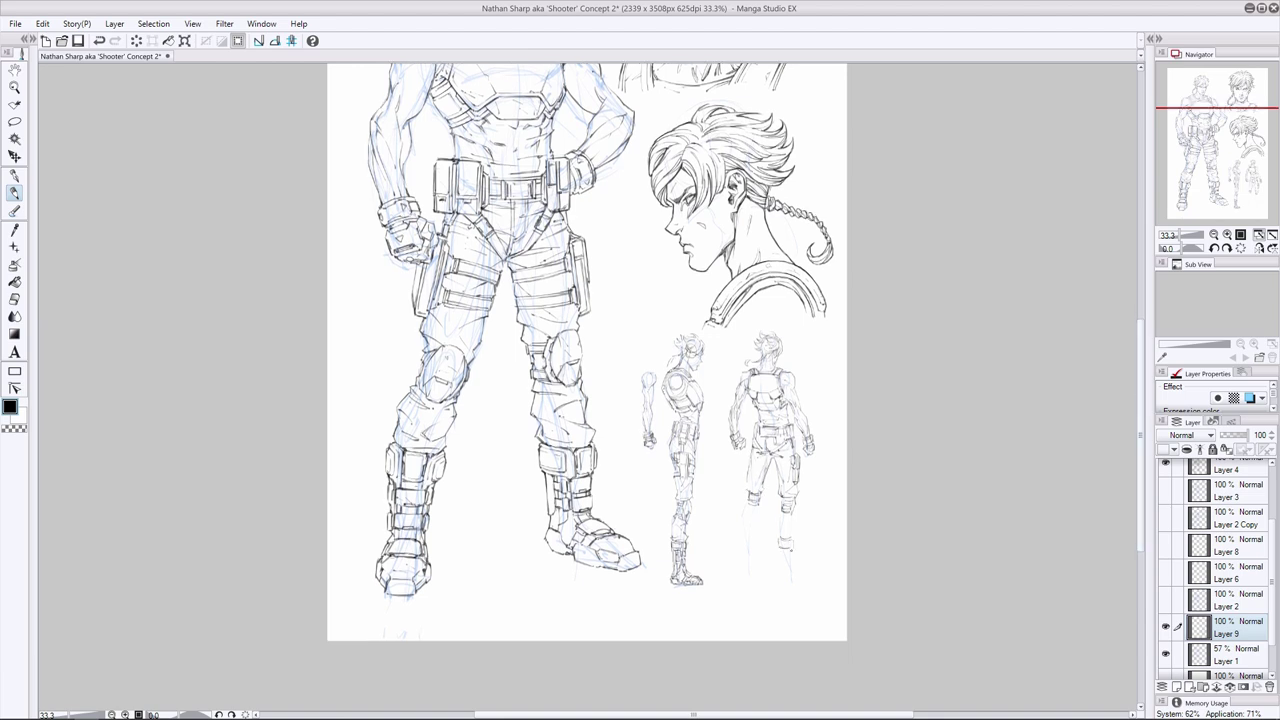
Ink the lower legs and boots of the small back-view figure
{"action": "key", "text": "ctrl+z"}
{"action": "key", "text": "ctrl+z"}
{"action": "mouse_move", "coordinate": [785, 552]}
{"action": "left_mouse_down"}
{"action": "mouse_move", "coordinate": [796, 572]}
{"action": "mouse_move", "coordinate": [752, 551]}
{"action": "left_mouse_up"}
{"action": "key", "text": "ctrl+z"}
{"action": "mouse_move", "coordinate": [751, 563]}
{"action": "left_mouse_down"}
{"action": "mouse_move", "coordinate": [744, 575]}
{"action": "mouse_move", "coordinate": [793, 541]}
{"action": "left_mouse_up"}
{"action": "mouse_move", "coordinate": [779, 543]}
{"action": "left_mouse_down"}
{"action": "mouse_move", "coordinate": [792, 550]}
{"action": "mouse_move", "coordinate": [779, 573]}
{"action": "left_mouse_up"}
{"action": "mouse_move", "coordinate": [741, 531]}
{"action": "left_mouse_down"}
{"action": "mouse_move", "coordinate": [750, 578]}
{"action": "mouse_move", "coordinate": [741, 563]}
{"action": "mouse_move", "coordinate": [791, 521]}
{"action": "mouse_move", "coordinate": [781, 537]}
{"action": "mouse_move", "coordinate": [750, 515]}
{"action": "left_mouse_up"}
{"action": "mouse_move", "coordinate": [757, 515]}
{"action": "left_mouse_down"}
{"action": "mouse_move", "coordinate": [750, 535]}
{"action": "mouse_move", "coordinate": [740, 529]}
{"action": "left_mouse_up"}
Hide the Layer 1 sketch and ink the thigh straps and gear of the small back-view figure
{"action": "left_click_drag", "start_coordinate": [747, 471], "coordinate": [751, 487]}
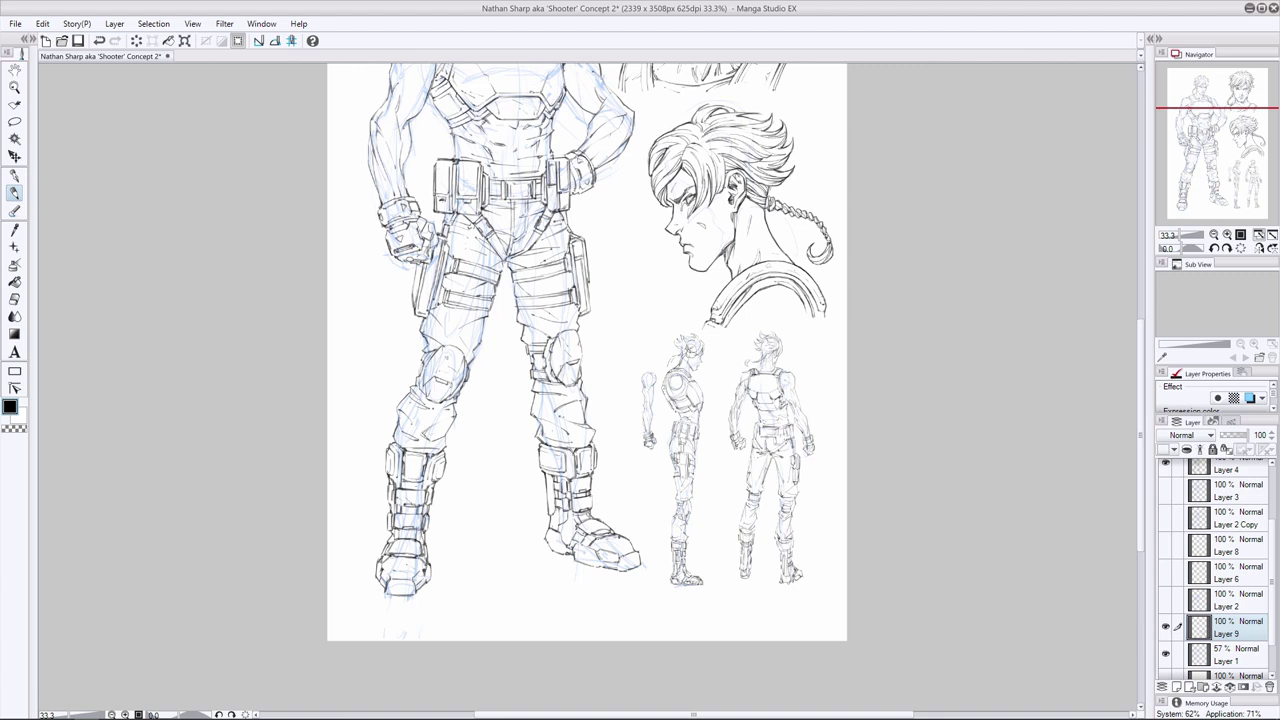
{"action": "left_click", "coordinate": [1165, 654]}
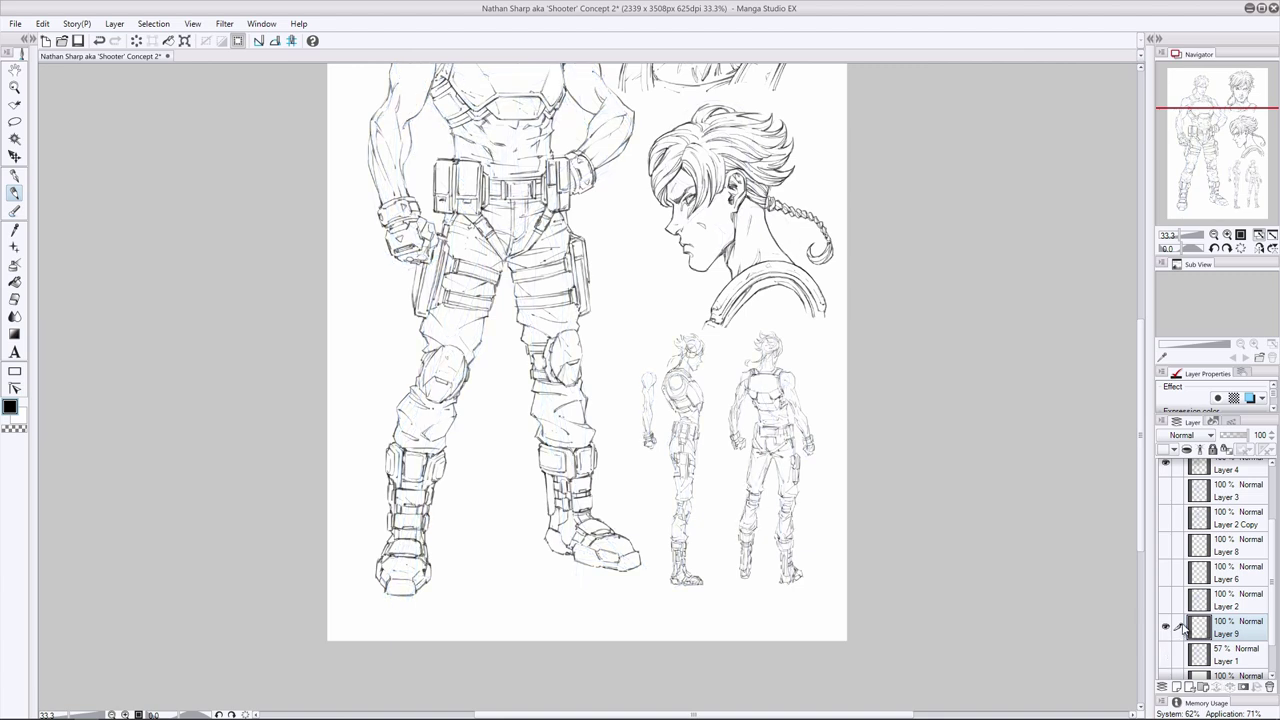
{"action": "left_click_drag", "start_coordinate": [777, 464], "coordinate": [791, 468]}
{"action": "left_click_drag", "start_coordinate": [777, 474], "coordinate": [793, 481]}
{"action": "left_click_drag", "start_coordinate": [751, 462], "coordinate": [765, 477]}
{"action": "mouse_move", "coordinate": [748, 453]}
{"action": "left_mouse_down"}
{"action": "mouse_move", "coordinate": [747, 479]}
{"action": "mouse_move", "coordinate": [798, 471]}
{"action": "mouse_move", "coordinate": [797, 483]}
{"action": "left_mouse_up"}
Lasso the small back-view figure, free-transform it slightly and deselect it
{"action": "left_click", "coordinate": [14, 121]}
{"action": "left_click_drag", "start_coordinate": [732, 425], "coordinate": [727, 402]}
{"action": "key", "text": "ctrl+t"}
{"action": "left_click_drag", "start_coordinate": [785, 622], "coordinate": [789, 626]}
{"action": "key", "text": "Return"}
{"action": "key", "text": "ctrl+d"}
Shift the small inked figures slightly down and to the left on the page and fit the whole page in view
{"action": "mouse_move", "coordinate": [630, 470]}
{"action": "left_mouse_down"}
{"action": "mouse_move", "coordinate": [660, 589]}
{"action": "mouse_move", "coordinate": [632, 474]}
{"action": "left_mouse_up"}
{"action": "left_click", "coordinate": [14, 156]}
{"action": "left_click_drag", "start_coordinate": [720, 480], "coordinate": [711, 486]}
{"action": "key", "text": "ctrl+d"}
{"action": "left_click", "coordinate": [1259, 235]}
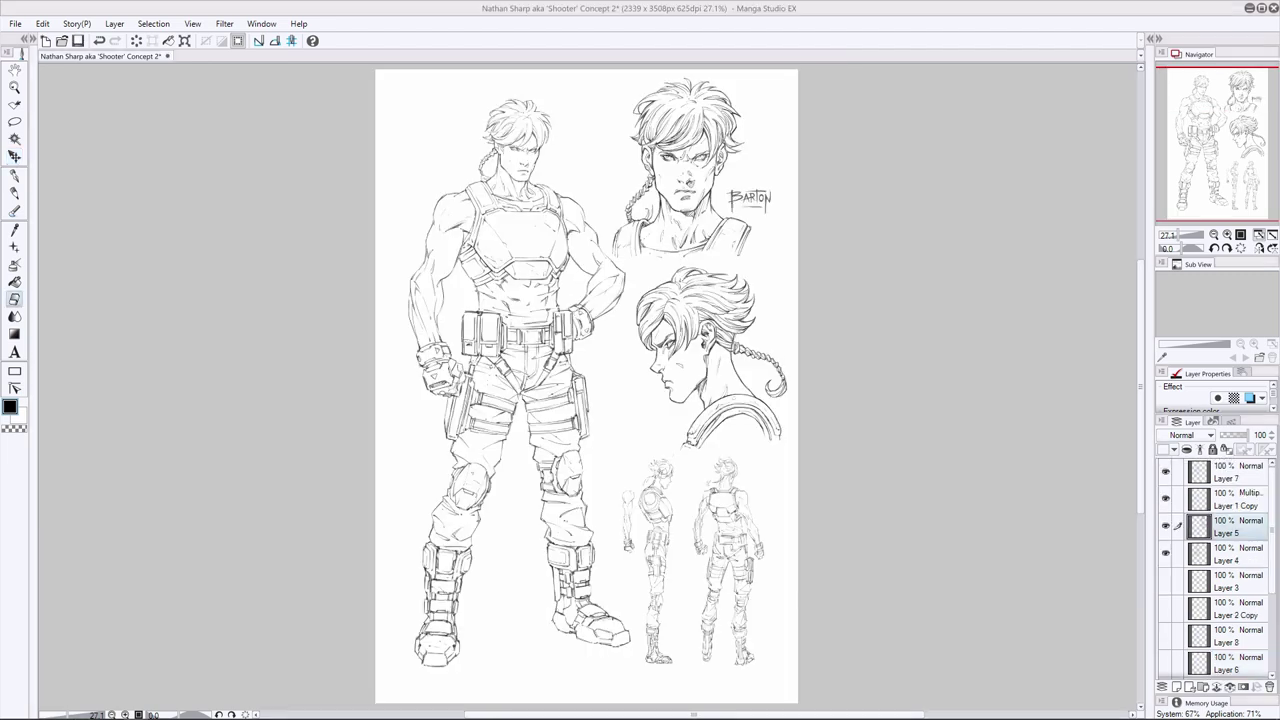
Hide Layer 1 Copy and make Layer 5 the active drawing layer
{"action": "left_click", "coordinate": [1165, 497]}
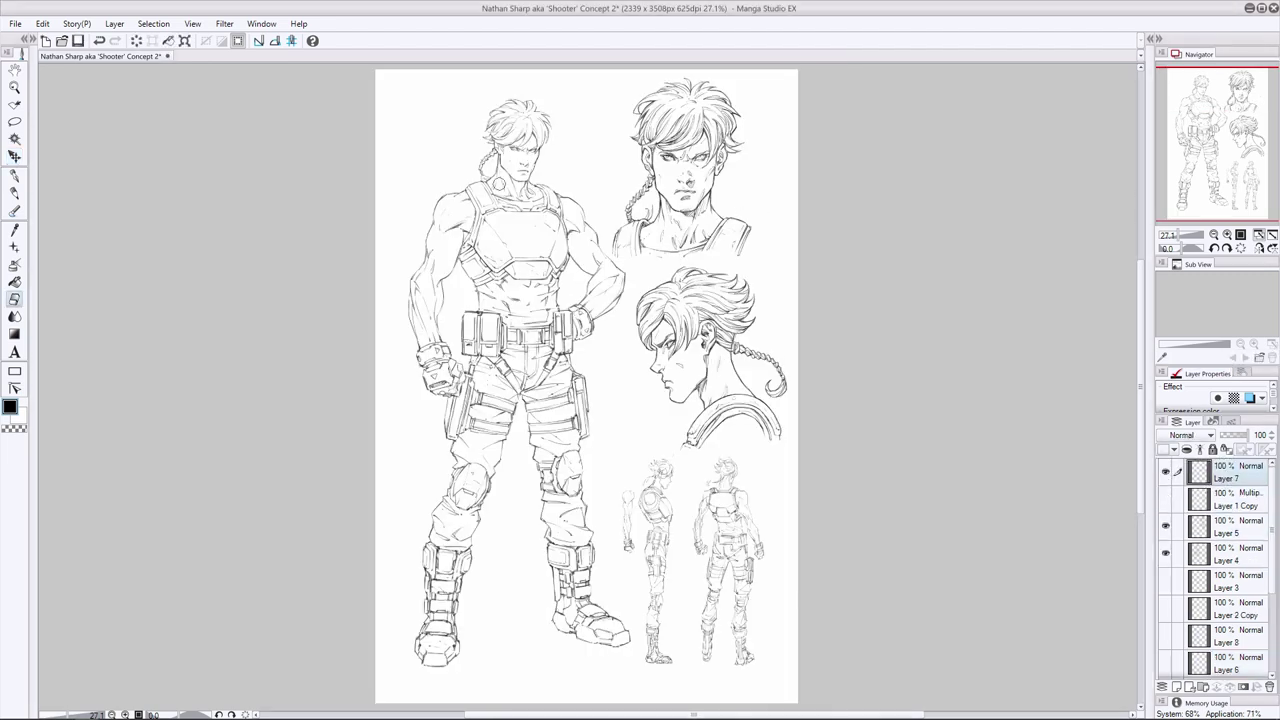
{"action": "left_click", "coordinate": [1166, 525]}
{"action": "key", "text": "p"}
{"action": "left_click", "coordinate": [1166, 526]}
{"action": "key", "text": "e"}
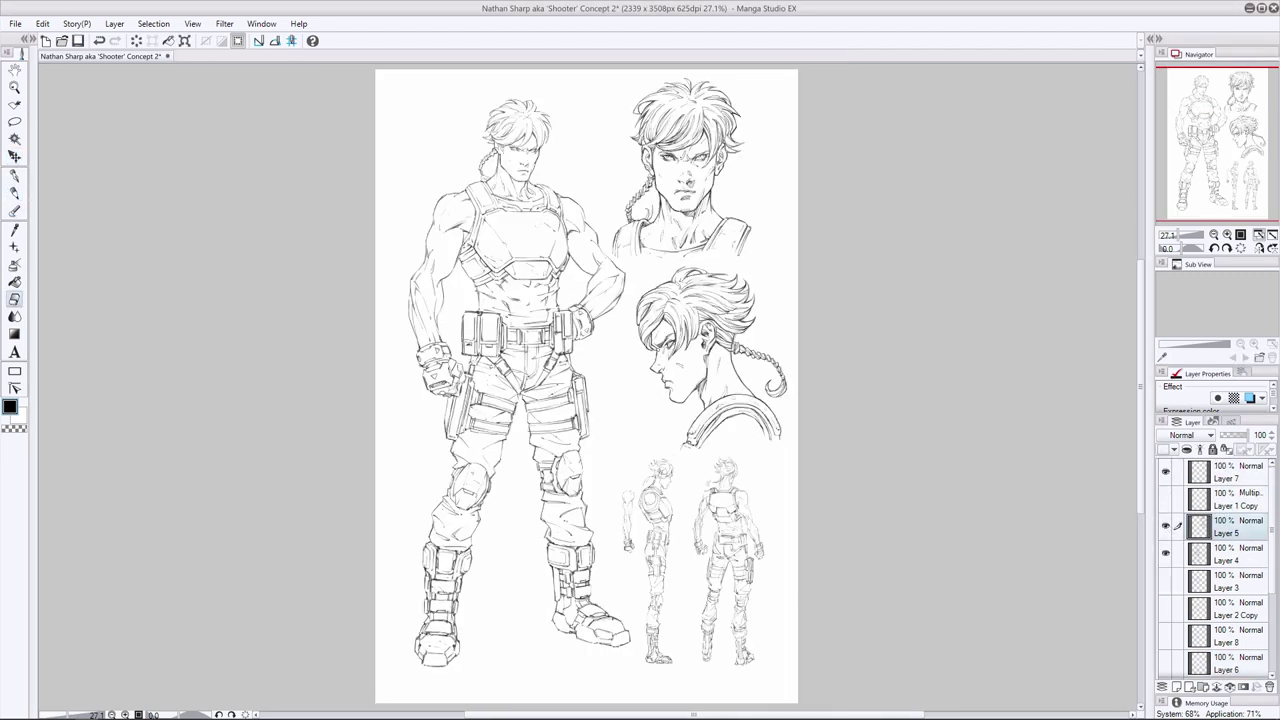
{"action": "key", "text": "p"}
{"action": "key", "text": "e"}
{"action": "left_click_drag", "start_coordinate": [1262, 256], "coordinate": [1262, 254]}
{"action": "left_click", "coordinate": [1260, 247]}
{"action": "key", "text": "p"}
{"action": "key", "text": "h"}
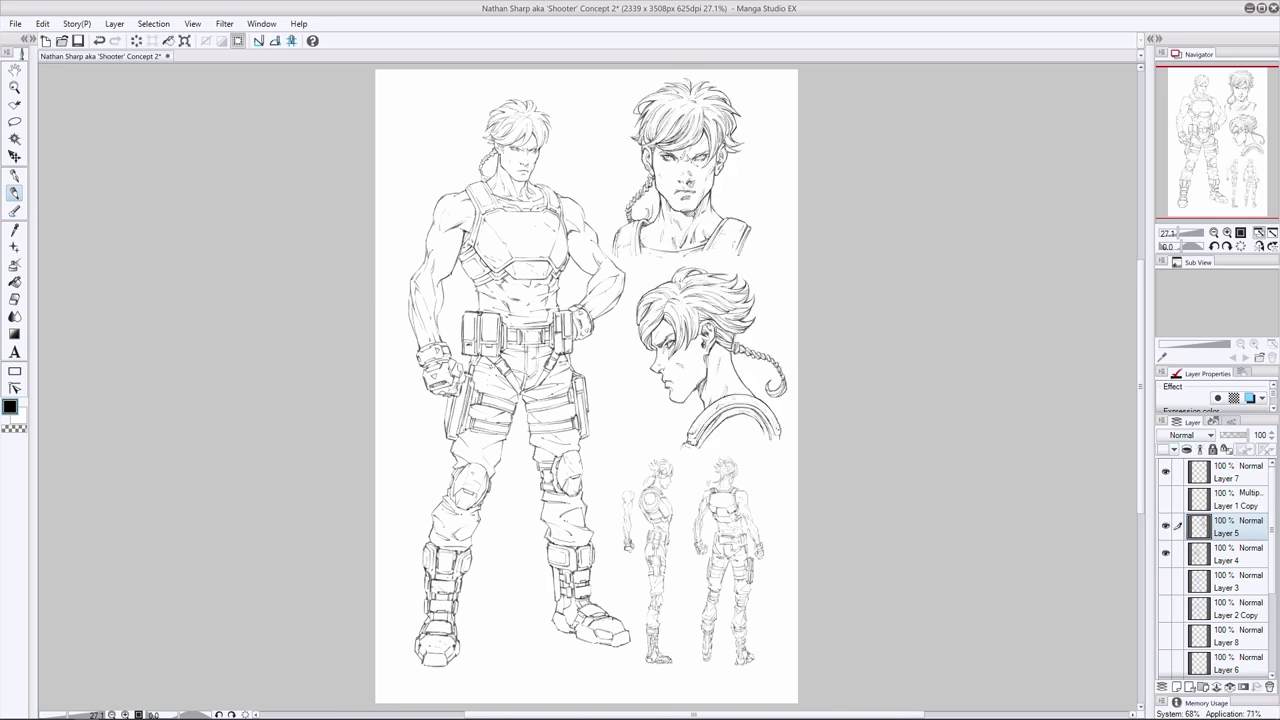
Ink muscle contour lines on the main figure's upper arm and forearm on Layer 5
{"action": "mouse_move", "coordinate": [427, 234]}
{"action": "left_mouse_down"}
{"action": "mouse_move", "coordinate": [425, 252]}
{"action": "mouse_move", "coordinate": [457, 233]}
{"action": "left_mouse_up"}
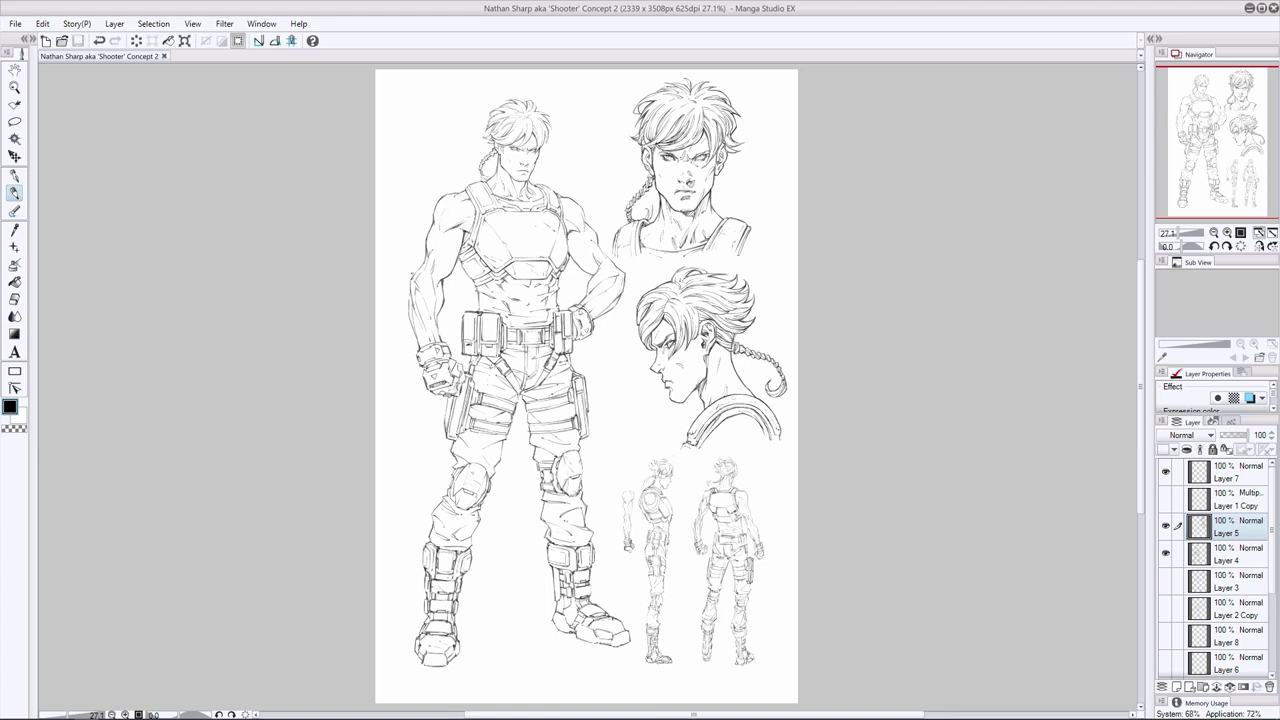
{"action": "left_click_drag", "start_coordinate": [411, 319], "coordinate": [418, 345]}
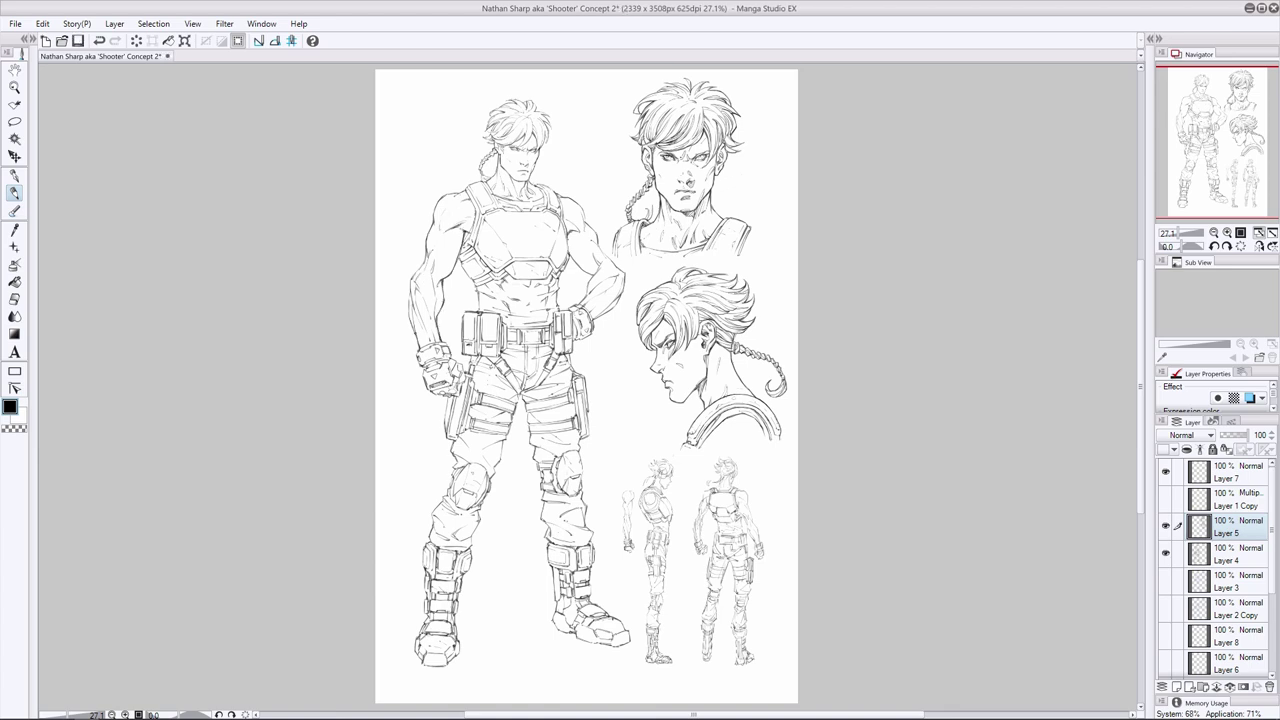
{"action": "left_click_drag", "start_coordinate": [435, 269], "coordinate": [429, 277]}
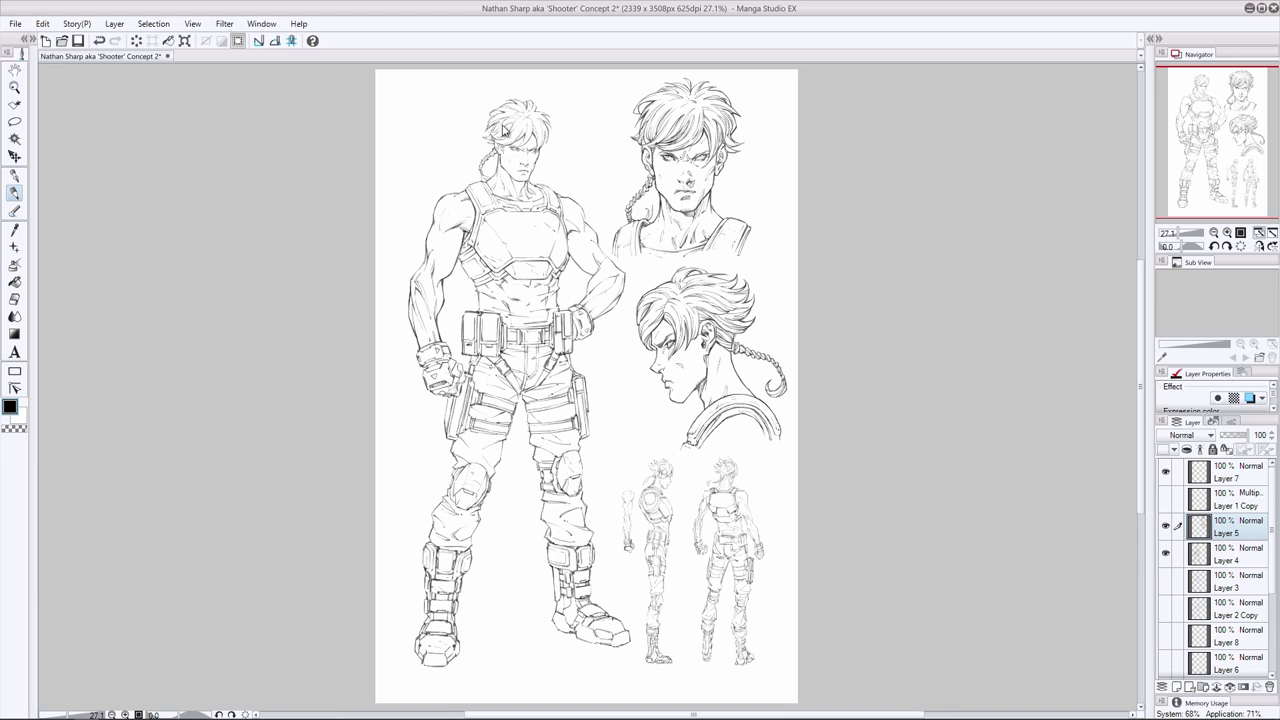
Ink the lower edge of the main figure's chest plate and its shoulder strap on Layer 5
{"action": "key", "text": "ctrl+z"}
{"action": "key", "text": "ctrl+y"}
{"action": "key", "text": "ctrl+z"}
{"action": "key", "text": "ctrl+y"}
{"action": "left_click_drag", "start_coordinate": [475, 269], "coordinate": [544, 279]}
{"action": "key", "text": "ctrl+y"}
{"action": "key", "text": "ctrl+y"}
{"action": "left_click_drag", "start_coordinate": [480, 215], "coordinate": [482, 231]}
Erase stray lines on Layer 4 and ink the main figure's elbow and forearm contours on Layer 5
{"action": "left_click", "coordinate": [14, 299]}
{"action": "left_click", "coordinate": [1232, 556]}
{"action": "left_click", "coordinate": [1232, 528]}
{"action": "left_click", "coordinate": [15, 194]}
{"action": "left_click_drag", "start_coordinate": [449, 273], "coordinate": [437, 281]}
{"action": "left_click_drag", "start_coordinate": [596, 392], "coordinate": [607, 405]}
{"action": "key", "text": "ctrl+z"}
{"action": "key", "text": "ctrl+z"}
{"action": "key", "text": "ctrl+y"}
{"action": "key", "text": "ctrl+z"}
{"action": "key", "text": "ctrl+y"}
{"action": "key", "text": "ctrl+z"}
{"action": "key", "text": "ctrl+y"}
Ink the vest's neckline between the shoulder straps and the shoulder contour of the arm resting on the hip
{"action": "mouse_move", "coordinate": [487, 183]}
{"action": "left_mouse_down"}
{"action": "mouse_move", "coordinate": [497, 199]}
{"action": "mouse_move", "coordinate": [547, 205]}
{"action": "left_mouse_up"}
{"action": "key", "text": "ctrl+z"}
{"action": "key", "text": "ctrl+y"}
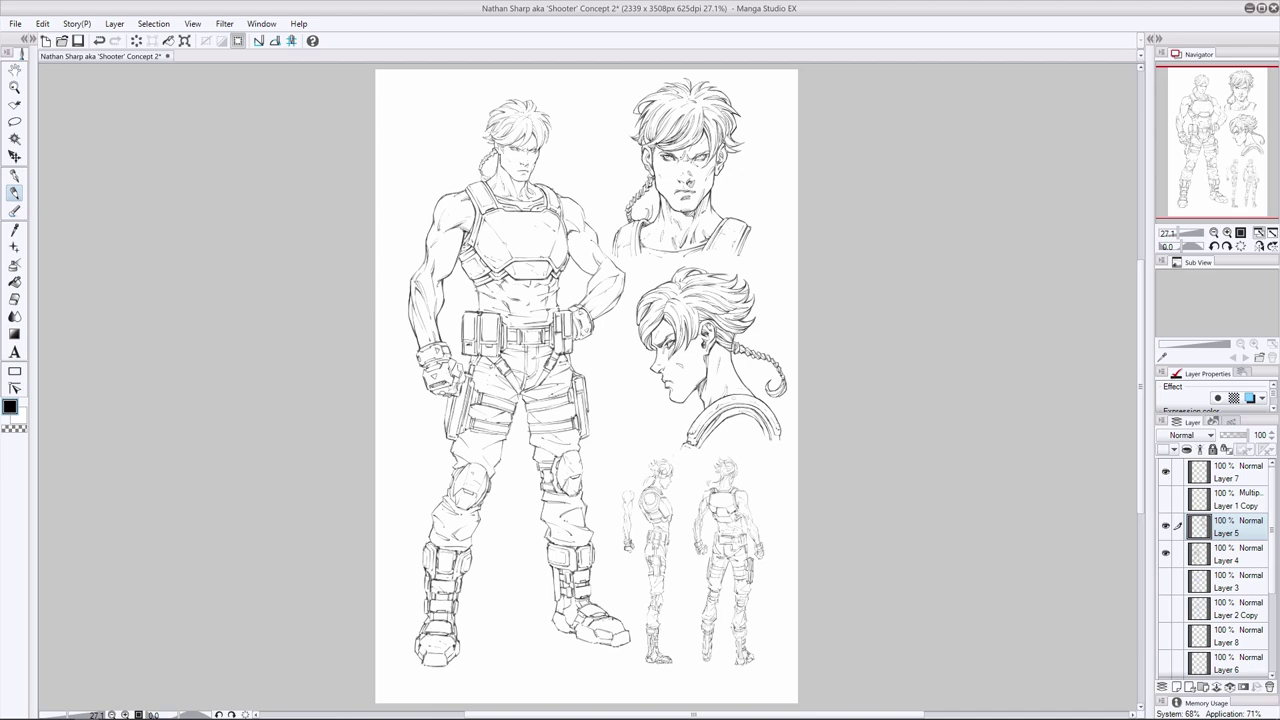
{"action": "left_click_drag", "start_coordinate": [580, 206], "coordinate": [569, 249]}
Switch to Layer 4 and clean up the rough lines around the main figure's shoulder
{"action": "left_click", "coordinate": [1228, 555]}
{"action": "left_click", "coordinate": [14, 299]}
{"action": "left_click", "coordinate": [13, 195]}
{"action": "key", "text": "ctrl+z"}
{"action": "key", "text": "ctrl+y"}
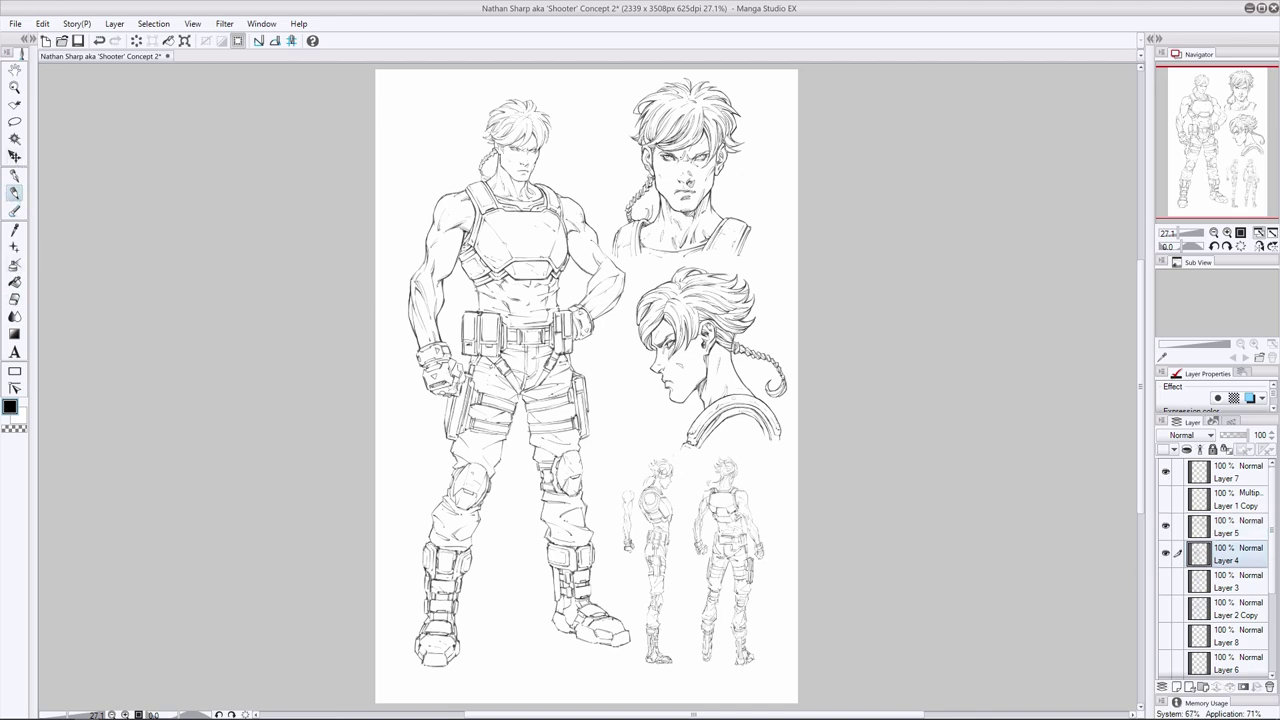
{"action": "key", "text": "ctrl+z"}
{"action": "key", "text": "ctrl+y"}
{"action": "key", "text": "ctrl+z"}
{"action": "key", "text": "ctrl+y"}
Rework the bent arm's elbow and forearm lines on Layer 5, erasing and re-inking them
{"action": "left_click", "coordinate": [1248, 526]}
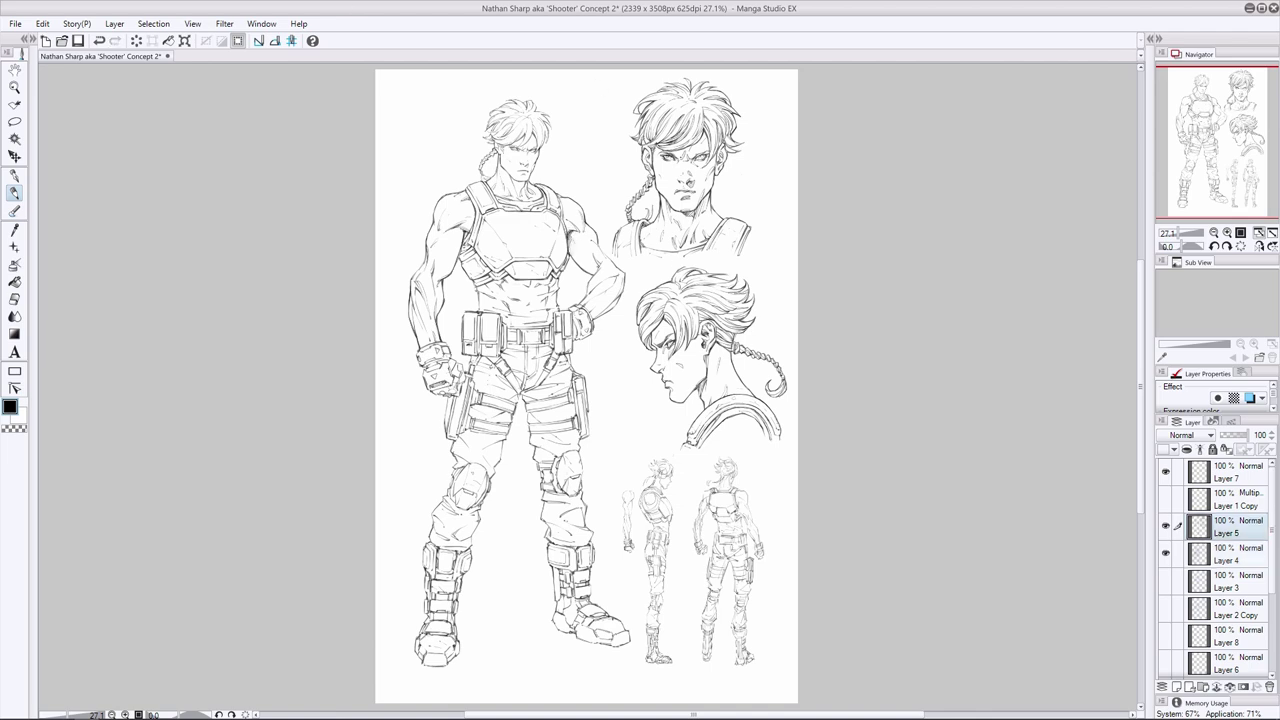
{"action": "key", "text": "ctrl+z"}
{"action": "key", "text": "ctrl+y"}
{"action": "key", "text": "ctrl+z"}
{"action": "key", "text": "ctrl+y"}
{"action": "key", "text": "e"}
{"action": "mouse_move", "coordinate": [582, 267]}
{"action": "left_mouse_down"}
{"action": "mouse_move", "coordinate": [598, 277]}
{"action": "mouse_move", "coordinate": [597, 317]}
{"action": "left_mouse_up"}
{"action": "key", "text": "p"}
{"action": "left_click_drag", "start_coordinate": [613, 285], "coordinate": [593, 299]}
Erase sketch lines around the hand on the hip on Layer 4 and ink its glove on Layer 5
{"action": "left_click", "coordinate": [1238, 554]}
{"action": "key", "text": "e"}
{"action": "left_click", "coordinate": [1226, 528]}
{"action": "left_click", "coordinate": [14, 193]}
{"action": "left_click", "coordinate": [1226, 555]}
{"action": "left_click", "coordinate": [14, 299]}
{"action": "left_click", "coordinate": [1226, 528]}
{"action": "left_click", "coordinate": [14, 193]}
{"action": "left_click_drag", "start_coordinate": [592, 313], "coordinate": [592, 329]}
Undo the stray stroke and ink the cuff and knuckles of the main figure's lowered glove
{"action": "left_click_drag", "start_coordinate": [664, 222], "coordinate": [673, 233]}
{"action": "key", "text": "ctrl+z"}
{"action": "left_click_drag", "start_coordinate": [423, 366], "coordinate": [449, 359]}
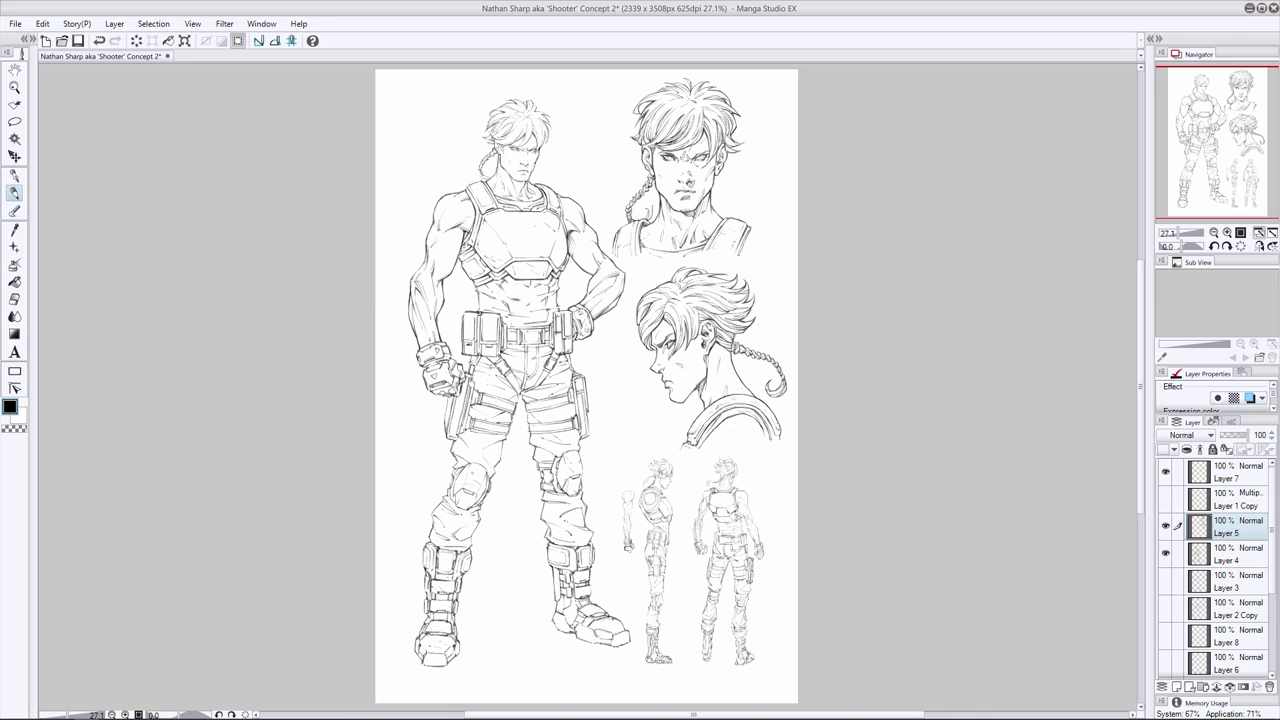
{"action": "left_click_drag", "start_coordinate": [444, 378], "coordinate": [428, 386]}
{"action": "key", "text": "ctrl+y"}
Ink the abdominal muscle lines below the chest plate, undoing the unwanted strokes
{"action": "mouse_move", "coordinate": [487, 286]}
{"action": "left_mouse_down"}
{"action": "mouse_move", "coordinate": [533, 317]}
{"action": "mouse_move", "coordinate": [517, 327]}
{"action": "mouse_move", "coordinate": [514, 287]}
{"action": "mouse_move", "coordinate": [487, 295]}
{"action": "mouse_move", "coordinate": [556, 280]}
{"action": "mouse_move", "coordinate": [500, 304]}
{"action": "left_mouse_up"}
{"action": "key", "text": "ctrl+z"}
{"action": "key", "text": "ctrl+z"}
{"action": "key", "text": "ctrl+z"}
{"action": "key", "text": "ctrl+z"}
{"action": "key", "text": "ctrl+z"}
{"action": "key", "text": "ctrl+z"}
{"action": "key", "text": "ctrl+z"}
{"action": "key", "text": "ctrl+z"}
{"action": "key", "text": "ctrl+z"}
{"action": "key", "text": "ctrl+z"}
{"action": "key", "text": "ctrl+z"}
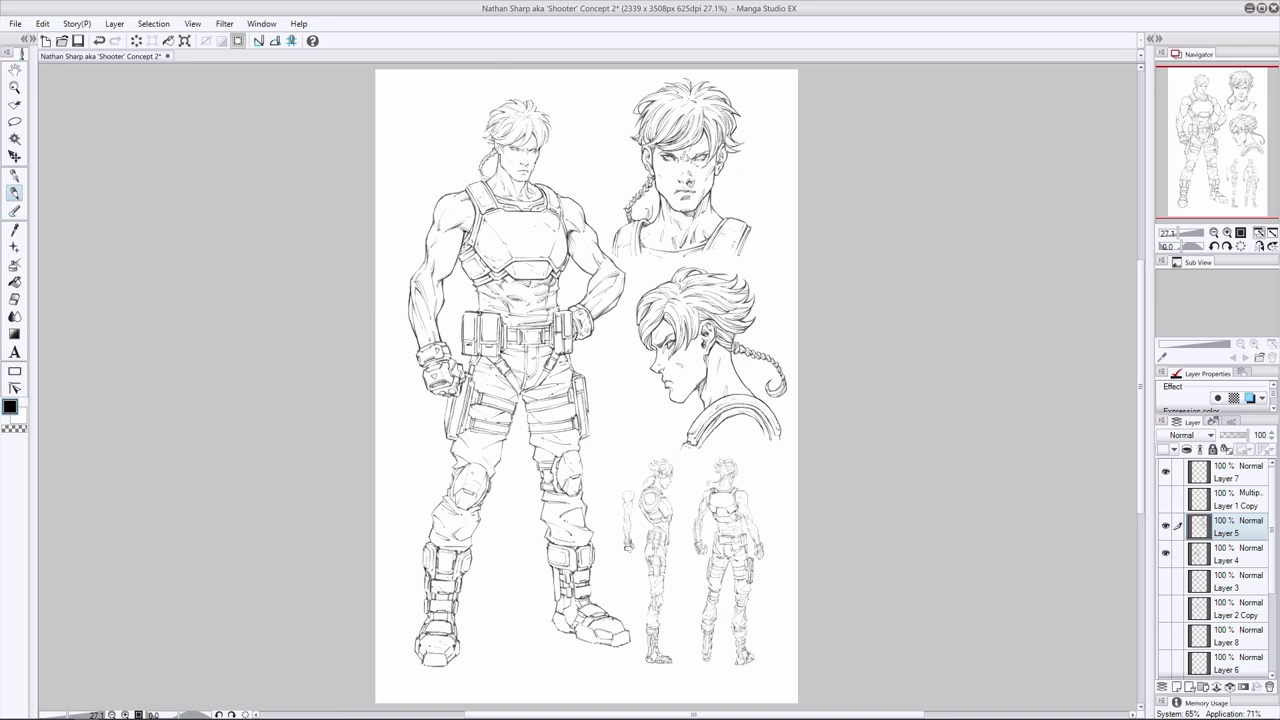
Switch to Layer 4, erase the rough top edge of the large belt pouches and re-ink it
{"action": "left_click", "coordinate": [1238, 554]}
{"action": "left_click", "coordinate": [15, 299]}
{"action": "left_click_drag", "start_coordinate": [464, 311], "coordinate": [482, 312]}
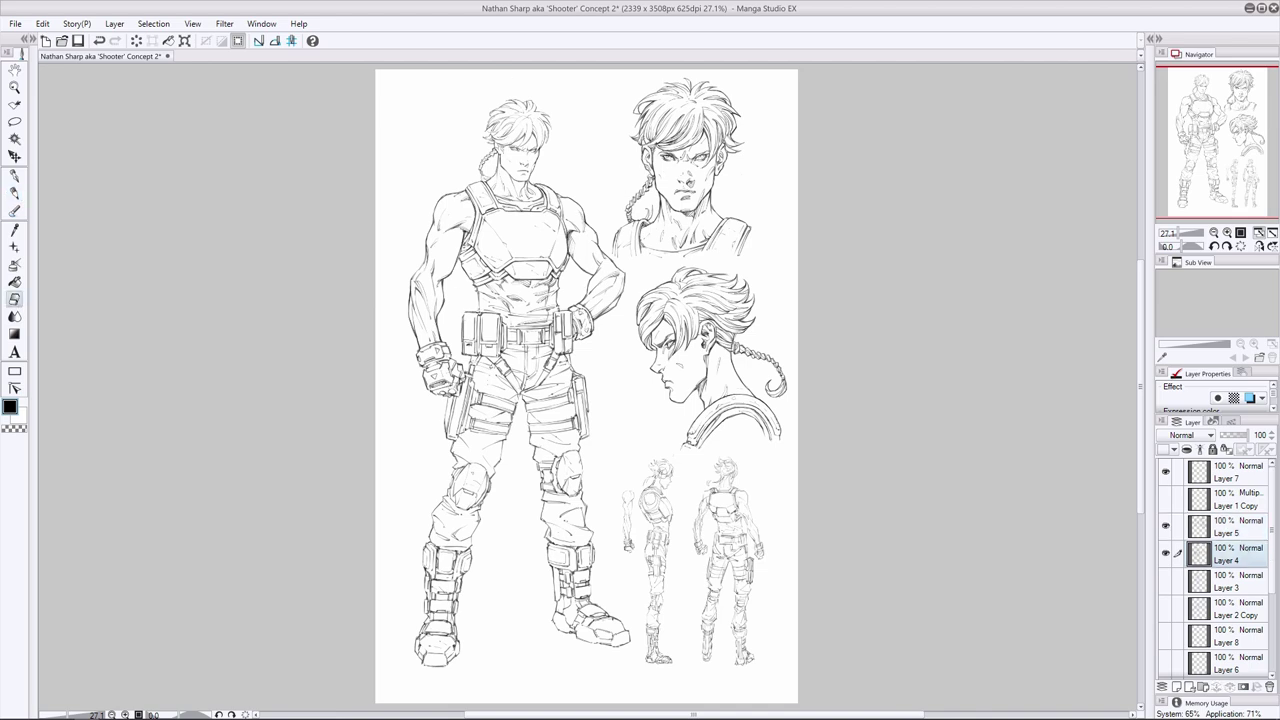
{"action": "left_click", "coordinate": [14, 192]}
{"action": "key", "text": "e"}
{"action": "key", "text": "p"}
{"action": "key", "text": "e"}
{"action": "key", "text": "p"}
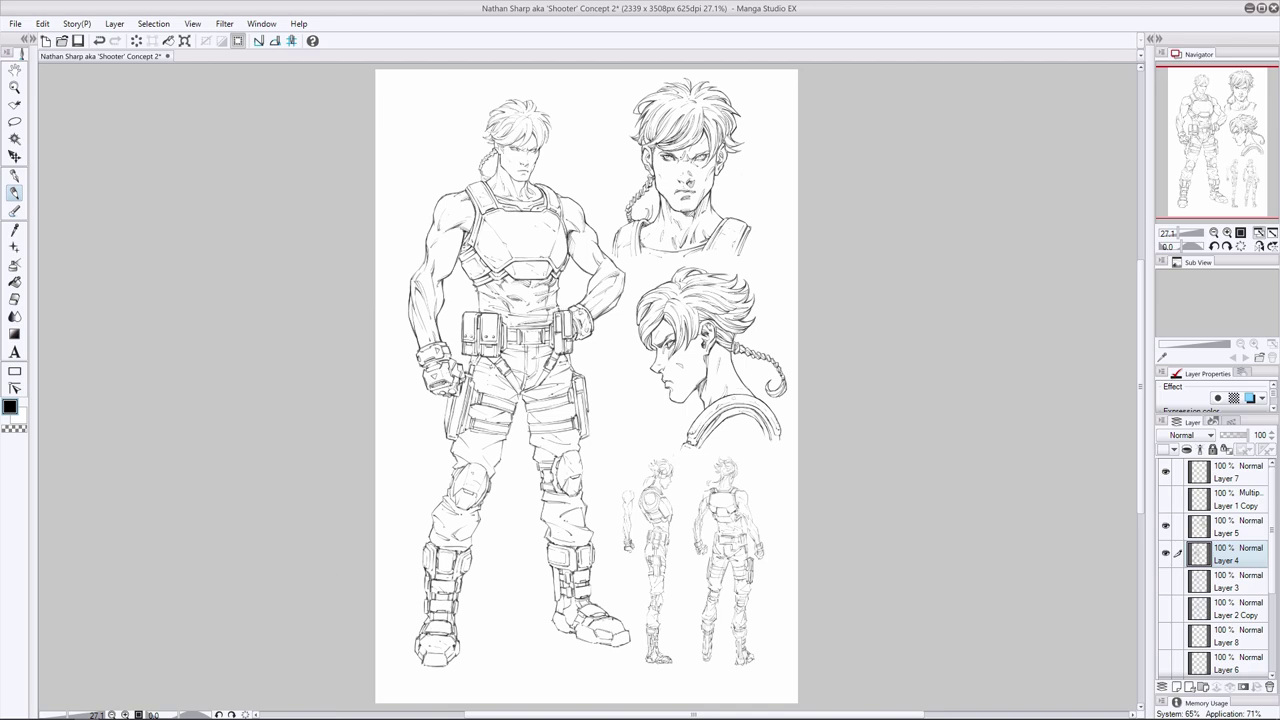
Clean up the belt pouch's side on Layer 4 and ink the belt and buckle lines
{"action": "left_click", "coordinate": [14, 299]}
{"action": "left_click_drag", "start_coordinate": [471, 335], "coordinate": [465, 336]}
{"action": "left_click", "coordinate": [14, 193]}
{"action": "mouse_move", "coordinate": [560, 317]}
{"action": "left_mouse_down"}
{"action": "mouse_move", "coordinate": [558, 356]}
{"action": "mouse_move", "coordinate": [504, 351]}
{"action": "left_mouse_up"}
{"action": "key", "text": "ctrl+z"}
{"action": "left_click_drag", "start_coordinate": [521, 344], "coordinate": [541, 344]}
{"action": "key", "text": "e"}
{"action": "key", "text": "p"}
{"action": "key", "text": "j"}
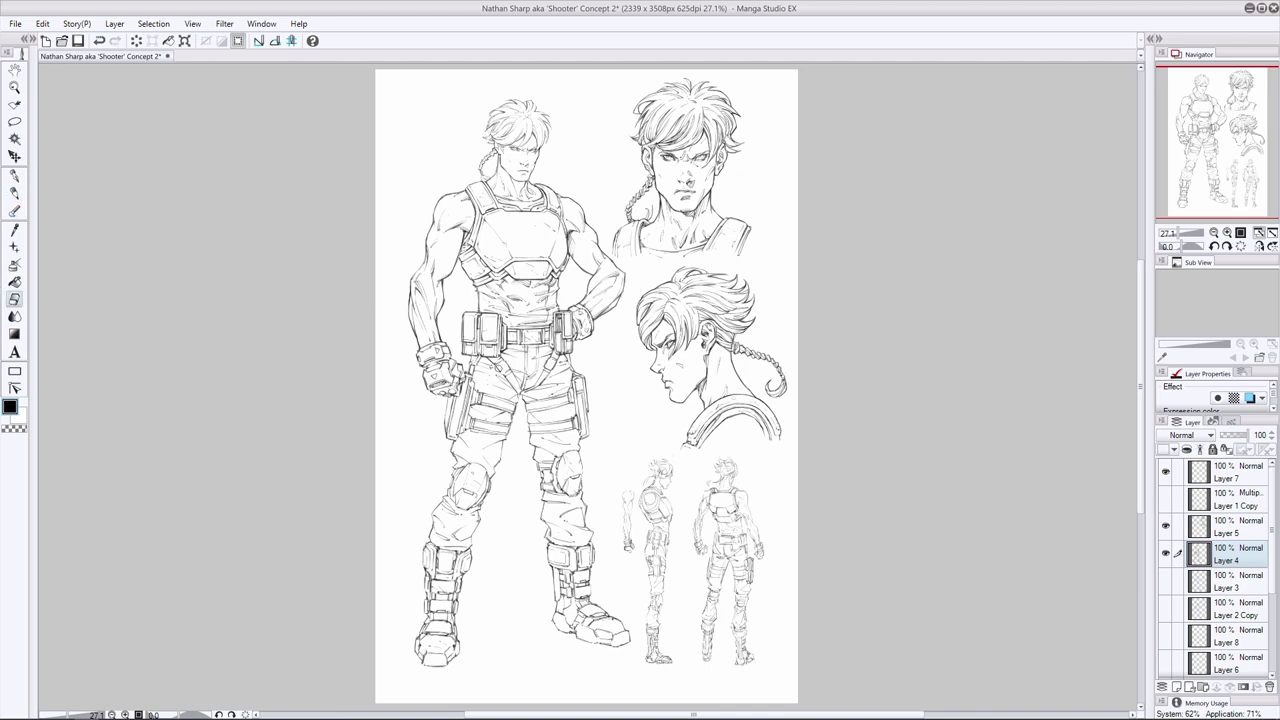
Refine the belt and its small pouch beside the hip hand, alternately erasing and inking on Layer 4
{"action": "key", "text": "p"}
{"action": "key", "text": "e"}
{"action": "key", "text": "p"}
{"action": "key", "text": "ctrl+z"}
{"action": "key", "text": "ctrl+y"}
{"action": "key", "text": "e"}
{"action": "key", "text": "p"}
{"action": "key", "text": "ctrl+z"}
{"action": "key", "text": "e"}
{"action": "key", "text": "ctrl+y"}
{"action": "key", "text": "p"}
{"action": "key", "text": "e"}
{"action": "key", "text": "p"}
Ink the harness strap running from the belt pouches down the thigh, undoing the unwanted strokes
{"action": "mouse_move", "coordinate": [491, 359]}
{"action": "left_mouse_down"}
{"action": "mouse_move", "coordinate": [478, 364]}
{"action": "mouse_move", "coordinate": [509, 397]}
{"action": "mouse_move", "coordinate": [475, 372]}
{"action": "mouse_move", "coordinate": [518, 403]}
{"action": "left_mouse_up"}
{"action": "key", "text": "ctrl+z"}
{"action": "key", "text": "ctrl+z"}
{"action": "key", "text": "ctrl+z"}
{"action": "left_click", "coordinate": [15, 299]}
{"action": "left_click", "coordinate": [15, 193]}
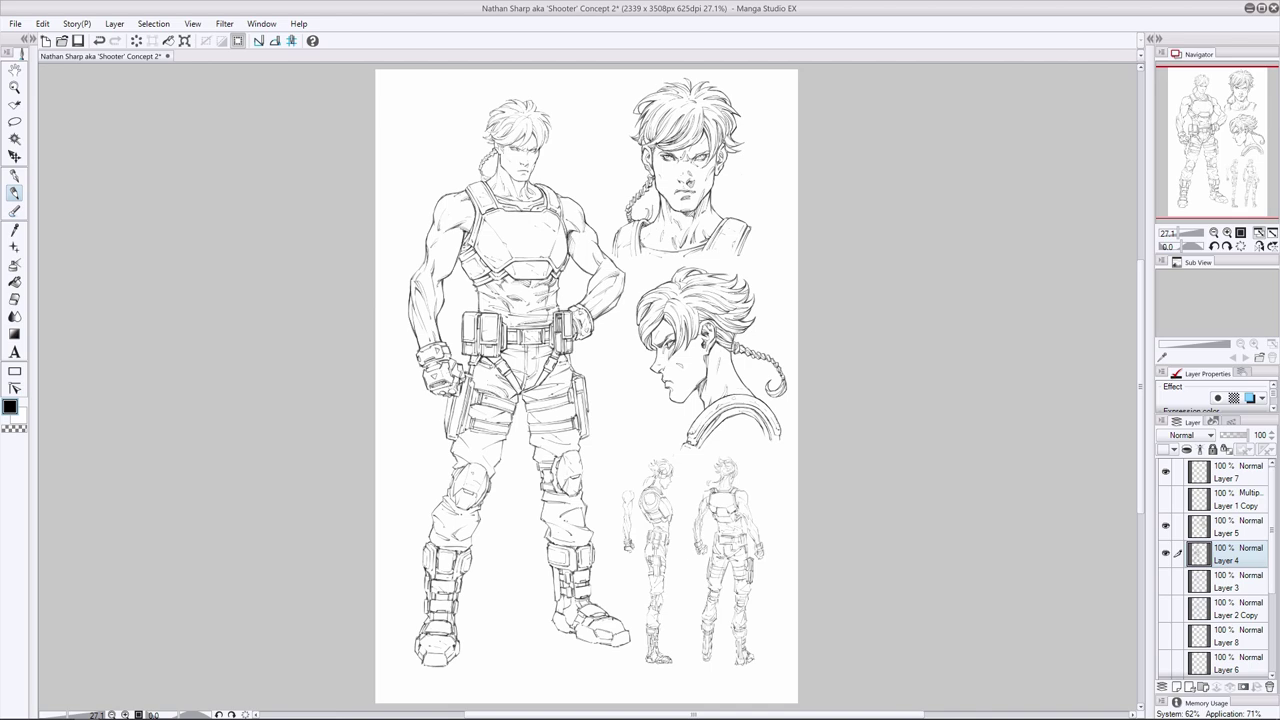
Ink the trouser folds at the main figure's crotch, undoing the misplaced strokes
{"action": "left_click_drag", "start_coordinate": [526, 374], "coordinate": [537, 384]}
{"action": "key", "text": "ctrl+z"}
{"action": "key", "text": "ctrl+z"}
{"action": "left_click", "coordinate": [607, 354]}
{"action": "key", "text": "ctrl+z"}
{"action": "mouse_move", "coordinate": [526, 376]}
{"action": "left_mouse_down"}
{"action": "mouse_move", "coordinate": [566, 377]}
{"action": "mouse_move", "coordinate": [526, 376]}
{"action": "left_mouse_up"}
{"action": "left_click", "coordinate": [15, 299]}
{"action": "left_click", "coordinate": [15, 193]}
Erase and re-ink the harness straps and trouser folds below the belt on Layer 4
{"action": "left_click", "coordinate": [1240, 527]}
{"action": "left_click", "coordinate": [1240, 554]}
{"action": "left_click", "coordinate": [15, 299]}
{"action": "key", "text": "ctrl+z"}
{"action": "key", "text": "ctrl+y"}
{"action": "key", "text": "p"}
{"action": "mouse_move", "coordinate": [543, 369]}
{"action": "left_mouse_down"}
{"action": "mouse_move", "coordinate": [529, 381]}
{"action": "mouse_move", "coordinate": [555, 383]}
{"action": "mouse_move", "coordinate": [509, 373]}
{"action": "left_mouse_up"}
{"action": "key", "text": "ctrl+z"}
{"action": "key", "text": "ctrl+z"}
{"action": "key", "text": "e"}
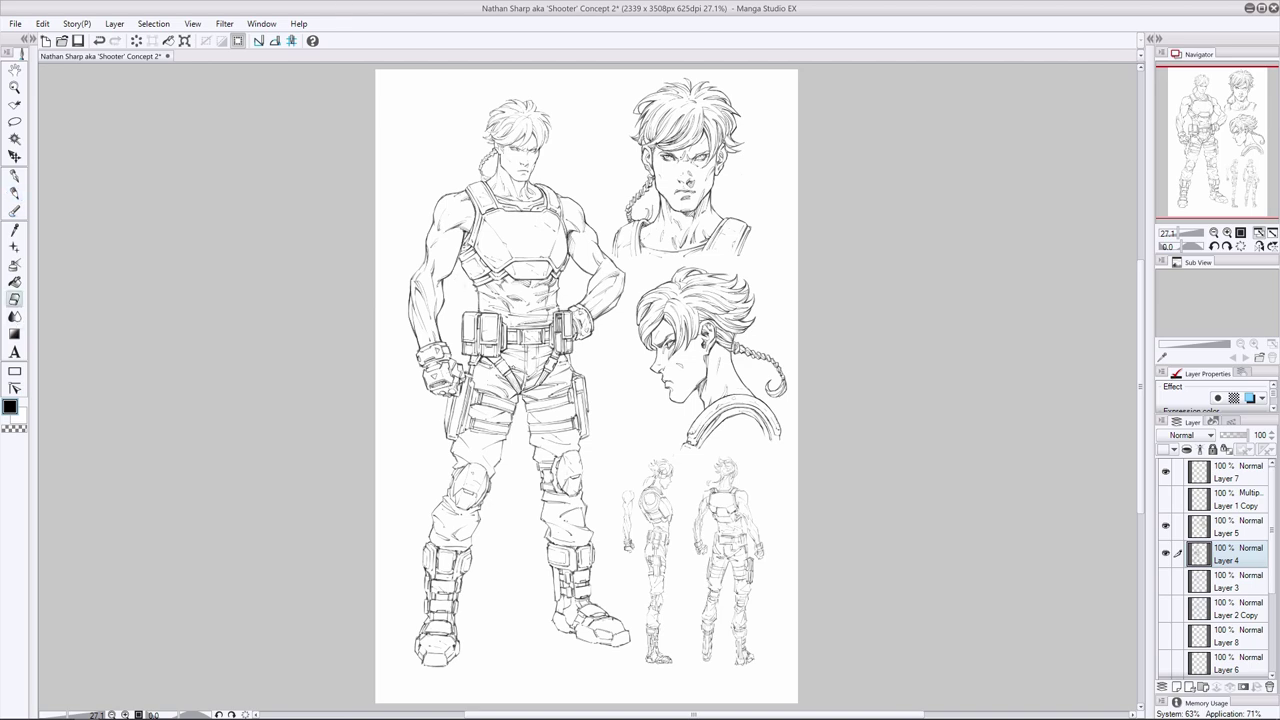
{"action": "left_click_drag", "start_coordinate": [552, 356], "coordinate": [548, 368]}
{"action": "key", "text": "p"}
Try inking fold lines down the thigh beside the holster, undoing the strokes
{"action": "mouse_move", "coordinate": [495, 411]}
{"action": "left_mouse_down"}
{"action": "mouse_move", "coordinate": [507, 417]}
{"action": "mouse_move", "coordinate": [484, 446]}
{"action": "mouse_move", "coordinate": [467, 439]}
{"action": "mouse_move", "coordinate": [453, 463]}
{"action": "left_mouse_up"}
{"action": "key", "text": "ctrl+z"}
{"action": "key", "text": "ctrl+z"}
{"action": "key", "text": "ctrl+y"}
{"action": "key", "text": "ctrl+z"}
{"action": "key", "text": "ctrl+z"}
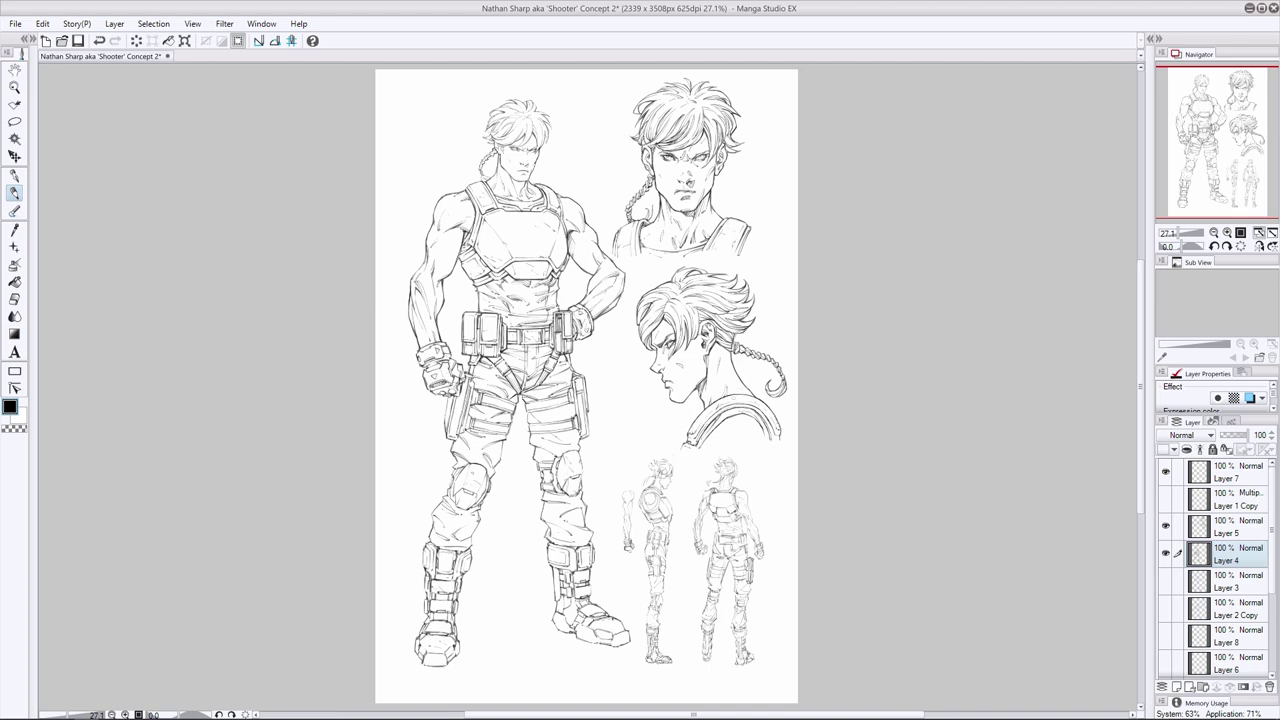
Clean up and ink the trouser folds above the knee pad of the leg opposite the holster
{"action": "key", "text": "e"}
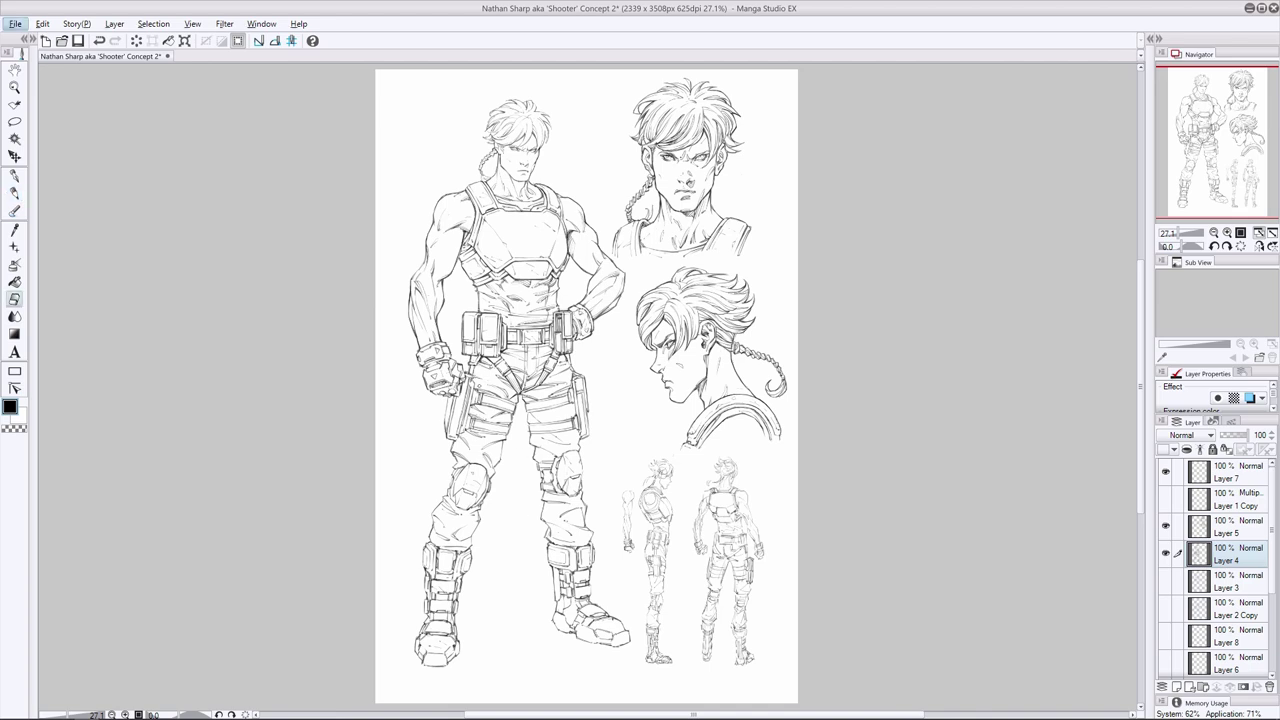
{"action": "left_click", "coordinate": [14, 193]}
{"action": "mouse_move", "coordinate": [547, 434]}
{"action": "left_mouse_down"}
{"action": "mouse_move", "coordinate": [567, 443]}
{"action": "mouse_move", "coordinate": [553, 461]}
{"action": "mouse_move", "coordinate": [564, 444]}
{"action": "left_mouse_up"}
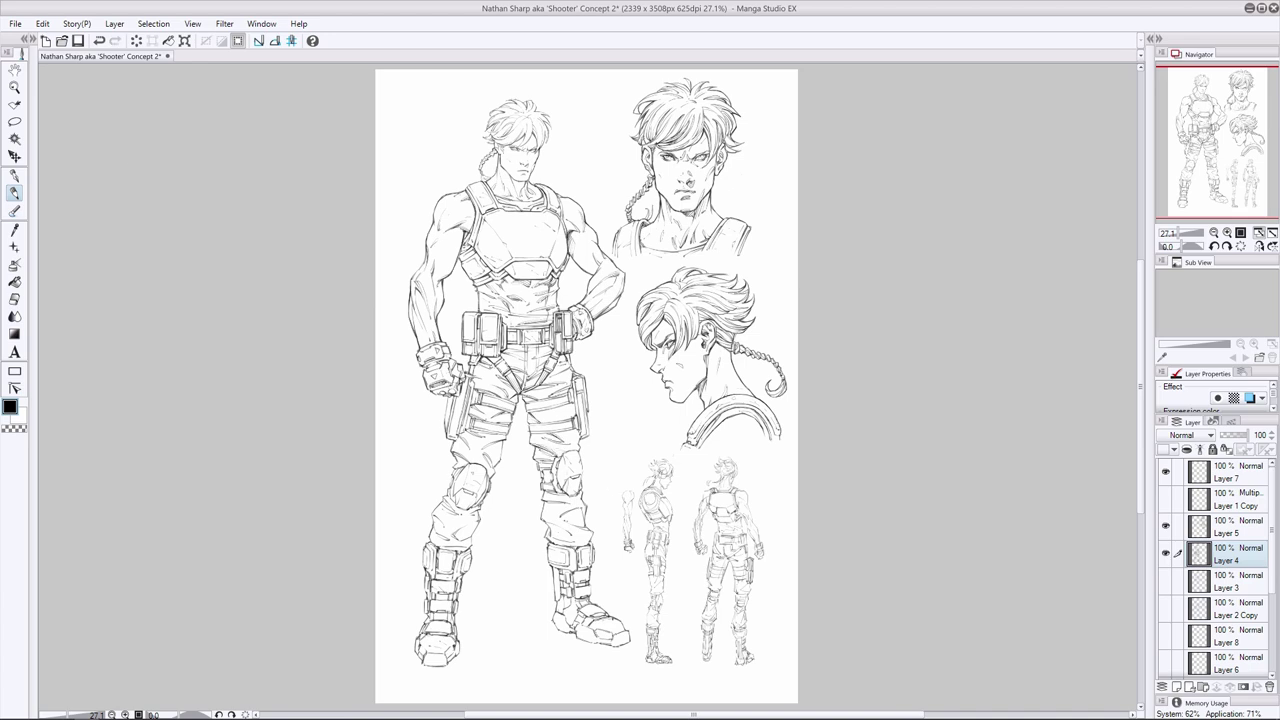
Ink the thigh straps and the pouch's lower edge on Layer 5, undoing the misplaced strokes
{"action": "left_click", "coordinate": [1241, 530]}
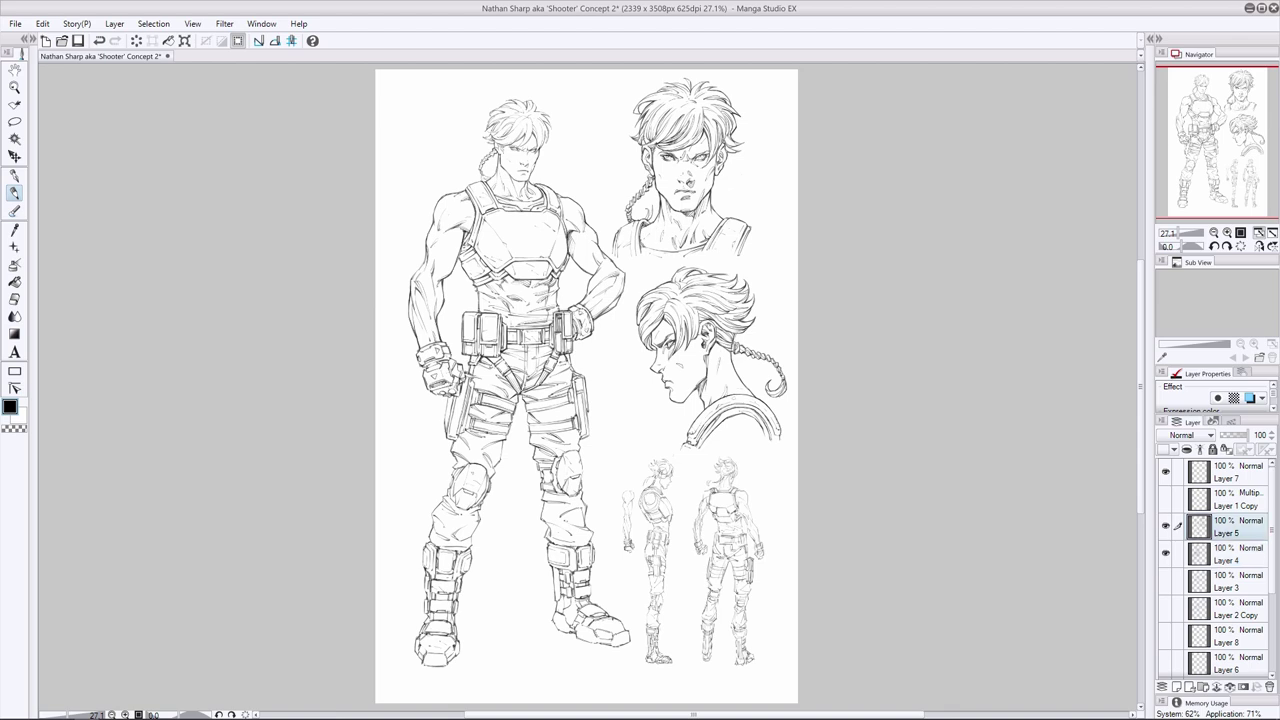
{"action": "left_click_drag", "start_coordinate": [551, 409], "coordinate": [571, 401]}
{"action": "mouse_move", "coordinate": [541, 407]}
{"action": "left_mouse_down"}
{"action": "mouse_move", "coordinate": [559, 403]}
{"action": "mouse_move", "coordinate": [543, 409]}
{"action": "mouse_move", "coordinate": [557, 431]}
{"action": "mouse_move", "coordinate": [573, 417]}
{"action": "left_mouse_up"}
{"action": "key", "text": "ctrl+z"}
{"action": "left_click_drag", "start_coordinate": [531, 427], "coordinate": [561, 419]}
{"action": "key", "text": "ctrl+z"}
{"action": "left_click_drag", "start_coordinate": [582, 430], "coordinate": [577, 446]}
{"action": "key", "text": "ctrl+z"}
{"action": "key", "text": "ctrl+y"}
Ink darker detail lines on the main figure's thigh holster and the opposite thigh pouch
{"action": "mouse_move", "coordinate": [449, 395]}
{"action": "left_mouse_down"}
{"action": "mouse_move", "coordinate": [445, 421]}
{"action": "mouse_move", "coordinate": [464, 399]}
{"action": "mouse_move", "coordinate": [453, 428]}
{"action": "mouse_move", "coordinate": [464, 438]}
{"action": "left_mouse_up"}
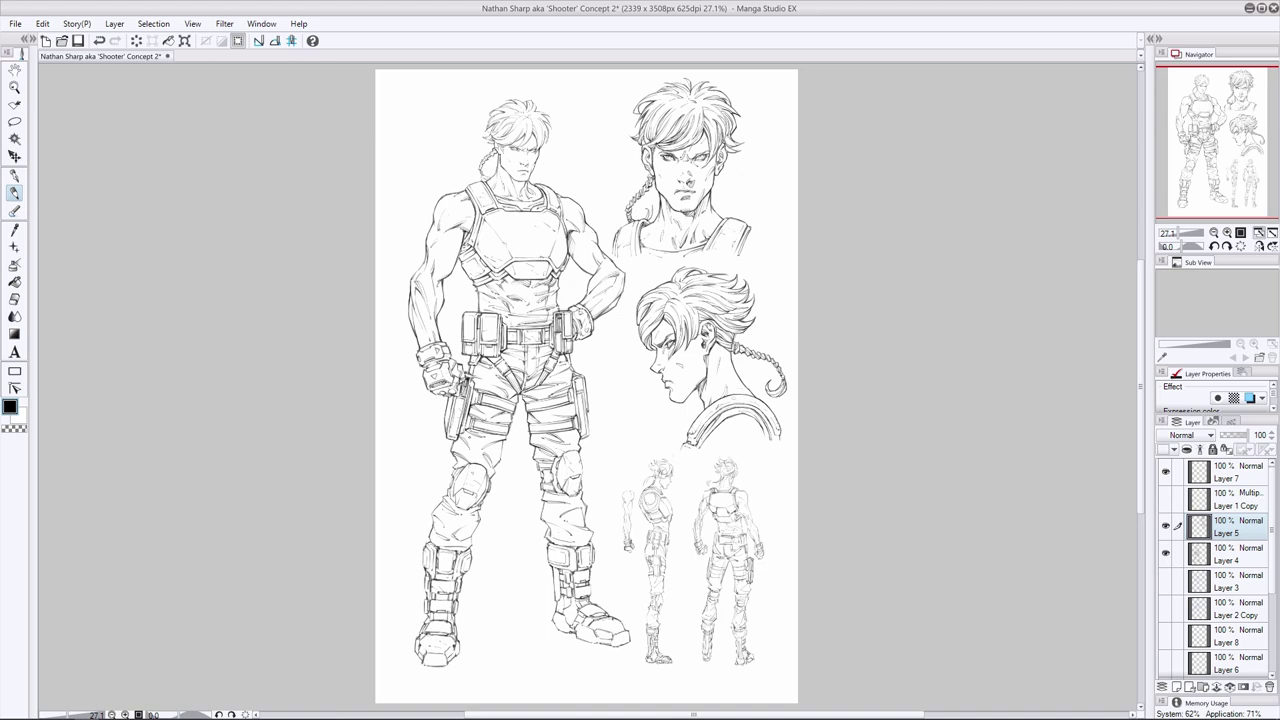
{"action": "left_click_drag", "start_coordinate": [581, 377], "coordinate": [581, 391]}
{"action": "left_click_drag", "start_coordinate": [570, 393], "coordinate": [571, 403]}
Erase and redraw the thigh pouch's inner edge across Layers 4 and 5, and ink the small belt pouch's side
{"action": "left_click", "coordinate": [1238, 555]}
{"action": "key", "text": "e"}
{"action": "left_click", "coordinate": [1240, 527]}
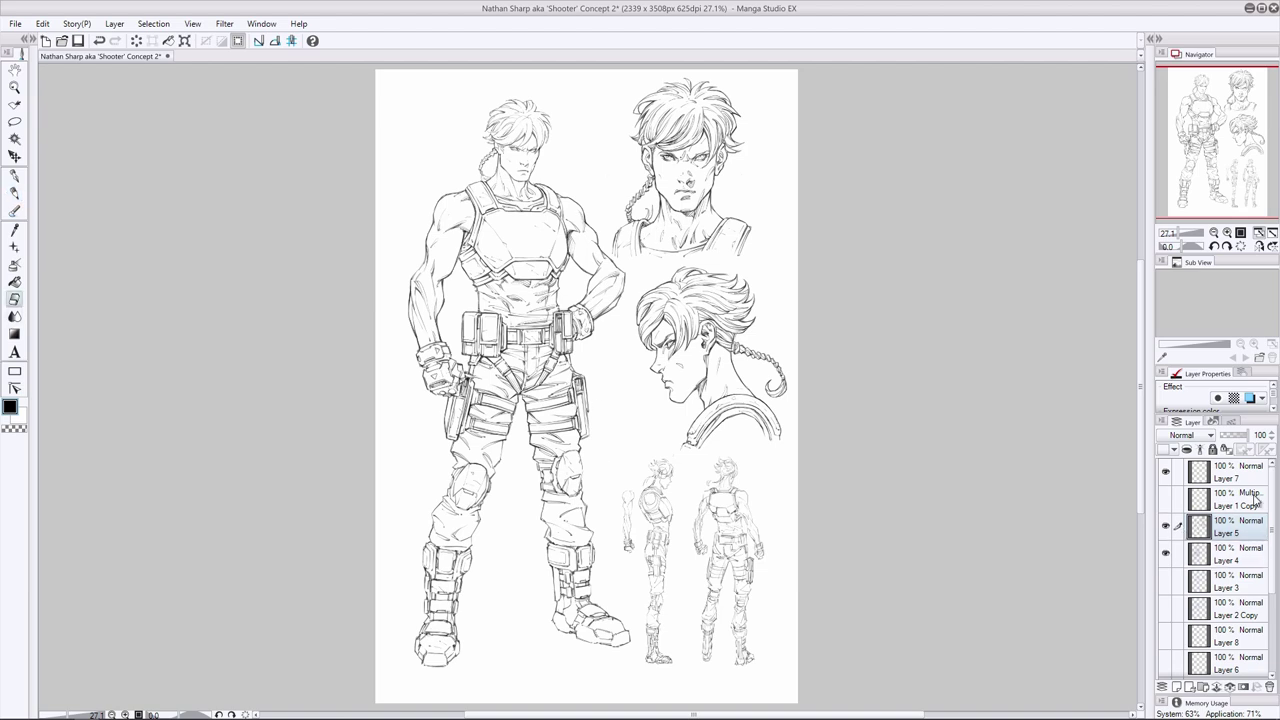
{"action": "left_click_drag", "start_coordinate": [574, 389], "coordinate": [574, 401]}
{"action": "left_click", "coordinate": [1238, 555]}
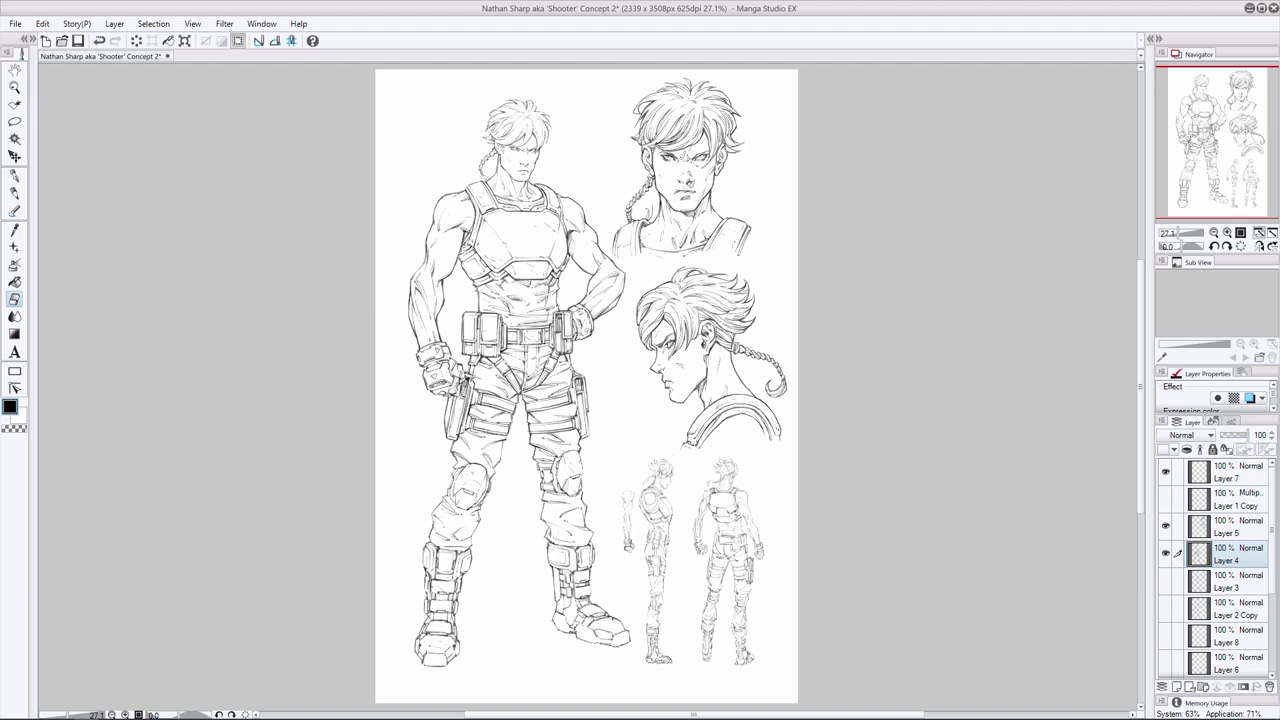
{"action": "key", "text": "p"}
{"action": "left_click_drag", "start_coordinate": [573, 387], "coordinate": [574, 403]}
{"action": "left_click", "coordinate": [1240, 527]}
{"action": "left_click_drag", "start_coordinate": [574, 311], "coordinate": [574, 343]}
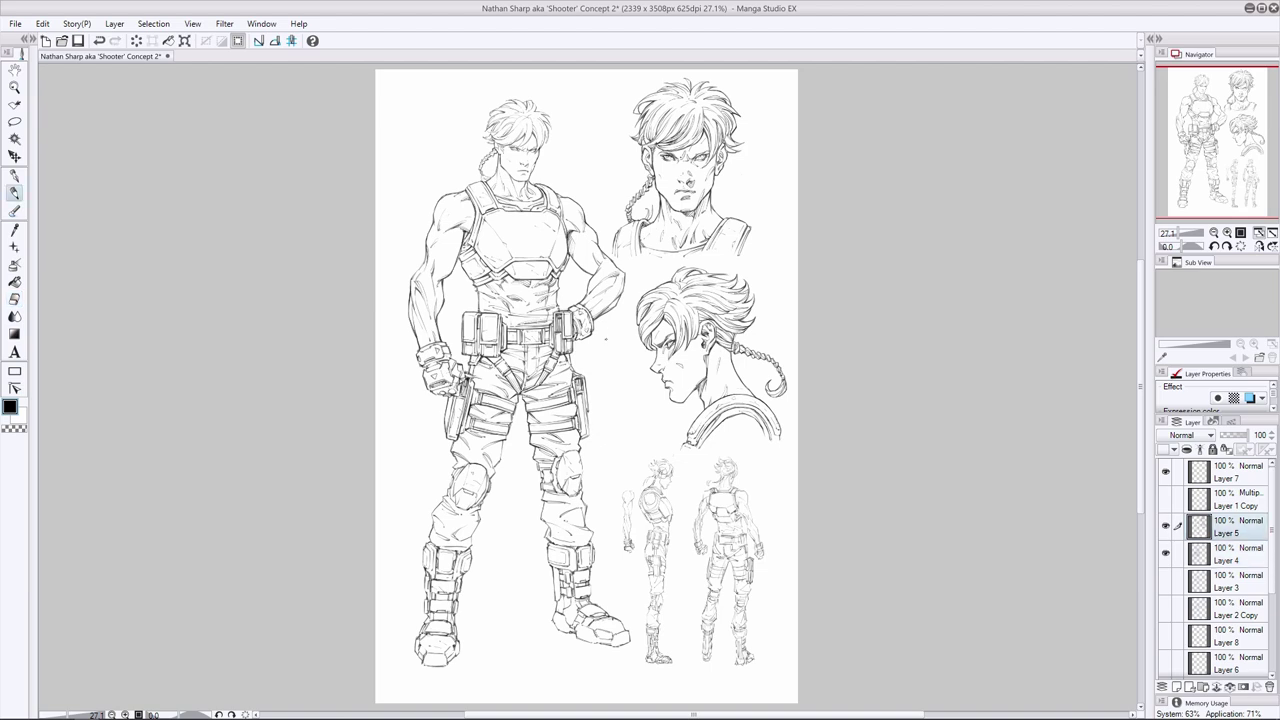
Clean up the bent arm's elbow and forearm edge across Layers 4 and 5, undoing the misplaced strokes
{"action": "left_click", "coordinate": [1238, 555]}
{"action": "left_click", "coordinate": [15, 300]}
{"action": "left_click", "coordinate": [1240, 527]}
{"action": "left_click", "coordinate": [14, 193]}
{"action": "key", "text": "ctrl+z"}
{"action": "left_click_drag", "start_coordinate": [606, 274], "coordinate": [625, 274]}
{"action": "key", "text": "ctrl+z"}
{"action": "key", "text": "e"}
Ink the small side-view figure's head and hair on Layer 4 over the blue sketch
{"action": "left_click", "coordinate": [1240, 554]}
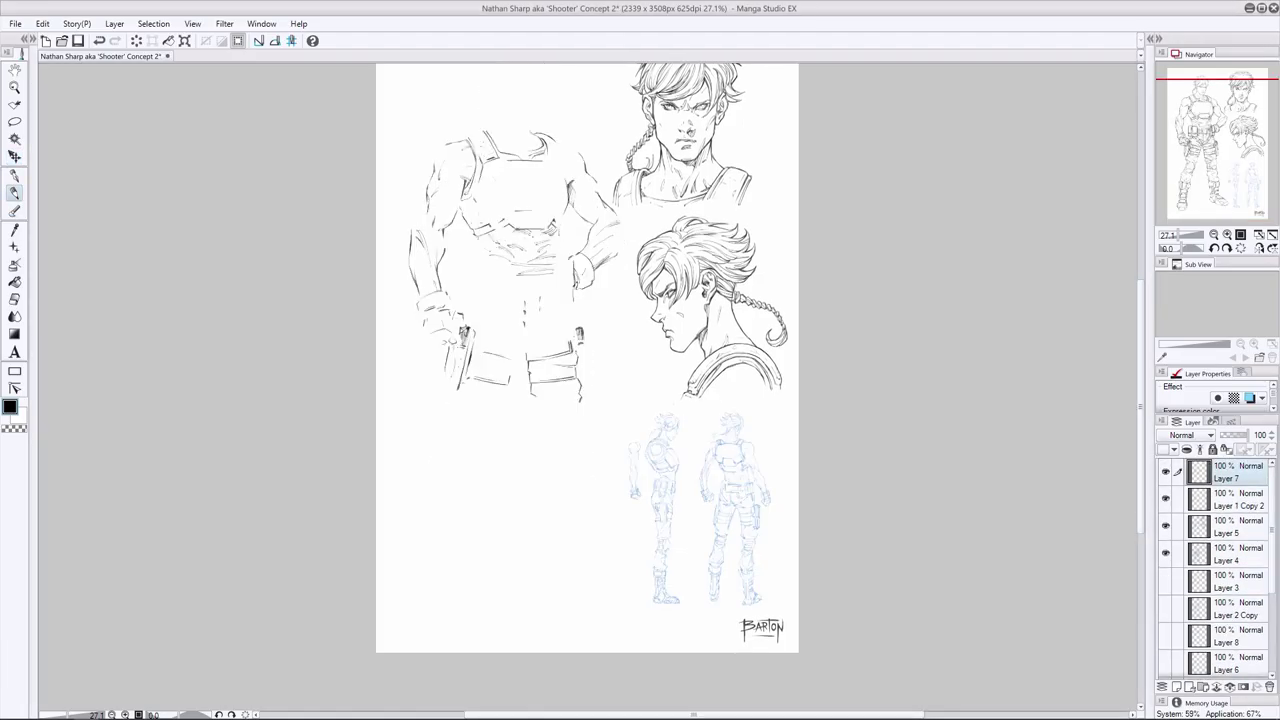
{"action": "key", "text": "ctrl+plus"}
{"action": "left_click_drag", "start_coordinate": [646, 462], "coordinate": [619, 365]}
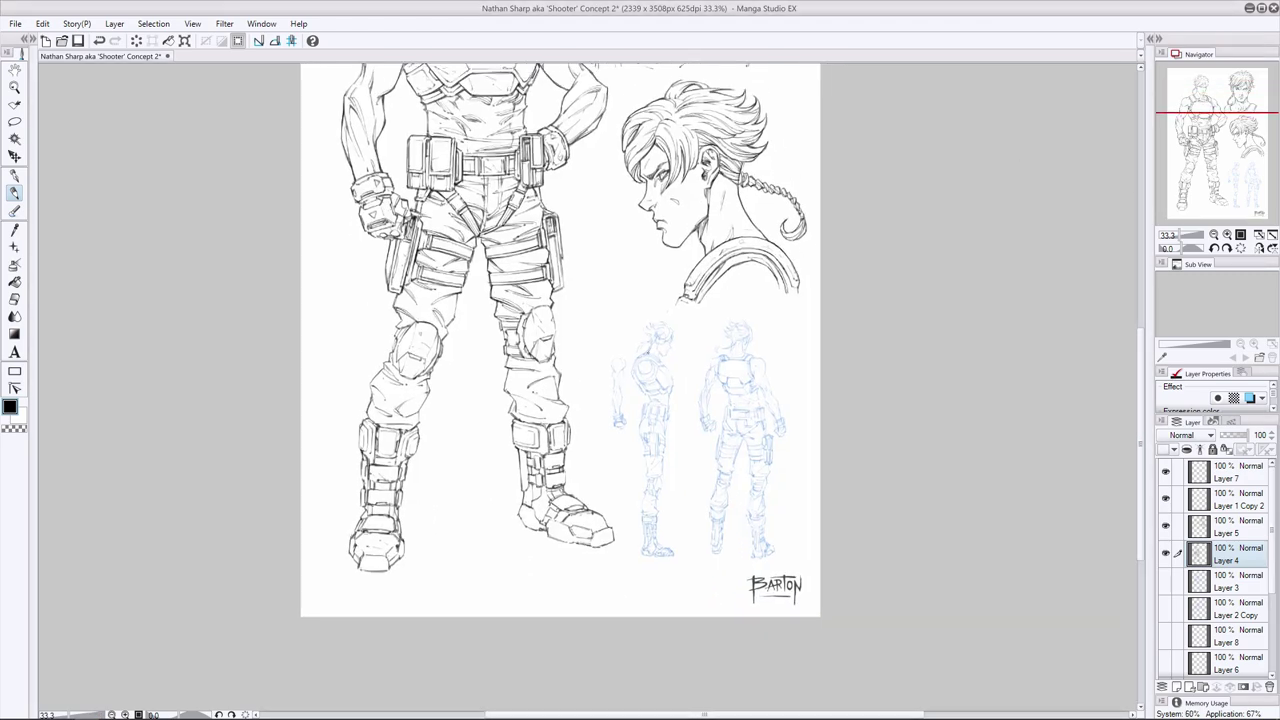
{"action": "scroll", "coordinate": [1128, 281], "scroll_direction": "down", "scroll_amount": 1}
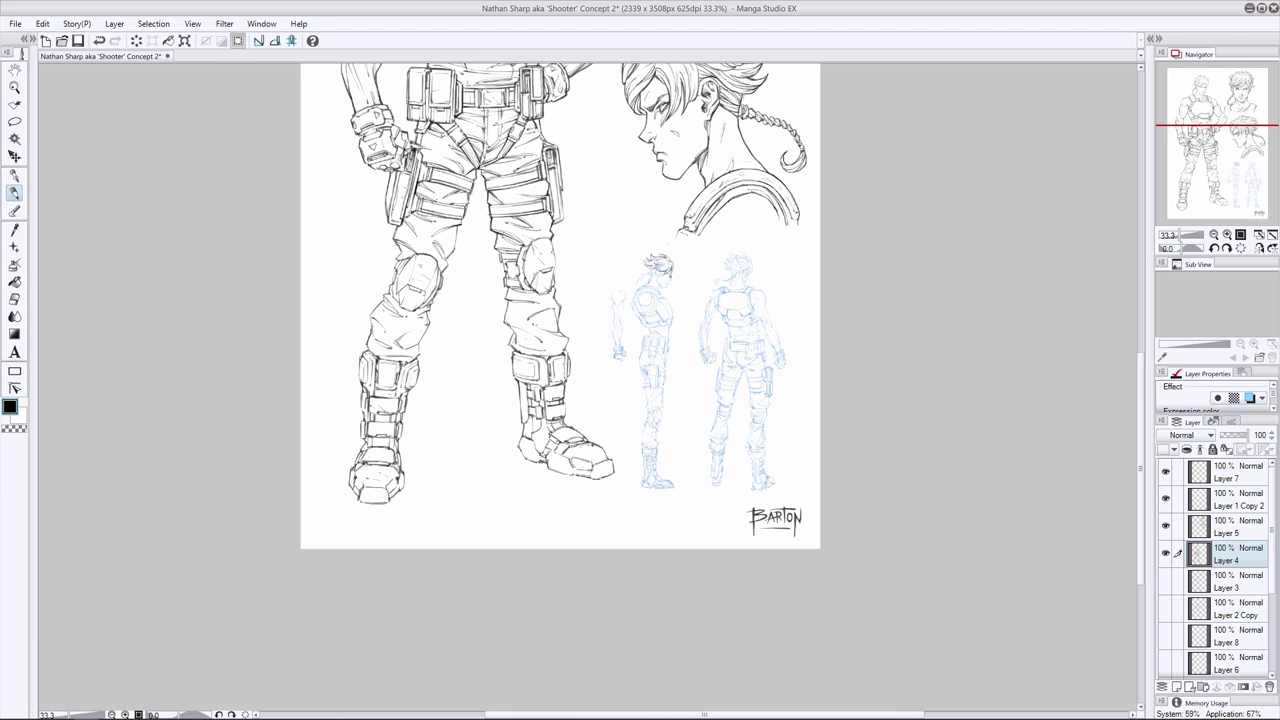
{"action": "key", "text": "ctrl+z"}
{"action": "left_click_drag", "start_coordinate": [657, 272], "coordinate": [661, 281]}
{"action": "key", "text": "ctrl+z"}
{"action": "key", "text": "ctrl+y"}
{"action": "key", "text": "ctrl+z"}
{"action": "key", "text": "ctrl+y"}
Ink the side-view figure's round shoulder section and chest vest on Layer 4
{"action": "mouse_move", "coordinate": [653, 291]}
{"action": "left_mouse_down"}
{"action": "mouse_move", "coordinate": [658, 309]}
{"action": "mouse_move", "coordinate": [638, 301]}
{"action": "mouse_move", "coordinate": [672, 317]}
{"action": "left_mouse_up"}
{"action": "key", "text": "ctrl+z"}
{"action": "scroll", "coordinate": [560, 350], "scroll_direction": "up", "scroll_amount": 2}
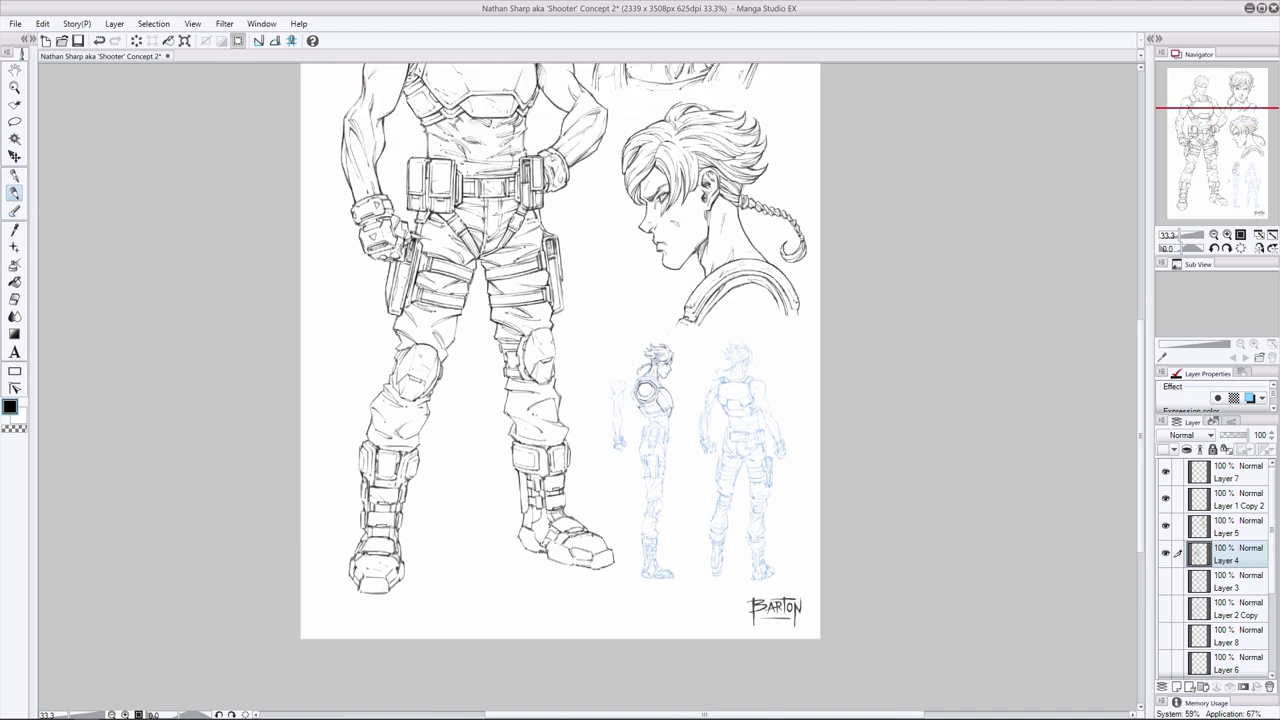
{"action": "key", "text": "ctrl+z"}
{"action": "left_click_drag", "start_coordinate": [656, 400], "coordinate": [668, 413]}
{"action": "key", "text": "ctrl+z"}
{"action": "key", "text": "ctrl+y"}
{"action": "key", "text": "ctrl+z"}
{"action": "key", "text": "ctrl+y"}
{"action": "key", "text": "ctrl+z"}
{"action": "key", "text": "ctrl+y"}
{"action": "left_click_drag", "start_coordinate": [635, 381], "coordinate": [652, 375]}
{"action": "key", "text": "ctrl+z"}
{"action": "key", "text": "ctrl+y"}
Ink the side-view figure's belt and hip pouches
{"action": "left_click_drag", "start_coordinate": [653, 431], "coordinate": [663, 438]}
{"action": "key", "text": "ctrl+z"}
{"action": "key", "text": "ctrl+y"}
{"action": "key", "text": "ctrl+z"}
{"action": "key", "text": "ctrl+y"}
{"action": "key", "text": "e"}
{"action": "key", "text": "p"}
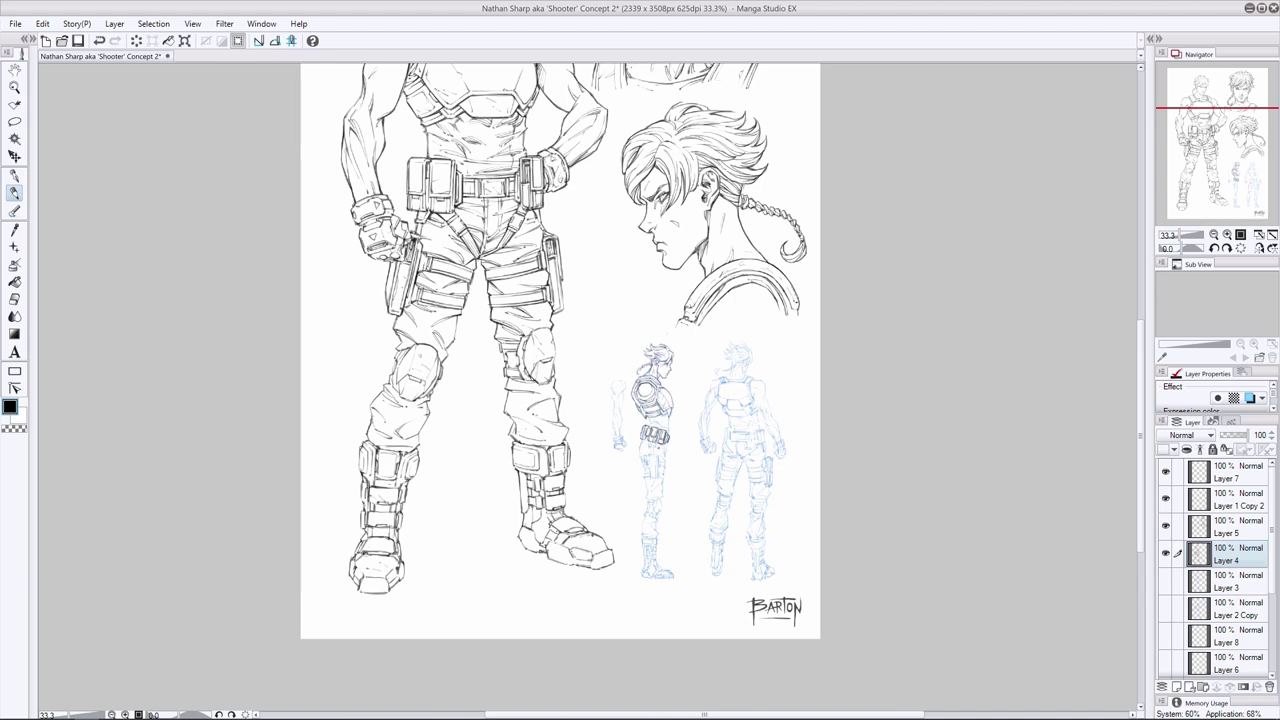
Ink the side-view figure's thigh with its straps and holster, undoing the misplaced strokes
{"action": "mouse_move", "coordinate": [651, 454]}
{"action": "left_mouse_down"}
{"action": "mouse_move", "coordinate": [648, 478]}
{"action": "mouse_move", "coordinate": [657, 451]}
{"action": "mouse_move", "coordinate": [666, 457]}
{"action": "mouse_move", "coordinate": [656, 474]}
{"action": "left_mouse_up"}
{"action": "key", "text": "ctrl+z"}
{"action": "key", "text": "ctrl+z"}
{"action": "key", "text": "ctrl+z"}
{"action": "key", "text": "ctrl+z"}
{"action": "key", "text": "ctrl+z"}
{"action": "left_click_drag", "start_coordinate": [657, 457], "coordinate": [656, 474]}
{"action": "key", "text": "ctrl+z"}
{"action": "key", "text": "ctrl+y"}
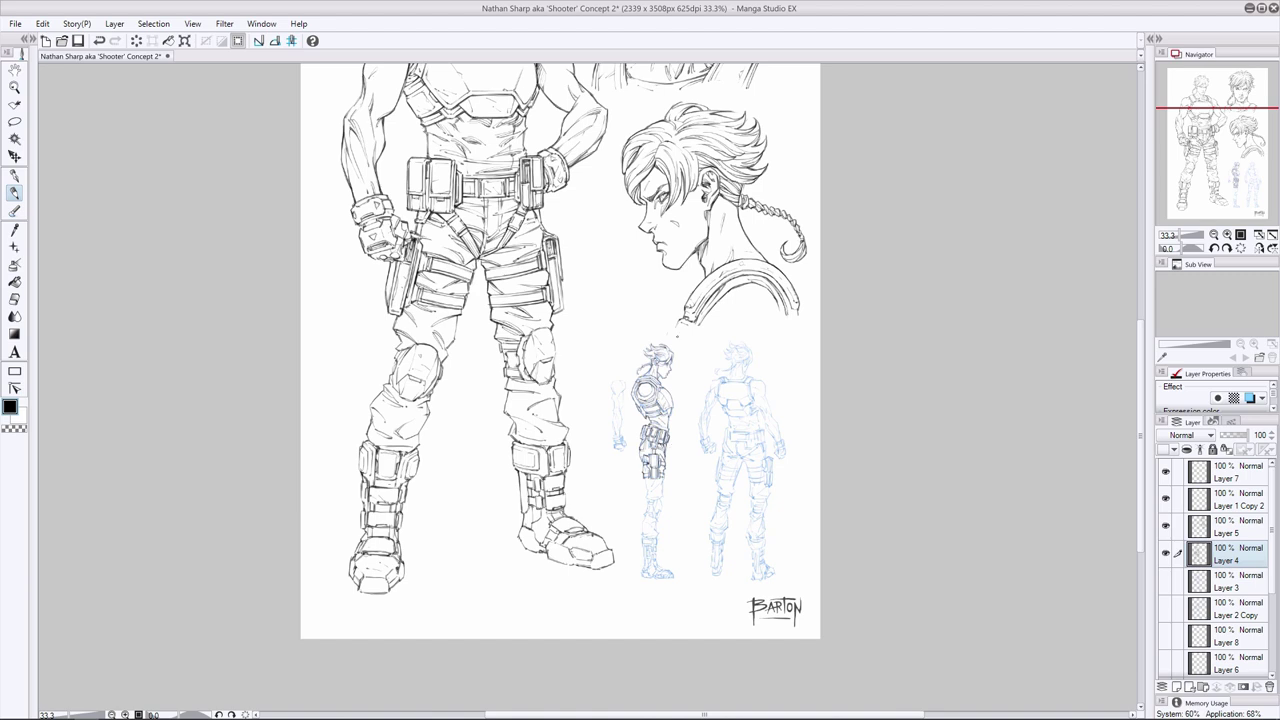
Ink the side-view figure's knee and lower leg on Layer 4, toggling Layer 9's visibility as a check
{"action": "mouse_move", "coordinate": [662, 499]}
{"action": "left_mouse_down"}
{"action": "mouse_move", "coordinate": [658, 519]}
{"action": "mouse_move", "coordinate": [660, 501]}
{"action": "left_mouse_up"}
{"action": "left_click_drag", "start_coordinate": [1272, 530], "coordinate": [1272, 575]}
{"action": "left_click", "coordinate": [1165, 638]}
{"action": "left_click", "coordinate": [1165, 638]}
{"action": "left_click_drag", "start_coordinate": [641, 536], "coordinate": [656, 562]}
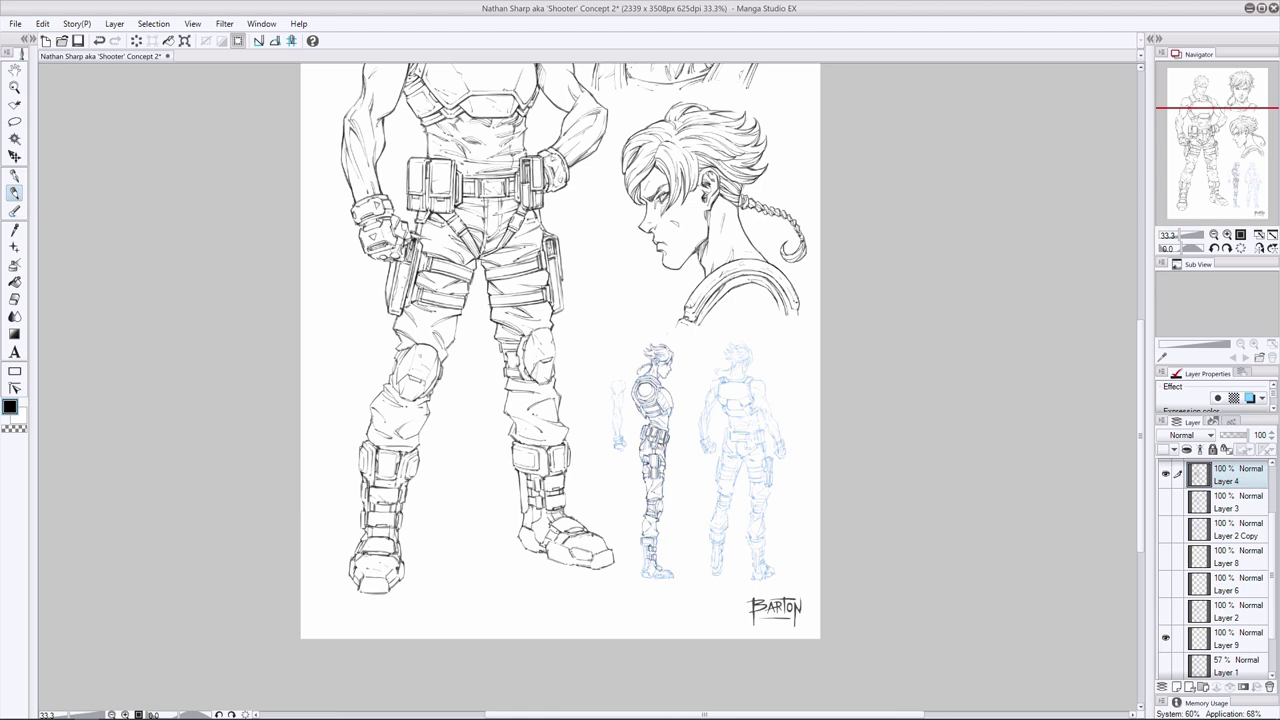
Ink the side-view figure's boot down to the sole, cleaning up its edges
{"action": "left_click_drag", "start_coordinate": [644, 547], "coordinate": [646, 563]}
{"action": "key", "text": "e"}
{"action": "key", "text": "p"}
{"action": "left_click_drag", "start_coordinate": [657, 576], "coordinate": [667, 573]}
Ink the separate arm study beside the side-view figure and save the file
{"action": "mouse_move", "coordinate": [627, 389]}
{"action": "left_mouse_down"}
{"action": "mouse_move", "coordinate": [616, 435]}
{"action": "mouse_move", "coordinate": [612, 395]}
{"action": "left_mouse_up"}
{"action": "key", "text": "ctrl+z"}
{"action": "key", "text": "ctrl+z"}
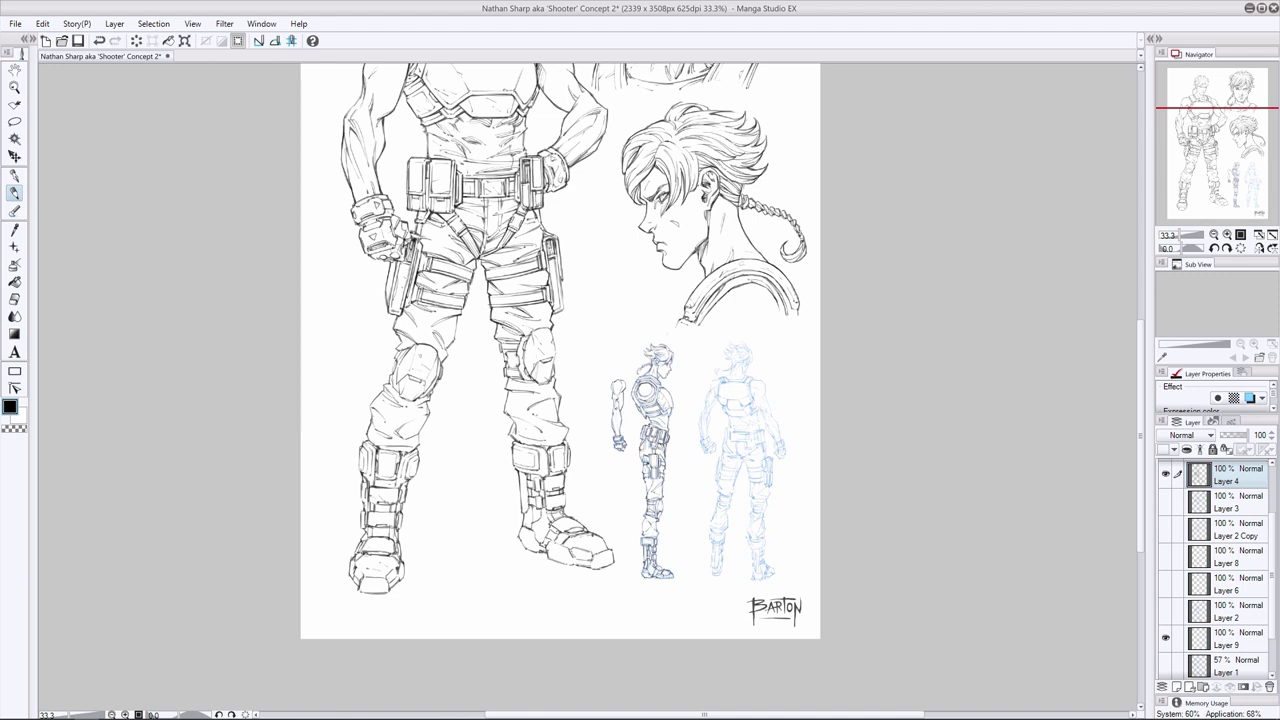
{"action": "key", "text": "ctrl+s"}
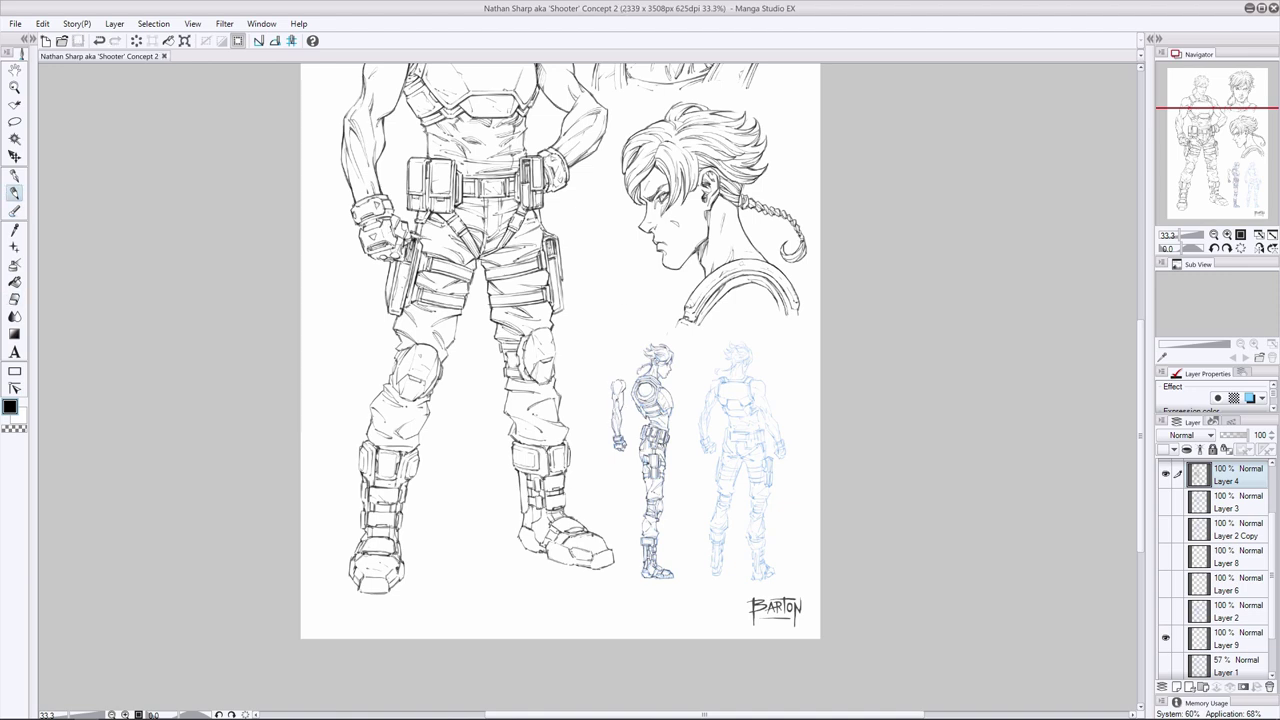
{"action": "left_click", "coordinate": [70, 132]}
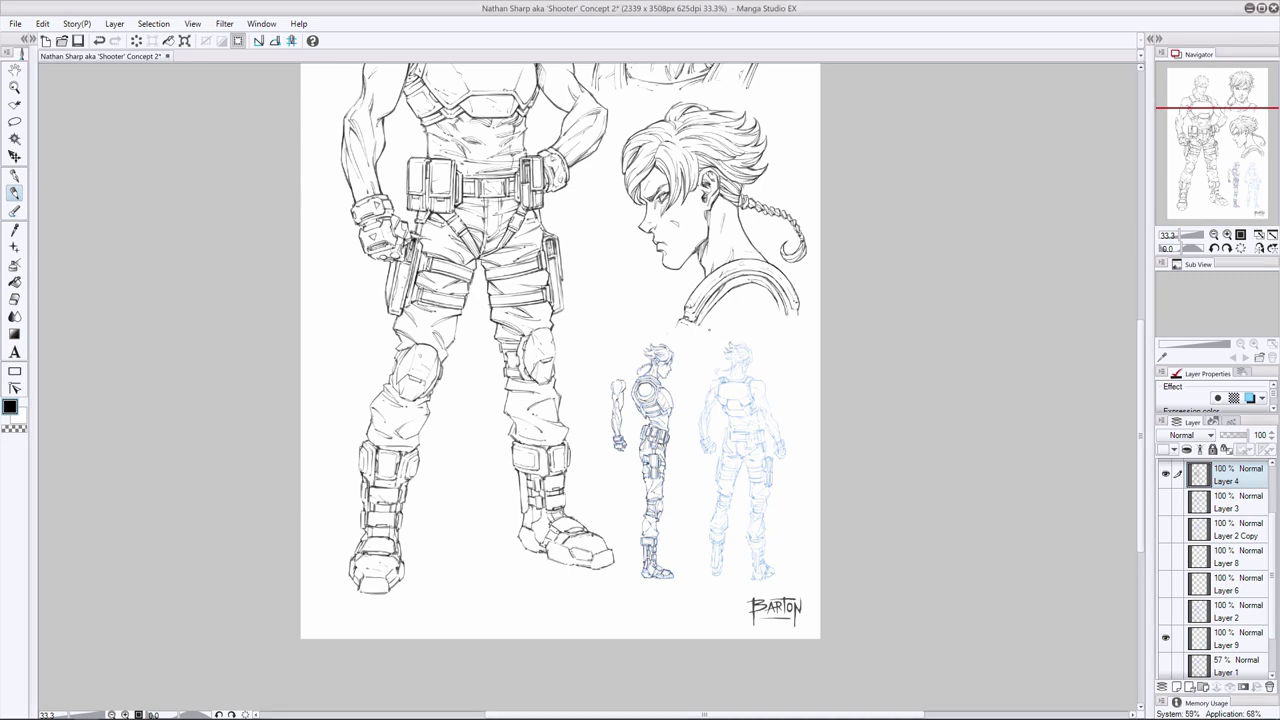
Ink the back-view figure's hair, head and neck on Layer 4
{"action": "key", "text": "ctrl+z"}
{"action": "left_click_drag", "start_coordinate": [737, 350], "coordinate": [741, 353]}
{"action": "left_click_drag", "start_coordinate": [724, 356], "coordinate": [735, 363]}
{"action": "key", "text": "ctrl+z"}
{"action": "left_click_drag", "start_coordinate": [742, 379], "coordinate": [744, 388]}
{"action": "scroll", "coordinate": [560, 350], "scroll_direction": "up", "scroll_amount": 2}
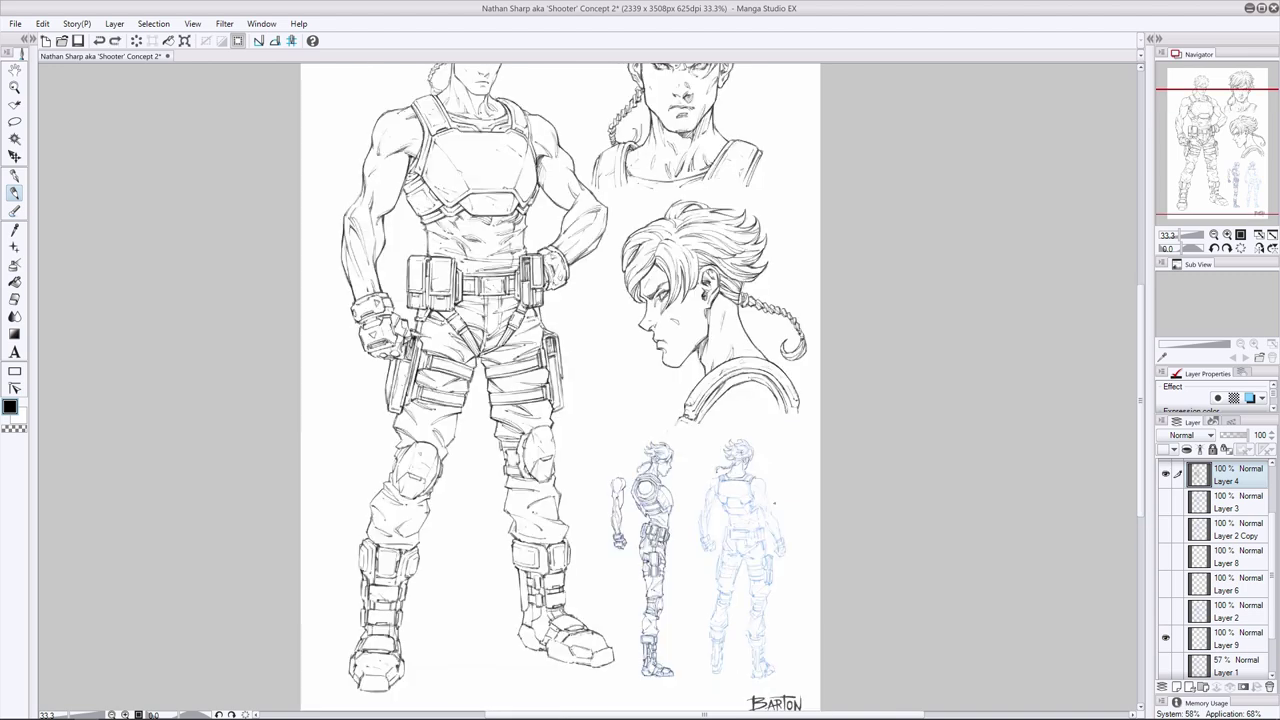
Ink the back-view figure's vest straps and back armour panel
{"action": "key", "text": "ctrl+z"}
{"action": "left_click_drag", "start_coordinate": [739, 361], "coordinate": [744, 363]}
{"action": "key", "text": "ctrl+z"}
{"action": "key", "text": "ctrl+y"}
{"action": "scroll", "coordinate": [560, 387], "scroll_direction": "down", "scroll_amount": 1}
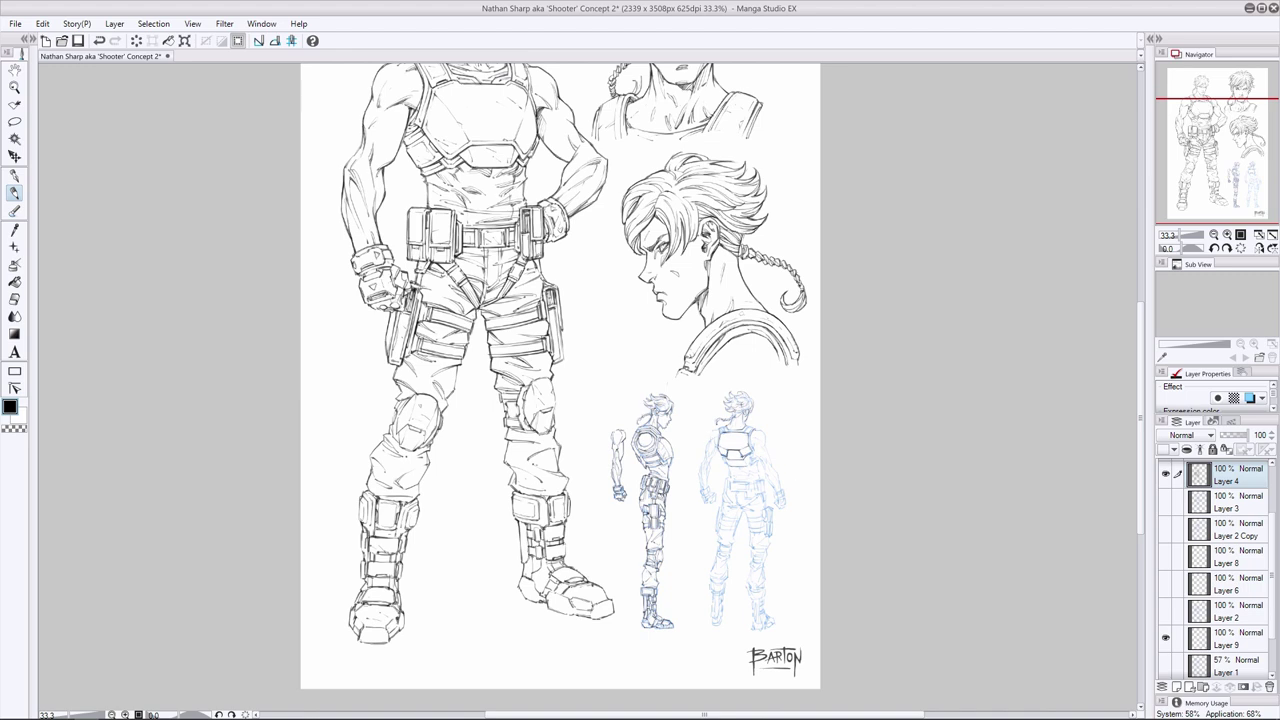
{"action": "key", "text": "ctrl+z"}
{"action": "key", "text": "ctrl+y"}
{"action": "key", "text": "ctrl+z"}
{"action": "key", "text": "ctrl+y"}
{"action": "key", "text": "ctrl+z"}
{"action": "key", "text": "ctrl+y"}
{"action": "key", "text": "ctrl+z"}
{"action": "key", "text": "ctrl+y"}
{"action": "key", "text": "ctrl+z"}
{"action": "key", "text": "ctrl+y"}
Erase the overlap at the back-view figure's shoulder and ink both arms
{"action": "key", "text": "e"}
{"action": "left_click_drag", "start_coordinate": [758, 428], "coordinate": [764, 436]}
{"action": "key", "text": "p"}
{"action": "left_click_drag", "start_coordinate": [711, 453], "coordinate": [697, 491]}
{"action": "left_click_drag", "start_coordinate": [712, 434], "coordinate": [709, 443]}
{"action": "key", "text": "ctrl+z"}
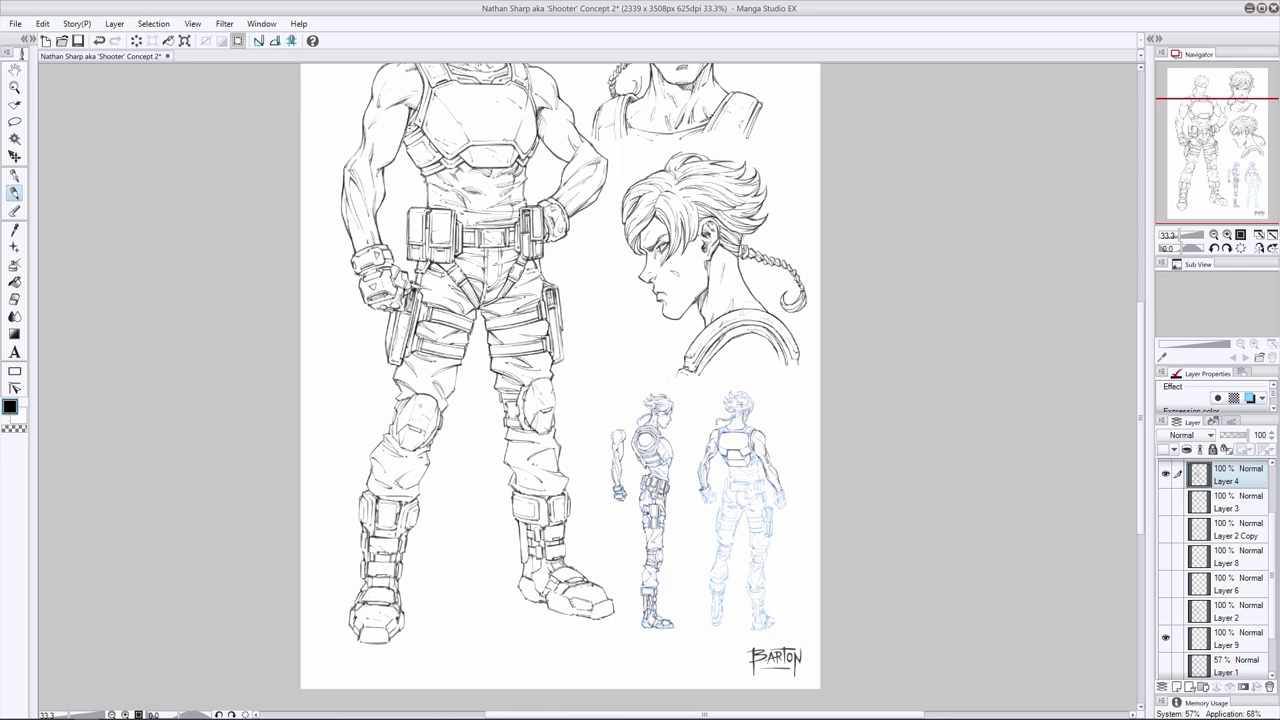
Ink the glove and fist of the back-view figure's arm away from the holster
{"action": "left_click_drag", "start_coordinate": [708, 488], "coordinate": [702, 498]}
{"action": "key", "text": "ctrl+z"}
{"action": "key", "text": "ctrl+y"}
{"action": "key", "text": "ctrl+z"}
{"action": "key", "text": "ctrl+y"}
Clean up the back-view figure's waist and ink the pouch at the centre of the belt
{"action": "left_click", "coordinate": [14, 299]}
{"action": "left_click_drag", "start_coordinate": [724, 472], "coordinate": [730, 478]}
{"action": "left_click", "coordinate": [14, 193]}
{"action": "key", "text": "j"}
{"action": "key", "text": "p"}
{"action": "key", "text": "j"}
{"action": "key", "text": "p"}
{"action": "key", "text": "ctrl+z"}
{"action": "key", "text": "ctrl+y"}
{"action": "key", "text": "ctrl+z"}
{"action": "key", "text": "ctrl+y"}
{"action": "left_click_drag", "start_coordinate": [727, 481], "coordinate": [748, 482]}
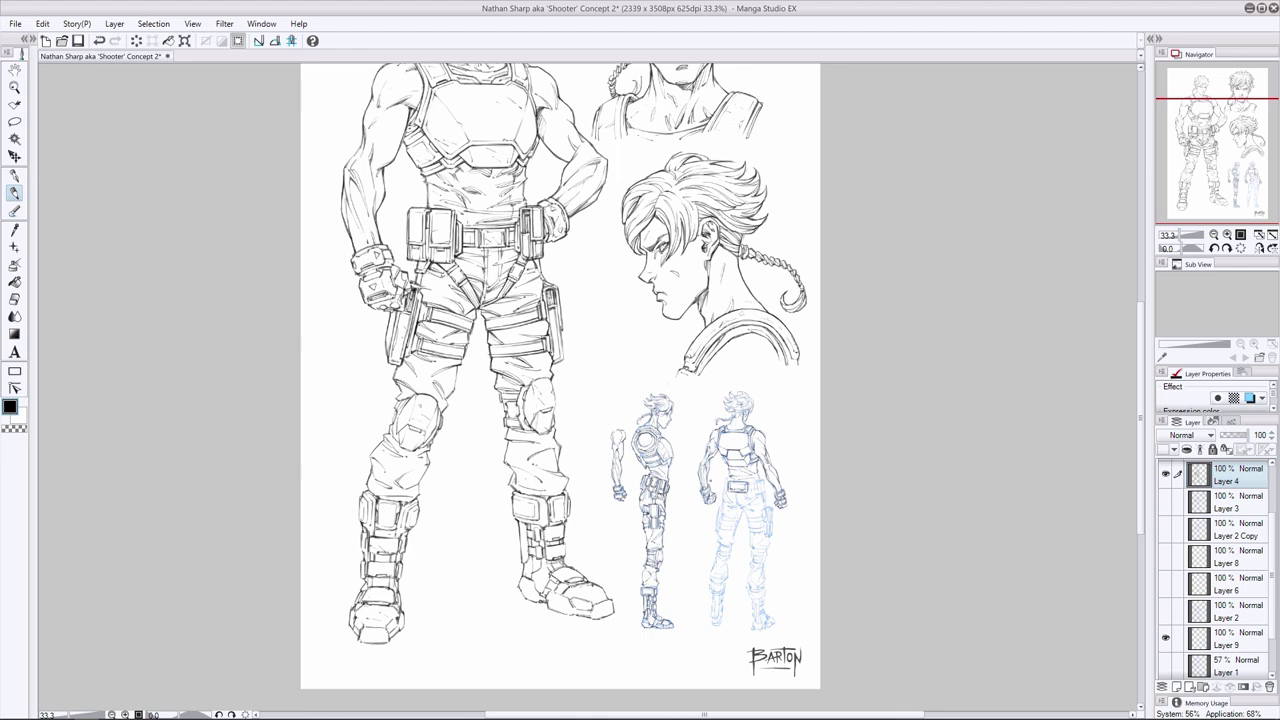
Ink the back-view figure's belt and hip lines on the side away from the holster
{"action": "key", "text": "ctrl+z"}
{"action": "key", "text": "ctrl+y"}
{"action": "key", "text": "ctrl+z"}
{"action": "key", "text": "ctrl+y"}
{"action": "key", "text": "ctrl+z"}
{"action": "key", "text": "ctrl+y"}
{"action": "key", "text": "ctrl+z"}
{"action": "key", "text": "ctrl+y"}
{"action": "key", "text": "ctrl+z"}
{"action": "key", "text": "ctrl+y"}
{"action": "key", "text": "ctrl+z"}
{"action": "key", "text": "ctrl+y"}
{"action": "key", "text": "ctrl+z"}
{"action": "key", "text": "ctrl+y"}
{"action": "left_click_drag", "start_coordinate": [723, 494], "coordinate": [734, 504]}
{"action": "key", "text": "ctrl+z"}
{"action": "key", "text": "ctrl+y"}
Erase and re-ink the belt section on the back-view figure's holster side
{"action": "left_click", "coordinate": [14, 299]}
{"action": "left_click_drag", "start_coordinate": [748, 479], "coordinate": [754, 486]}
{"action": "left_click", "coordinate": [14, 193]}
{"action": "key", "text": "ctrl+z"}
{"action": "key", "text": "ctrl+y"}
{"action": "key", "text": "ctrl+z"}
{"action": "key", "text": "e"}
{"action": "key", "text": "p"}
Erase stray lines below the back-view figure's belt on Layer 4, hiding and reshowing Layer 9 as a check
{"action": "left_click", "coordinate": [1226, 639]}
{"action": "left_click", "coordinate": [1165, 638]}
{"action": "left_click", "coordinate": [1226, 475]}
{"action": "key", "text": "e"}
{"action": "left_click_drag", "start_coordinate": [736, 484], "coordinate": [742, 498]}
{"action": "key", "text": "p"}
{"action": "left_click", "coordinate": [1165, 611]}
{"action": "left_click", "coordinate": [1165, 611]}
{"action": "left_click", "coordinate": [1165, 638]}
Ink the back-view figure's thigh holster and straps on Layer 4, erasing its overlapping edge lines
{"action": "key", "text": "ctrl+z"}
{"action": "key", "text": "ctrl+y"}
{"action": "key", "text": "ctrl+z"}
{"action": "left_click_drag", "start_coordinate": [764, 509], "coordinate": [771, 523]}
{"action": "key", "text": "ctrl+y"}
{"action": "key", "text": "ctrl+z"}
{"action": "key", "text": "ctrl+z"}
{"action": "key", "text": "ctrl+y"}
{"action": "left_click", "coordinate": [14, 299]}
{"action": "left_click_drag", "start_coordinate": [774, 528], "coordinate": [770, 518]}
{"action": "left_click", "coordinate": [14, 193]}
{"action": "key", "text": "ctrl+z"}
{"action": "key", "text": "ctrl+y"}
{"action": "key", "text": "ctrl+z"}
{"action": "key", "text": "ctrl+y"}
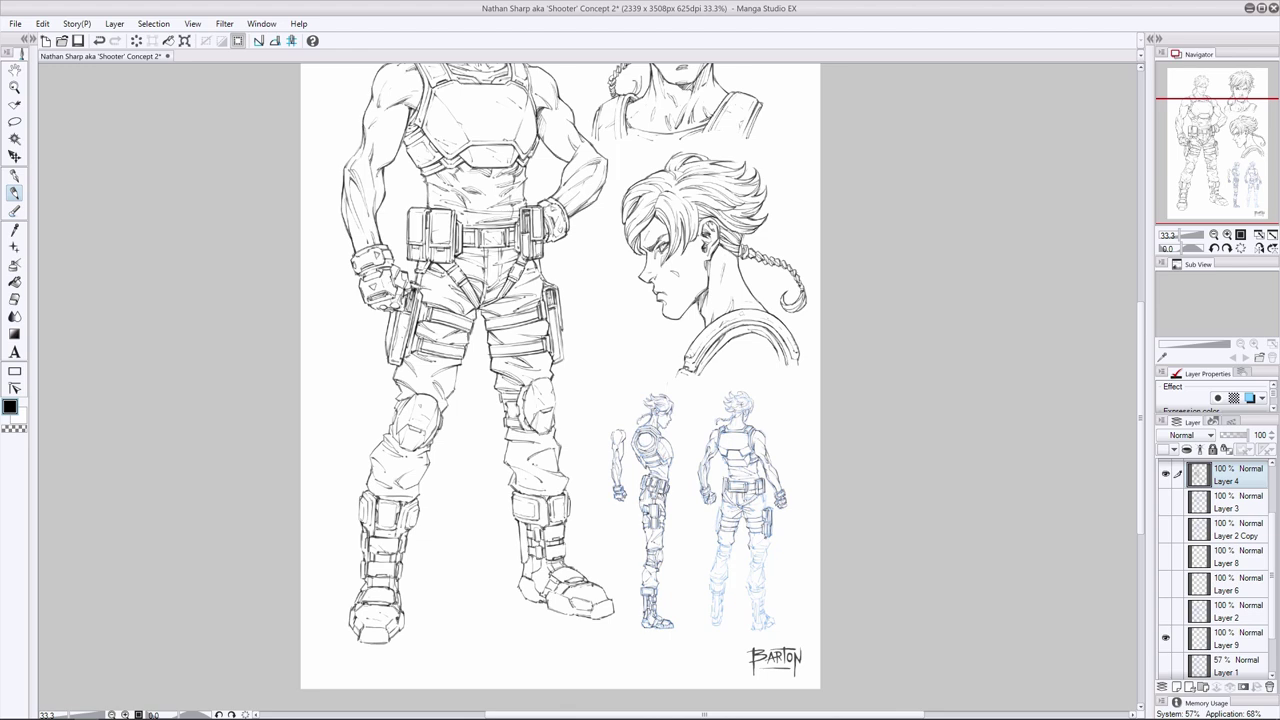
Ink the back-view figure's thigh and knee folds on the holster side on Layer 4, erasing overlapping lines
{"action": "key", "text": "e"}
{"action": "left_click_drag", "start_coordinate": [738, 508], "coordinate": [744, 512]}
{"action": "key", "text": "p"}
{"action": "key", "text": "e"}
{"action": "key", "text": "p"}
{"action": "key", "text": "ctrl+z"}
{"action": "key", "text": "ctrl+y"}
{"action": "key", "text": "ctrl+z"}
{"action": "left_click_drag", "start_coordinate": [752, 534], "coordinate": [764, 567]}
{"action": "key", "text": "ctrl+z"}
{"action": "key", "text": "e"}
{"action": "key", "text": "p"}
Ink the back-view figure's shin and boot on the holster side, cleaning up the line edges
{"action": "left_click_drag", "start_coordinate": [750, 564], "coordinate": [761, 585]}
{"action": "key", "text": "e"}
{"action": "key", "text": "p"}
{"action": "key", "text": "e"}
{"action": "key", "text": "p"}
Ink the knee area of the back-view figure's other leg and erase the excess lines
{"action": "mouse_move", "coordinate": [714, 558]}
{"action": "left_mouse_down"}
{"action": "mouse_move", "coordinate": [732, 554]}
{"action": "mouse_move", "coordinate": [712, 582]}
{"action": "mouse_move", "coordinate": [732, 567]}
{"action": "left_mouse_up"}
{"action": "key", "text": "e"}
{"action": "key", "text": "p"}
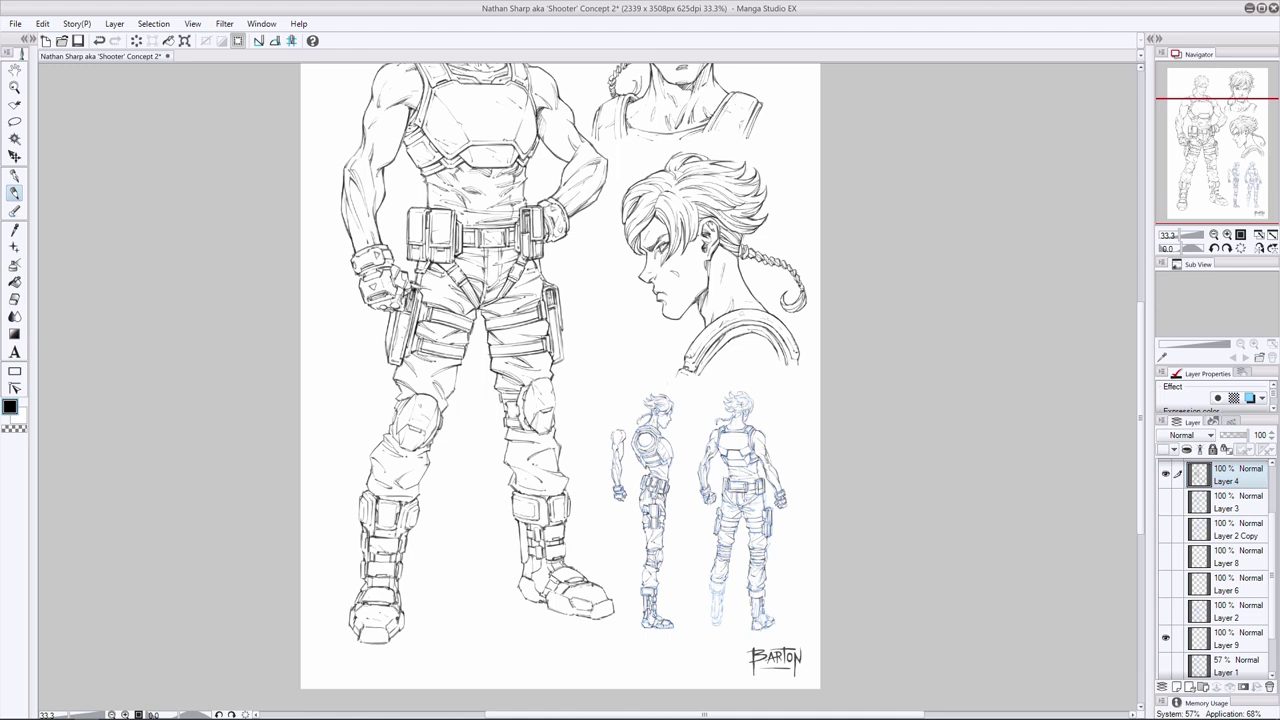
Ink the shin and boot of the back-view figure's leg without the holster, erasing overlaps
{"action": "left_click", "coordinate": [15, 299]}
{"action": "left_click", "coordinate": [15, 193]}
{"action": "left_click", "coordinate": [15, 299]}
{"action": "left_click", "coordinate": [15, 193]}
{"action": "left_click_drag", "start_coordinate": [711, 580], "coordinate": [725, 623]}
{"action": "key", "text": "ctrl+z"}
{"action": "left_click", "coordinate": [15, 299]}
{"action": "left_click", "coordinate": [15, 193]}
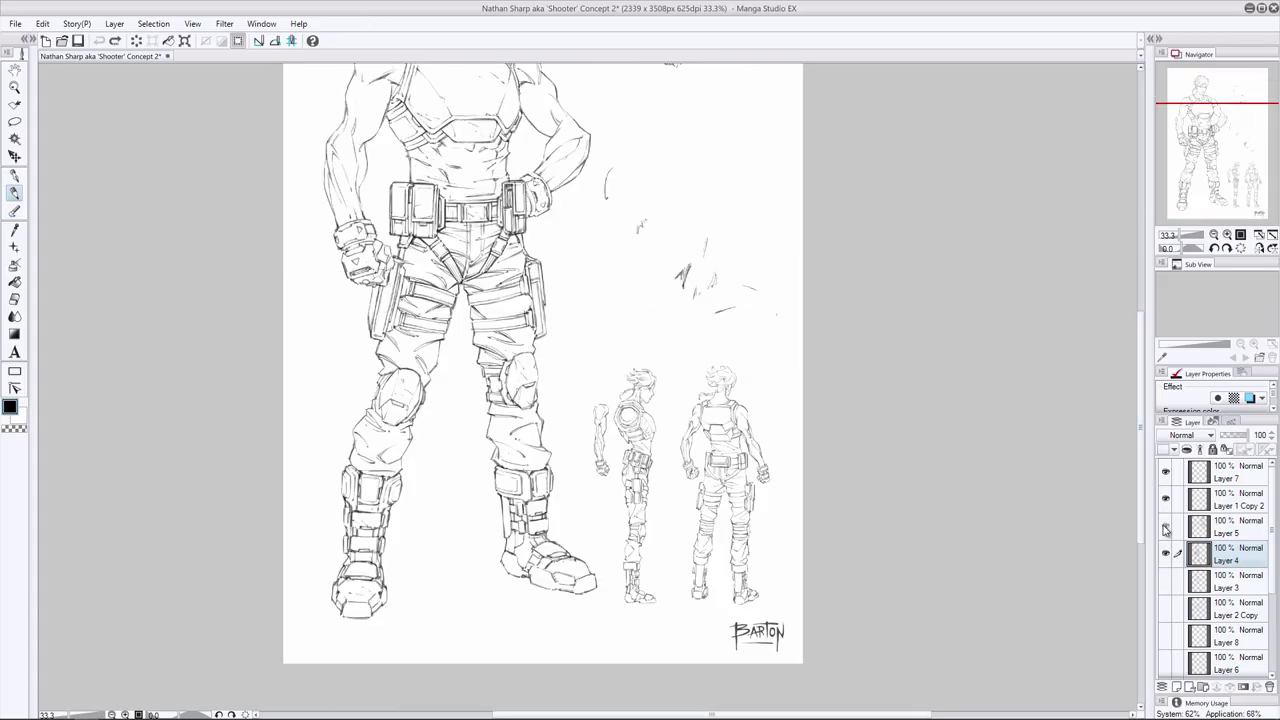
Show and select Layer 5, and strengthen the side-view figure's shoulder lines, comparing them with the earlier strokes
{"action": "left_click", "coordinate": [1165, 526]}
{"action": "left_click", "coordinate": [1225, 526]}
{"action": "key", "text": "ctrl+y"}
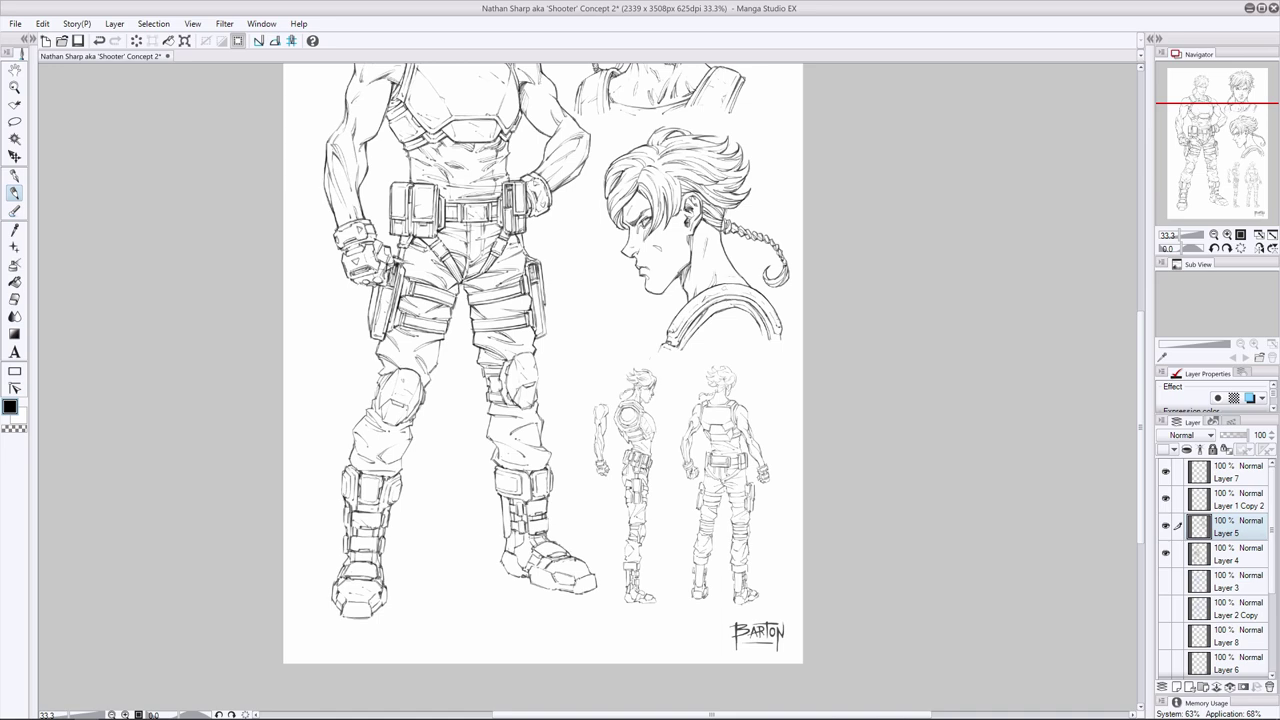
{"action": "key", "text": "ctrl+z"}
{"action": "key", "text": "ctrl+y"}
{"action": "key", "text": "ctrl+z"}
{"action": "key", "text": "ctrl+y"}
{"action": "scroll", "coordinate": [590, 380], "scroll_direction": "down", "scroll_amount": 2}
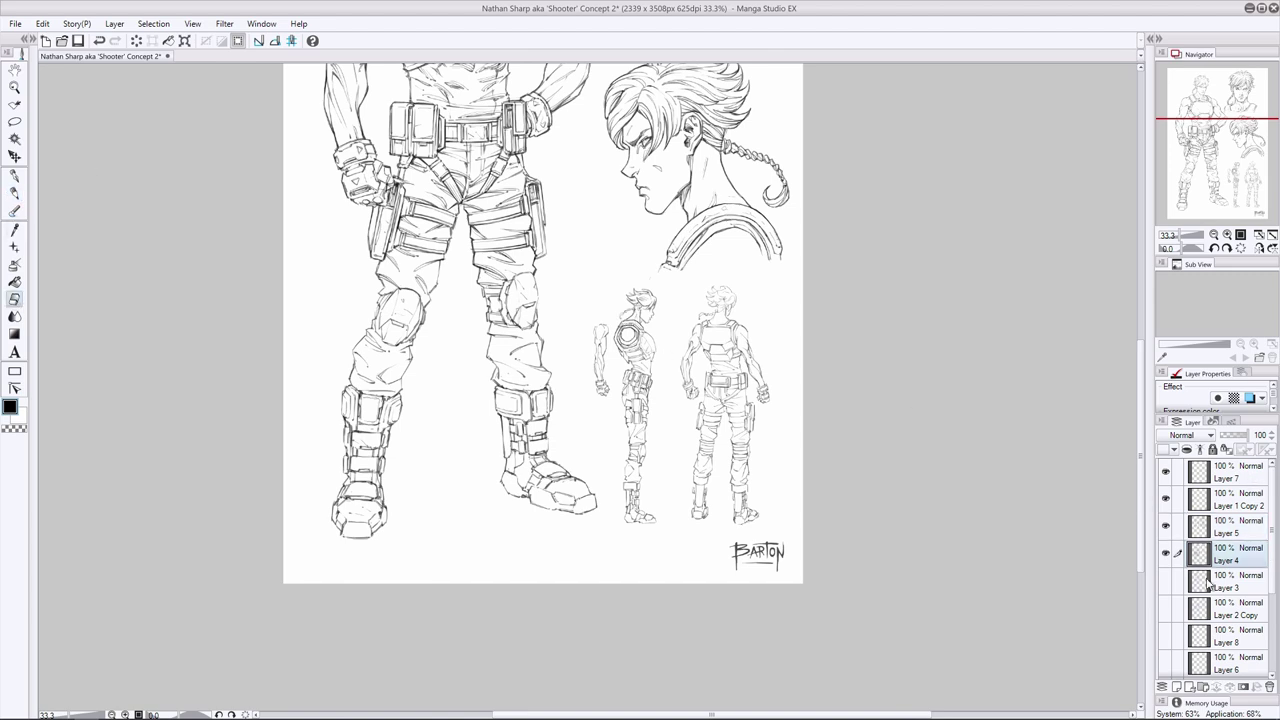
Strengthen the side-view figure's chest, arm, belt and leg lines on Layer 5
{"action": "left_click_drag", "start_coordinate": [650, 336], "coordinate": [657, 351]}
{"action": "key", "text": "ctrl+z"}
{"action": "key", "text": "ctrl+y"}
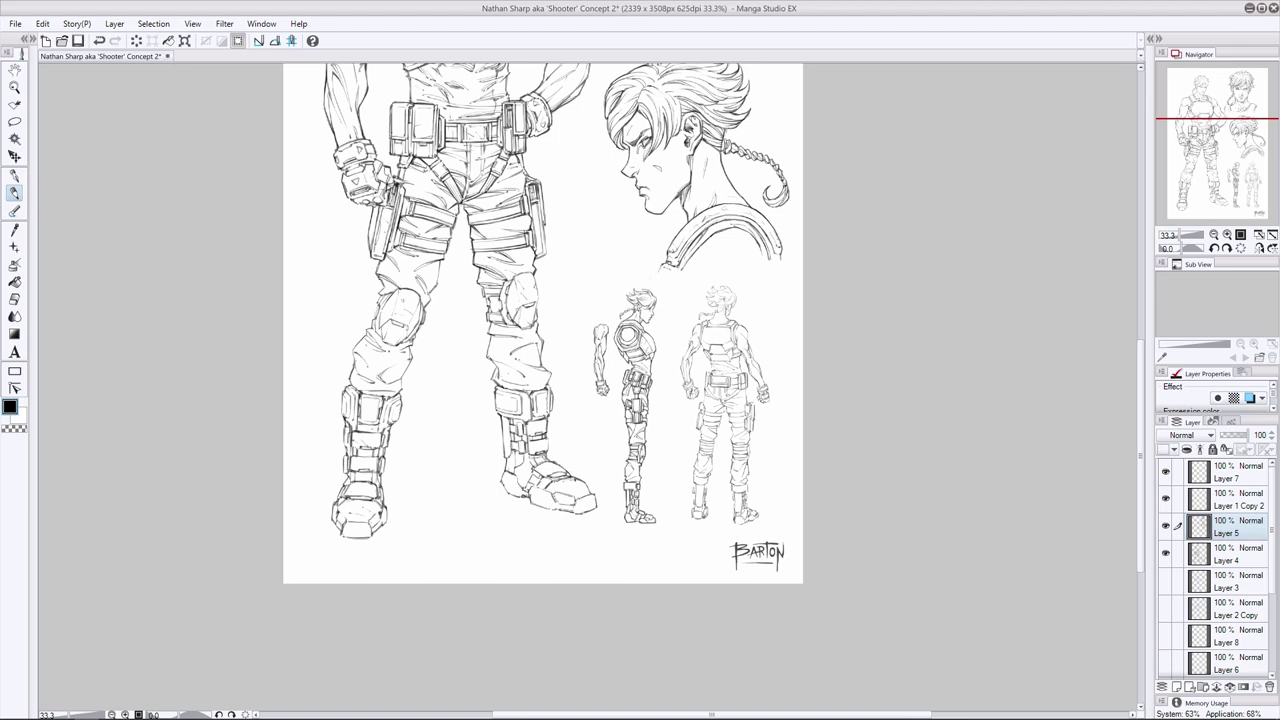
Clean up lines around the back-view figure's head on Layer 4
{"action": "scroll", "coordinate": [700, 350], "scroll_direction": "up", "scroll_amount": 2}
{"action": "key", "text": "e"}
{"action": "left_click", "coordinate": [1228, 554]}
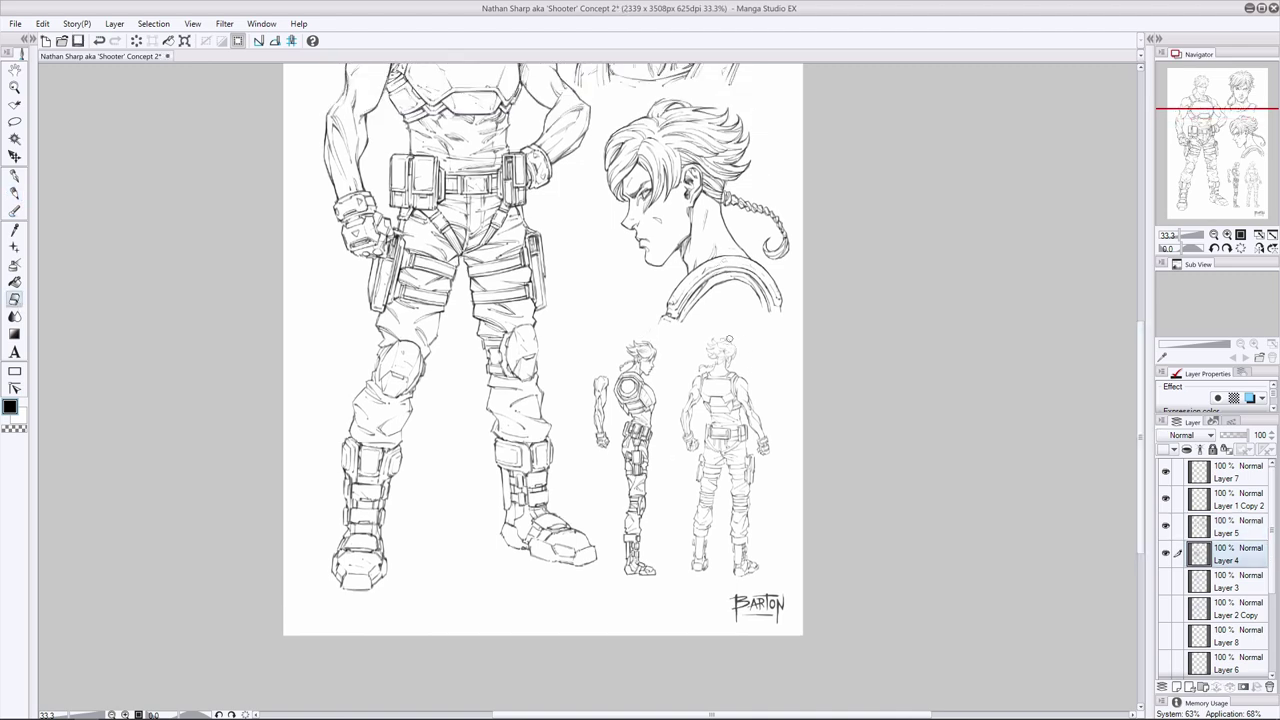
{"action": "key", "text": "p"}
{"action": "key", "text": "ctrl+z"}
{"action": "key", "text": "ctrl+z"}
{"action": "key", "text": "ctrl+y"}
Strengthen the back-view figure's hair and head outline on Layer 5
{"action": "key", "text": "e"}
{"action": "left_click", "coordinate": [1225, 526]}
{"action": "key", "text": "p"}
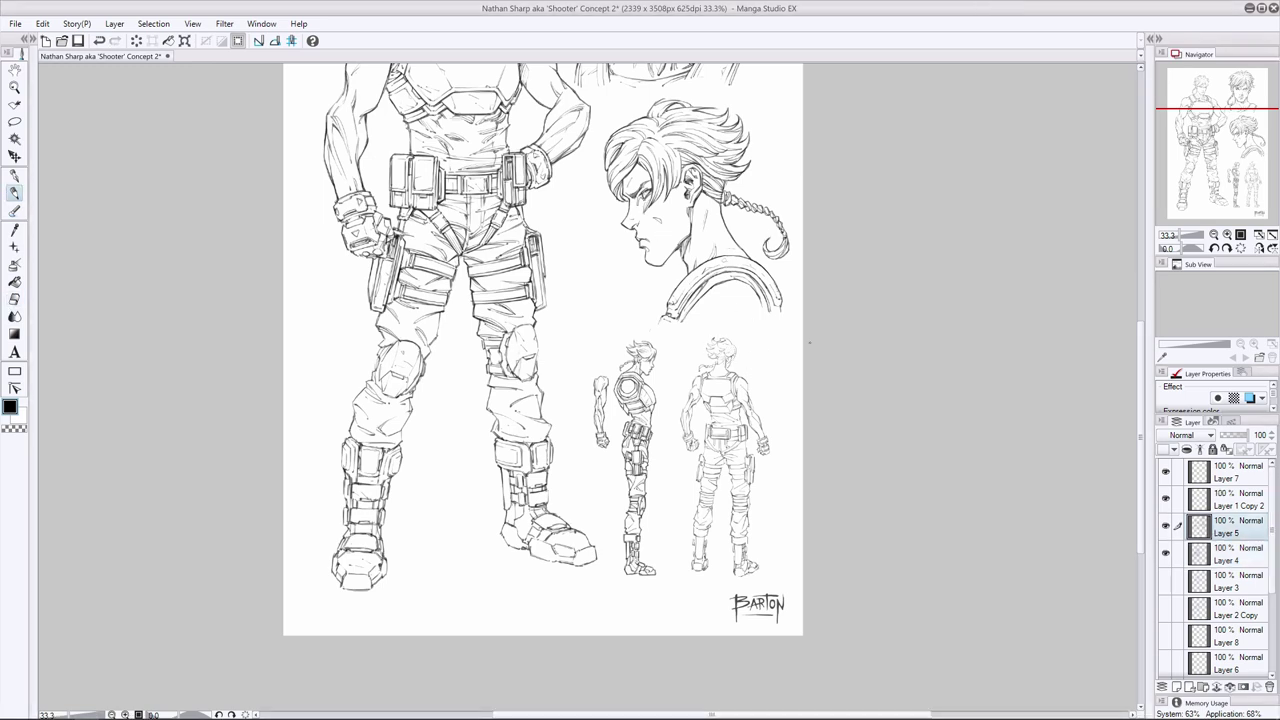
{"action": "left_click_drag", "start_coordinate": [711, 339], "coordinate": [705, 351]}
{"action": "key", "text": "e"}
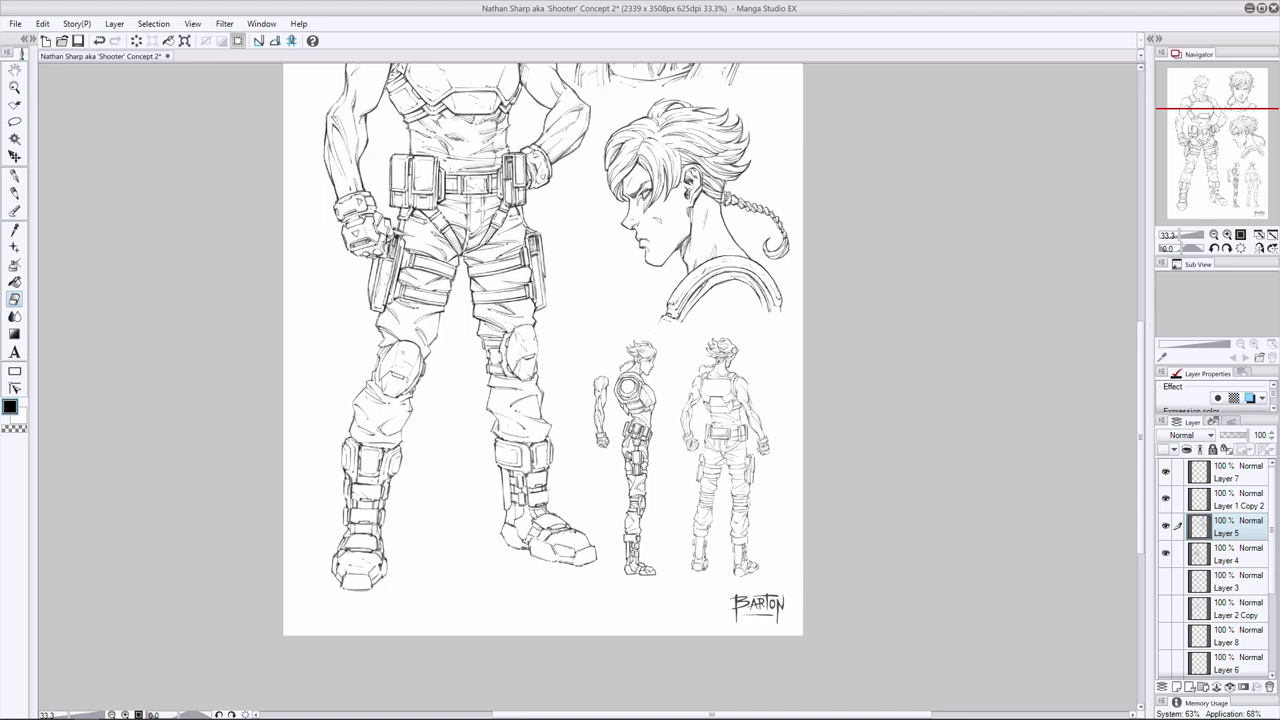
Strengthen the back-view figure's vest and back-plate lines on Layer 5
{"action": "key", "text": "p"}
{"action": "mouse_move", "coordinate": [703, 380]}
{"action": "left_mouse_down"}
{"action": "mouse_move", "coordinate": [699, 396]}
{"action": "mouse_move", "coordinate": [732, 416]}
{"action": "left_mouse_up"}
{"action": "key", "text": "ctrl+z"}
{"action": "key", "text": "ctrl+y"}
{"action": "key", "text": "ctrl+z"}
{"action": "key", "text": "ctrl+y"}
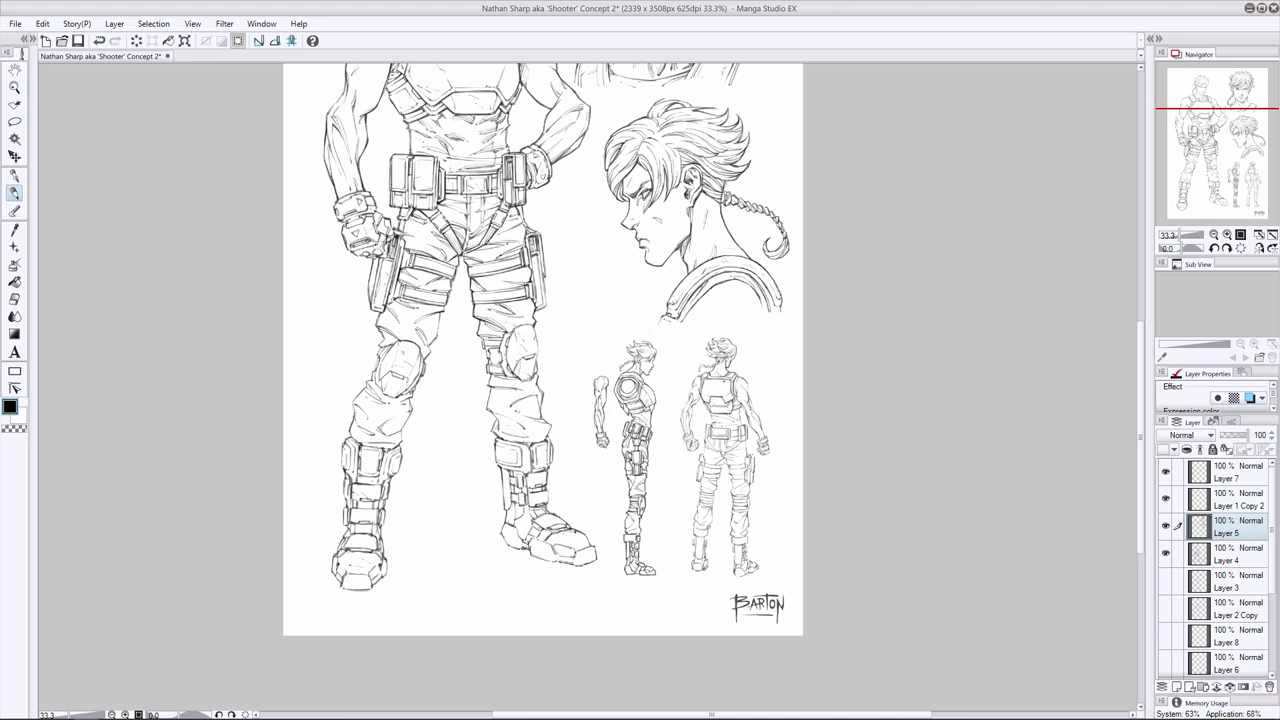
Strengthen the back-view figure's arm outlines on Layer 5 and clean up the underlying lines on Layer 4
{"action": "left_click_drag", "start_coordinate": [733, 377], "coordinate": [763, 431]}
{"action": "left_click_drag", "start_coordinate": [686, 386], "coordinate": [685, 435]}
{"action": "key", "text": "ctrl+z"}
{"action": "left_click", "coordinate": [1226, 554]}
{"action": "key", "text": "e"}
{"action": "left_click", "coordinate": [1226, 527]}
{"action": "key", "text": "p"}
Strengthen the back-view figure's belt and pouch lines, switching between Layer 5 and Layer 4 to clean up
{"action": "left_click_drag", "start_coordinate": [720, 426], "coordinate": [740, 427]}
{"action": "key", "text": "e"}
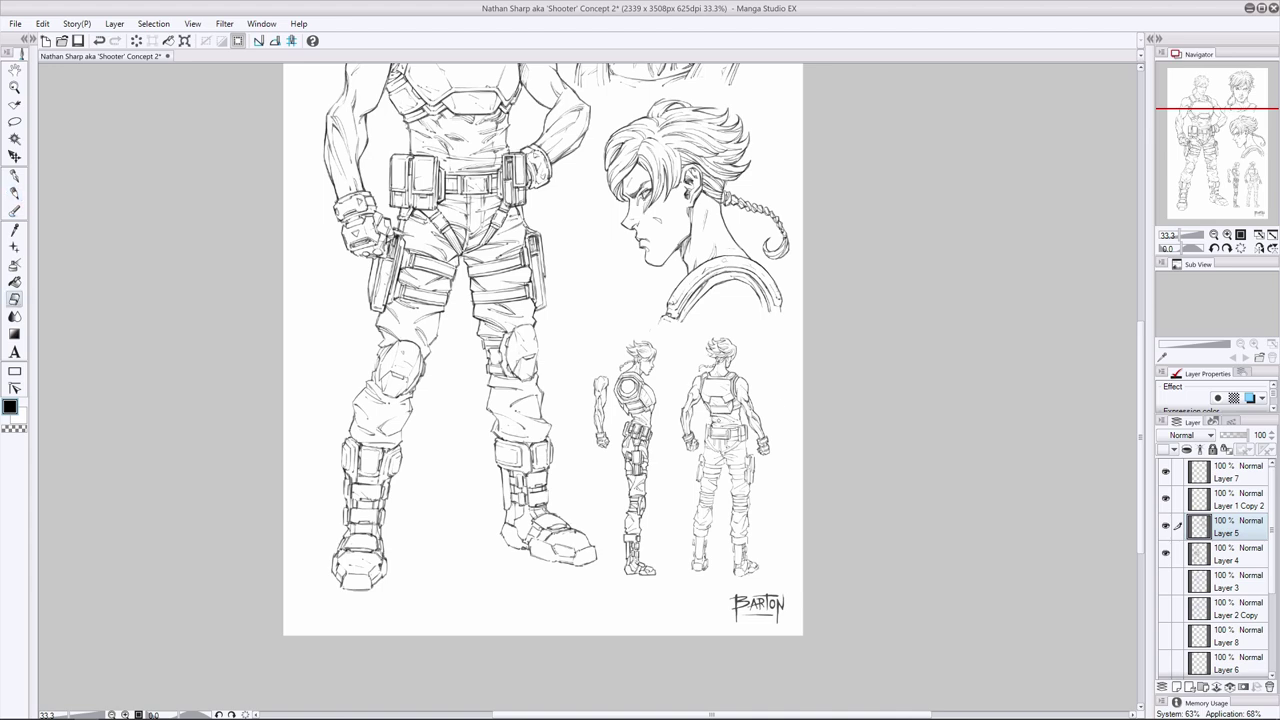
{"action": "left_click", "coordinate": [1228, 554]}
{"action": "left_click", "coordinate": [14, 192]}
{"action": "left_click", "coordinate": [1228, 527]}
{"action": "left_click", "coordinate": [14, 299]}
{"action": "key", "text": "p"}
{"action": "key", "text": "ctrl+z"}
{"action": "left_click_drag", "start_coordinate": [714, 432], "coordinate": [726, 434]}
Select Layer 4 and strengthen the back-view figure's hip and seat lines below the belt, erasing rough edges
{"action": "key", "text": "alt+bracketleft"}
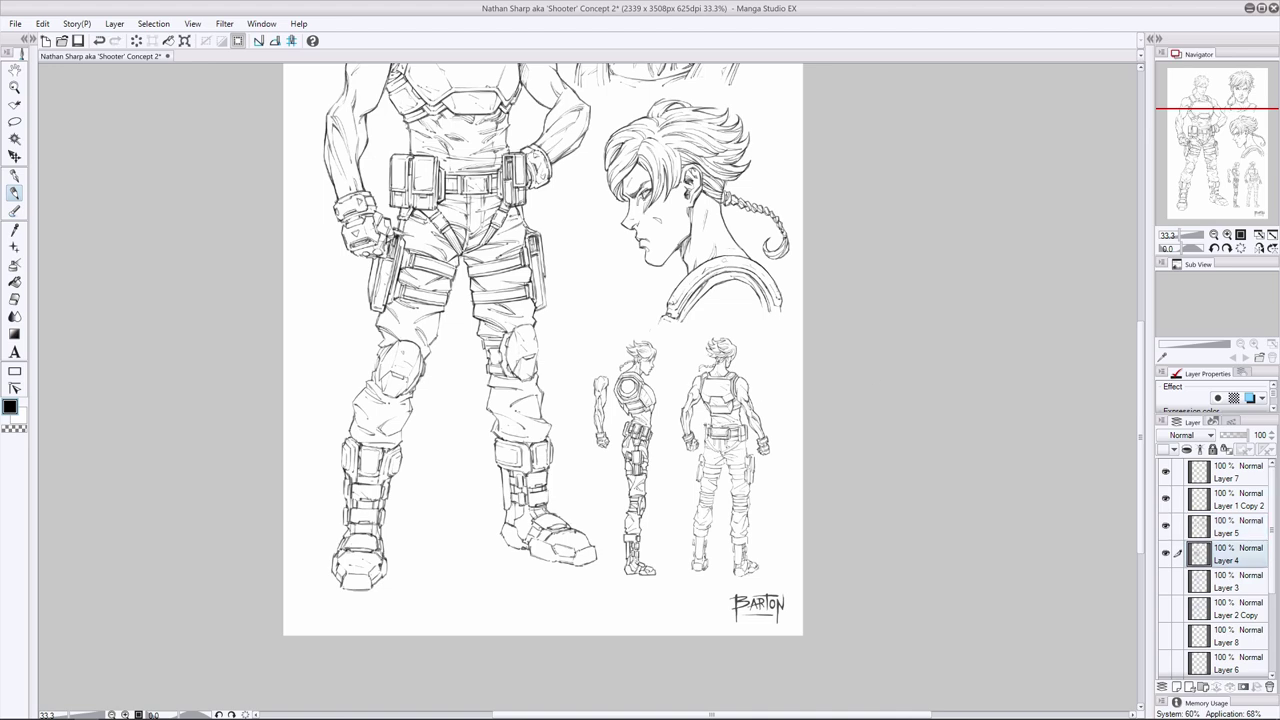
{"action": "key", "text": "e"}
{"action": "key", "text": "p"}
{"action": "key", "text": "e"}
{"action": "key", "text": "p"}
{"action": "key", "text": "e"}
{"action": "key", "text": "alt+bracketright"}
{"action": "key", "text": "alt+bracketleft"}
{"action": "key", "text": "p"}
{"action": "key", "text": "e"}
{"action": "key", "text": "p"}
{"action": "mouse_move", "coordinate": [708, 443]}
{"action": "left_mouse_down"}
{"action": "mouse_move", "coordinate": [723, 465]}
{"action": "mouse_move", "coordinate": [746, 448]}
{"action": "left_mouse_up"}
{"action": "key", "text": "e"}
{"action": "key", "text": "p"}
{"action": "key", "text": "ctrl+z"}
Strengthen the back-view figure's thigh holster and its straps on Layer 4, erasing overlaps
{"action": "key", "text": "e"}
{"action": "key", "text": "p"}
{"action": "key", "text": "e"}
{"action": "key", "text": "p"}
{"action": "mouse_move", "coordinate": [754, 456]}
{"action": "left_mouse_down"}
{"action": "mouse_move", "coordinate": [749, 484]}
{"action": "mouse_move", "coordinate": [737, 469]}
{"action": "mouse_move", "coordinate": [733, 480]}
{"action": "left_mouse_up"}
{"action": "key", "text": "e"}
{"action": "key", "text": "p"}
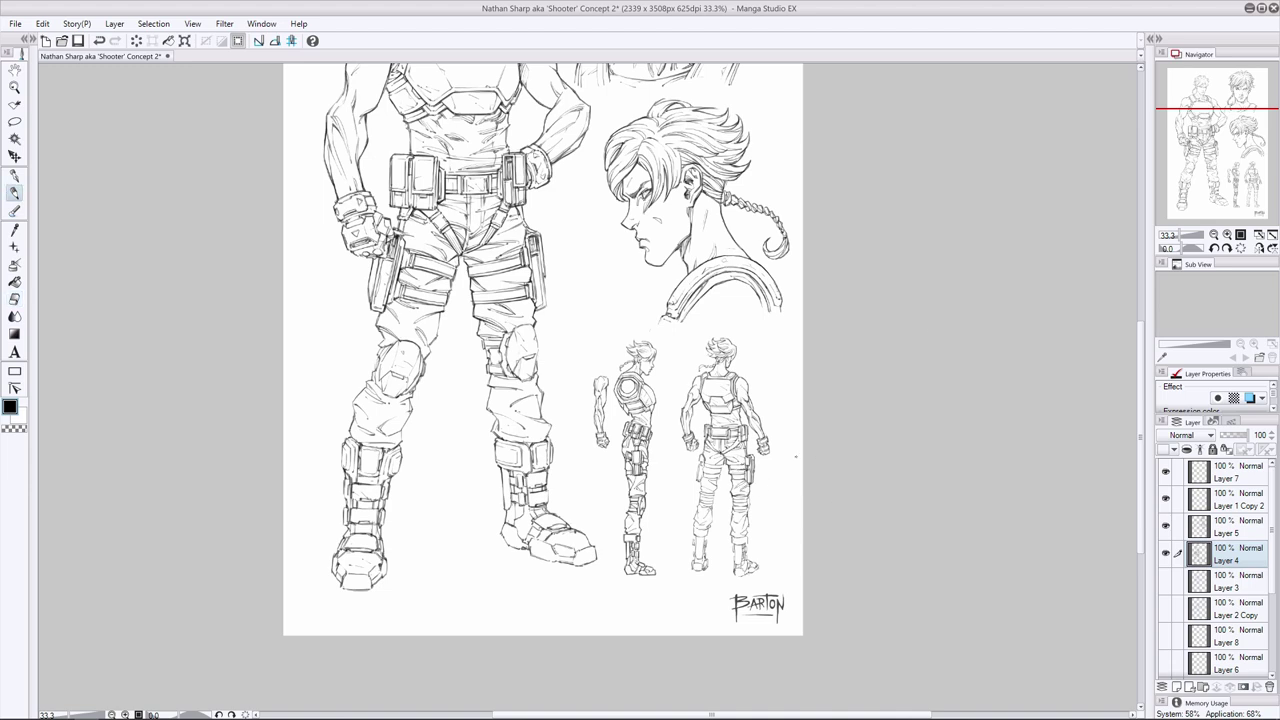
Rework the strap lines on the back-view figure's thigh opposite the holster, undoing the unwanted strokes
{"action": "mouse_move", "coordinate": [702, 466]}
{"action": "left_mouse_down"}
{"action": "mouse_move", "coordinate": [699, 482]}
{"action": "mouse_move", "coordinate": [716, 468]}
{"action": "left_mouse_up"}
{"action": "key", "text": "ctrl+z"}
{"action": "key", "text": "ctrl+z"}
{"action": "key", "text": "e"}
{"action": "key", "text": "p"}
{"action": "key", "text": "e"}
{"action": "key", "text": "p"}
Strengthen the back-view figure's knee and trouser folds and the lower-leg outline opposite the holster
{"action": "left_click_drag", "start_coordinate": [751, 497], "coordinate": [747, 511]}
{"action": "key", "text": "e"}
{"action": "mouse_move", "coordinate": [744, 499]}
{"action": "left_mouse_down"}
{"action": "mouse_move", "coordinate": [711, 508]}
{"action": "mouse_move", "coordinate": [708, 527]}
{"action": "left_mouse_up"}
{"action": "key", "text": "p"}
{"action": "left_click_drag", "start_coordinate": [698, 506], "coordinate": [691, 567]}
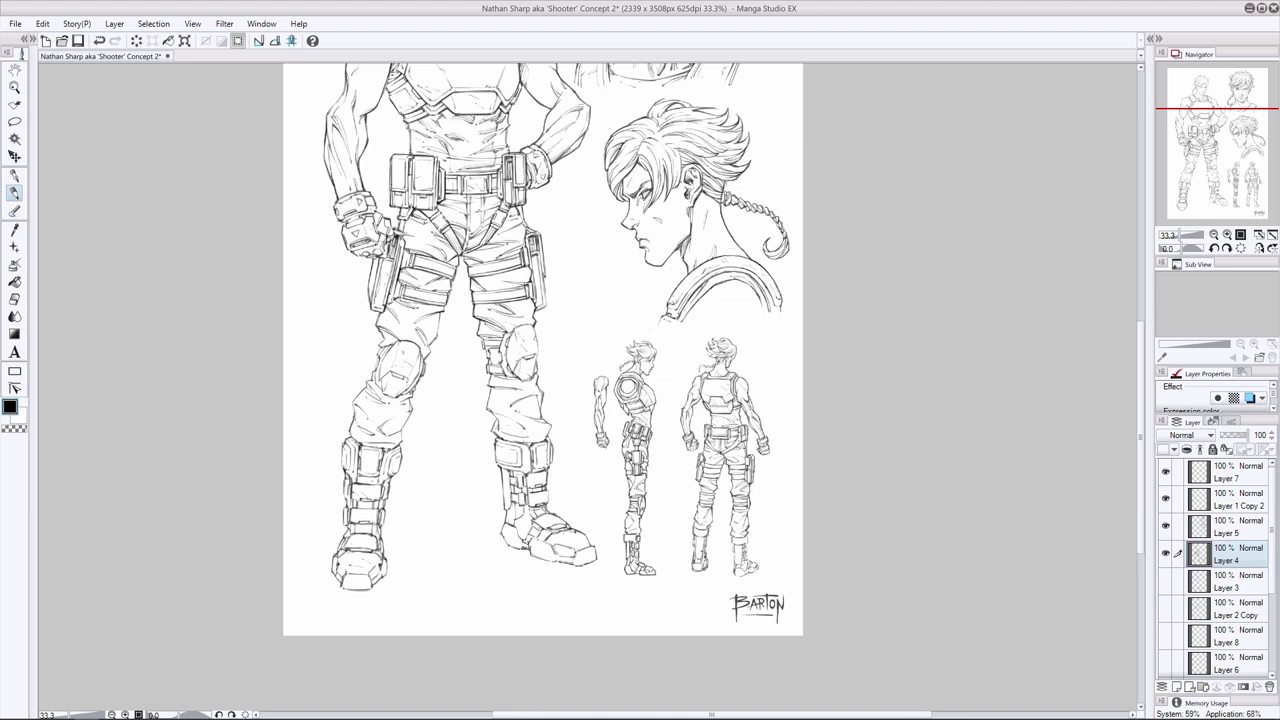
Undo the last lower-leg stroke and strengthen the back-view figure's holster-side thigh and boot, trimming the boot toe
{"action": "key", "text": "ctrl+z"}
{"action": "left_click_drag", "start_coordinate": [734, 460], "coordinate": [742, 471]}
{"action": "left_click_drag", "start_coordinate": [746, 538], "coordinate": [748, 578]}
{"action": "key", "text": "e"}
{"action": "key", "text": "p"}
{"action": "key", "text": "e"}
{"action": "key", "text": "p"}
{"action": "key", "text": "e"}
{"action": "left_click_drag", "start_coordinate": [753, 566], "coordinate": [757, 573]}
{"action": "key", "text": "p"}
{"action": "left_click", "coordinate": [14, 299]}
Fit the whole page in view and flip the canvas view horizontally to check the figures
{"action": "left_click", "coordinate": [1259, 248]}
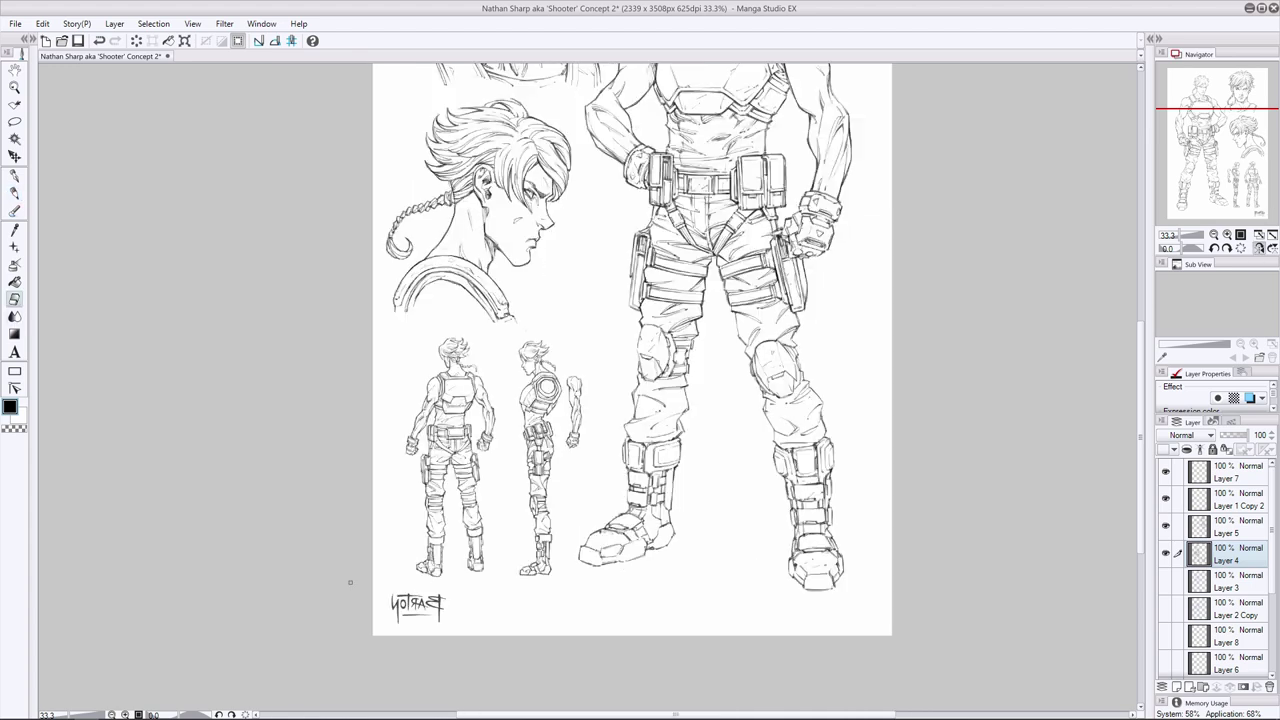
{"action": "left_click", "coordinate": [14, 193]}
{"action": "key", "text": "h"}
{"action": "key", "text": "ctrl+0"}
{"action": "key", "text": "e"}
{"action": "key", "text": "p"}
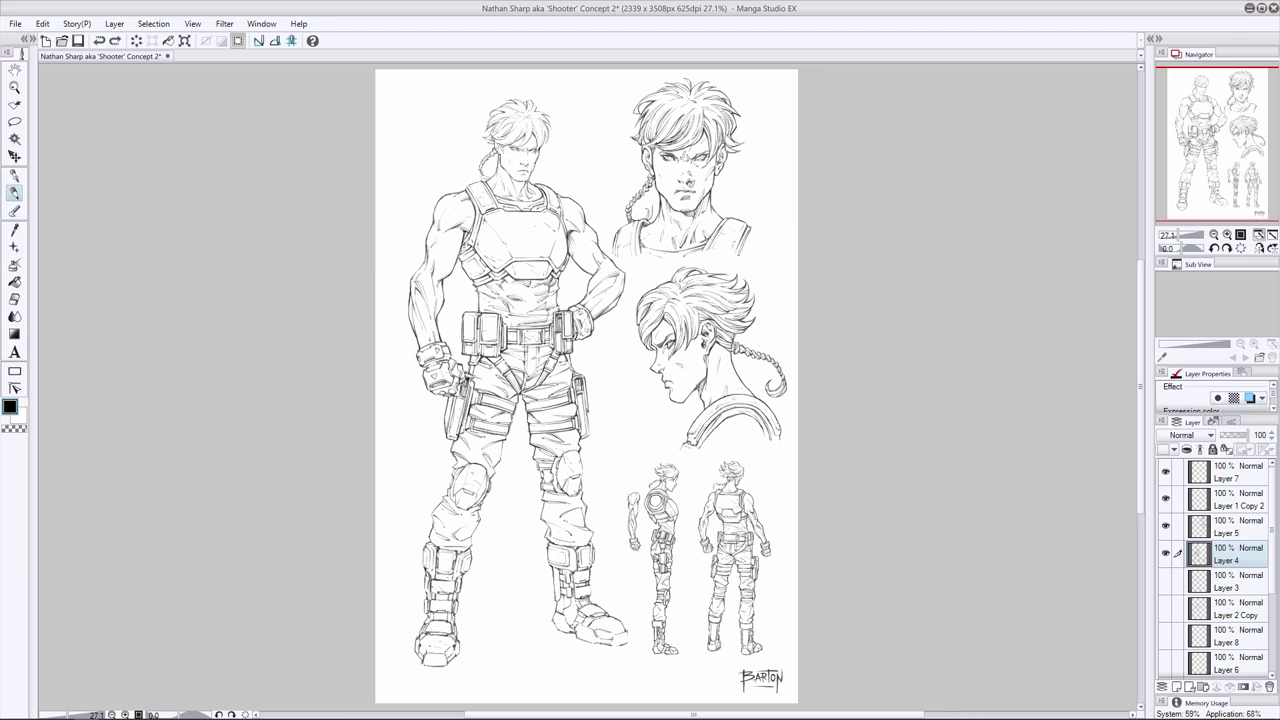
{"action": "key", "text": "h"}
{"action": "key", "text": "e"}
{"action": "key", "text": "p"}
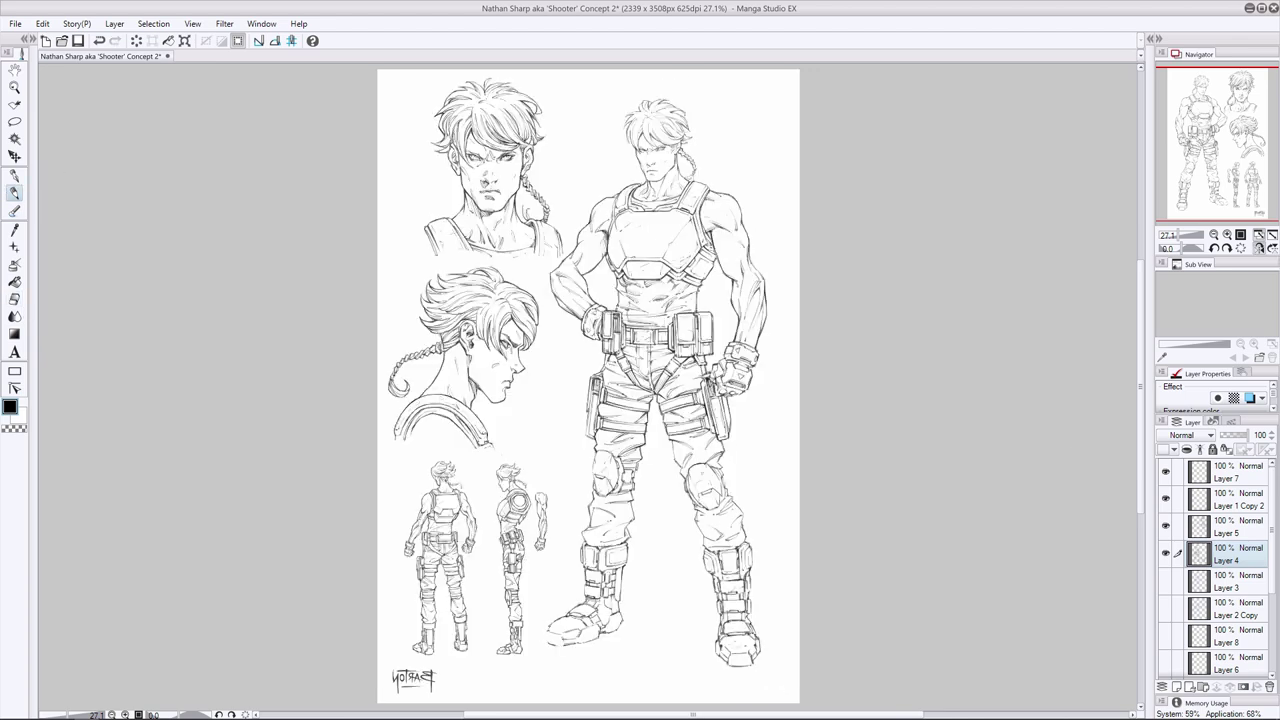
Redraw the toe and sole lines of the main figure's outward-pointing boot on Layer 4, erasing rough parts
{"action": "key", "text": "e"}
{"action": "key", "text": "p"}
{"action": "key", "text": "e"}
{"action": "key", "text": "p"}
{"action": "mouse_move", "coordinate": [599, 636]}
{"action": "left_mouse_down"}
{"action": "mouse_move", "coordinate": [615, 631]}
{"action": "mouse_move", "coordinate": [589, 627]}
{"action": "left_mouse_up"}
{"action": "key", "text": "ctrl+z"}
{"action": "key", "text": "e"}
{"action": "key", "text": "p"}
{"action": "key", "text": "e"}
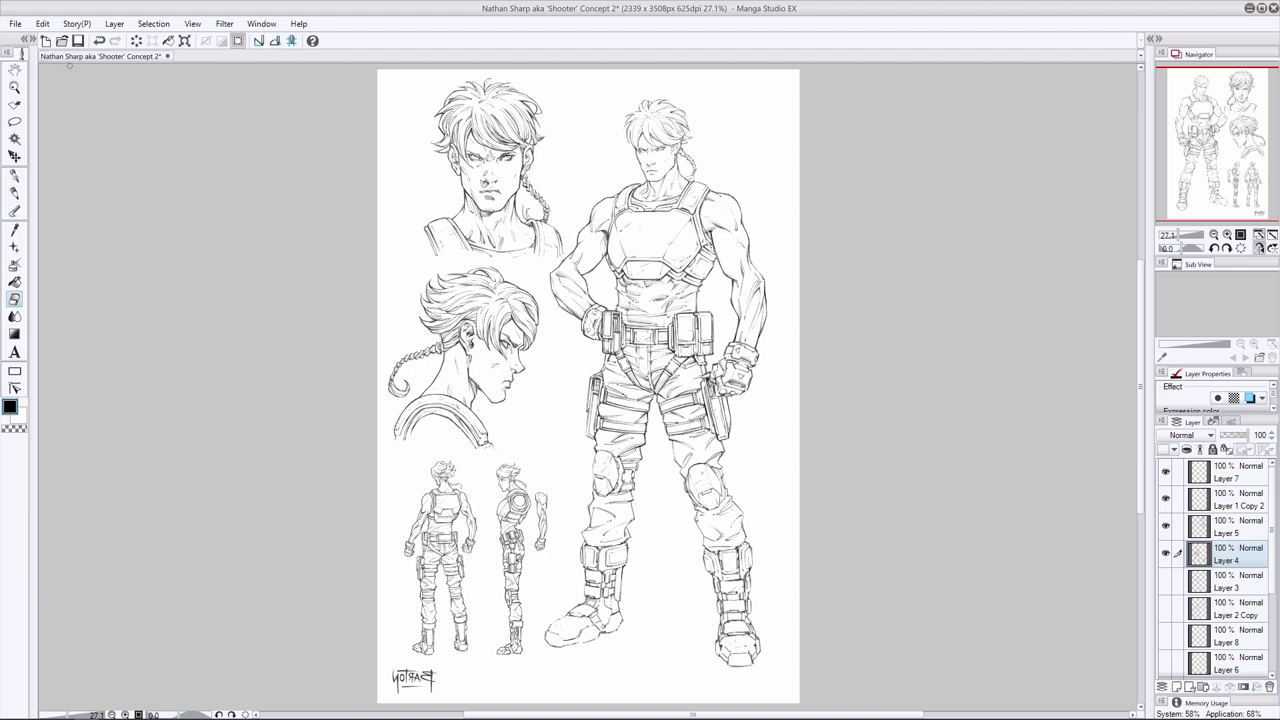
Refine the main figure's knee and trouser lines on Layer 4 by alternately inking and erasing
{"action": "key", "text": "p"}
{"action": "key", "text": "e"}
{"action": "key", "text": "p"}
{"action": "key", "text": "e"}
{"action": "key", "text": "p"}
{"action": "key", "text": "e"}
{"action": "key", "text": "p"}
{"action": "key", "text": "e"}
{"action": "key", "text": "p"}
{"action": "key", "text": "e"}
{"action": "key", "text": "p"}
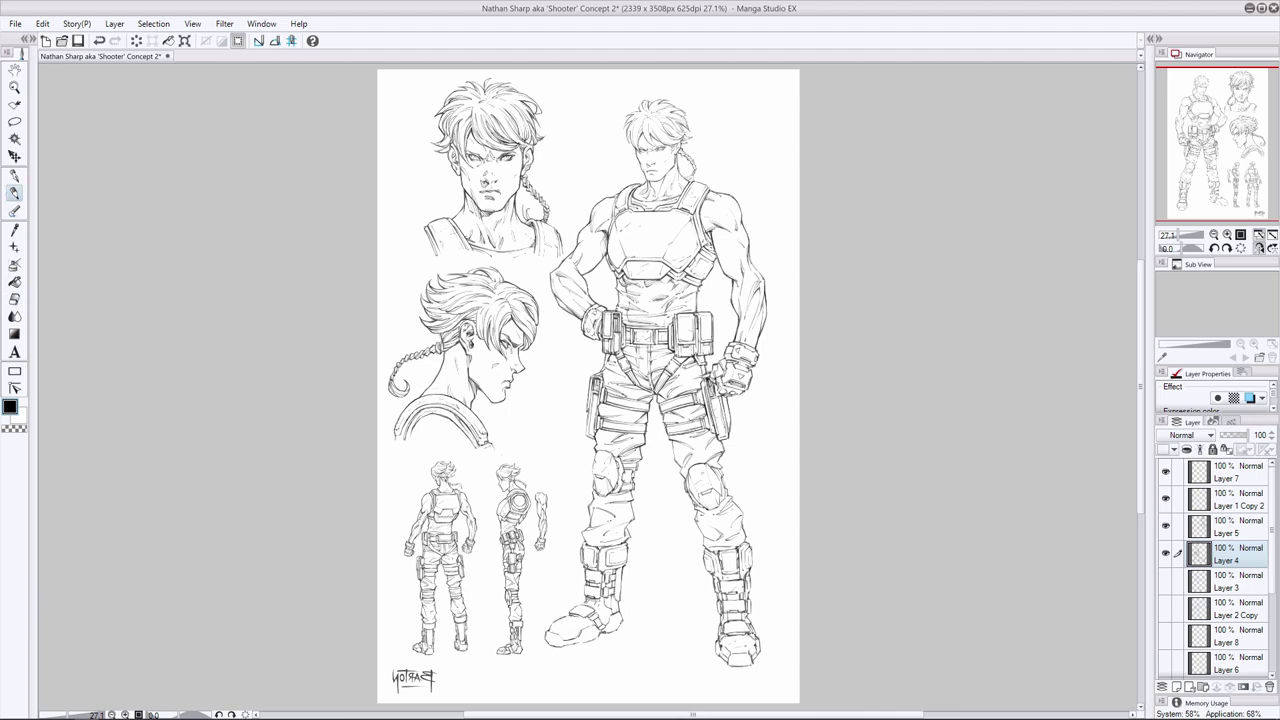
Refine the lower trouser and upper boot lines of the main figure's outward-turned leg on Layer 4, alternately erasing and inking
{"action": "key", "text": "e"}
{"action": "key", "text": "p"}
{"action": "key", "text": "e"}
{"action": "key", "text": "p"}
{"action": "key", "text": "e"}
{"action": "key", "text": "p"}
{"action": "key", "text": "e"}
{"action": "key", "text": "p"}
{"action": "key", "text": "e"}
{"action": "key", "text": "p"}
{"action": "key", "text": "e"}
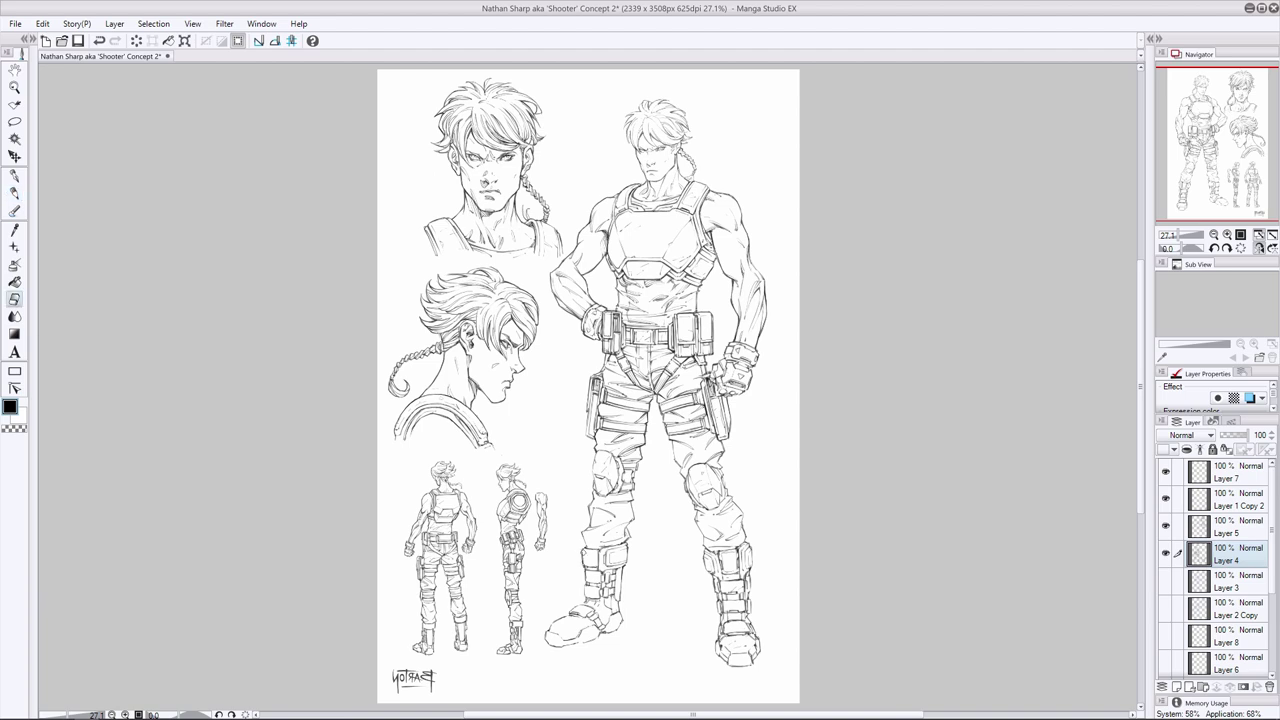
Rework the shin-guard lines above the outward-pointing boot, comparing new strokes through undo and redo and erasing rough ones
{"action": "key", "text": "p"}
{"action": "key", "text": "ctrl+z"}
{"action": "key", "text": "ctrl+y"}
{"action": "key", "text": "ctrl+z"}
{"action": "key", "text": "ctrl+y"}
{"action": "key", "text": "e"}
{"action": "key", "text": "p"}
{"action": "key", "text": "ctrl+z"}
{"action": "key", "text": "ctrl+y"}
{"action": "key", "text": "e"}
{"action": "key", "text": "p"}
{"action": "key", "text": "ctrl+z"}
Redraw the side edge and straps of the outward-turned leg's shin guard, undoing the last long stroke down the boot shaft
{"action": "key", "text": "e"}
{"action": "left_click_drag", "start_coordinate": [587, 571], "coordinate": [587, 577]}
{"action": "key", "text": "p"}
{"action": "key", "text": "e"}
{"action": "key", "text": "p"}
{"action": "left_click_drag", "start_coordinate": [585, 572], "coordinate": [584, 587]}
{"action": "key", "text": "e"}
{"action": "key", "text": "p"}
{"action": "key", "text": "e"}
{"action": "key", "text": "p"}
{"action": "left_click_drag", "start_coordinate": [620, 570], "coordinate": [611, 612]}
{"action": "key", "text": "ctrl+z"}
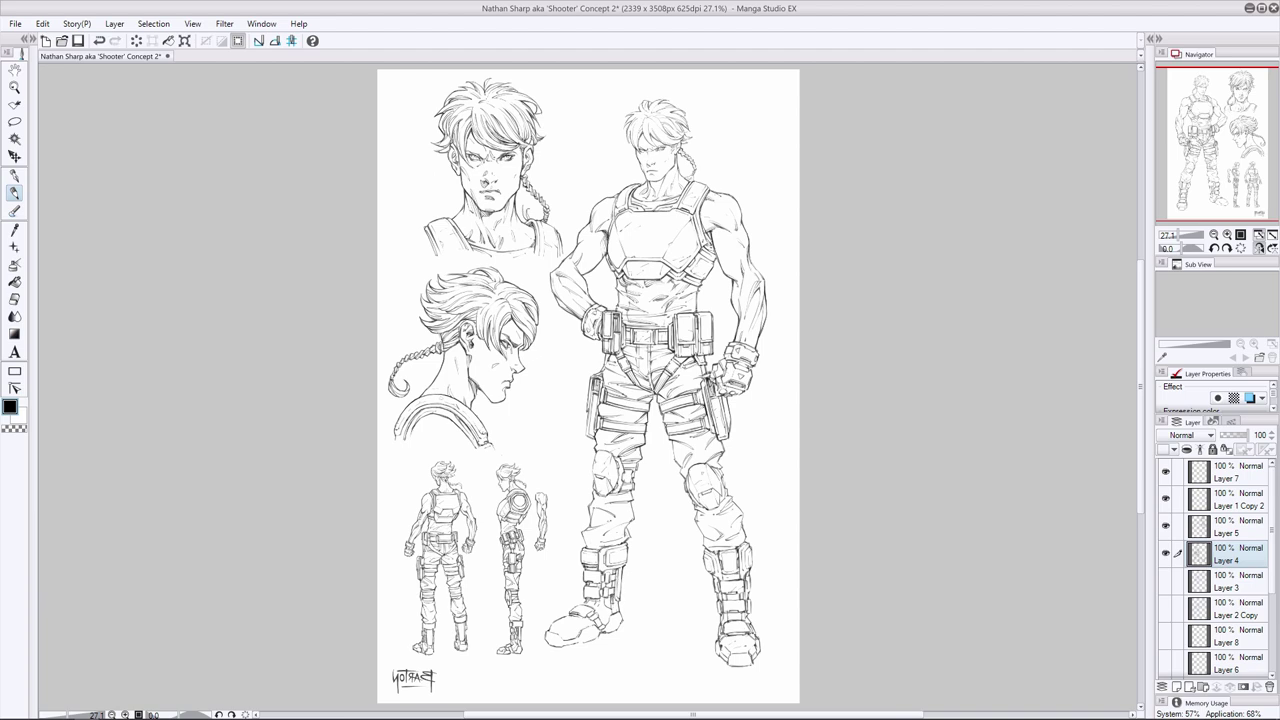
Trim the top edge of the outward-turned leg's shin guard and clean the strap lines along the boot shaft
{"action": "key", "text": "e"}
{"action": "left_click_drag", "start_coordinate": [602, 550], "coordinate": [628, 543]}
{"action": "key", "text": "p"}
{"action": "key", "text": "e"}
{"action": "left_click_drag", "start_coordinate": [590, 600], "coordinate": [586, 600]}
{"action": "key", "text": "p"}
{"action": "key", "text": "ctrl+z"}
{"action": "key", "text": "ctrl+z"}
{"action": "key", "text": "ctrl+y"}
{"action": "key", "text": "e"}
{"action": "left_click_drag", "start_coordinate": [597, 576], "coordinate": [606, 568]}
{"action": "key", "text": "p"}
Flip the canvas view back horizontally, lasso the outward-pointing boot's toe for repositioning, and clear the selection
{"action": "key", "text": "h"}
{"action": "left_click", "coordinate": [14, 121]}
{"action": "mouse_move", "coordinate": [602, 634]}
{"action": "left_mouse_down"}
{"action": "mouse_move", "coordinate": [631, 628]}
{"action": "mouse_move", "coordinate": [601, 663]}
{"action": "left_mouse_up"}
{"action": "left_click", "coordinate": [14, 157]}
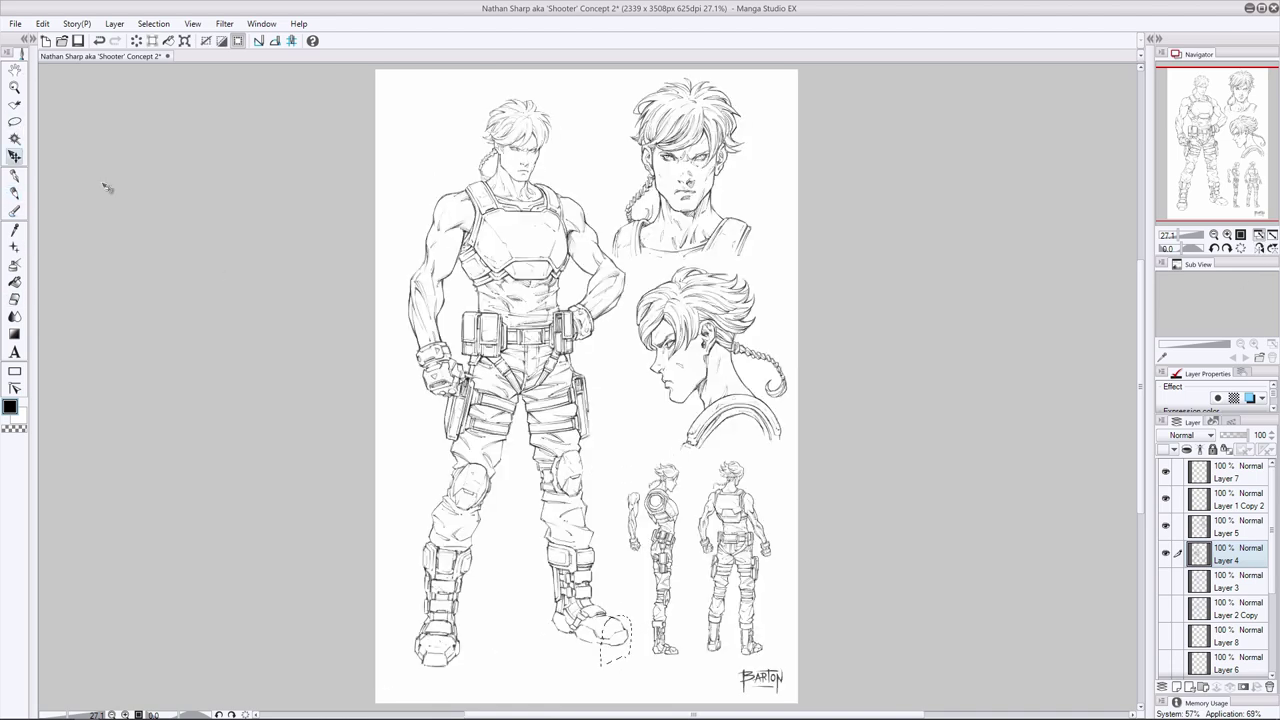
{"action": "key", "text": "ctrl+d"}
Erase the rough front of the main figure's outward-pointing boot and redraw its toe cap
{"action": "key", "text": "e"}
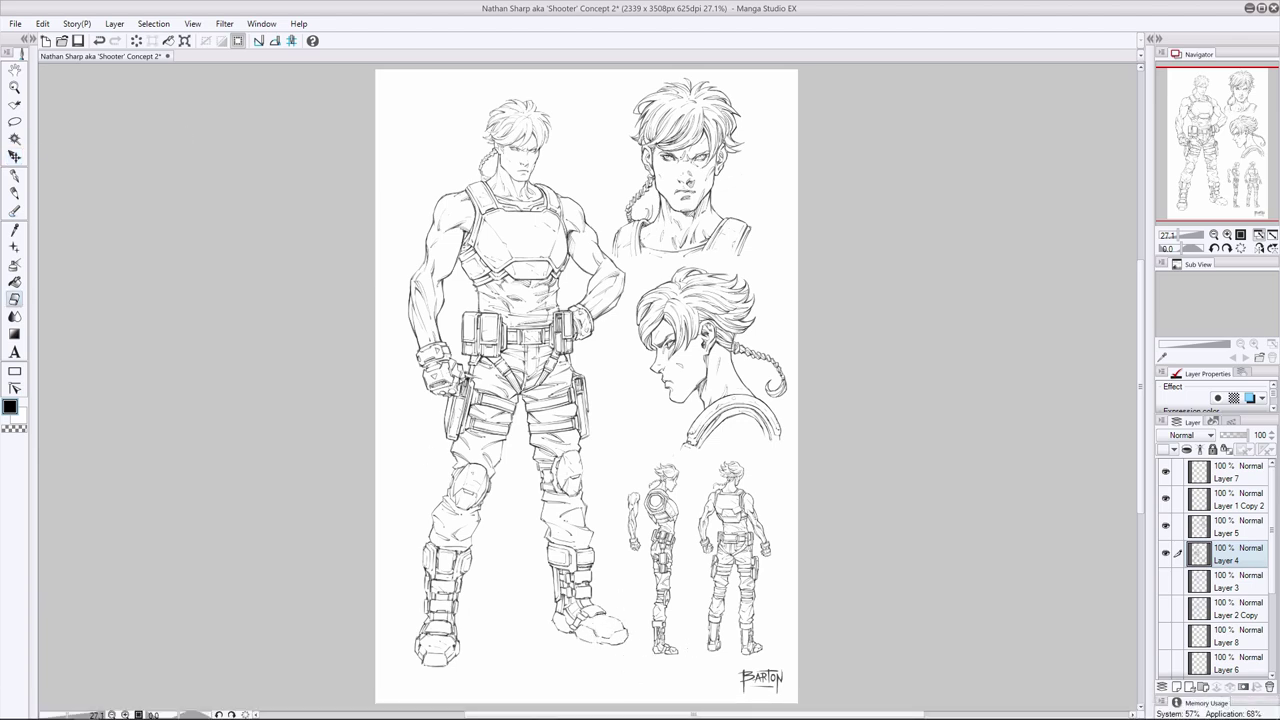
{"action": "key", "text": "p"}
{"action": "key", "text": "e"}
{"action": "left_click_drag", "start_coordinate": [591, 625], "coordinate": [596, 634]}
{"action": "key", "text": "p"}
{"action": "key", "text": "e"}
{"action": "key", "text": "p"}
{"action": "key", "text": "e"}
{"action": "key", "text": "p"}
{"action": "key", "text": "e"}
{"action": "key", "text": "p"}
{"action": "key", "text": "ctrl+z"}
{"action": "key", "text": "ctrl+y"}
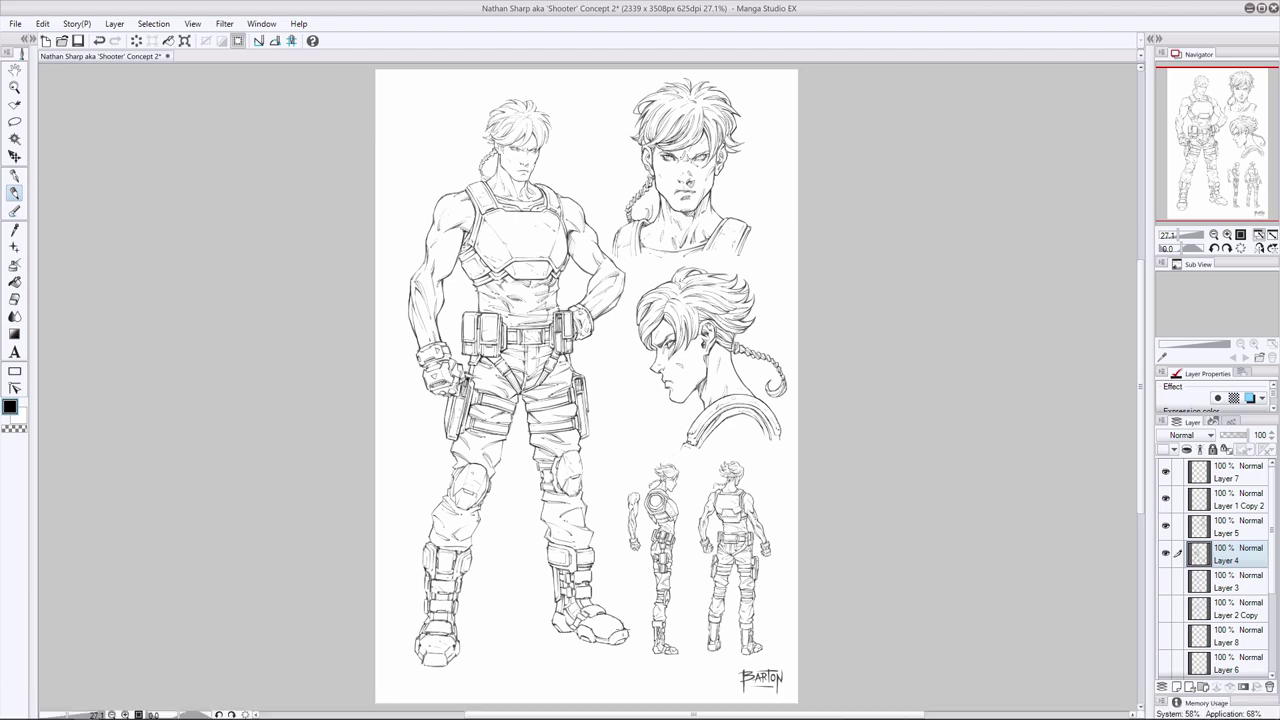
Refine the sole and toe-cap contours of the outward-pointing boot, comparing strokes through undo and redo
{"action": "key", "text": "e"}
{"action": "key", "text": "p"}
{"action": "key", "text": "ctrl+z"}
{"action": "key", "text": "ctrl+y"}
{"action": "key", "text": "ctrl+z"}
{"action": "key", "text": "ctrl+y"}
{"action": "key", "text": "e"}
{"action": "key", "text": "p"}
{"action": "key", "text": "e"}
{"action": "key", "text": "p"}
{"action": "key", "text": "e"}
{"action": "key", "text": "p"}
Clean the outward-pointing boot's remaining detail lines and redraw the line across the top of its toe
{"action": "key", "text": "e"}
{"action": "key", "text": "p"}
{"action": "key", "text": "e"}
{"action": "key", "text": "p"}
{"action": "key", "text": "e"}
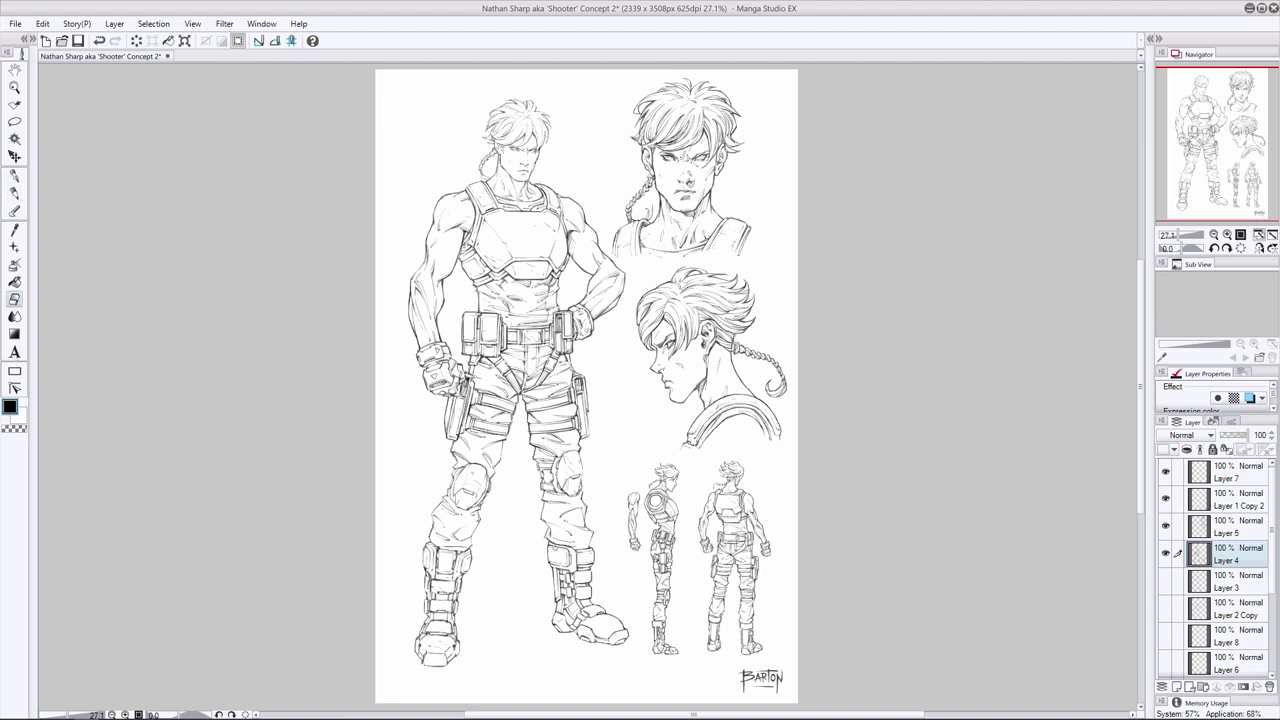
{"action": "key", "text": "p"}
{"action": "key", "text": "ctrl+z"}
{"action": "left_click_drag", "start_coordinate": [600, 620], "coordinate": [614, 617]}
{"action": "key", "text": "e"}
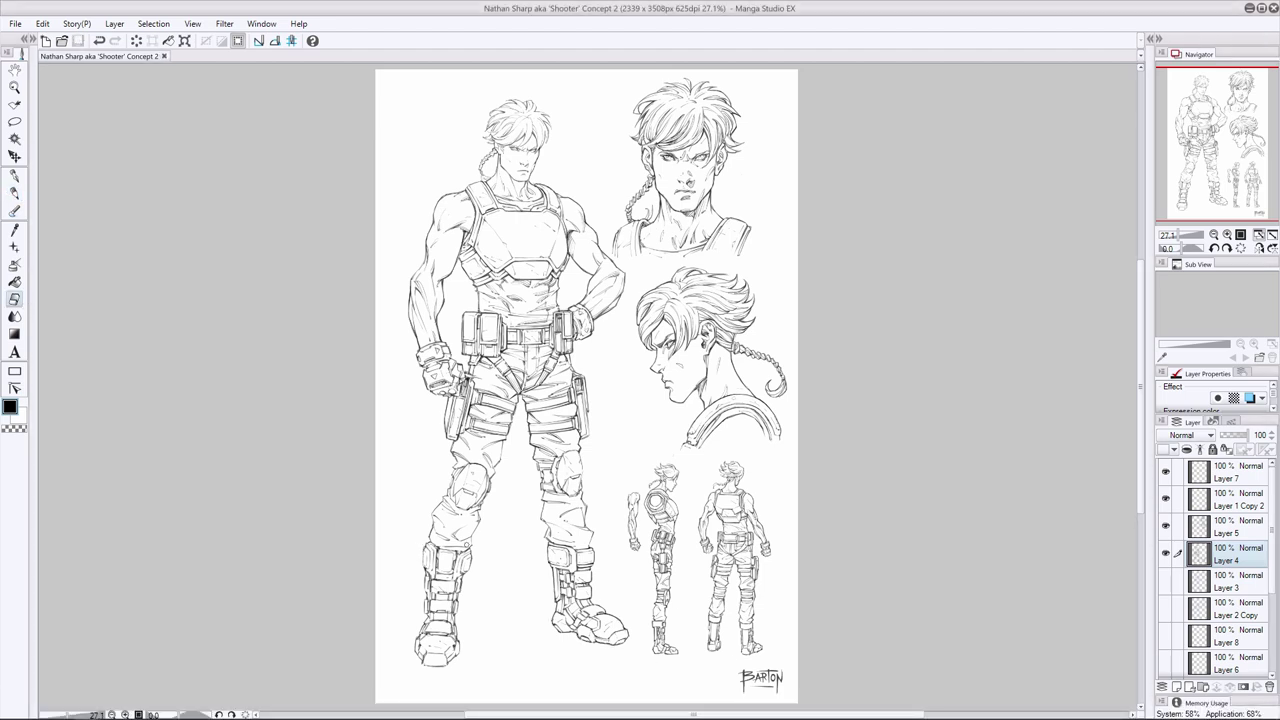
Undo the trial outline on the forward-facing boot's shin guard and erase the guard's old upper lines
{"action": "key", "text": "p"}
{"action": "left_click_drag", "start_coordinate": [433, 547], "coordinate": [434, 580]}
{"action": "key", "text": "ctrl+z"}
{"action": "key", "text": "e"}
{"action": "key", "text": "p"}
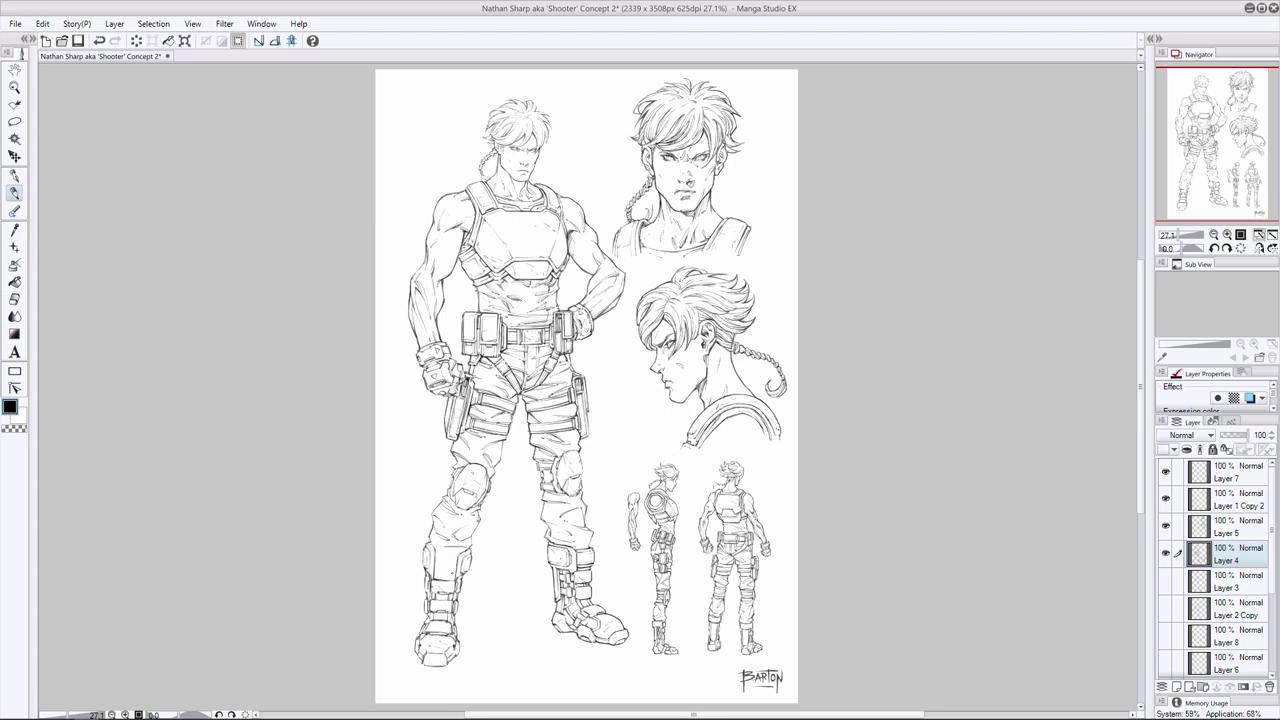
{"action": "key", "text": "ctrl+z"}
{"action": "key", "text": "e"}
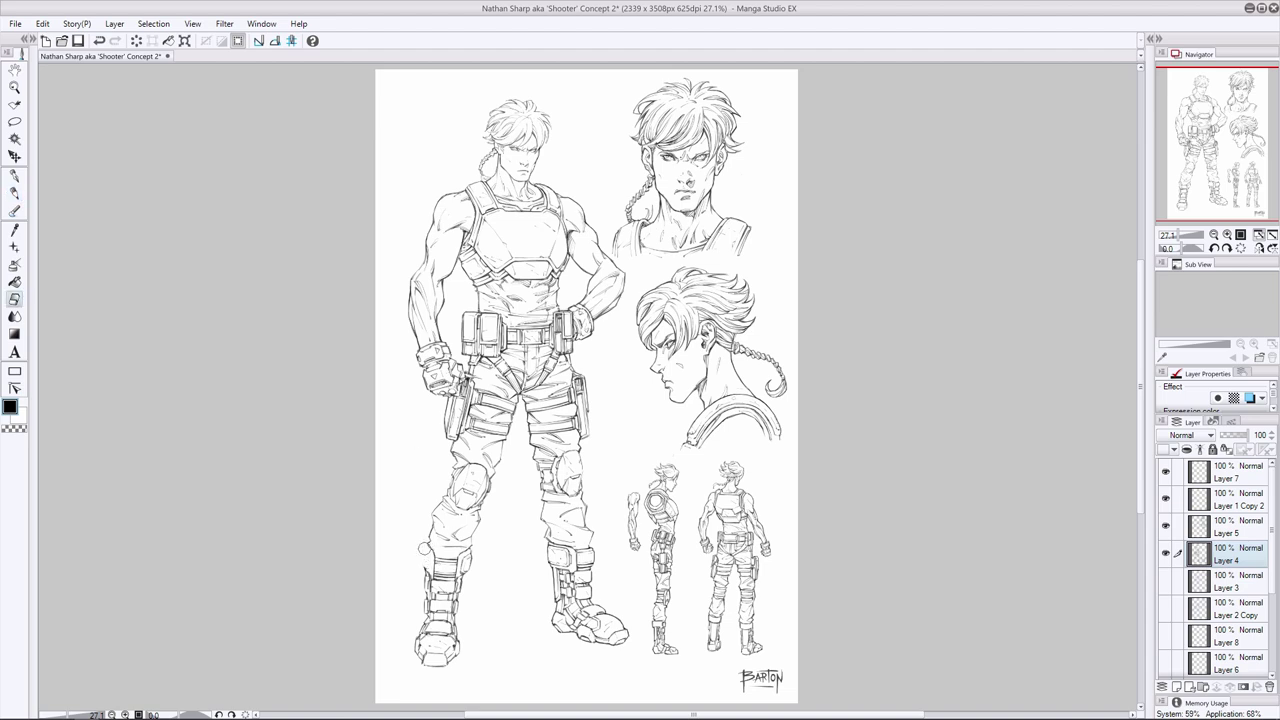
{"action": "key", "text": "p"}
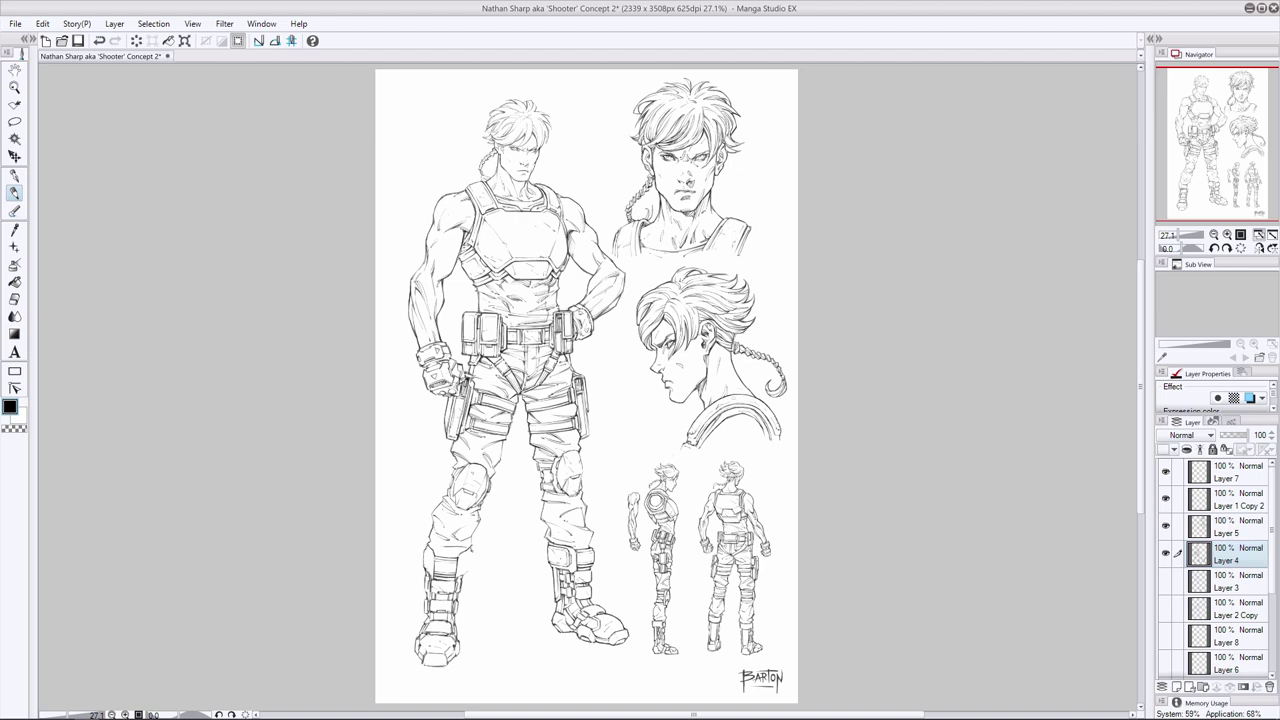
Redraw the upper shin guard of the main figure's forward-facing boot, with a new top edge and side contour
{"action": "key", "text": "e"}
{"action": "key", "text": "p"}
{"action": "key", "text": "e"}
{"action": "key", "text": "p"}
{"action": "key", "text": "ctrl+z"}
{"action": "mouse_move", "coordinate": [469, 549]}
{"action": "left_mouse_down"}
{"action": "mouse_move", "coordinate": [466, 573]}
{"action": "mouse_move", "coordinate": [431, 576]}
{"action": "left_mouse_up"}
{"action": "key", "text": "e"}
{"action": "key", "text": "p"}
{"action": "key", "text": "e"}
{"action": "key", "text": "p"}
{"action": "key", "text": "ctrl+z"}
{"action": "mouse_move", "coordinate": [427, 548]}
{"action": "left_mouse_down"}
{"action": "mouse_move", "coordinate": [422, 557]}
{"action": "mouse_move", "coordinate": [455, 557]}
{"action": "left_mouse_up"}
{"action": "key", "text": "e"}
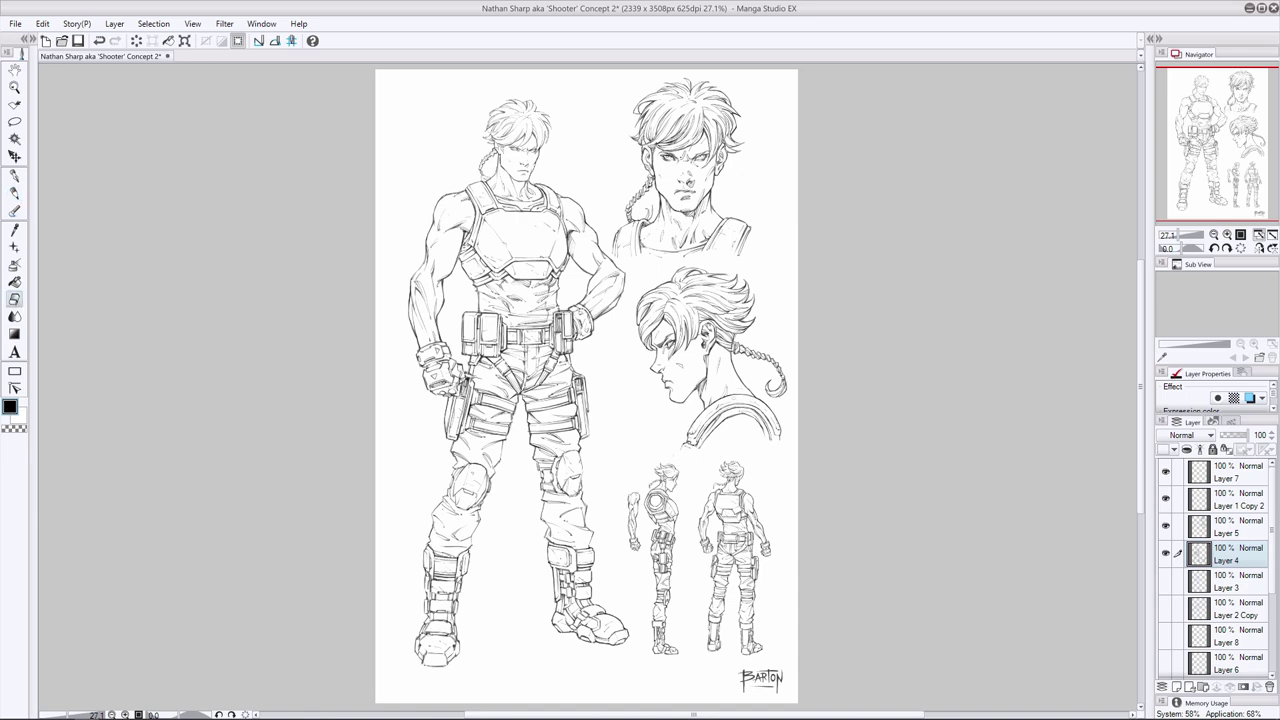
Erase rough lines on the forward-facing boot's shin straps and around the edge of its sole
{"action": "key", "text": "p"}
{"action": "key", "text": "e"}
{"action": "mouse_move", "coordinate": [436, 590]}
{"action": "left_mouse_down"}
{"action": "mouse_move", "coordinate": [454, 592]}
{"action": "mouse_move", "coordinate": [454, 625]}
{"action": "left_mouse_up"}
{"action": "key", "text": "p"}
{"action": "key", "text": "e"}
{"action": "left_click_drag", "start_coordinate": [422, 655], "coordinate": [430, 664]}
{"action": "left_click_drag", "start_coordinate": [441, 666], "coordinate": [449, 664]}
{"action": "key", "text": "p"}
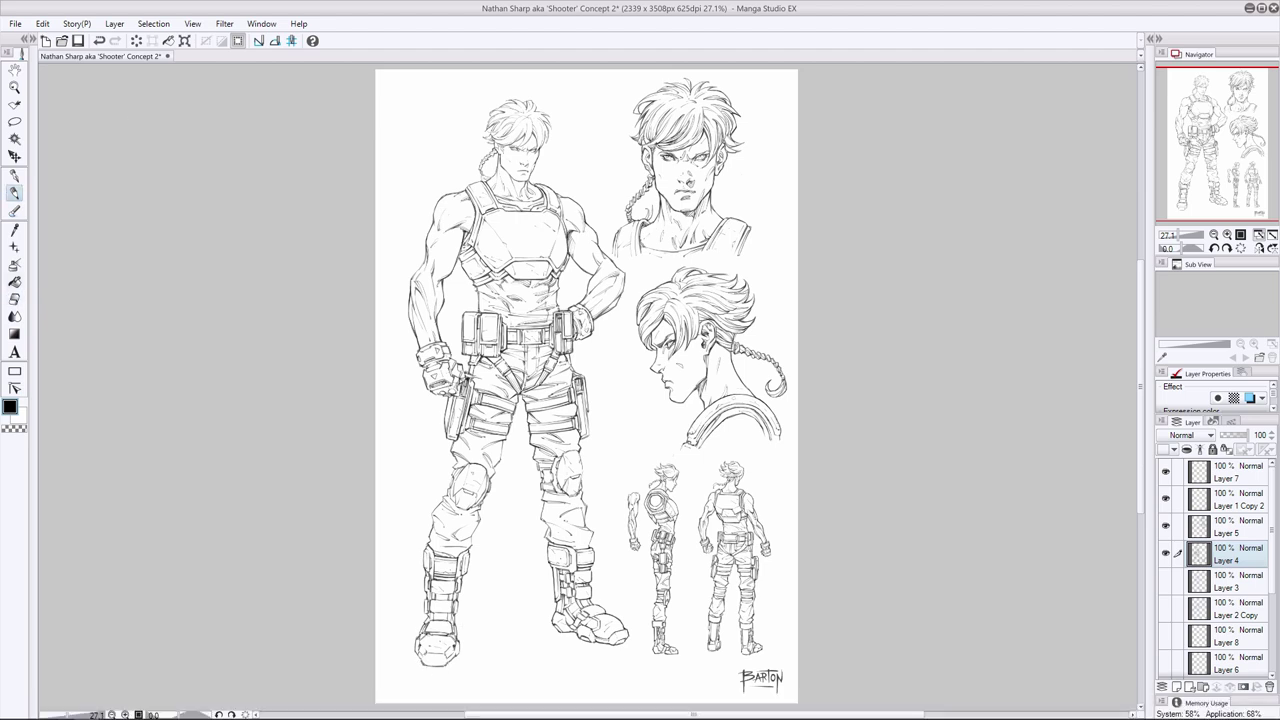
Redraw the toe-cap line of the main figure's forward-facing boot, replacing an undone stroke
{"action": "key", "text": "e"}
{"action": "key", "text": "p"}
{"action": "key", "text": "ctrl+z"}
{"action": "left_click_drag", "start_coordinate": [425, 652], "coordinate": [440, 660]}
{"action": "key", "text": "e"}
{"action": "key", "text": "p"}
Clean and re-ink the ankle and instep lines of the forward-facing boot, undoing the last stroke
{"action": "key", "text": "e"}
{"action": "mouse_move", "coordinate": [430, 612]}
{"action": "left_mouse_down"}
{"action": "mouse_move", "coordinate": [448, 640]}
{"action": "mouse_move", "coordinate": [425, 636]}
{"action": "left_mouse_up"}
{"action": "key", "text": "p"}
{"action": "key", "text": "e"}
{"action": "key", "text": "p"}
{"action": "key", "text": "ctrl+z"}
{"action": "key", "text": "p"}
{"action": "key", "text": "e"}
{"action": "key", "text": "p"}
{"action": "key", "text": "e"}
{"action": "mouse_move", "coordinate": [416, 624]}
{"action": "left_mouse_down"}
{"action": "mouse_move", "coordinate": [426, 640]}
{"action": "mouse_move", "coordinate": [439, 606]}
{"action": "left_mouse_up"}
{"action": "key", "text": "p"}
{"action": "key", "text": "ctrl+z"}
Ink the contour and lower plate of the knee pad above the forward-facing boot
{"action": "left_click", "coordinate": [14, 299]}
{"action": "left_click", "coordinate": [14, 193]}
{"action": "left_click_drag", "start_coordinate": [470, 462], "coordinate": [454, 498]}
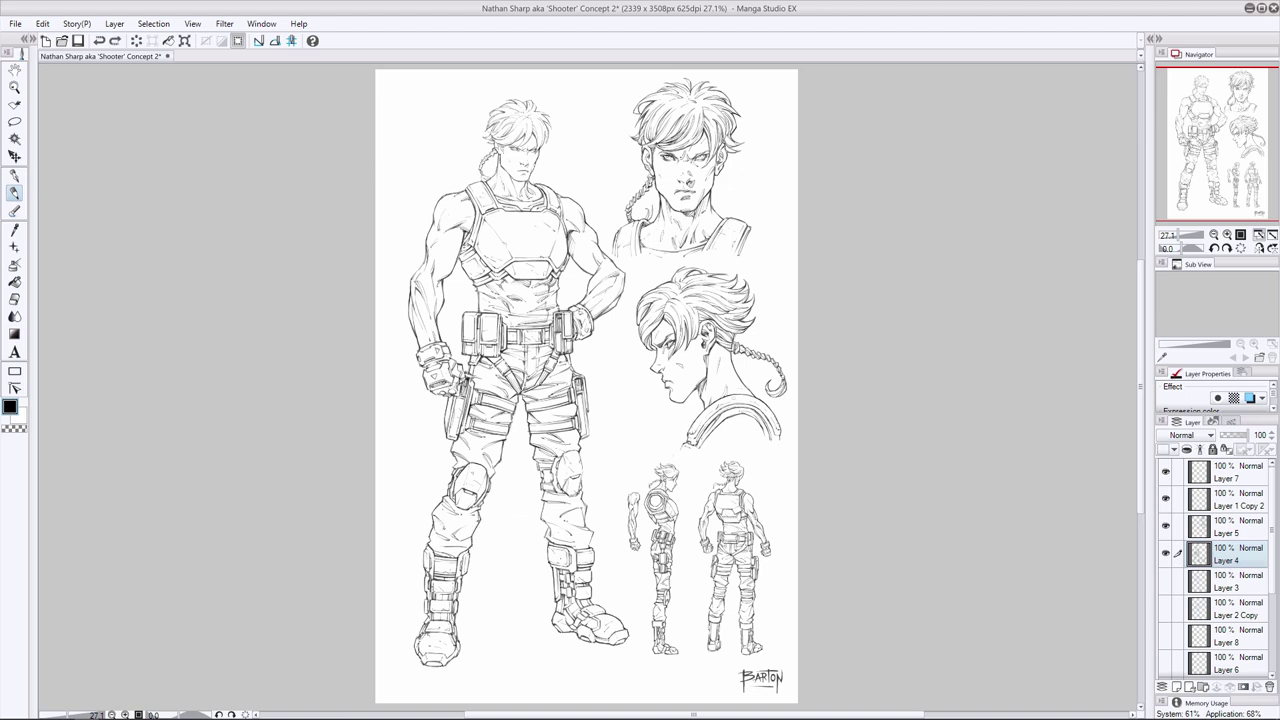
{"action": "key", "text": "e"}
{"action": "left_click", "coordinate": [14, 194]}
Erase stray lines inside the forward-facing boot's toe cap and refine the surrounding lines with alternating ink and eraser strokes
{"action": "key", "text": "e"}
{"action": "left_click_drag", "start_coordinate": [430, 656], "coordinate": [446, 652]}
{"action": "key", "text": "p"}
{"action": "key", "text": "e"}
{"action": "key", "text": "p"}
{"action": "key", "text": "e"}
{"action": "key", "text": "p"}
{"action": "key", "text": "e"}
{"action": "key", "text": "p"}
{"action": "key", "text": "e"}
Ink the plate lines on the outward-turned leg's knee pad and clean them with the eraser
{"action": "key", "text": "p"}
{"action": "left_click_drag", "start_coordinate": [575, 451], "coordinate": [583, 473]}
{"action": "key", "text": "e"}
{"action": "key", "text": "p"}
{"action": "key", "text": "e"}
{"action": "key", "text": "p"}
{"action": "key", "text": "e"}
{"action": "key", "text": "p"}
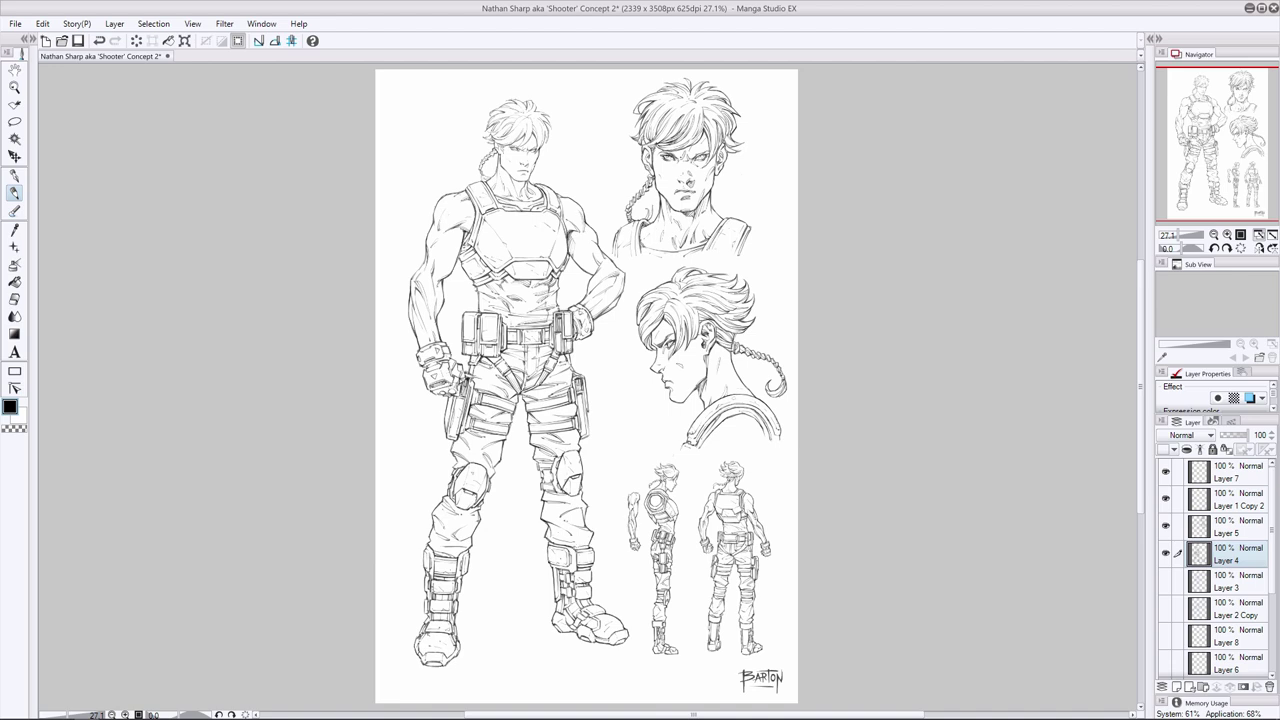
Touch up the outward-turned leg's knee pad edge and the outer line of the thigh holster above it with ink and eraser
{"action": "key", "text": "e"}
{"action": "key", "text": "p"}
{"action": "left_click_drag", "start_coordinate": [539, 471], "coordinate": [545, 481]}
{"action": "key", "text": "e"}
{"action": "key", "text": "p"}
{"action": "left_click_drag", "start_coordinate": [590, 406], "coordinate": [586, 440]}
{"action": "left_click_drag", "start_coordinate": [581, 395], "coordinate": [587, 435]}
{"action": "key", "text": "ctrl+z"}
{"action": "left_click_drag", "start_coordinate": [457, 397], "coordinate": [449, 435]}
{"action": "key", "text": "ctrl+z"}
{"action": "left_click_drag", "start_coordinate": [436, 325], "coordinate": [444, 339]}
{"action": "key", "text": "ctrl+z"}
{"action": "left_click_drag", "start_coordinate": [552, 302], "coordinate": [544, 312]}
{"action": "key", "text": "ctrl+z"}
{"action": "key", "text": "e"}
{"action": "key", "text": "p"}
{"action": "key", "text": "e"}
{"action": "key", "text": "p"}
{"action": "key", "text": "e"}
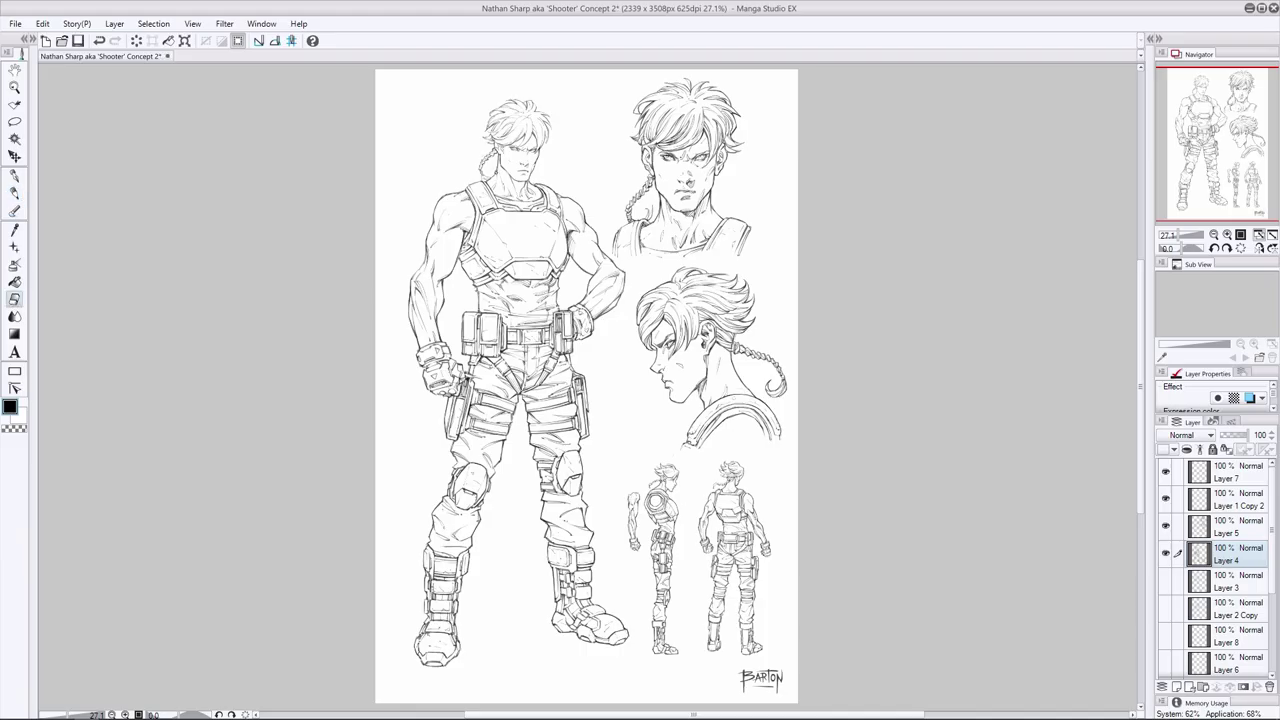
{"action": "key", "text": "p"}
{"action": "key", "text": "e"}
{"action": "key", "text": "p"}
{"action": "key", "text": "e"}
{"action": "key", "text": "p"}
{"action": "key", "text": "ctrl+z"}
{"action": "mouse_move", "coordinate": [508, 134]}
{"action": "left_mouse_down"}
{"action": "mouse_move", "coordinate": [550, 117]}
{"action": "mouse_move", "coordinate": [484, 141]}
{"action": "mouse_move", "coordinate": [511, 107]}
{"action": "left_mouse_up"}
{"action": "key", "text": "ctrl+z"}
{"action": "key", "text": "ctrl+z"}
{"action": "key", "text": "ctrl+y"}
Refine the eye line on the main figure's face with a short ink stroke, comparing it in the horizontally mirrored view
{"action": "left_click", "coordinate": [14, 299]}
{"action": "left_click", "coordinate": [18, 191]}
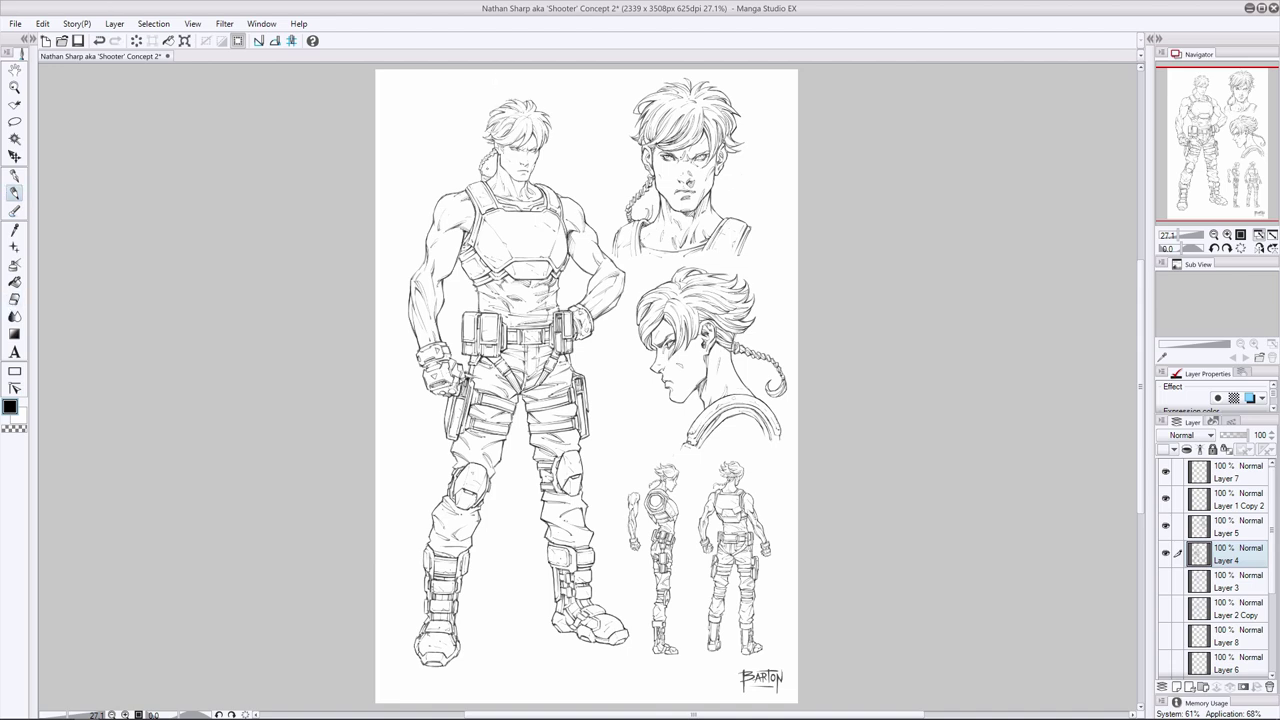
{"action": "key", "text": "ctrl+z"}
{"action": "scroll", "coordinate": [552, 70], "scroll_direction": "up", "scroll_amount": 1}
{"action": "left_click_drag", "start_coordinate": [517, 164], "coordinate": [530, 172]}
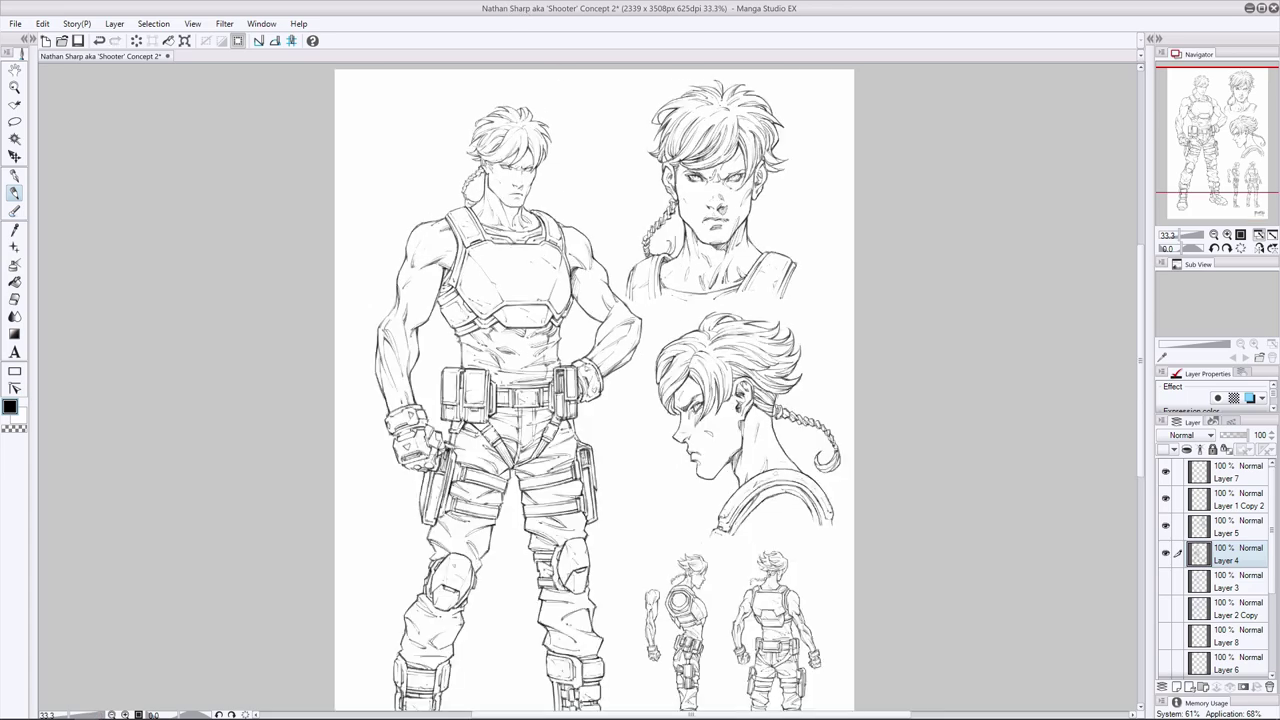
{"action": "key", "text": "ctrl+z"}
{"action": "left_click", "coordinate": [1259, 248]}
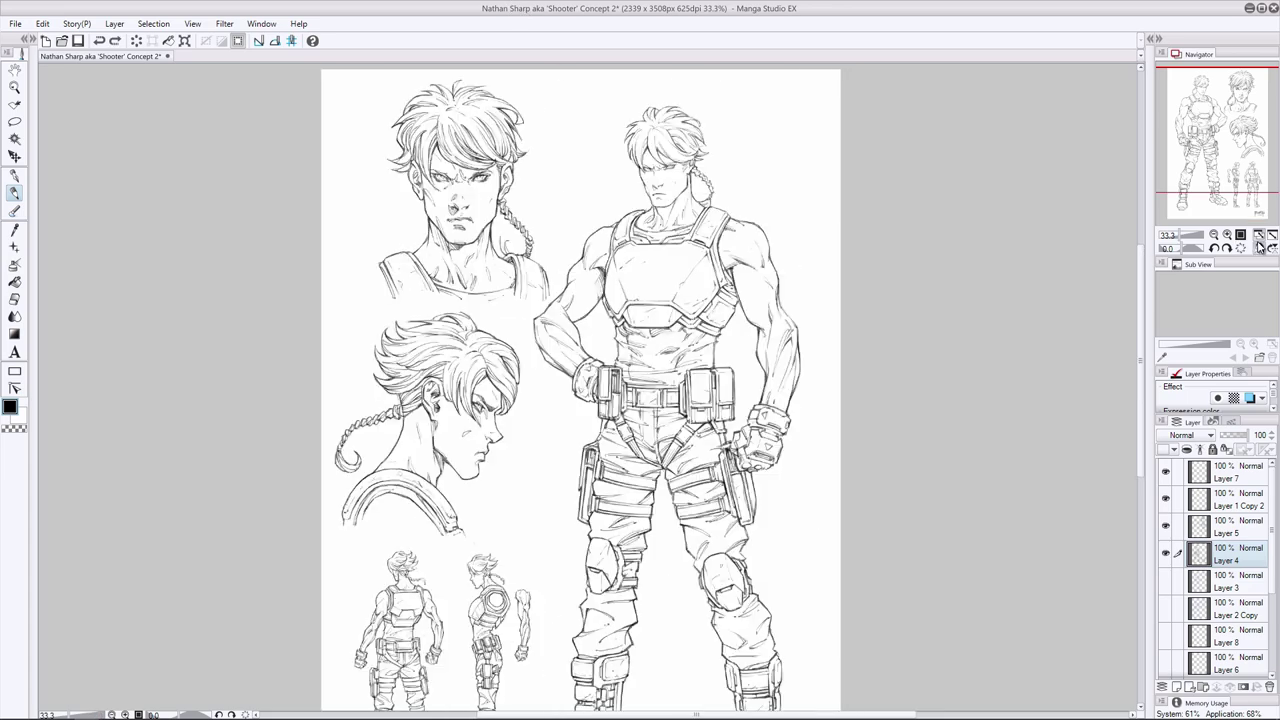
{"action": "key", "text": "ctrl+y"}
{"action": "key", "text": "e"}
{"action": "key", "text": "p"}
{"action": "key", "text": "h"}
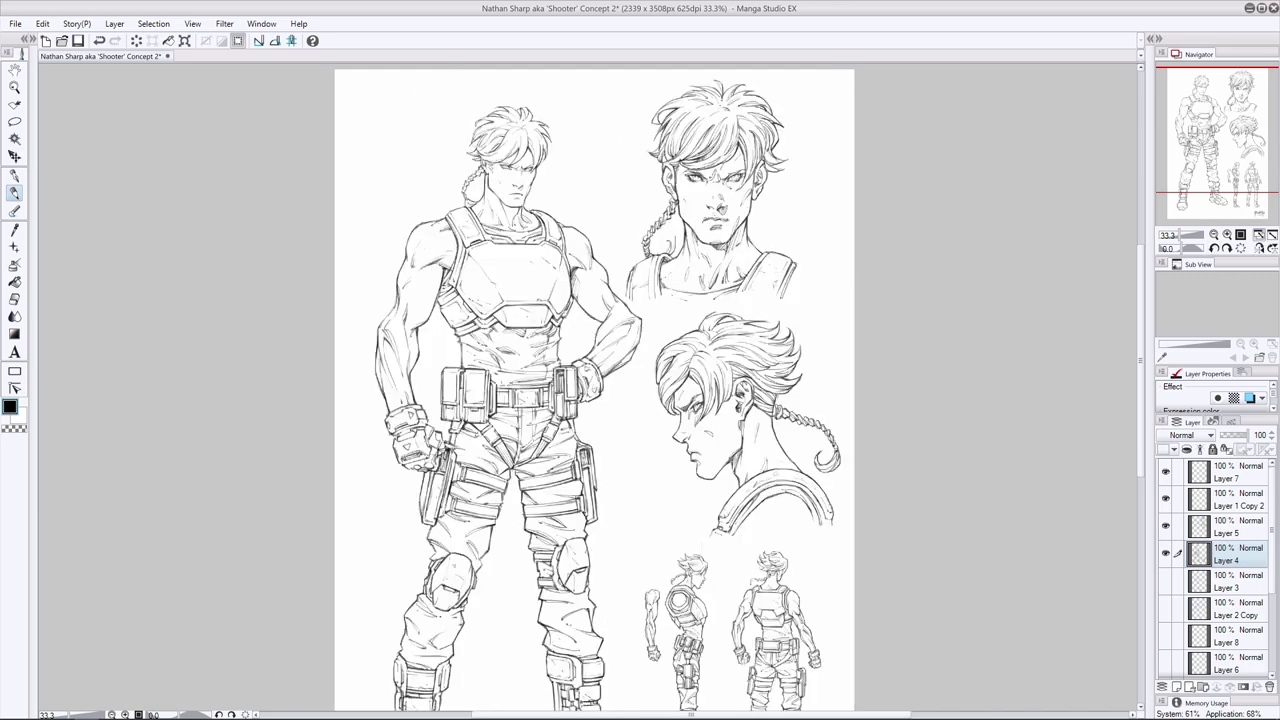
Return to the full-page view, make Layer 5 the active layer and save the drawing
{"action": "left_click", "coordinate": [1257, 236]}
{"action": "left_click", "coordinate": [1228, 474]}
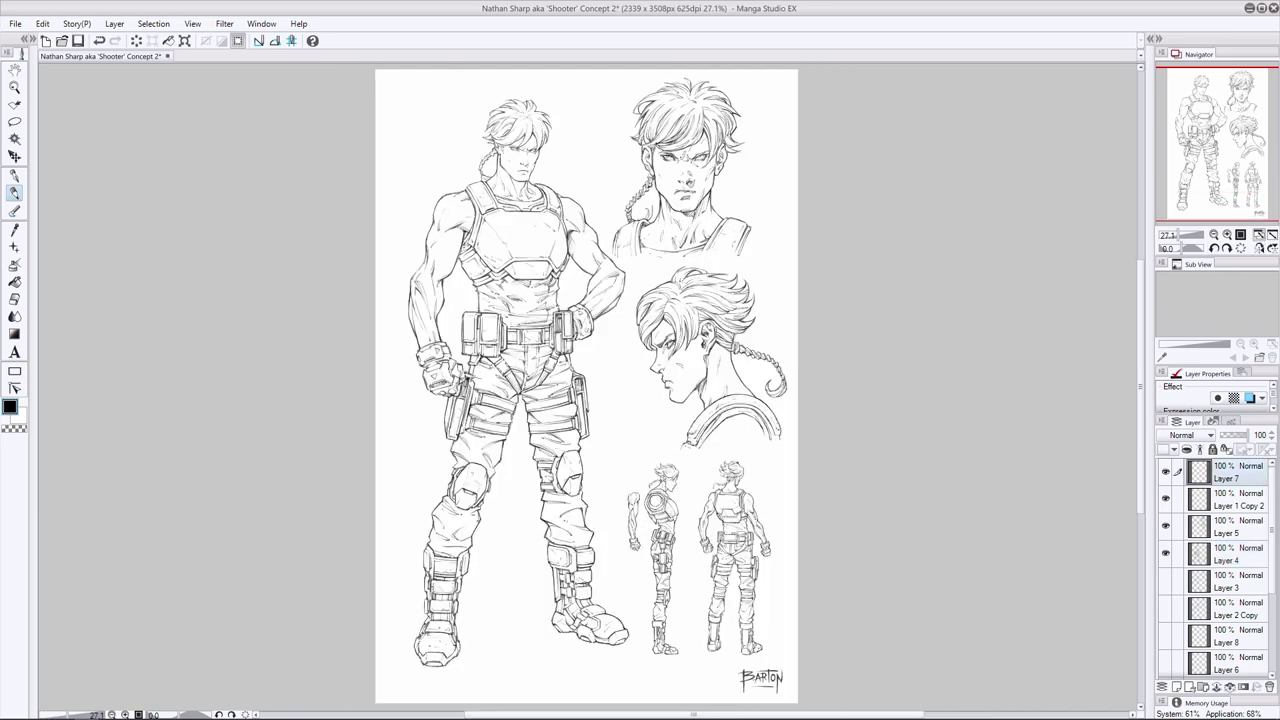
{"action": "left_click", "coordinate": [1172, 532]}
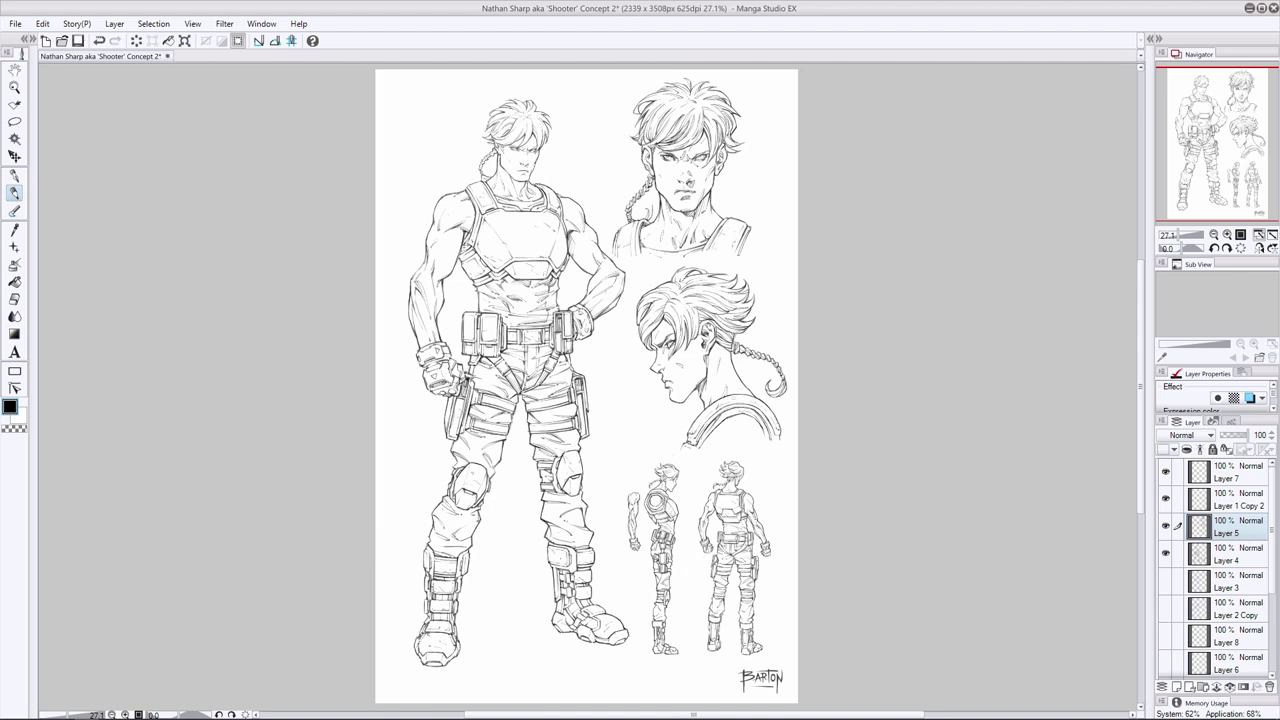
{"action": "key", "text": "ctrl+s"}
{"action": "left_click", "coordinate": [908, 439]}
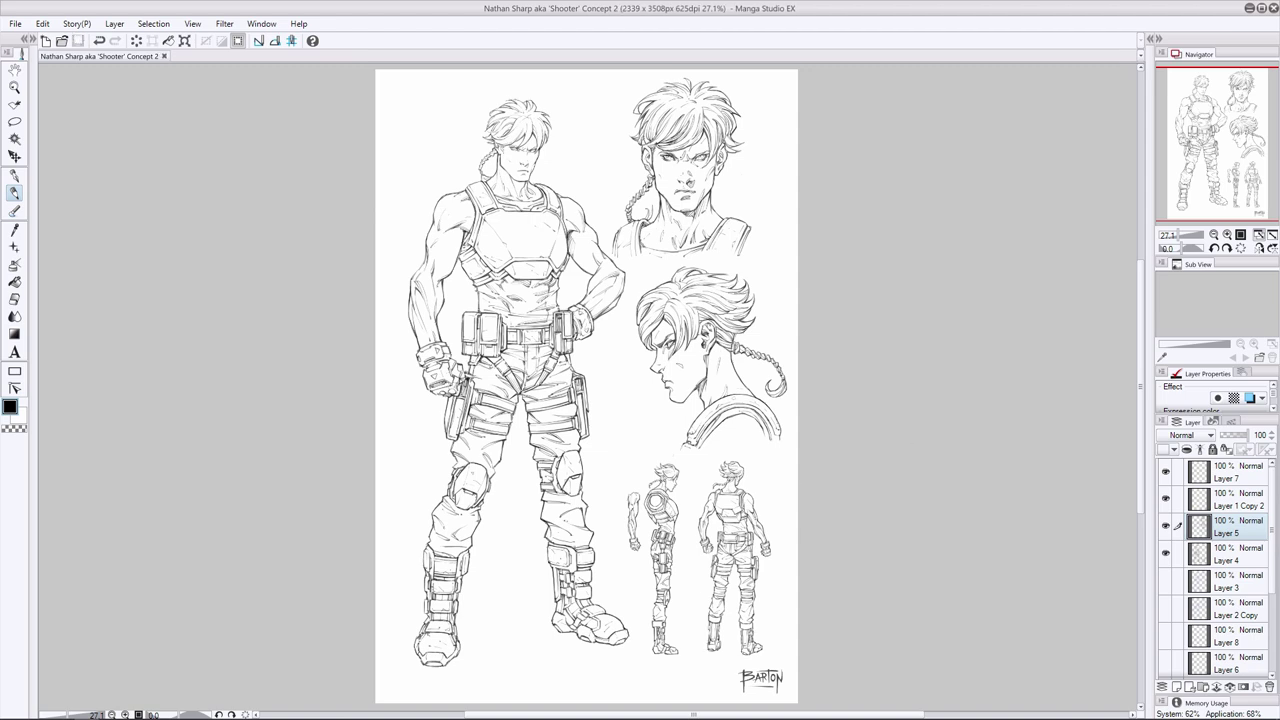